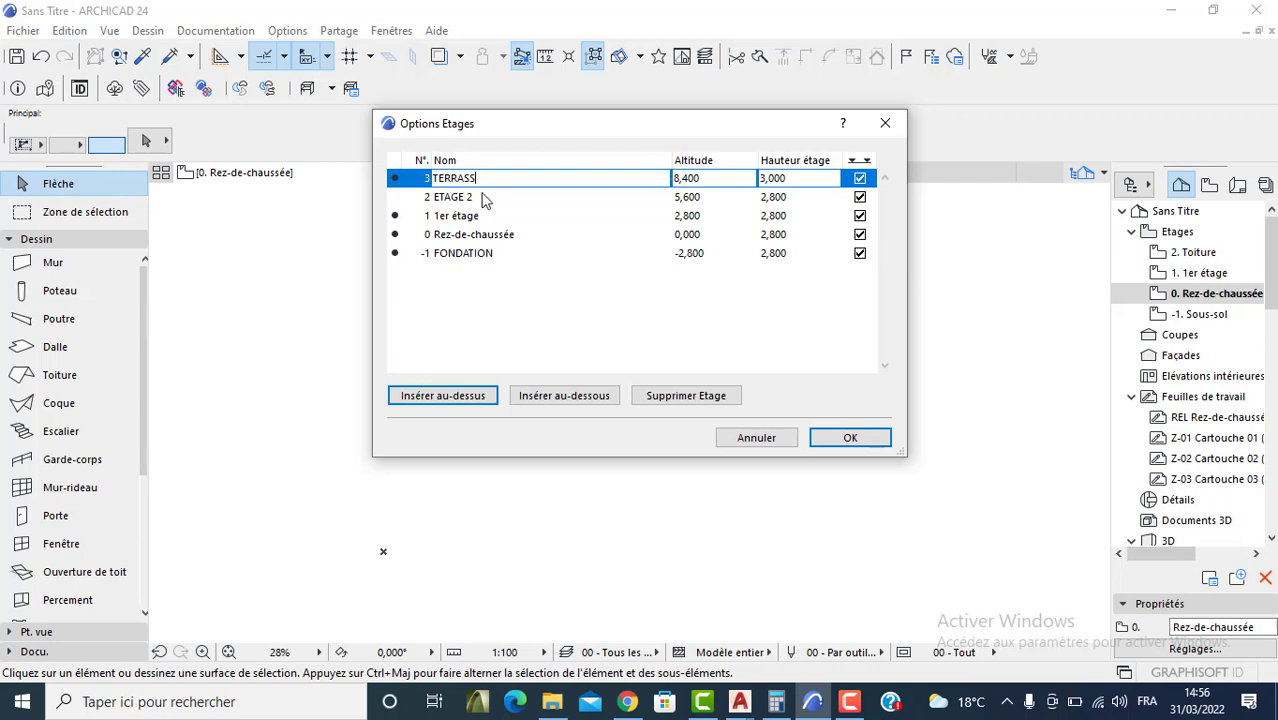
Step: Set the elevation of the FONDATION story to -1 and of Rez-de-chaussée to 0,6
left_click(688, 253)
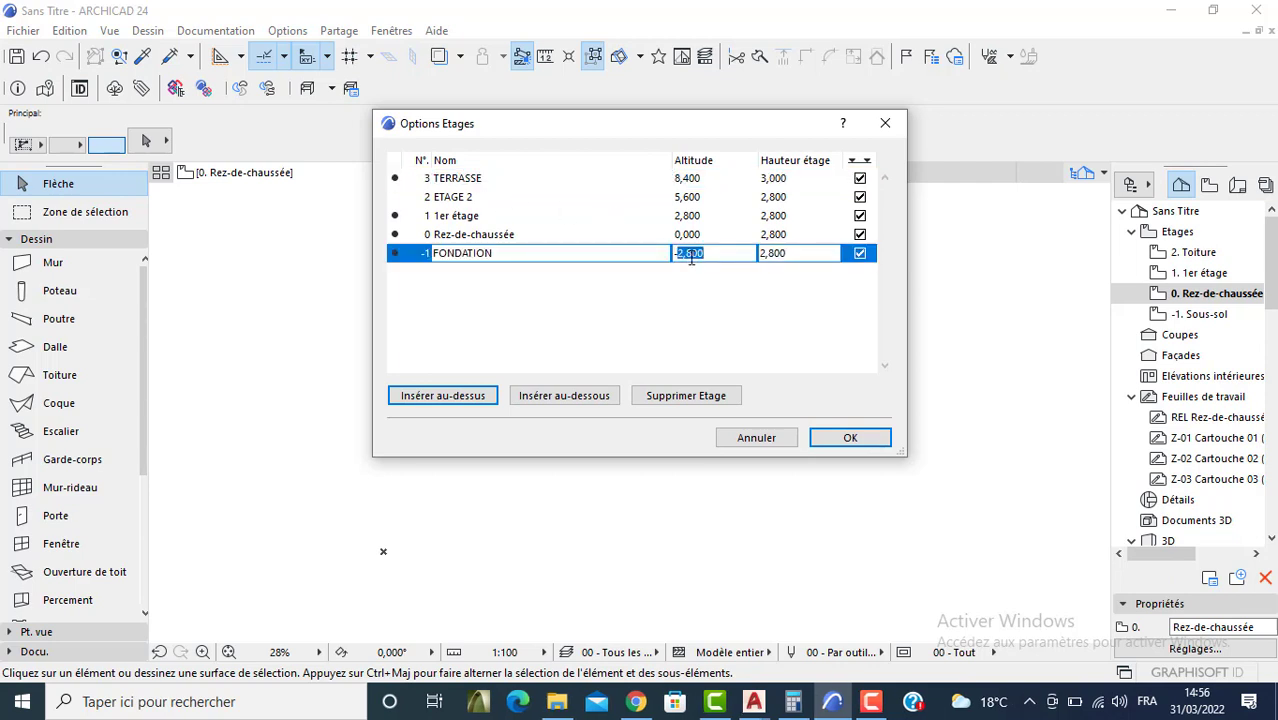
type("-0")
type("-1")
left_click(686, 234)
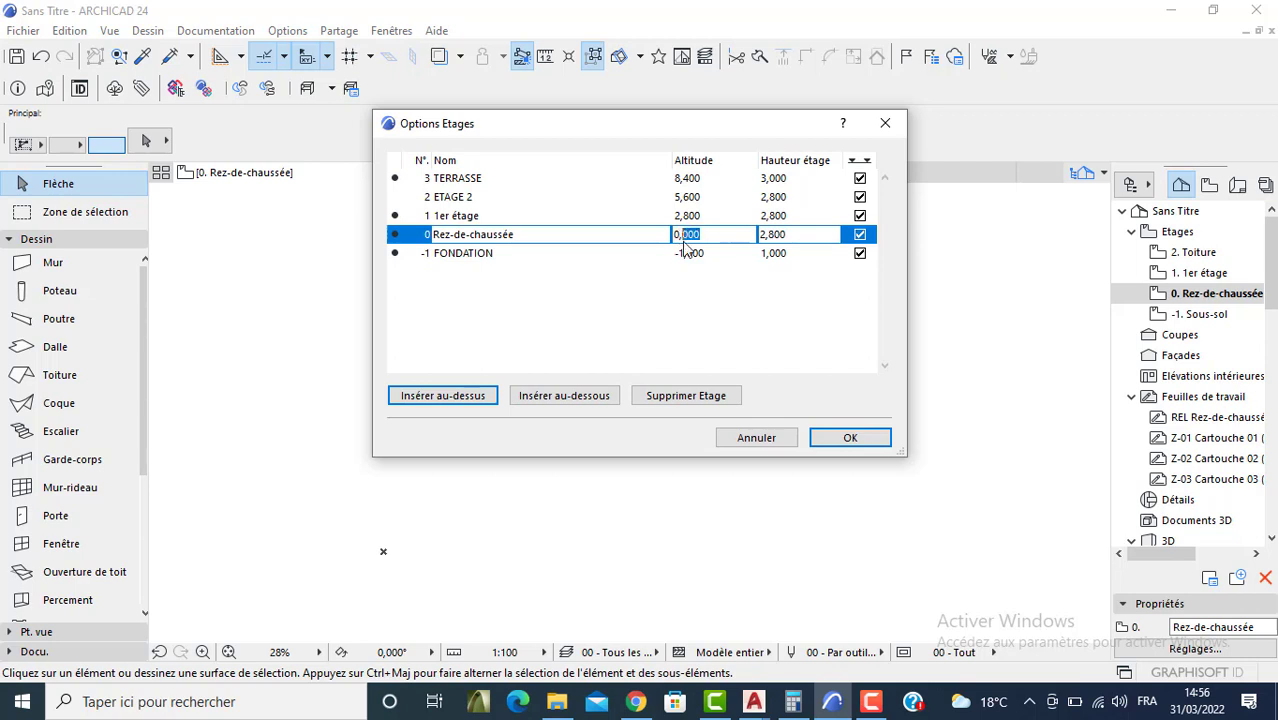
key("BackSpace")
key("Return")
Step: Set the elevation of the 1er étage story to 4,2 and of ETAGE 2 to 7,2
left_click(686, 220)
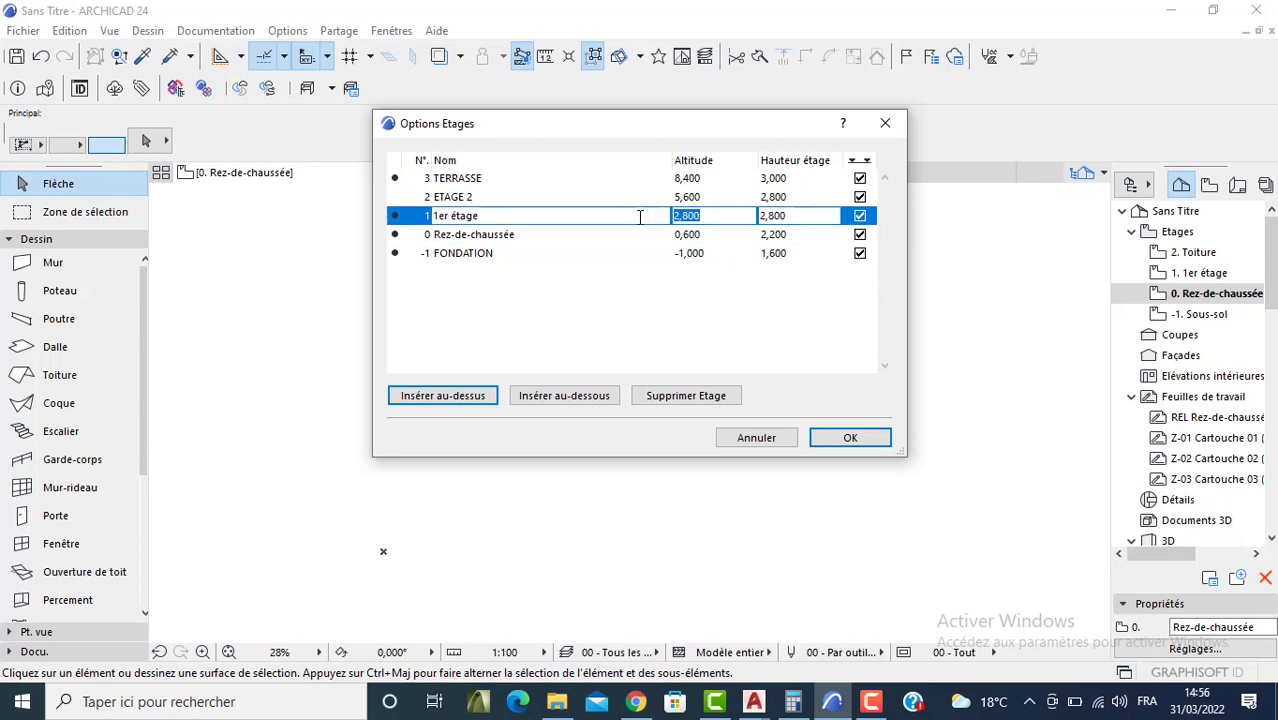
type("4,2")
key("Return")
left_click(697, 199)
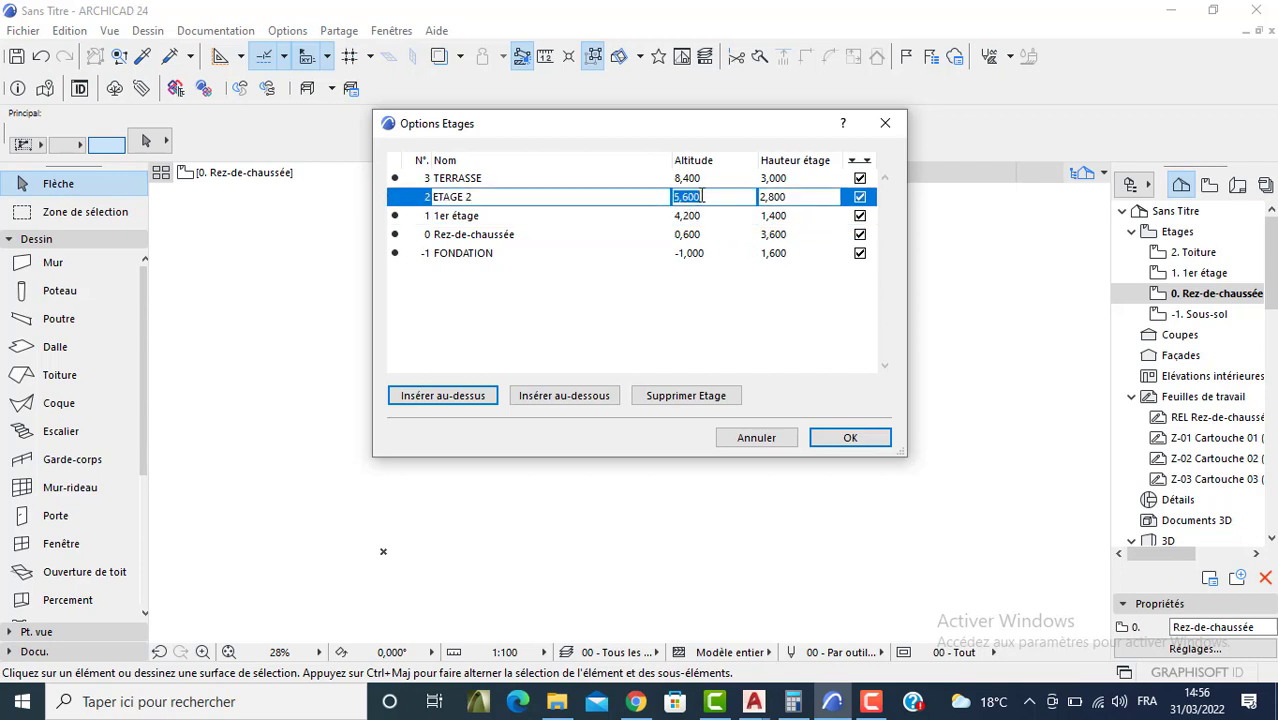
type("7,2")
key("Return")
Step: Set the elevation of the TERRASSE story to 10,2 and apply the story settings with FONDATION selected
left_click(700, 179)
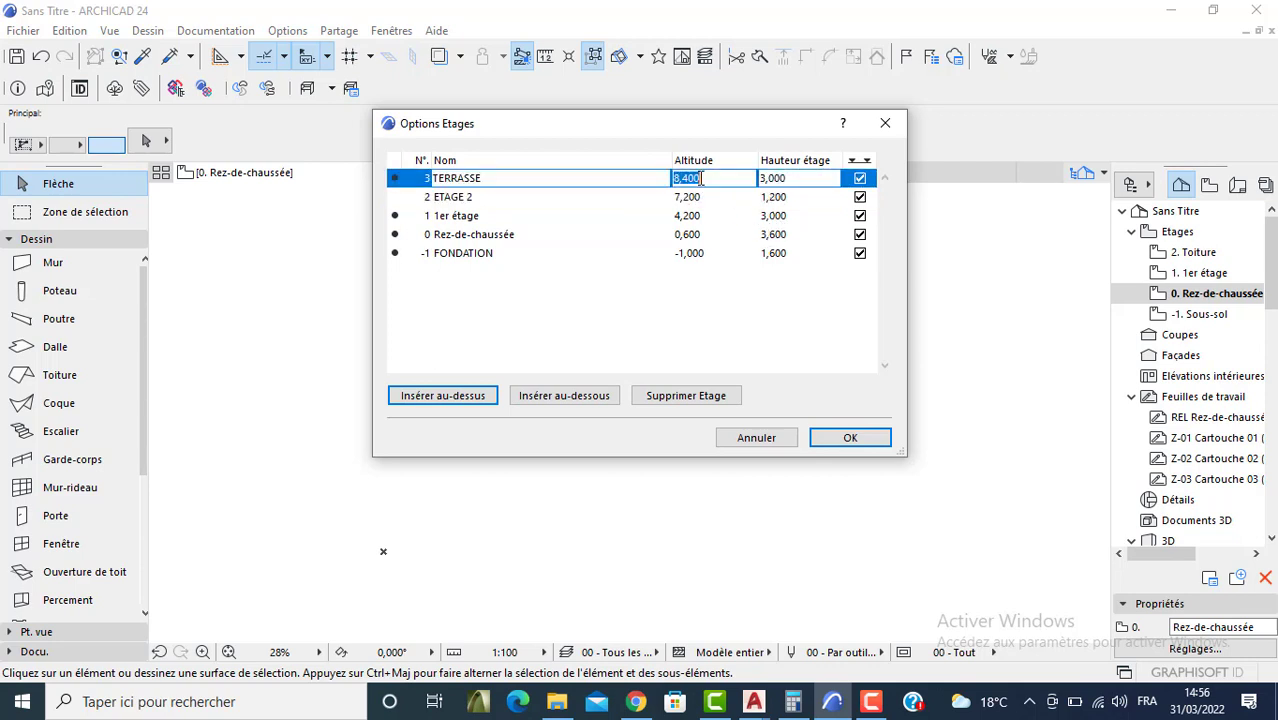
type("10,2")
key("Return")
left_click(476, 259)
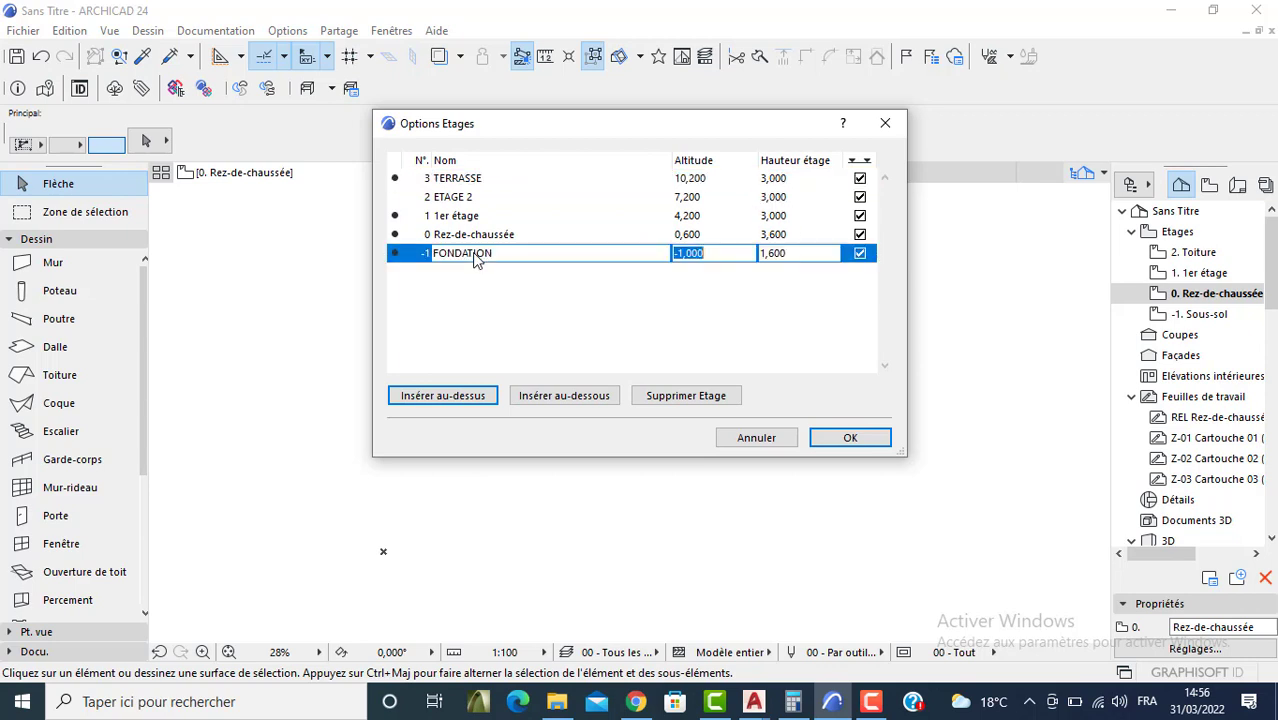
left_click(850, 439)
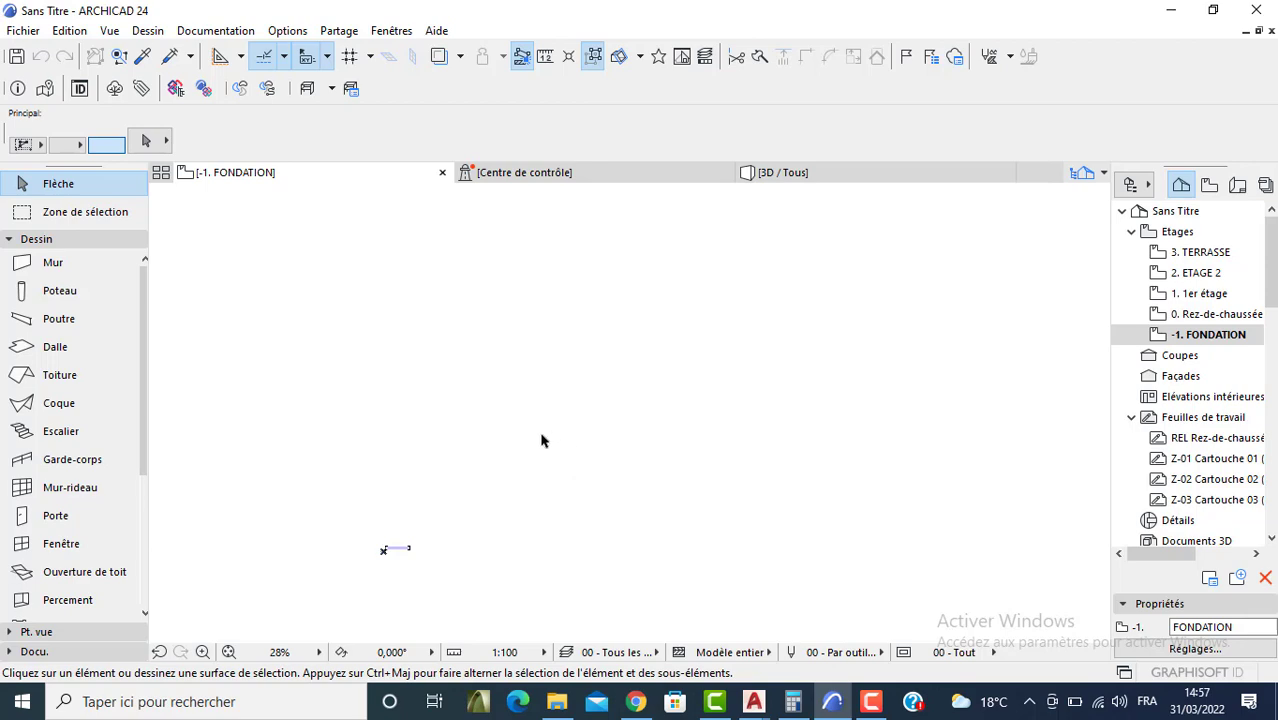
Step: Configure the slab defaults as a basic Béton armé (Coulé) structure, 0,2 thick and offset 0,2 from the FONDATION story
left_click(59, 351)
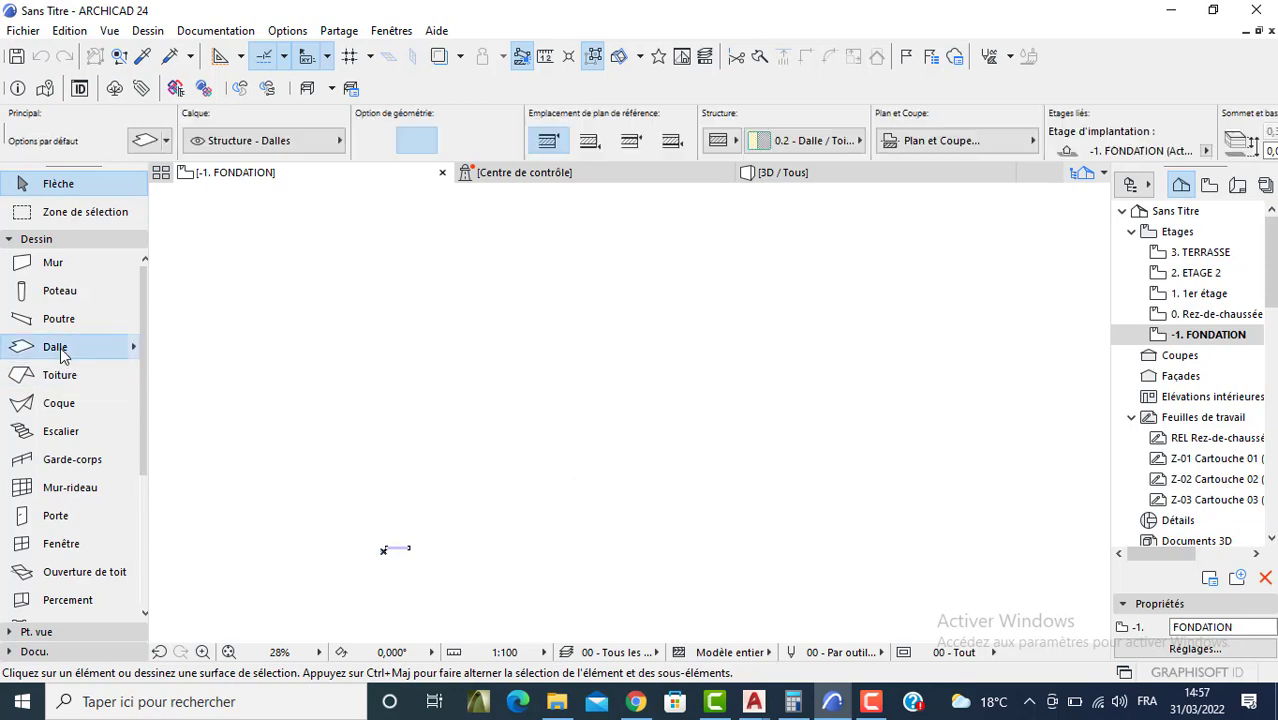
key("ctrl+t")
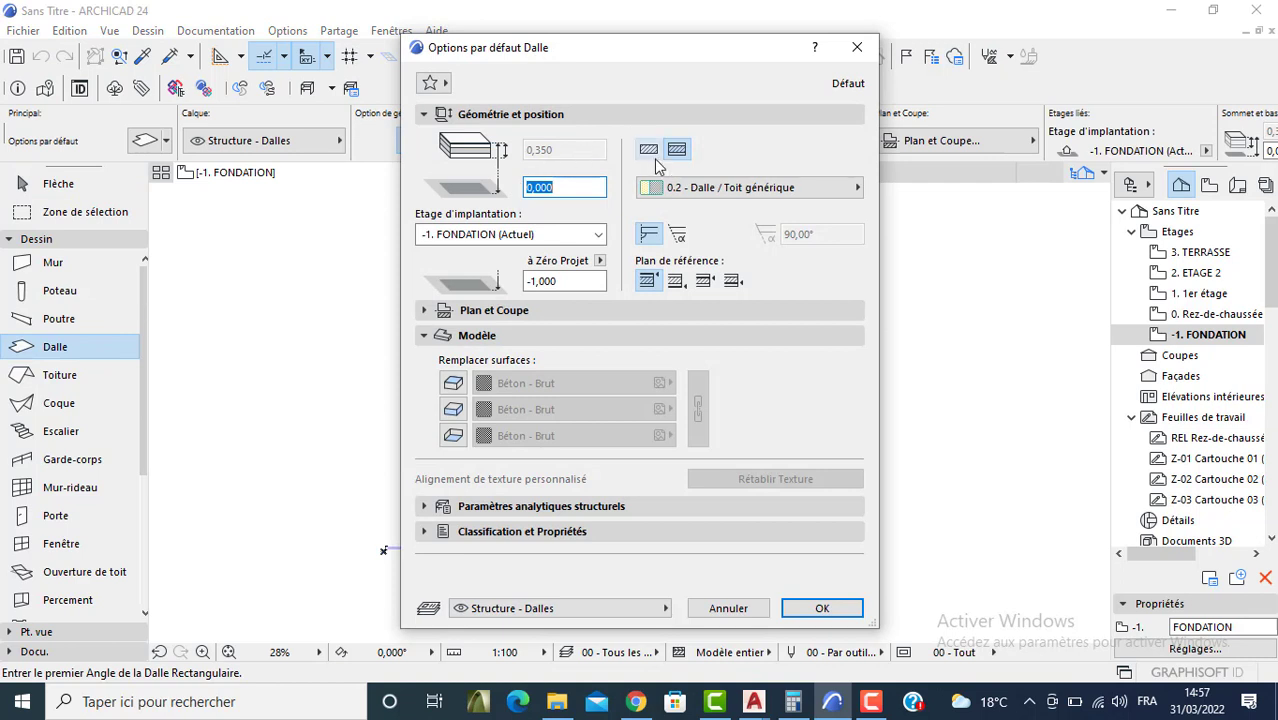
left_click(648, 149)
left_click_drag(552, 150, 537, 160)
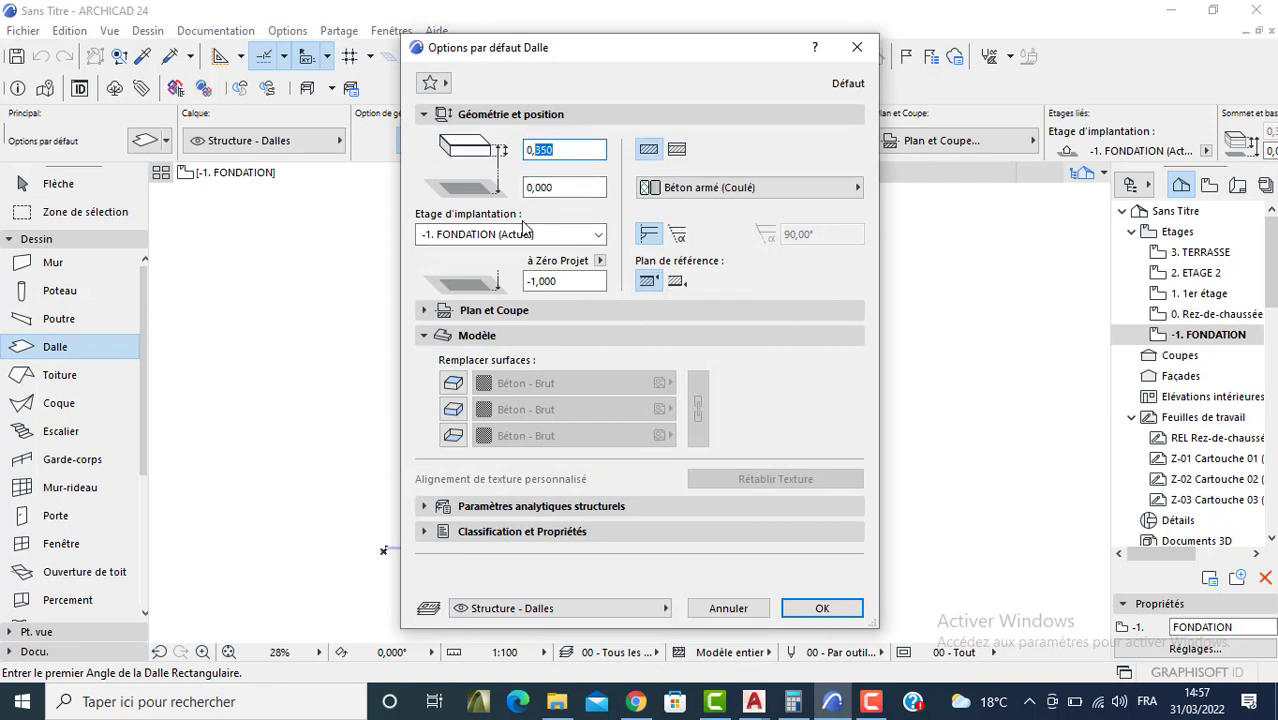
type("2")
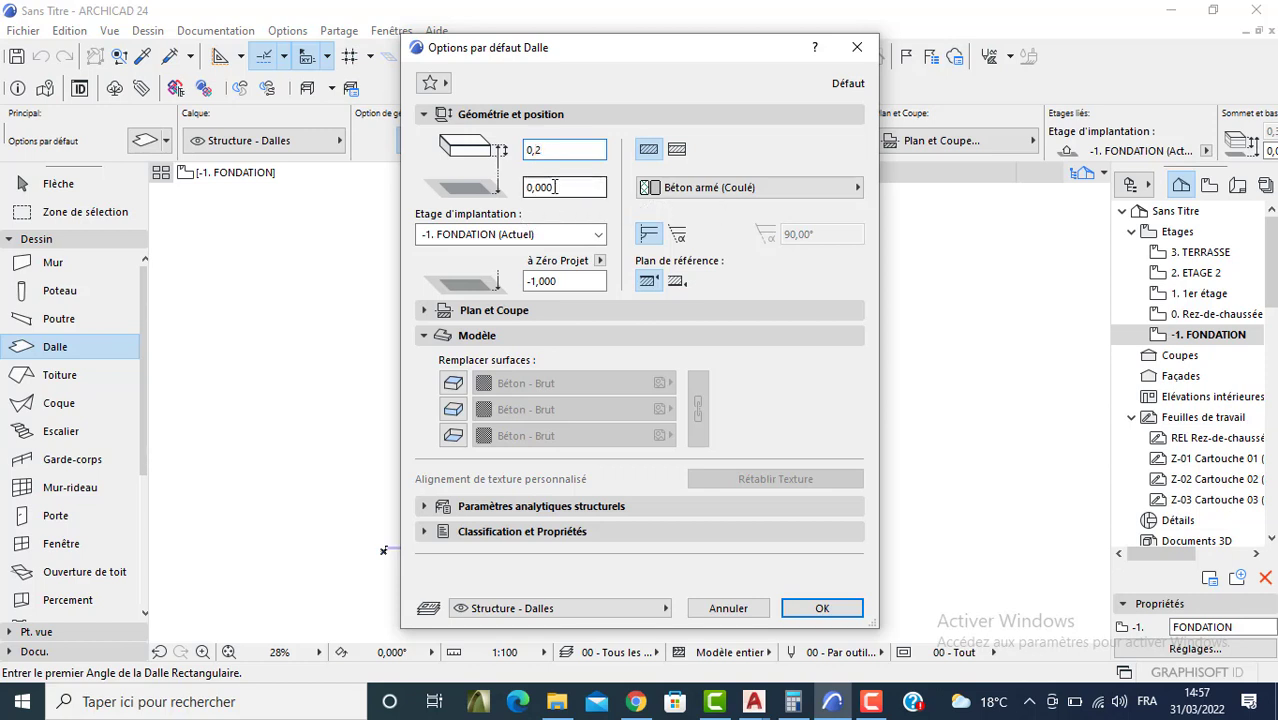
left_click_drag(556, 188, 537, 189)
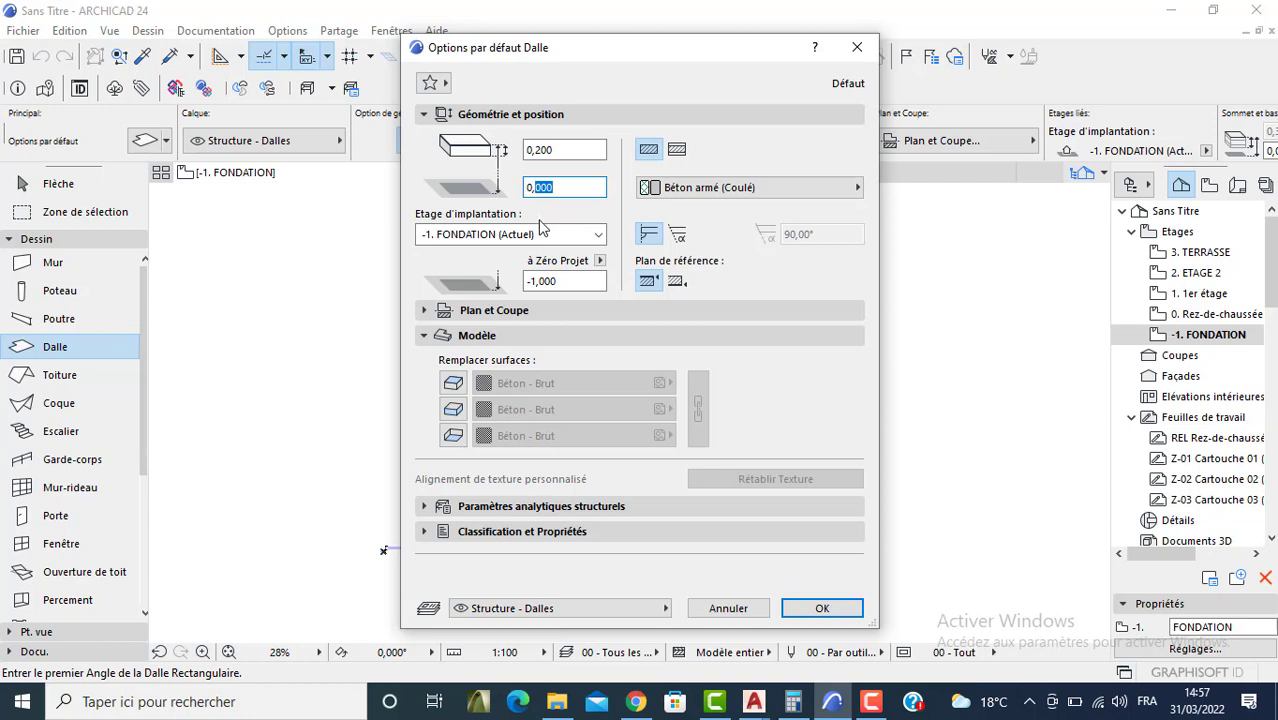
type("2")
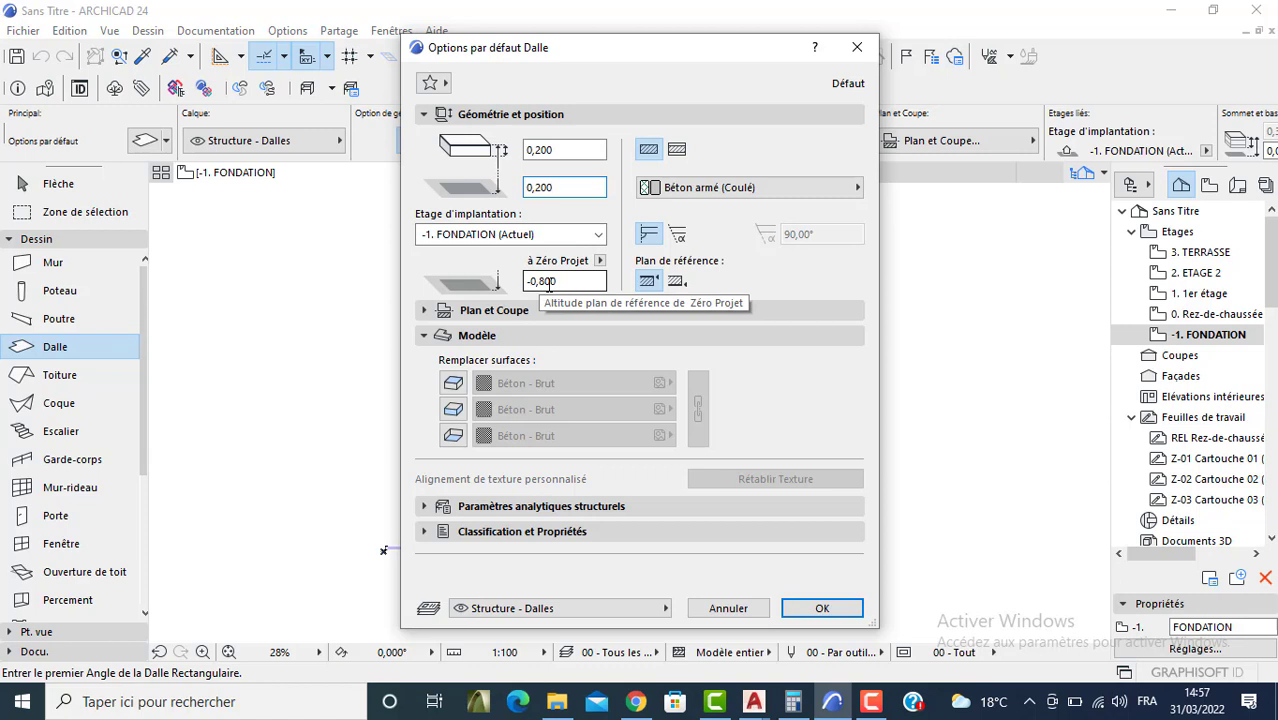
Step: Override all three slab surfaces with Béton - Brut and link them together
left_click(453, 383)
left_click(453, 409)
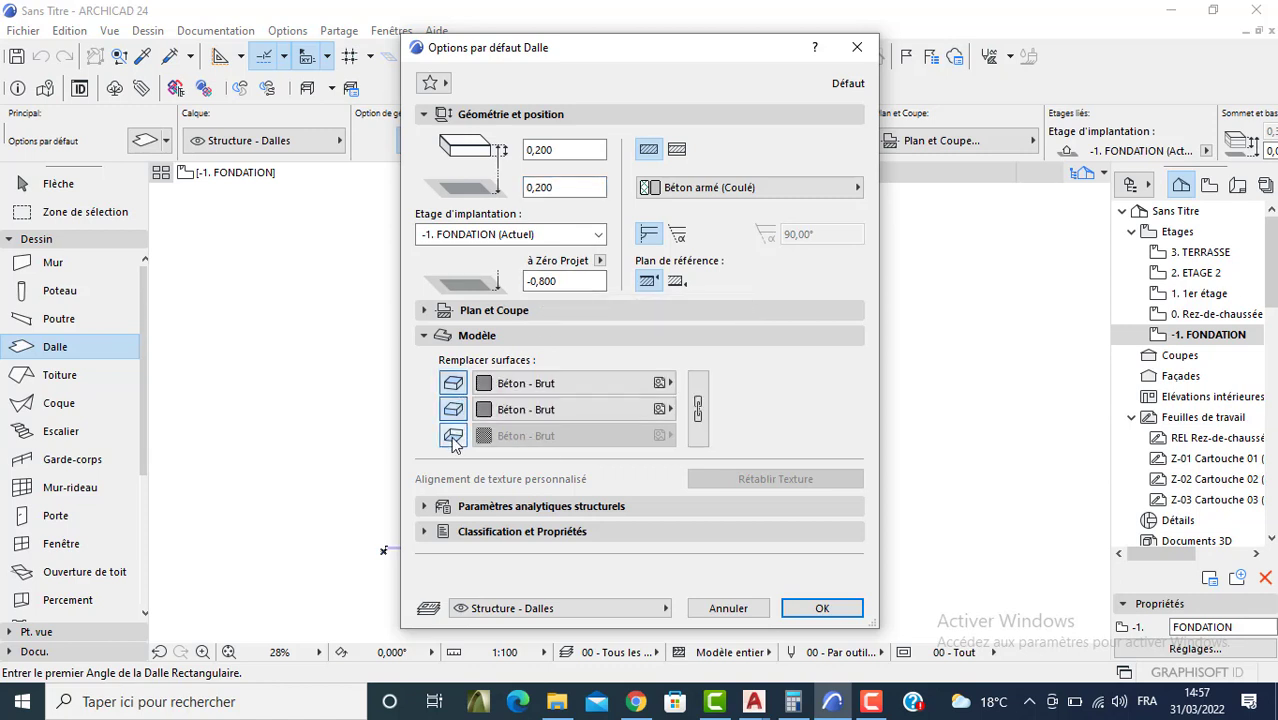
left_click(453, 435)
left_click(698, 409)
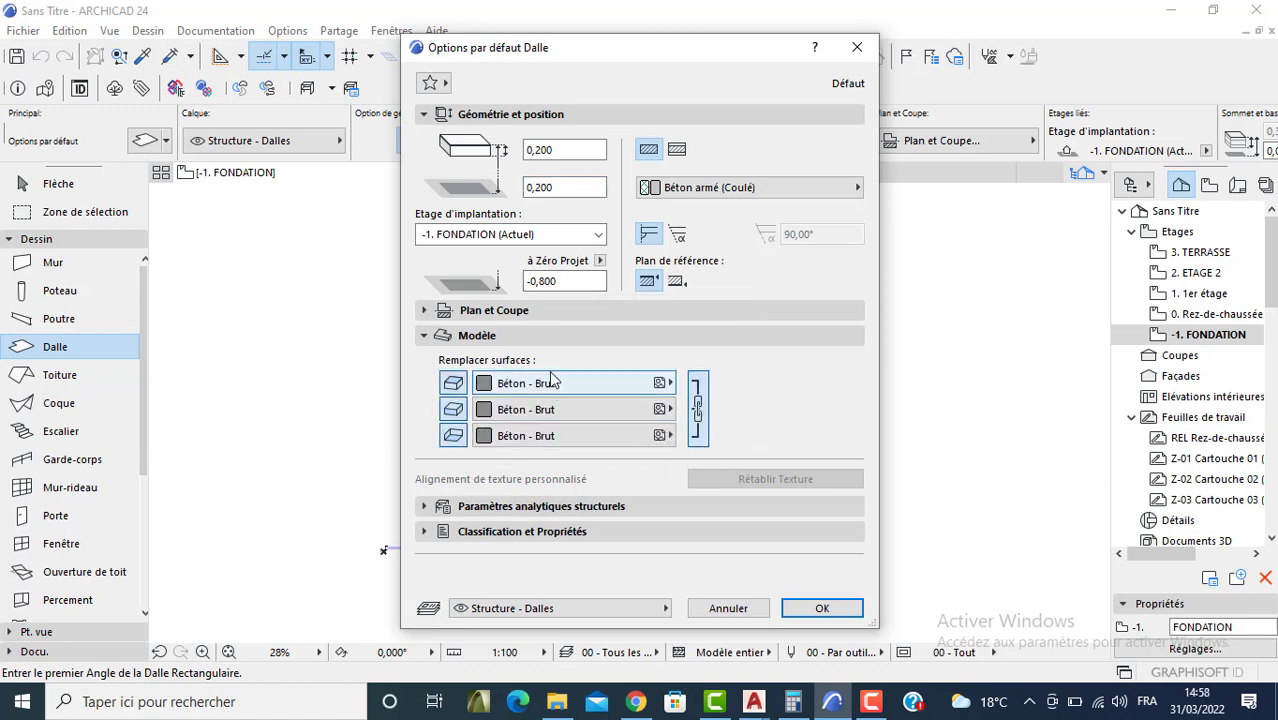
Step: Set the slab's cut, uncut and hidden line pens to pen 1 (0.01 mm) and accept the slab defaults
left_click(525, 312)
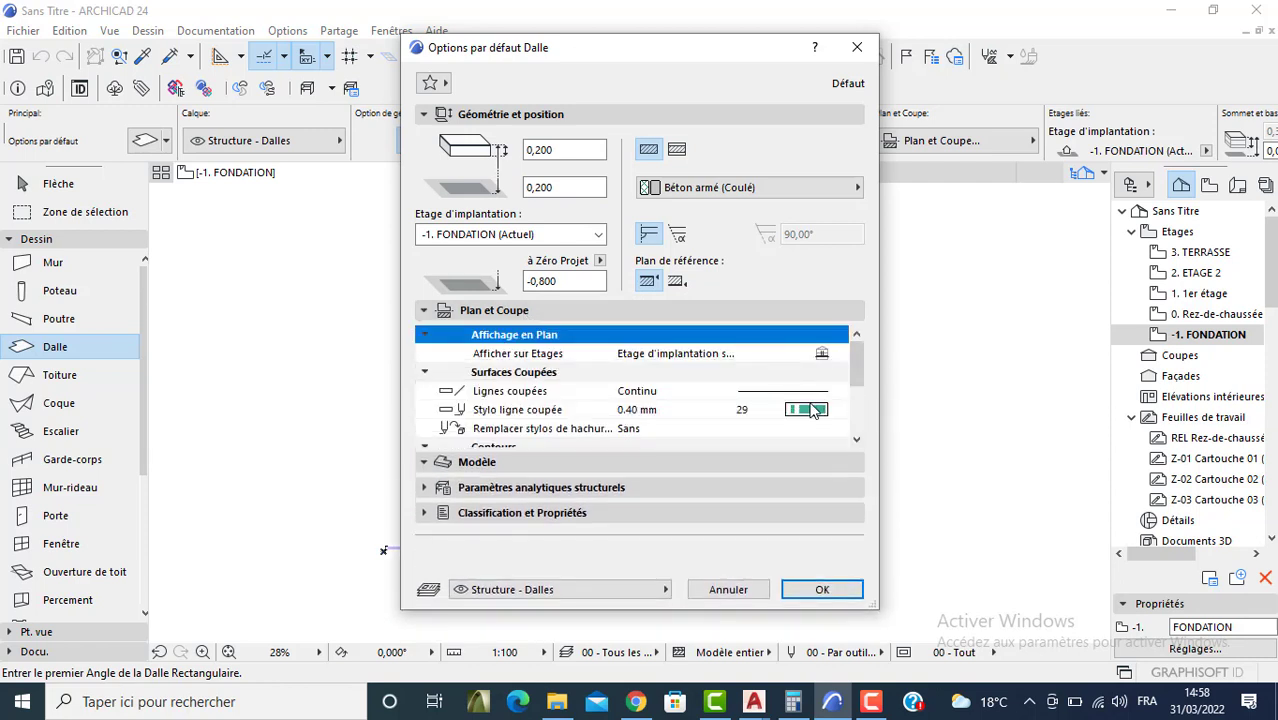
left_click(808, 409)
left_click(856, 409)
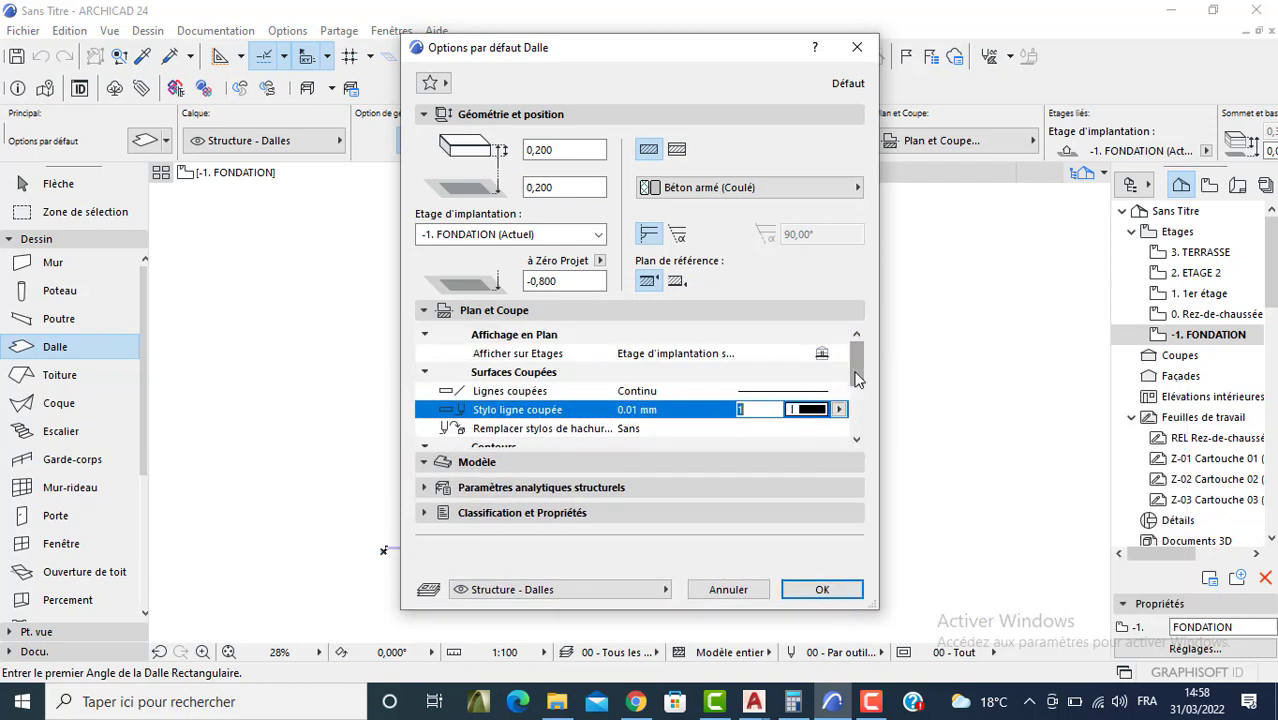
scroll(856, 378, "down", 3)
left_click(839, 390)
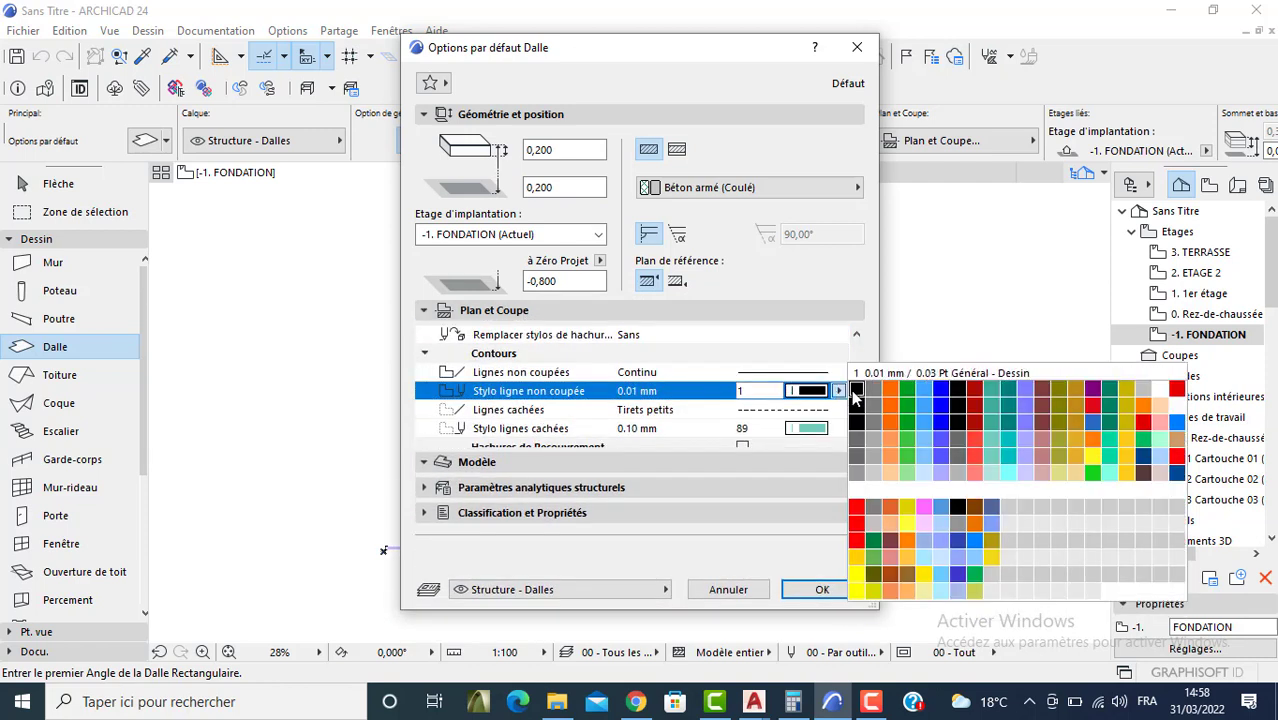
left_click(856, 390)
left_click(839, 428)
left_click(858, 409)
left_click(857, 440)
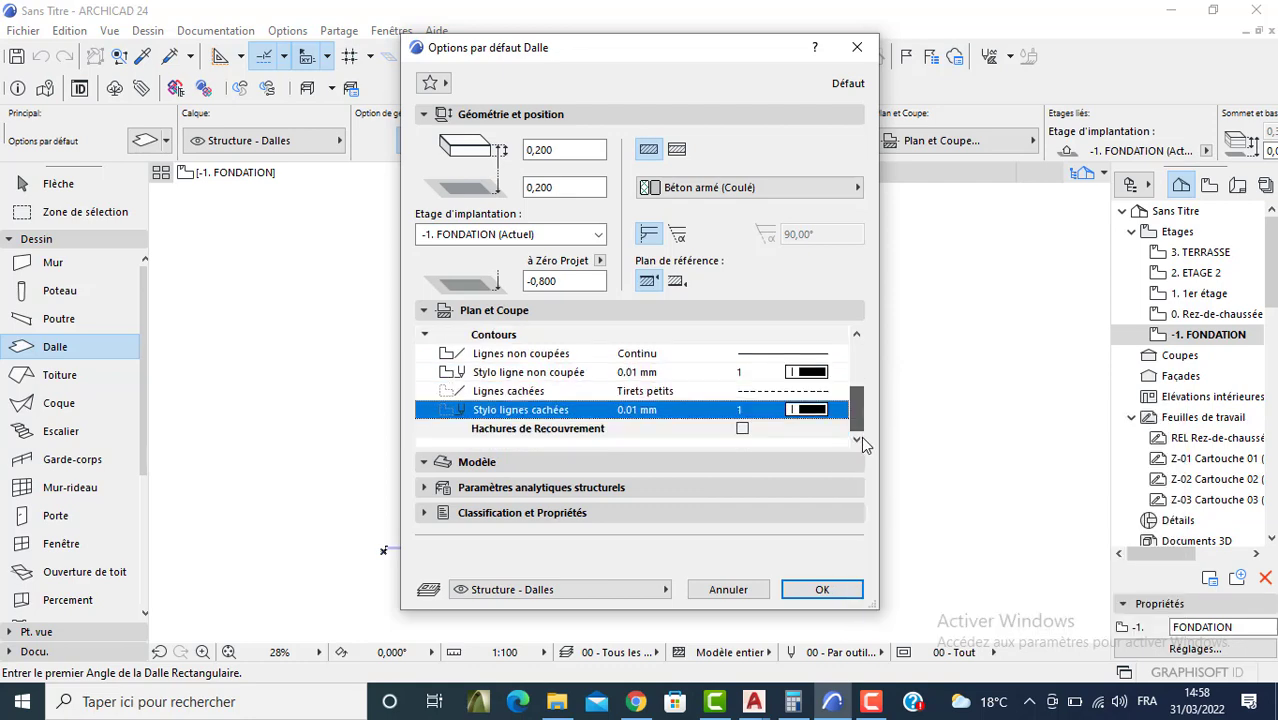
left_click(822, 589)
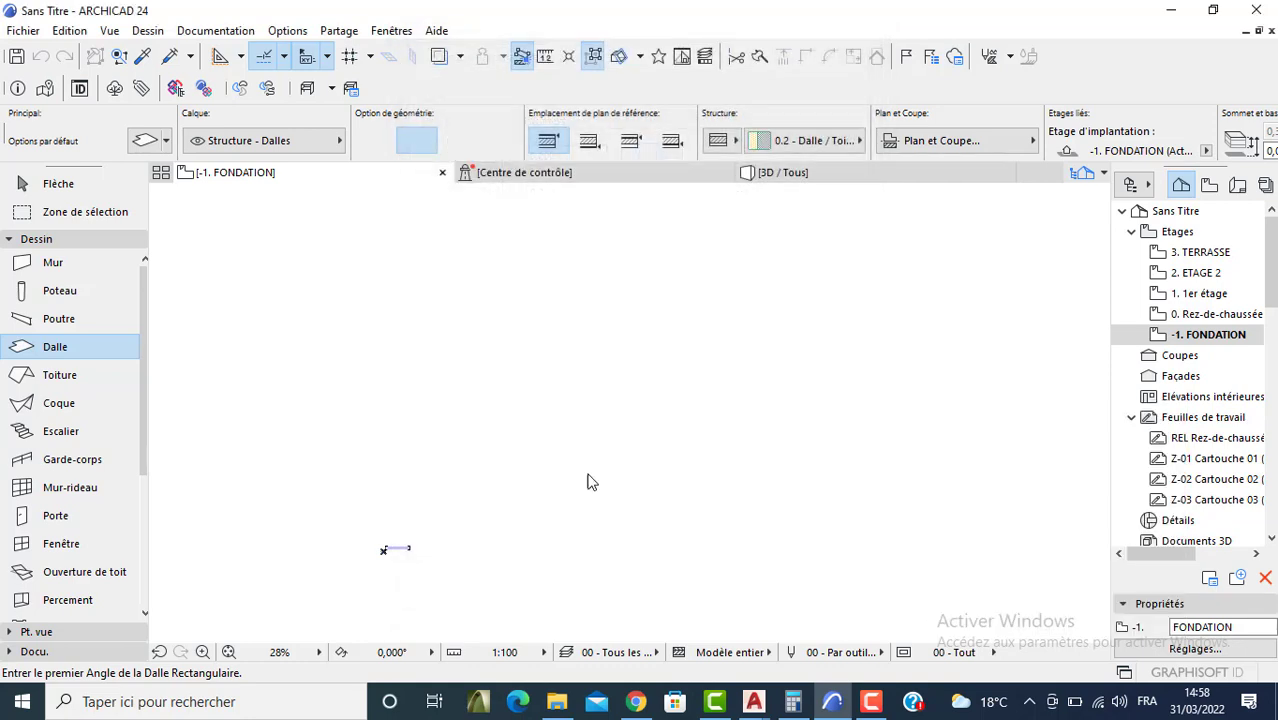
Step: Draw a 1 by 1 rectangular footing slab in the empty area of the FONDATION plan
left_click(453, 375)
type("1")
key("Tab")
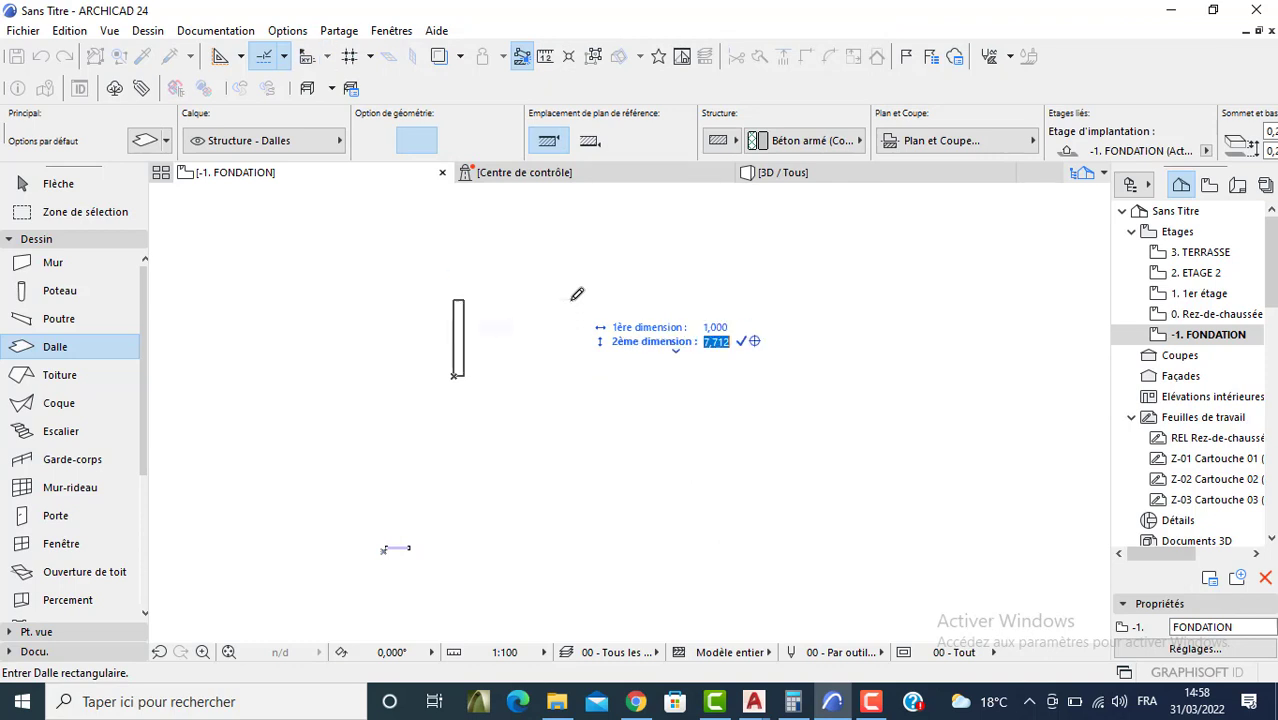
type("1")
key("Return")
Step: Draw a single continuous line along the footing's diagonal, from its upper-right corner to its lower-left corner
scroll(466, 382, "up", 7)
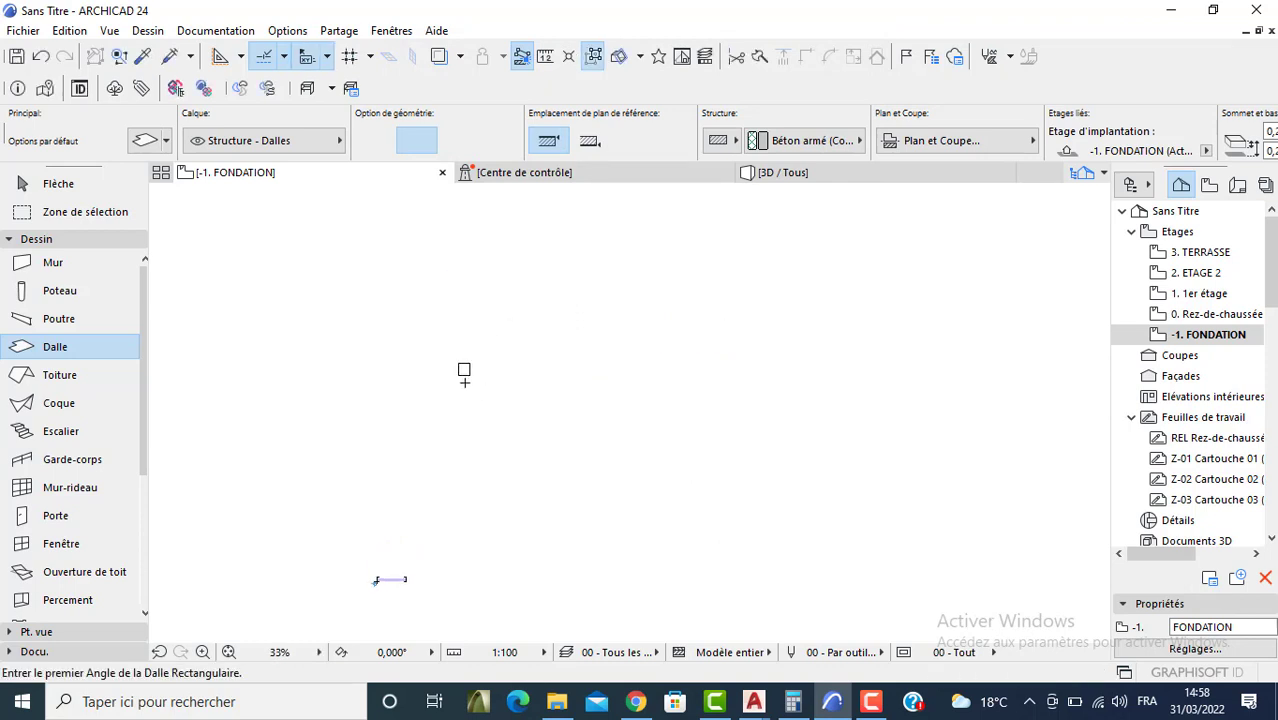
left_click(34, 651)
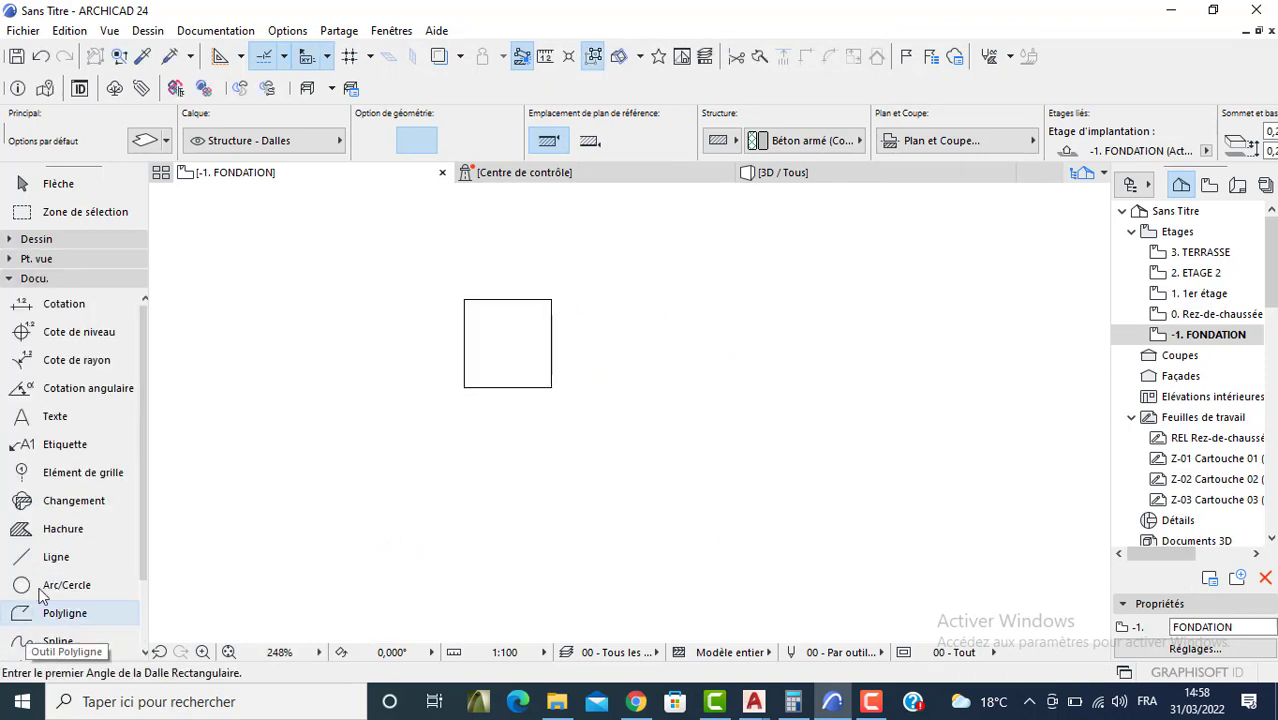
left_click(56, 557)
left_click(375, 140)
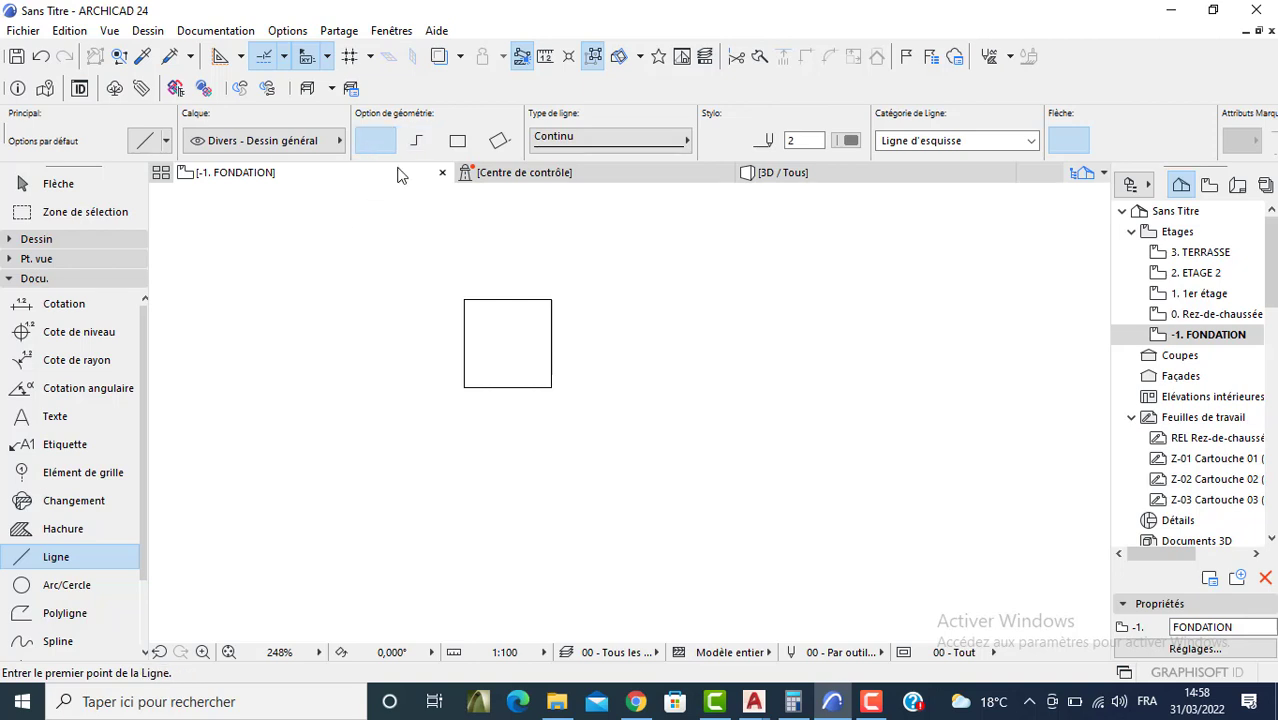
left_click(551, 299)
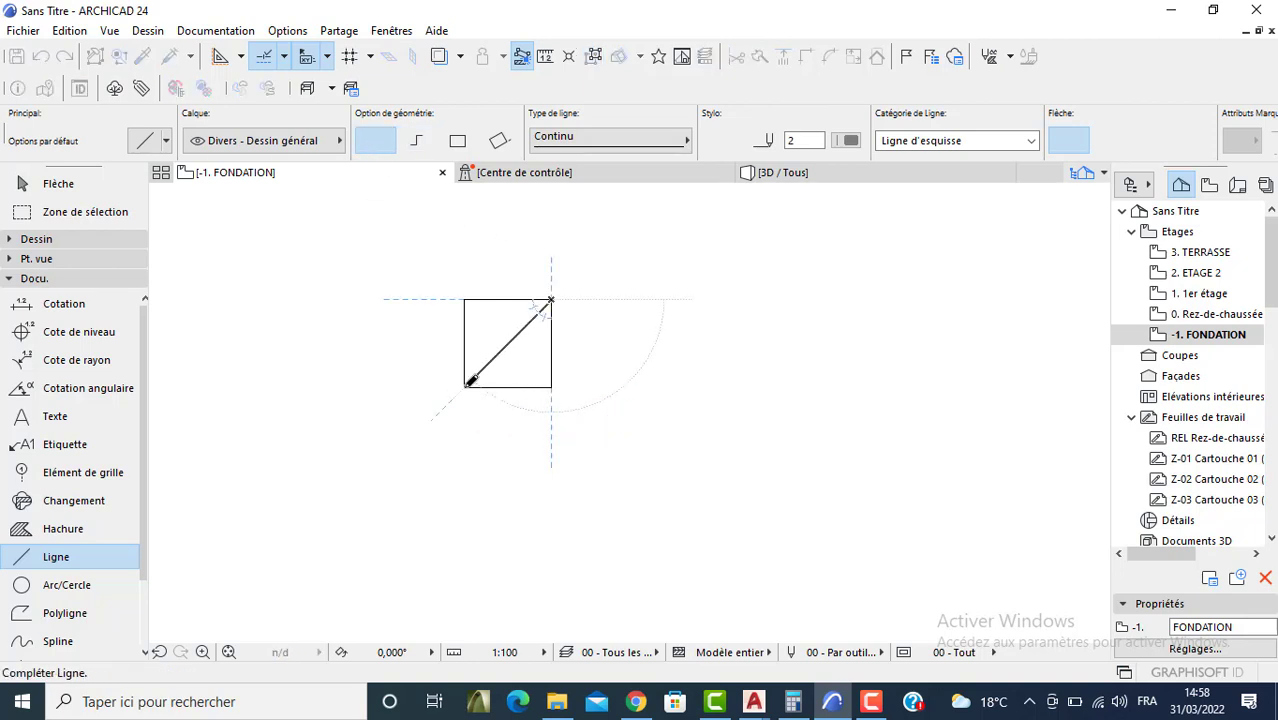
left_click(464, 387)
Step: Open the default column settings and set the bottom offset from the home story to 0,2
left_click(57, 237)
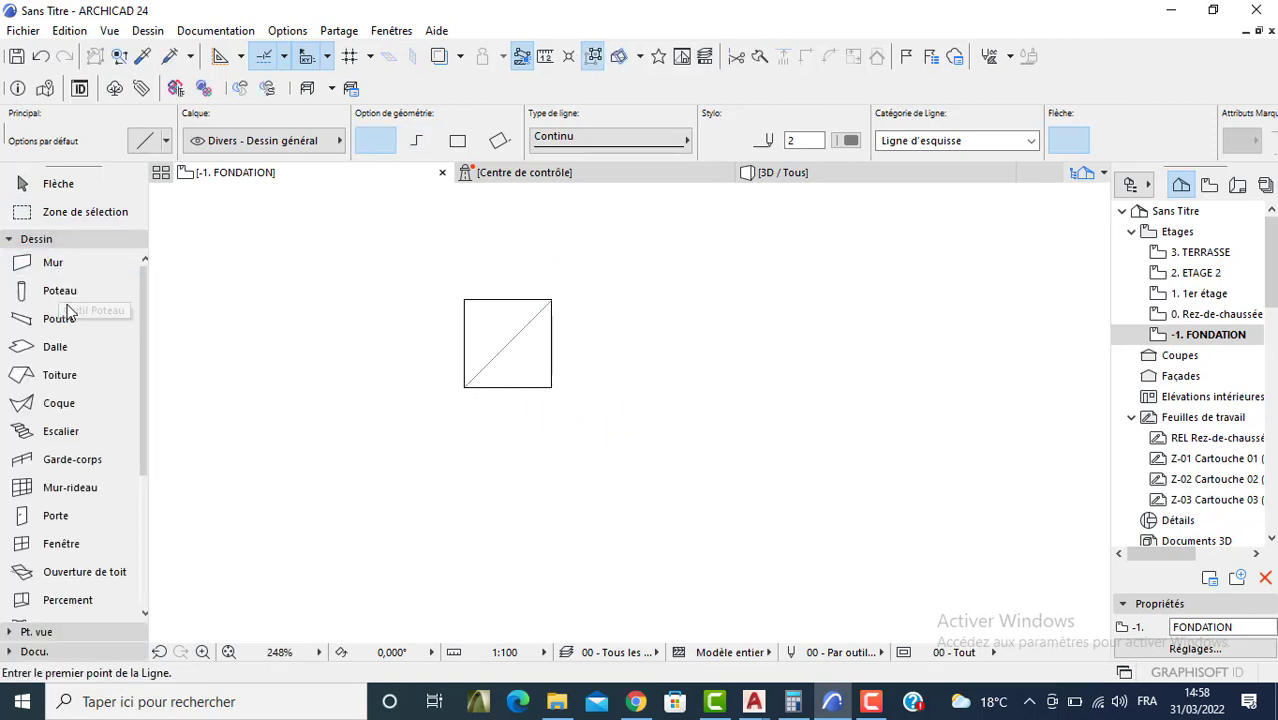
left_click(68, 296)
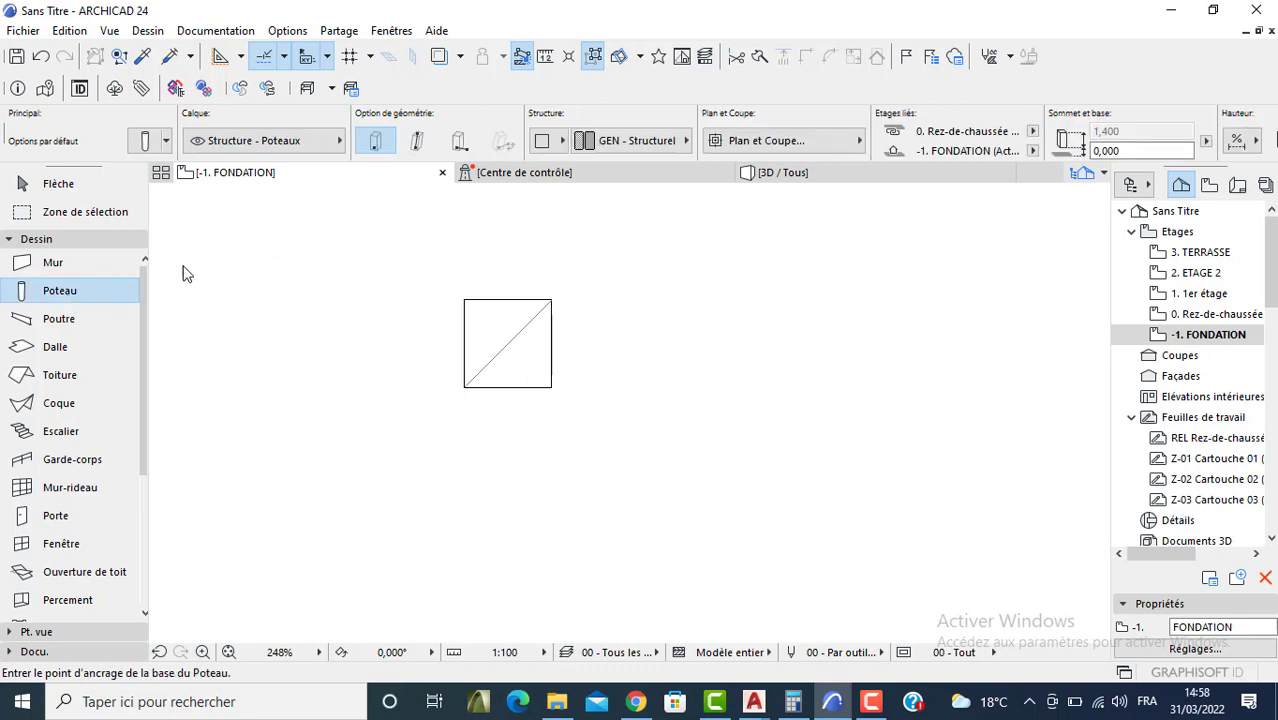
double_click(64, 302)
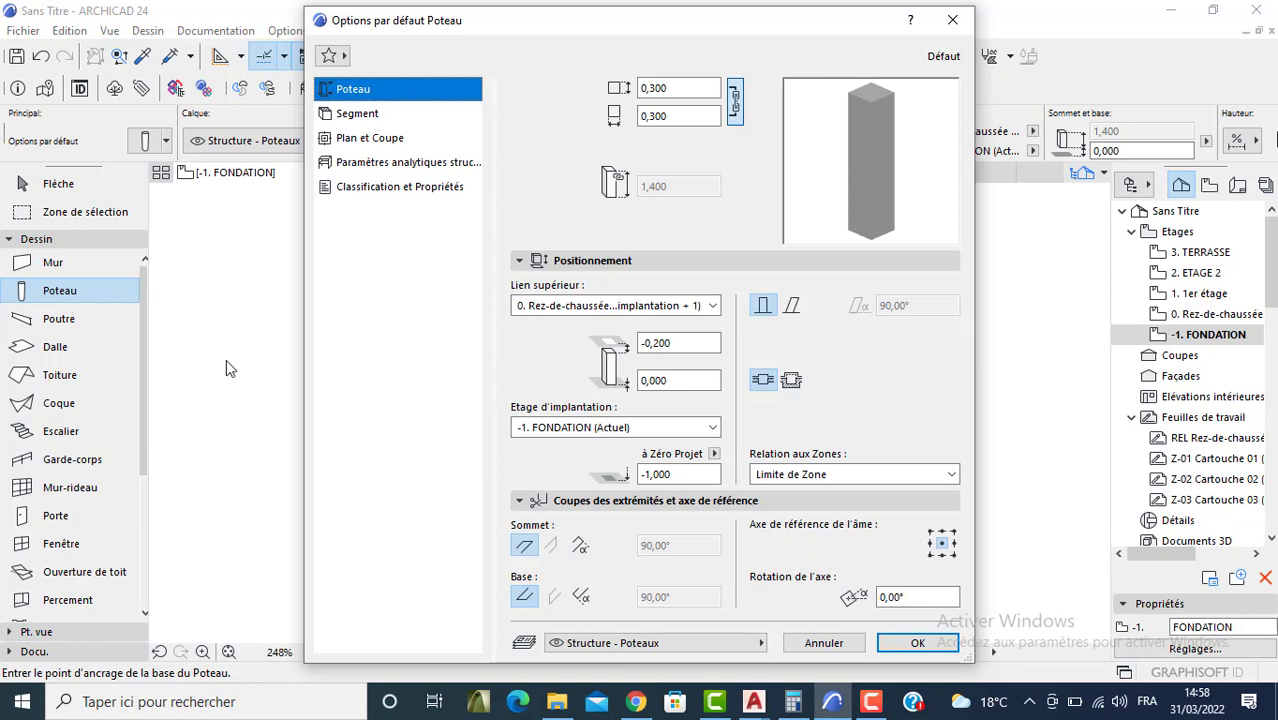
left_click_drag(681, 379, 650, 389)
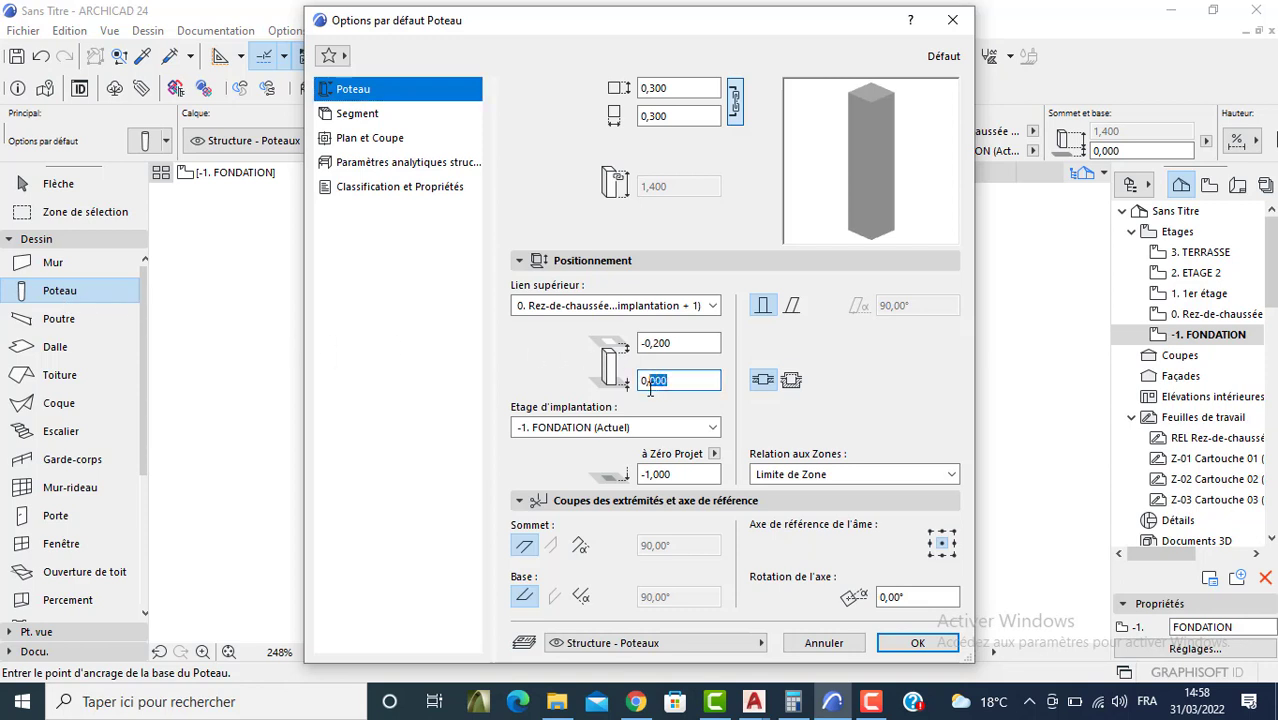
type("2")
Step: Try a top offset of -0,600 for the column, and return it to -0,200
left_click_drag(688, 343, 654, 345)
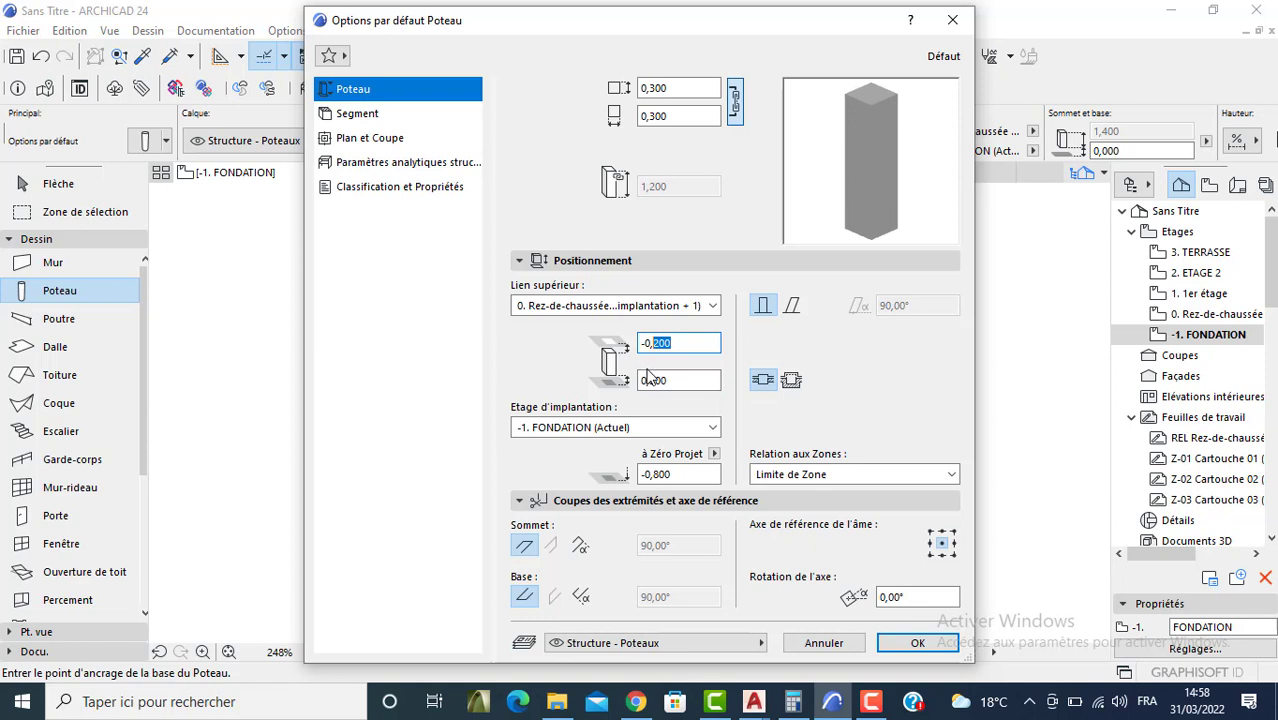
type("6")
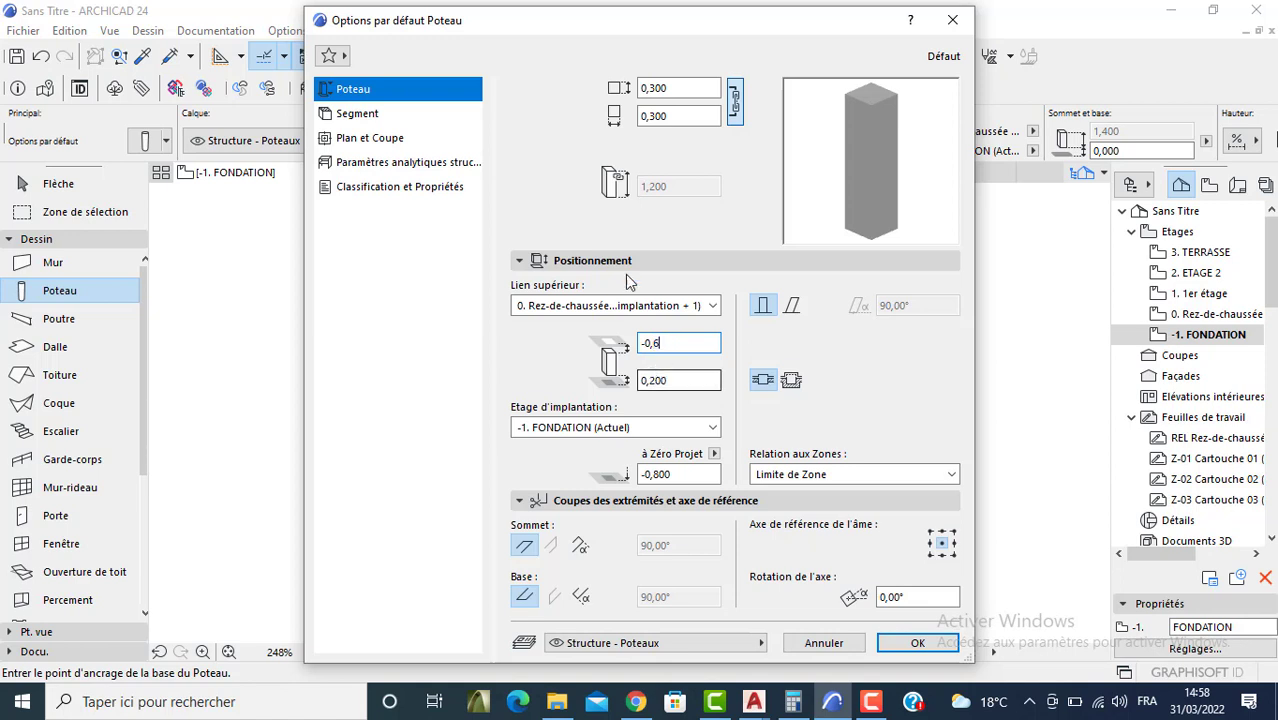
type("00")
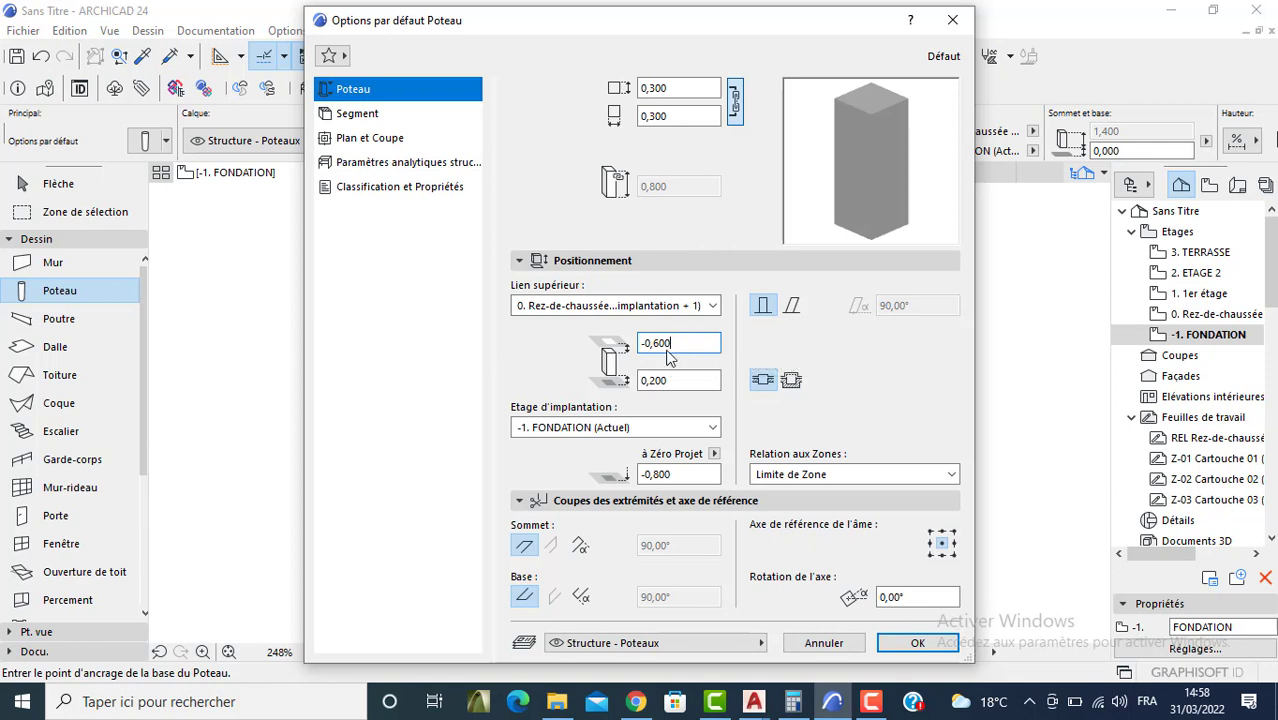
left_click_drag(671, 343, 655, 343)
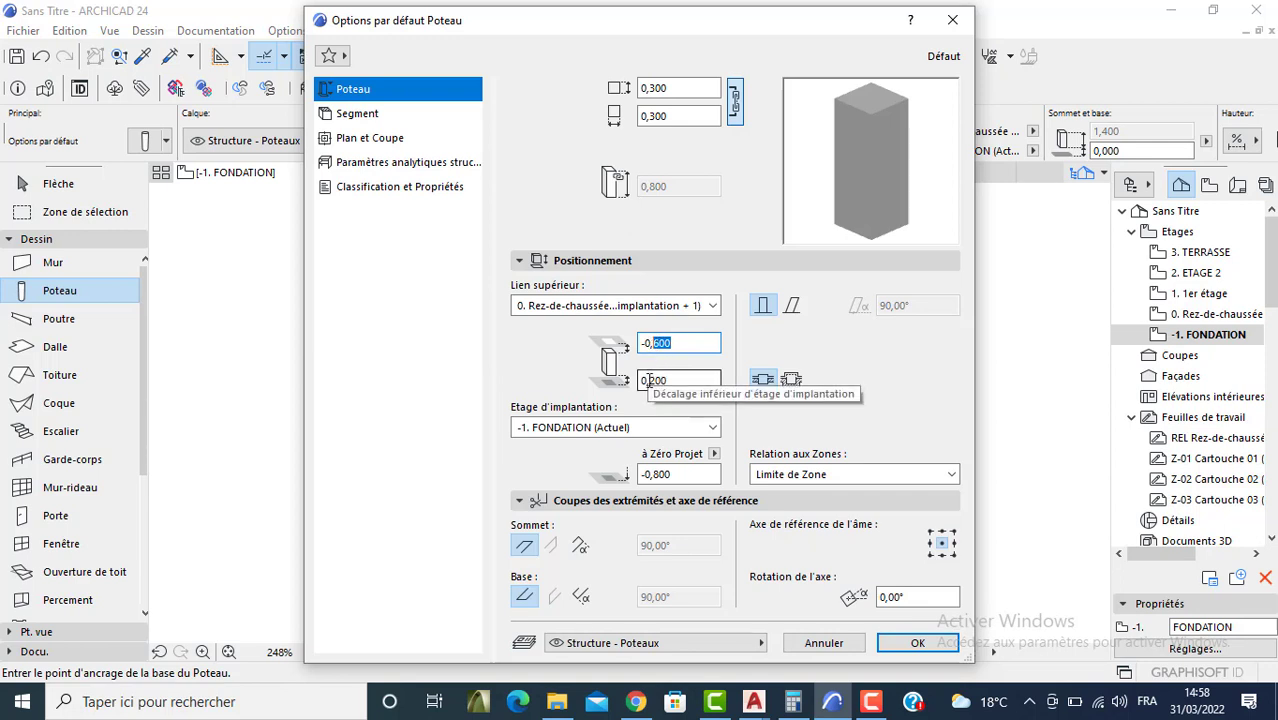
type("200")
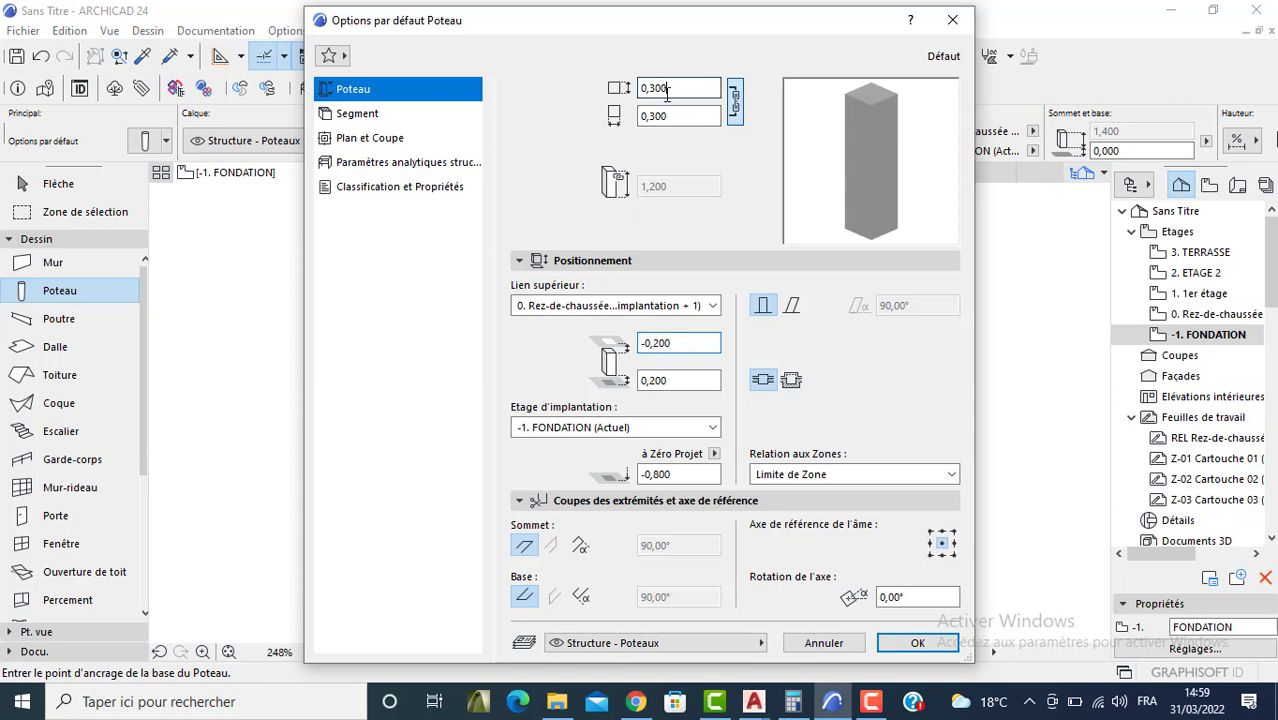
Step: Set the column section to 0,200 by 0,200 and override its linked surfaces with Béton - Brut
left_click_drag(668, 88, 656, 90)
type("200")
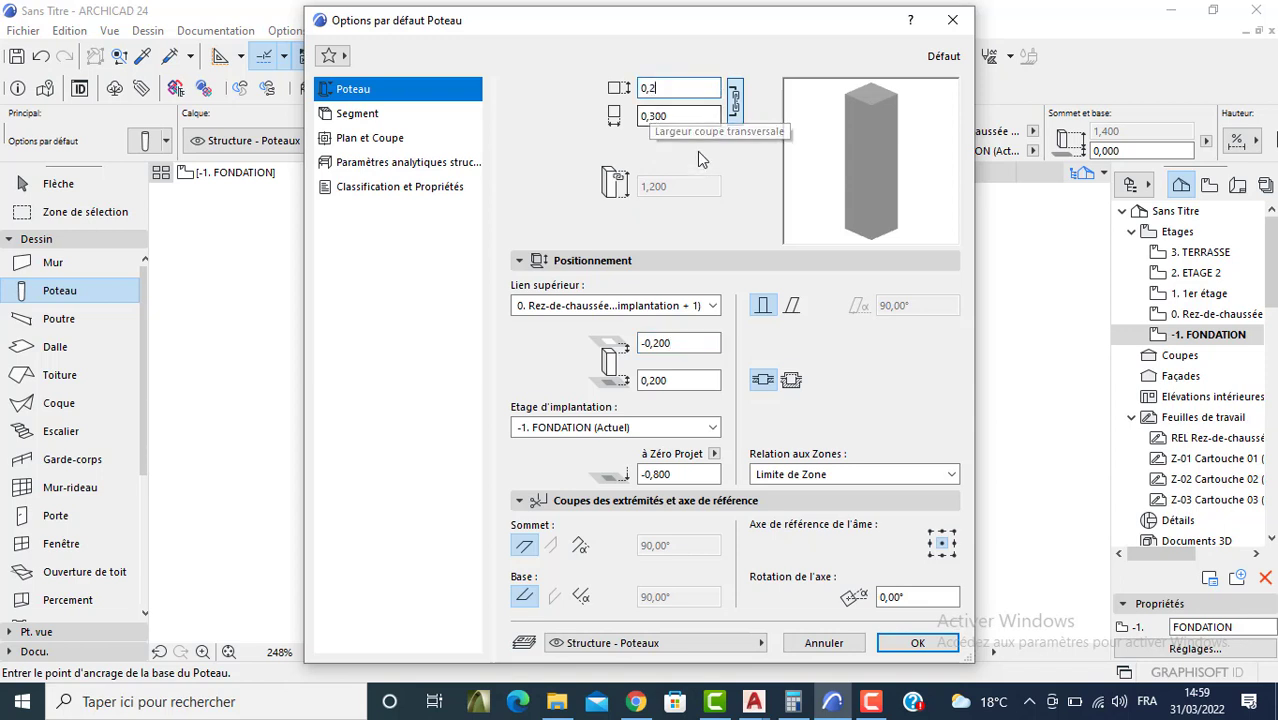
left_click(365, 118)
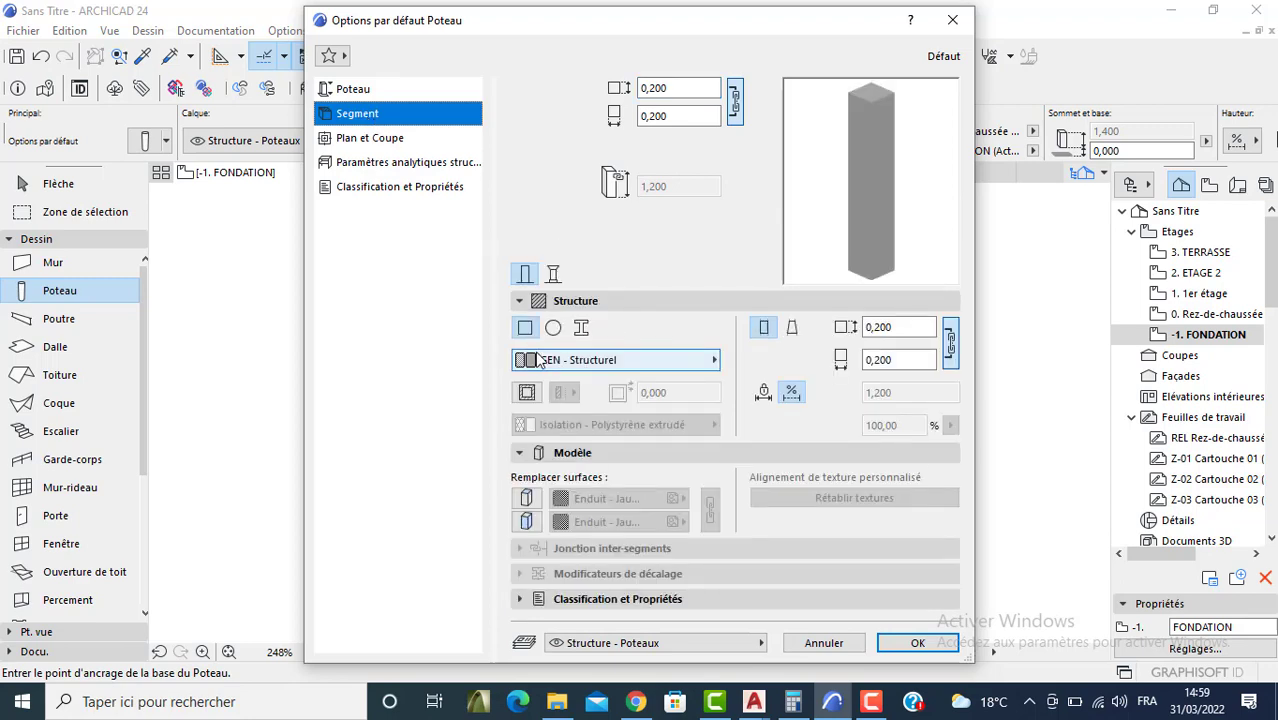
left_click(527, 498)
left_click(527, 521)
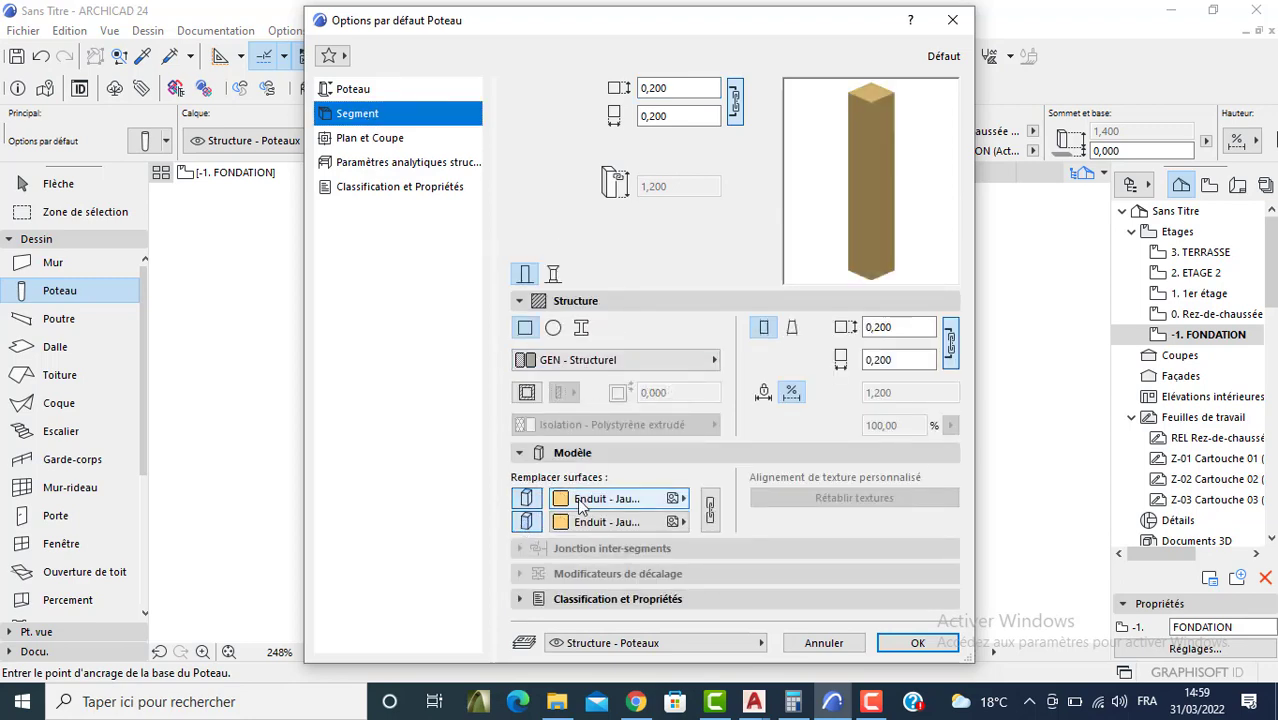
left_click(610, 498)
scroll(640, 435, "up", 1)
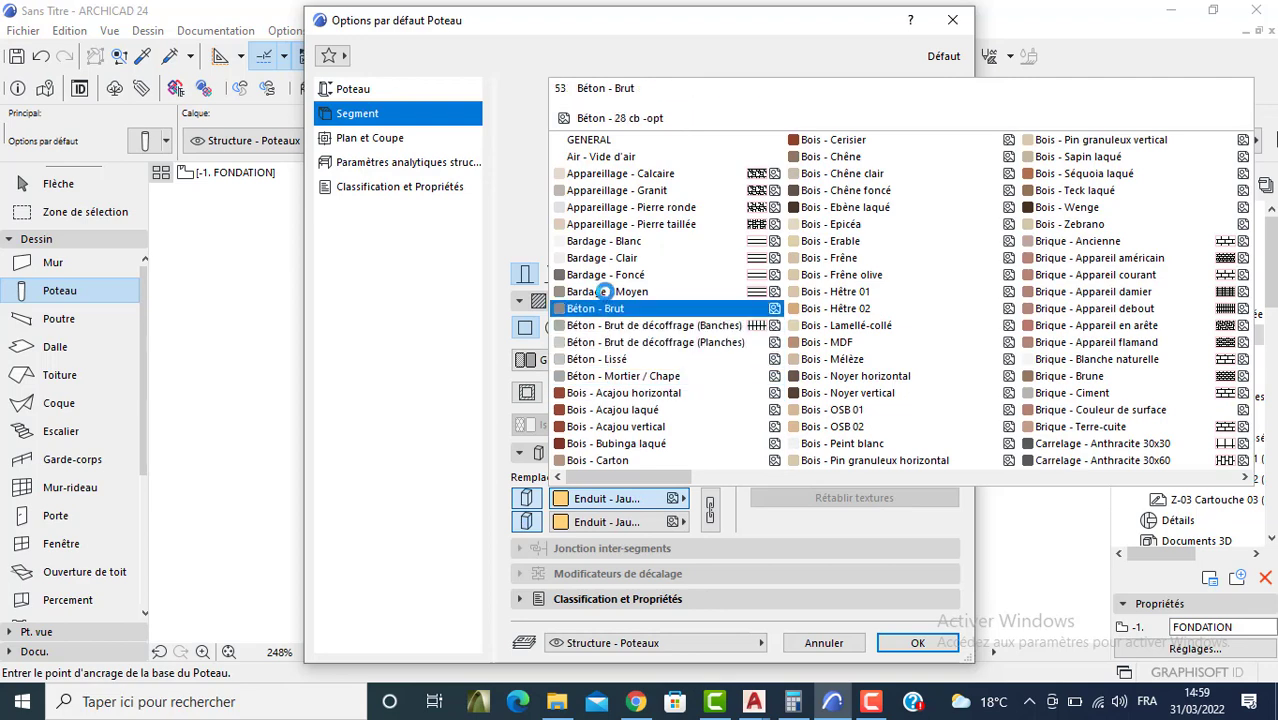
left_click(640, 312)
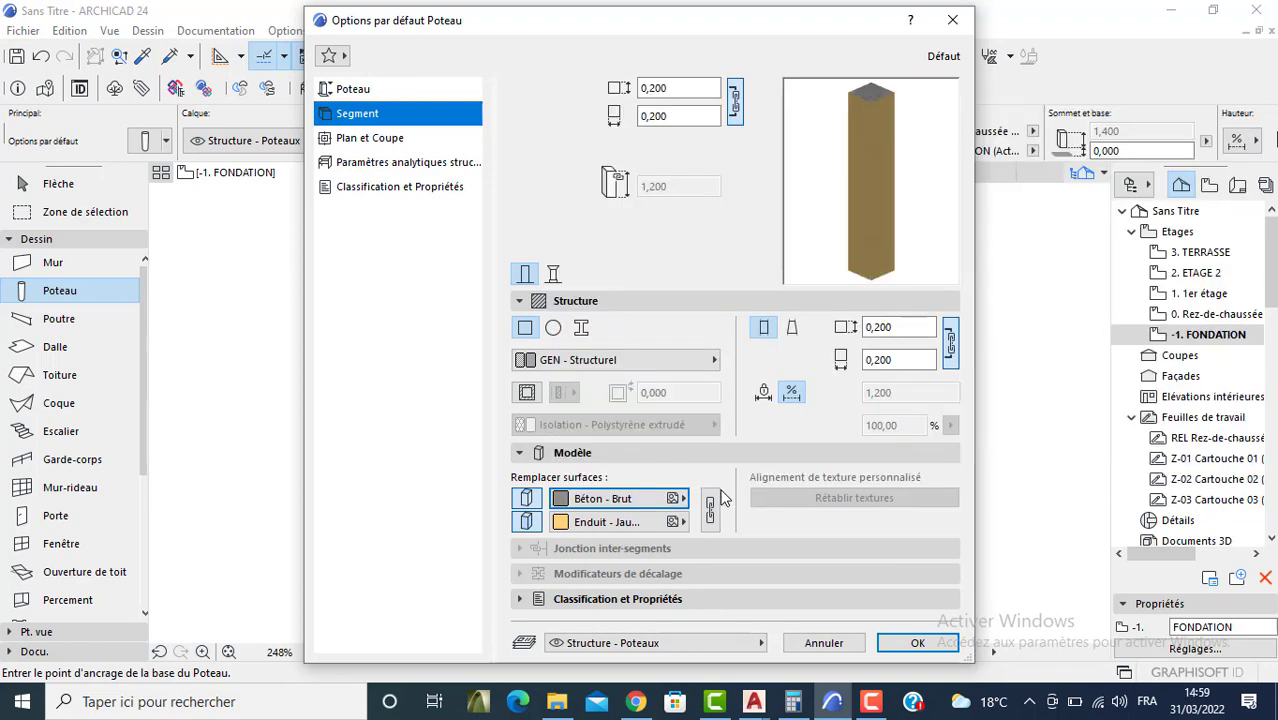
left_click(709, 509)
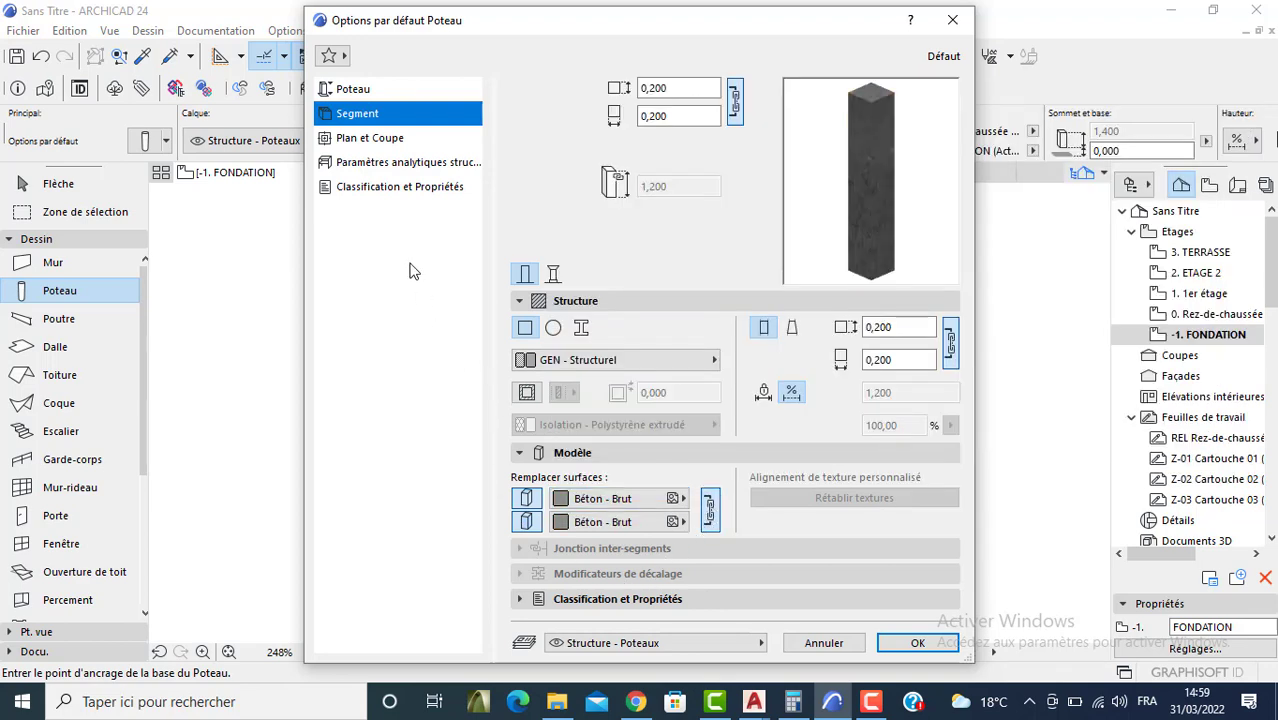
Step: Assign pen 1 to the column's core line and to its cut fill foreground and background in plan
left_click(350, 138)
left_click(890, 503)
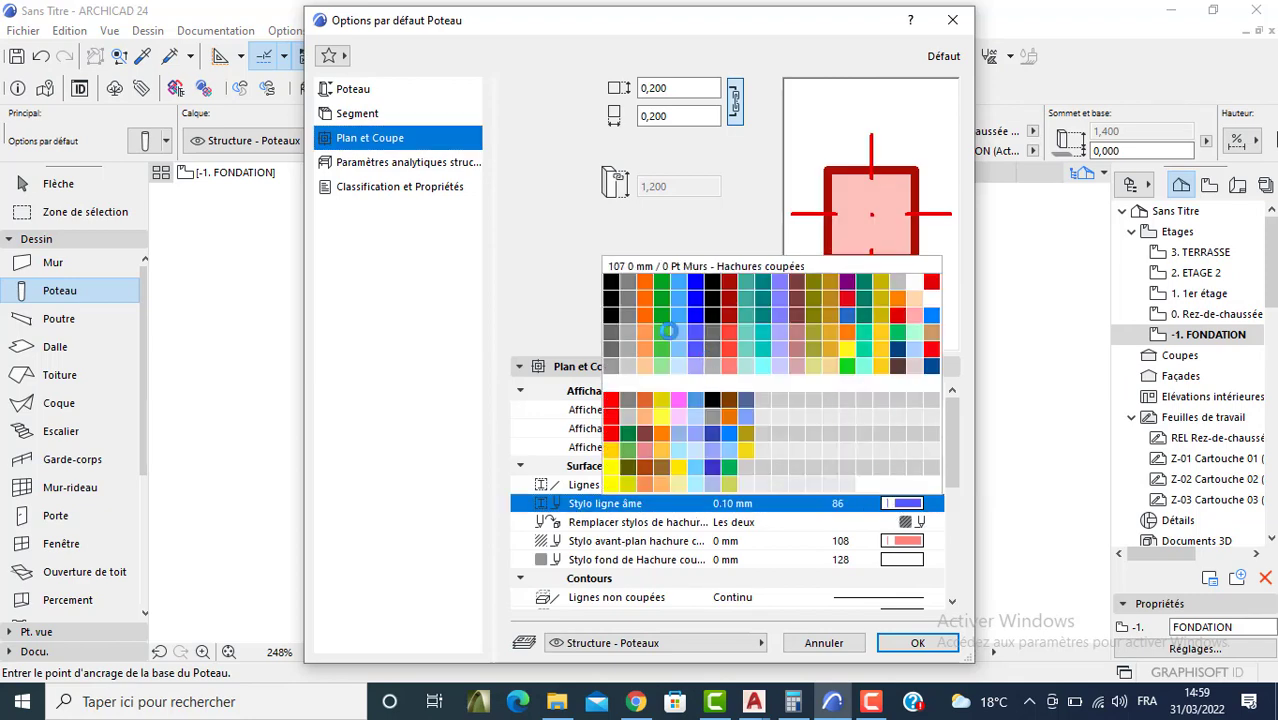
left_click(612, 284)
left_click(910, 542)
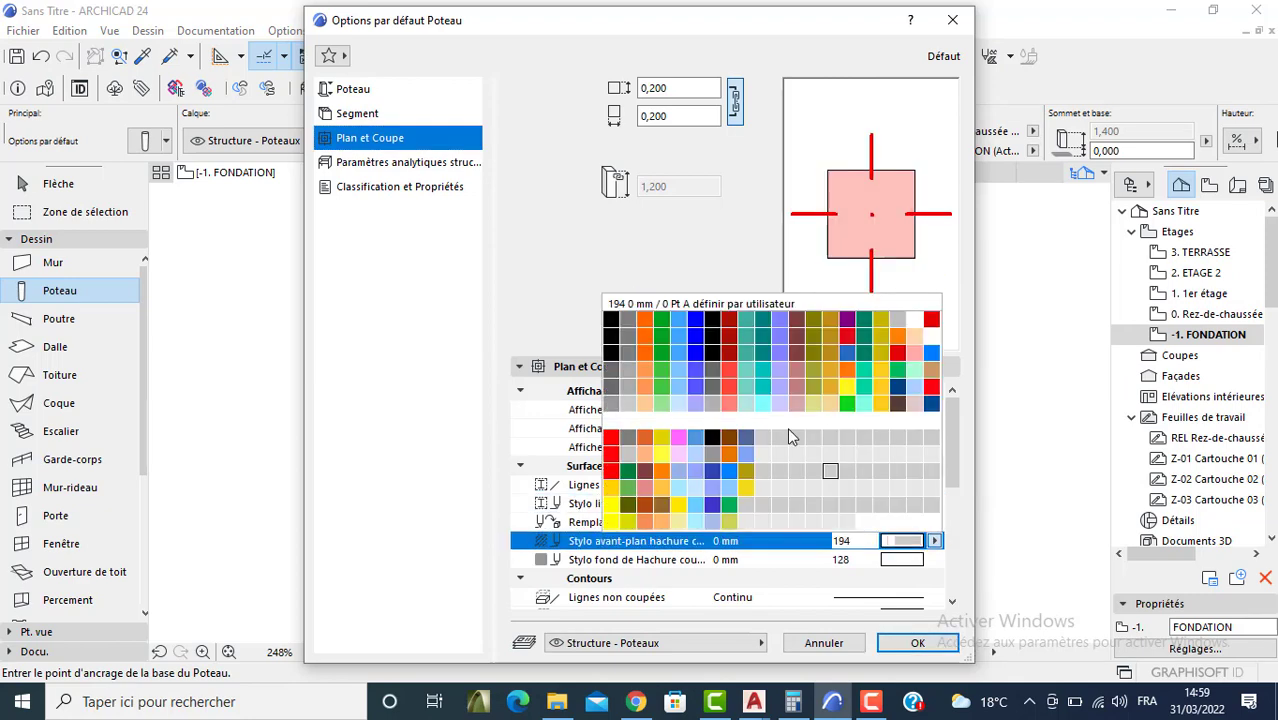
left_click(614, 324)
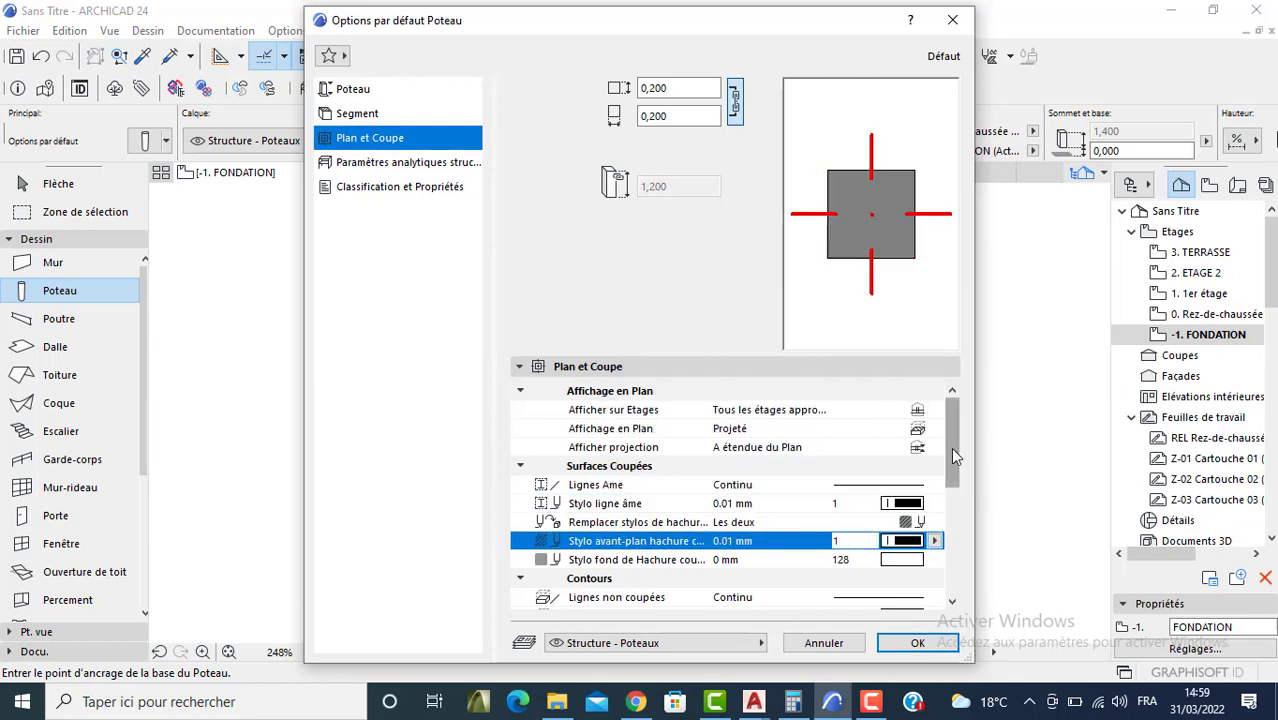
scroll(948, 447, "down", 3)
left_click(902, 428)
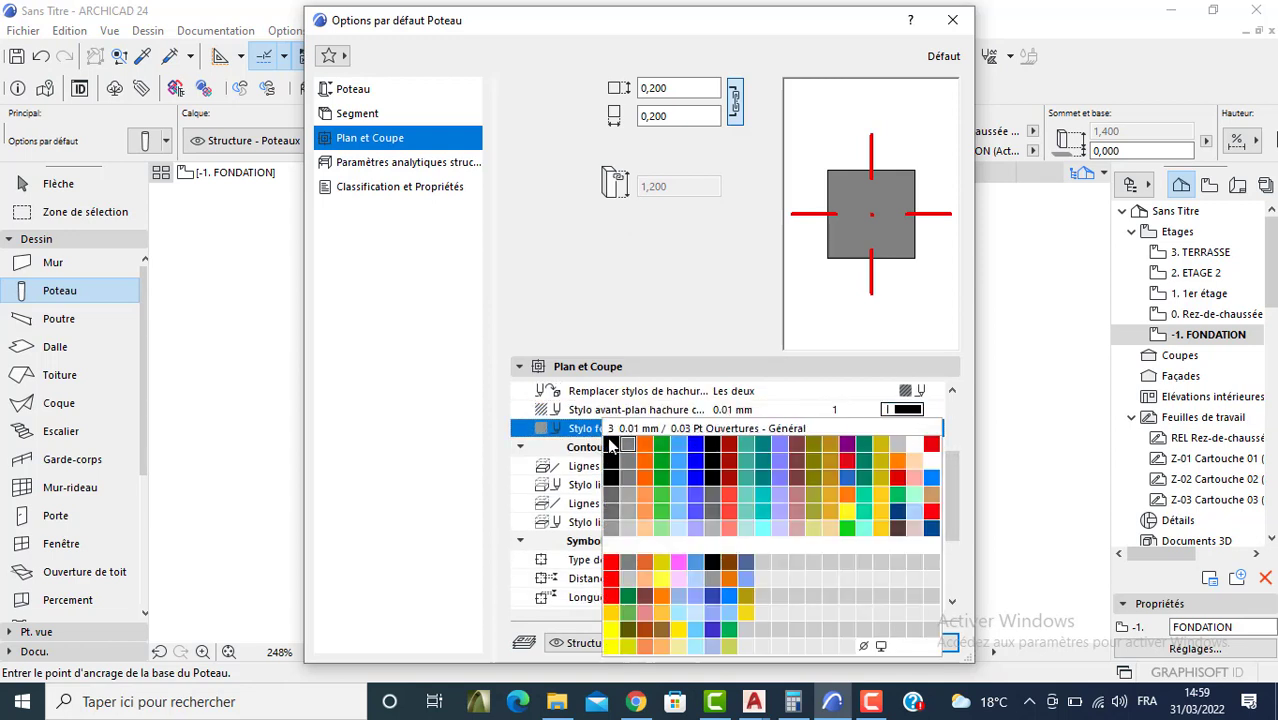
left_click(611, 443)
Step: Assign pen 1 to the column's uncut and hidden outline lines
left_click(895, 485)
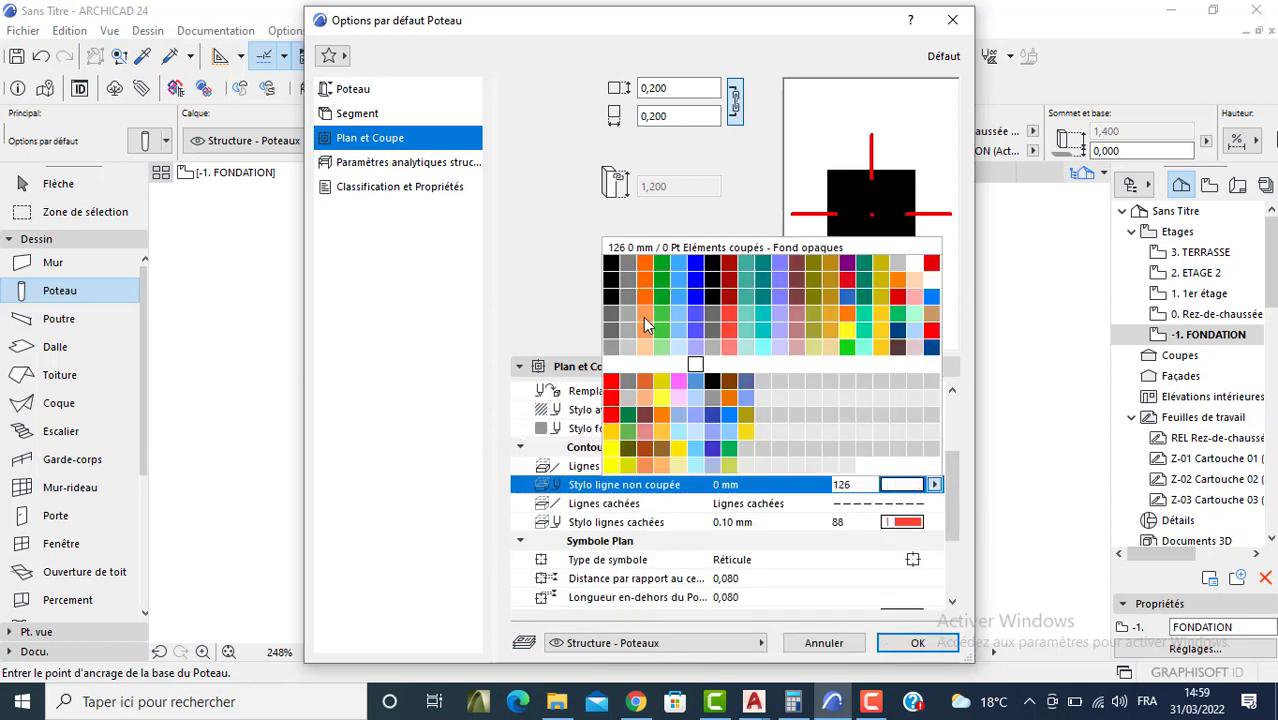
left_click(611, 265)
left_click(915, 522)
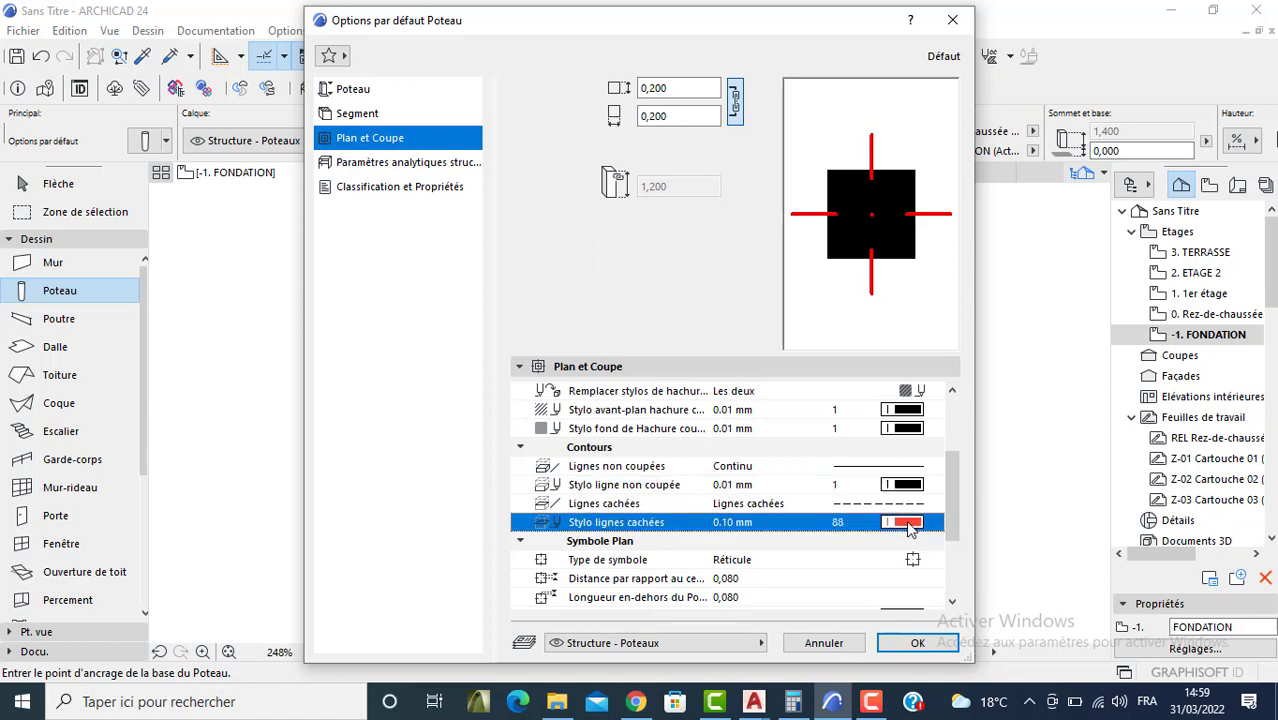
left_click(610, 293)
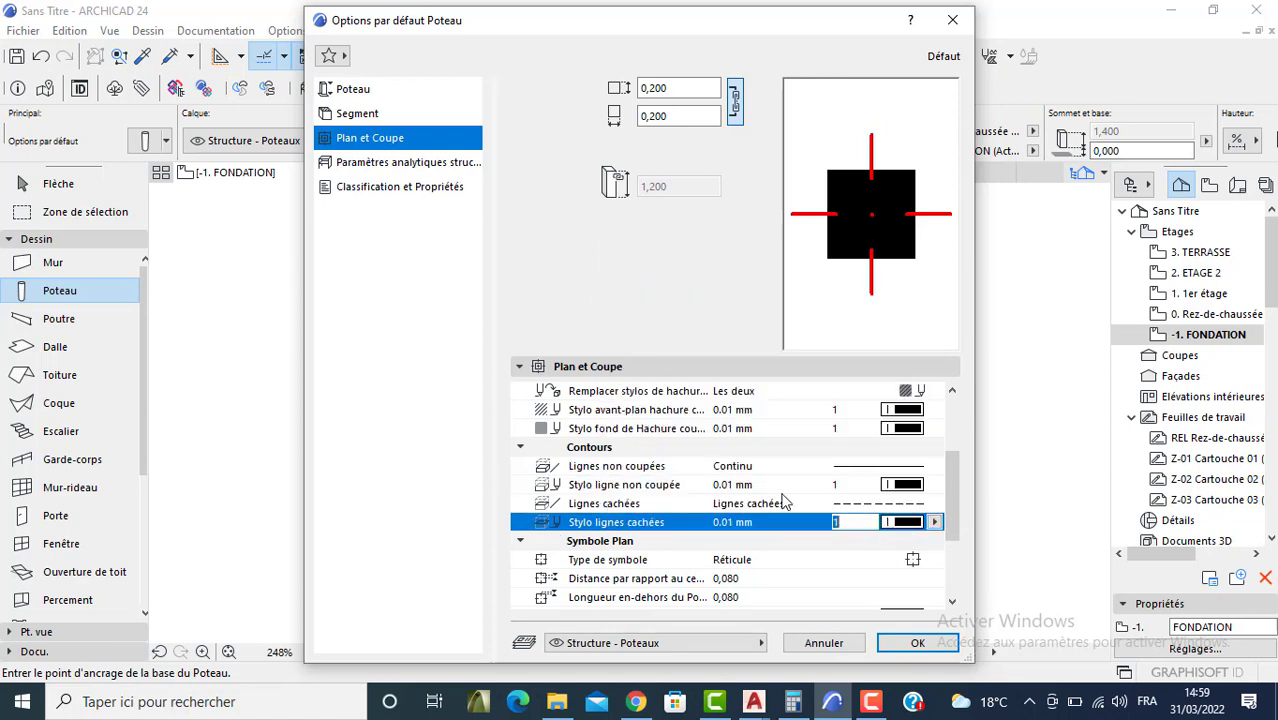
Step: Make the column's plan symbol Simple, use the first black pen for its cross line and cover fill, and accept the settings
left_click(913, 559)
left_click(965, 562)
scroll(948, 542, "down", 3)
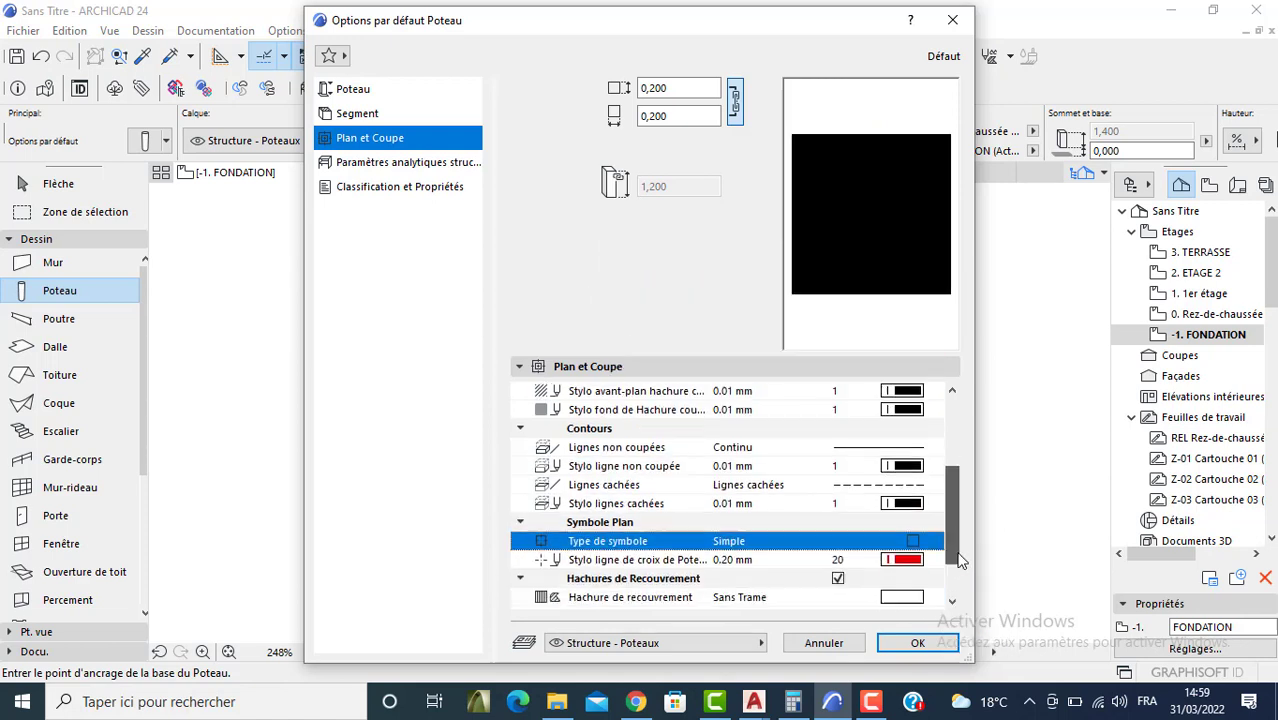
left_click(905, 484)
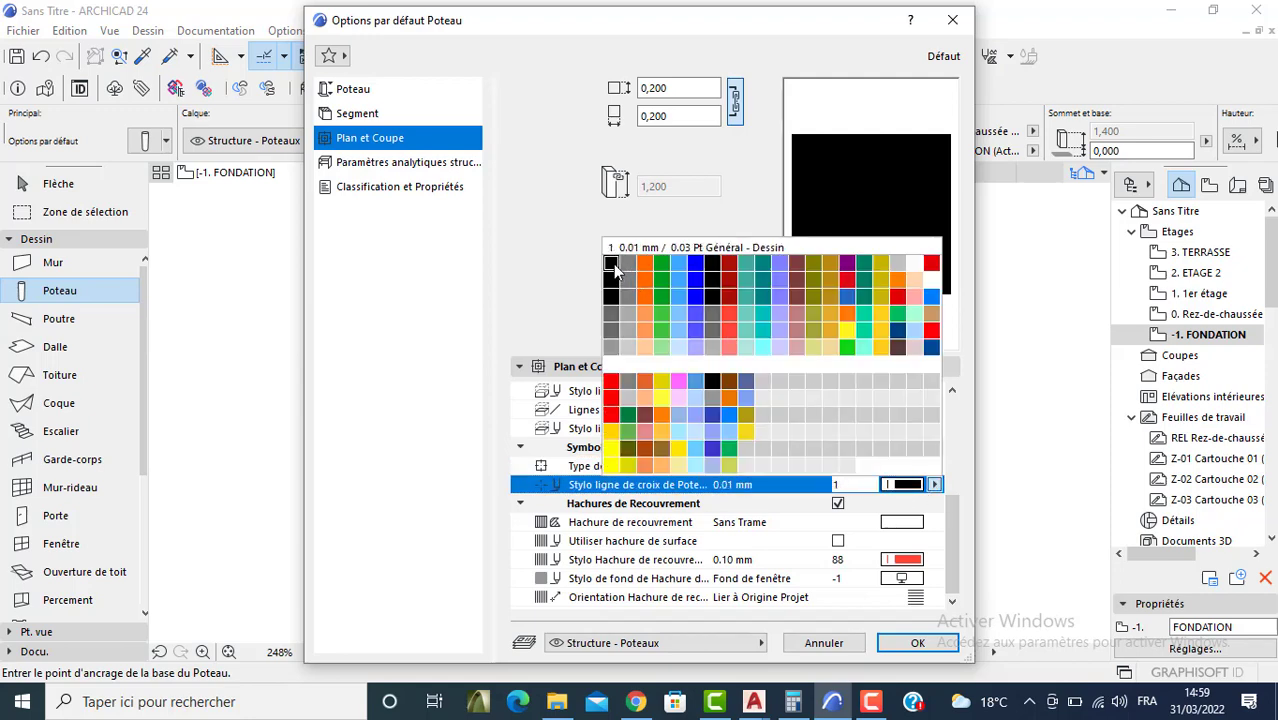
left_click(610, 263)
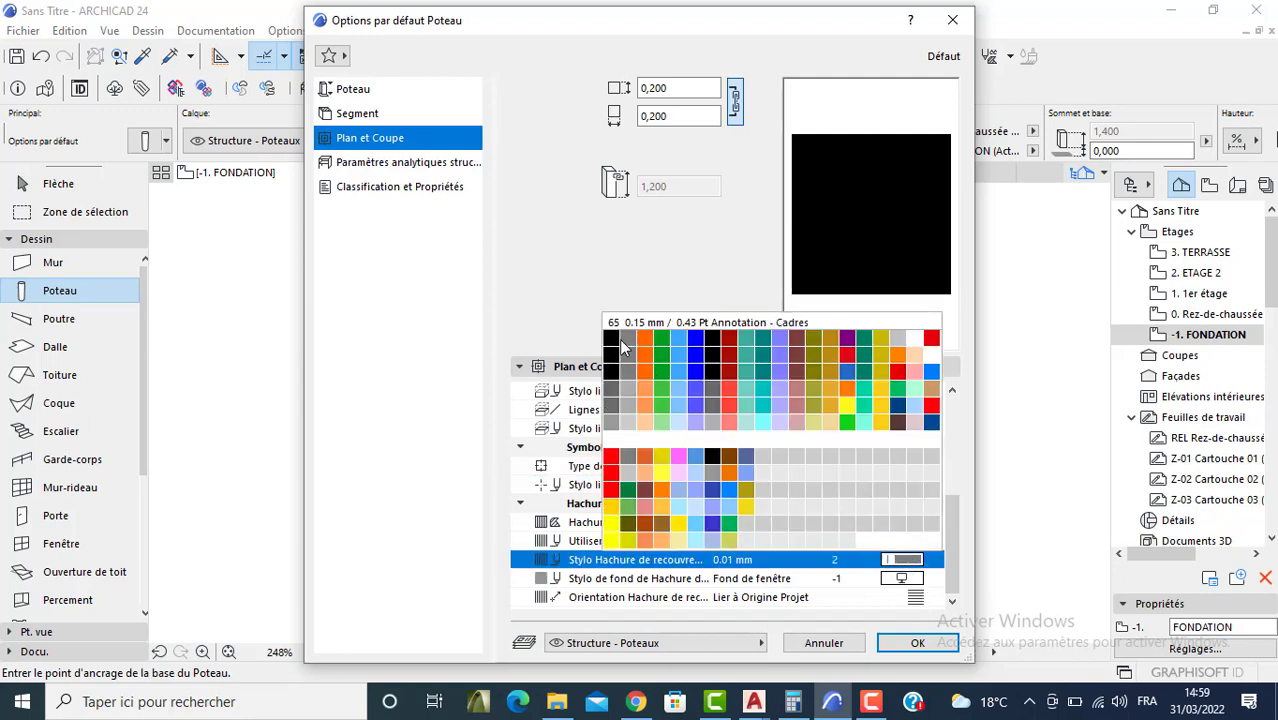
left_click(612, 340)
left_click(912, 643)
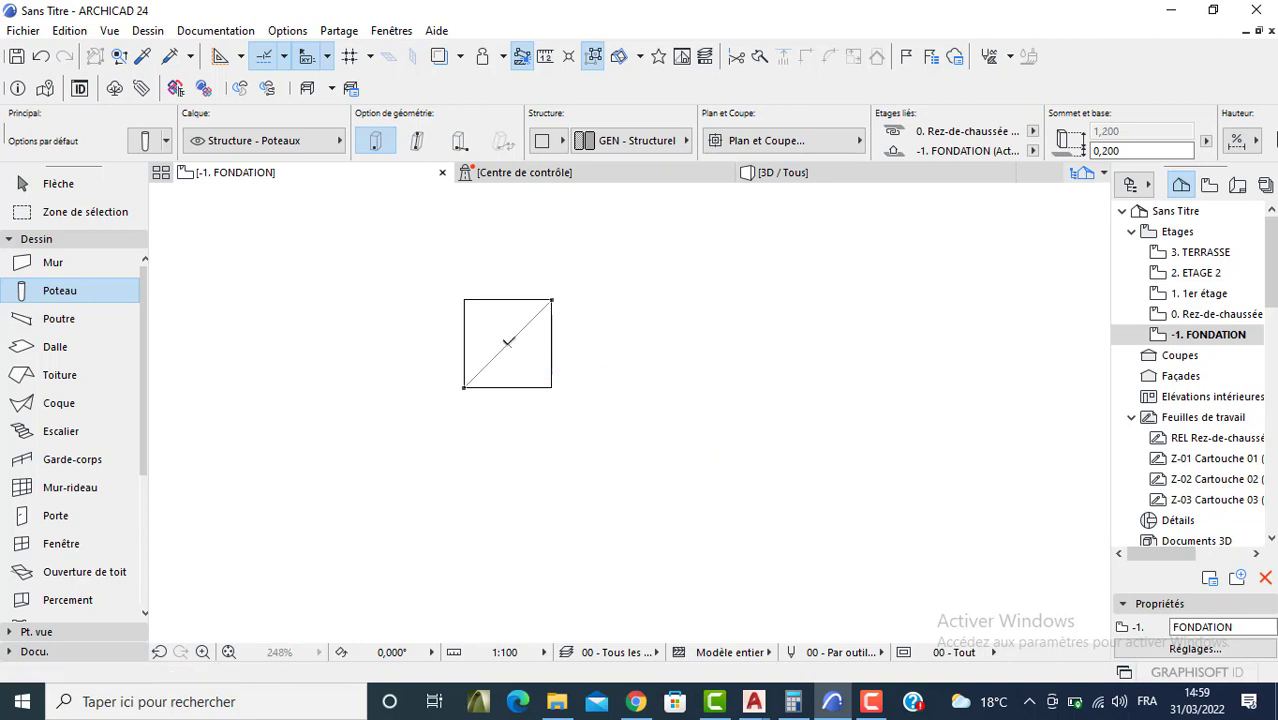
Step: Place the column at the midpoint of the footing's diagonal and check the footing in 3D
scroll(507, 345, "up", 2)
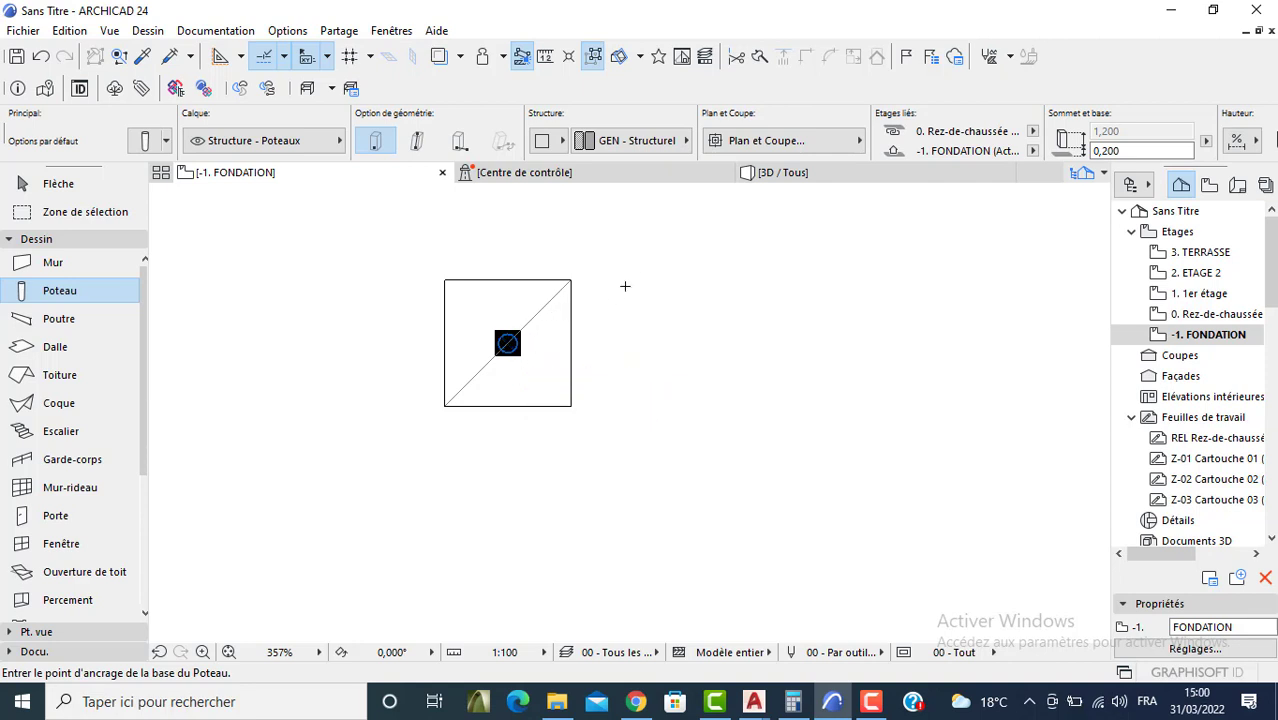
key("F3")
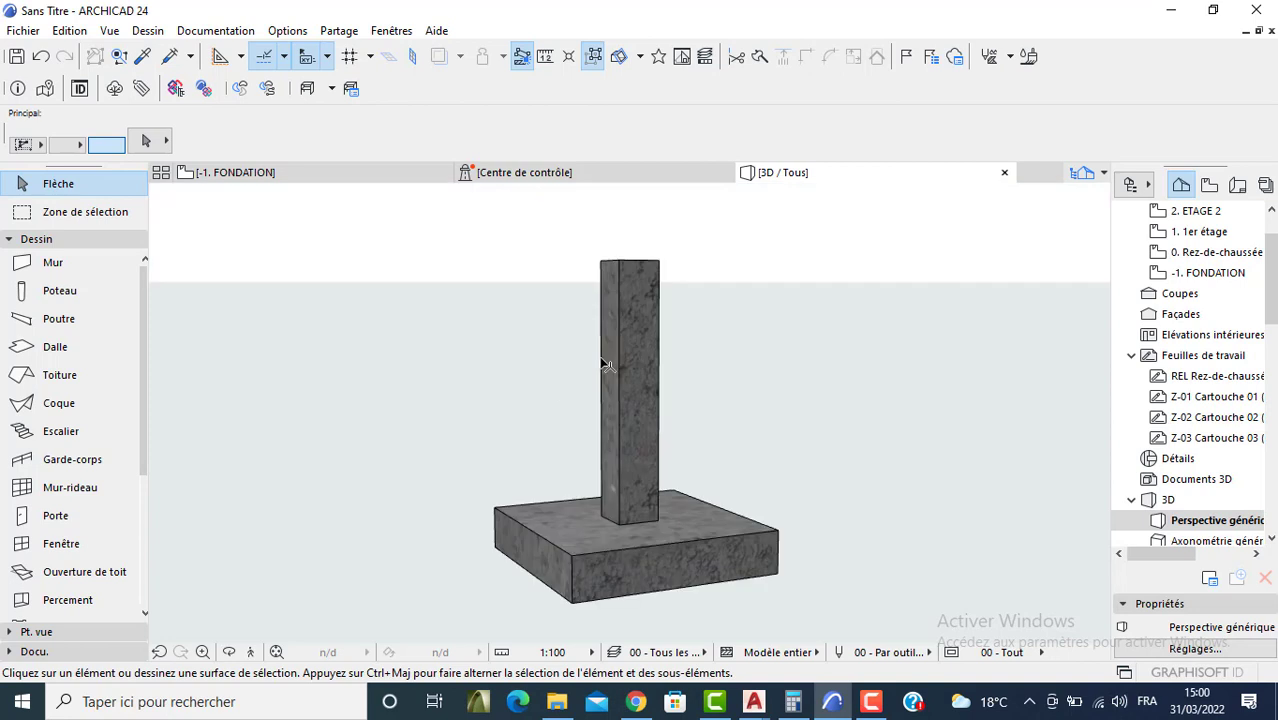
middle_click_drag(727, 435, 430, 520, "shift")
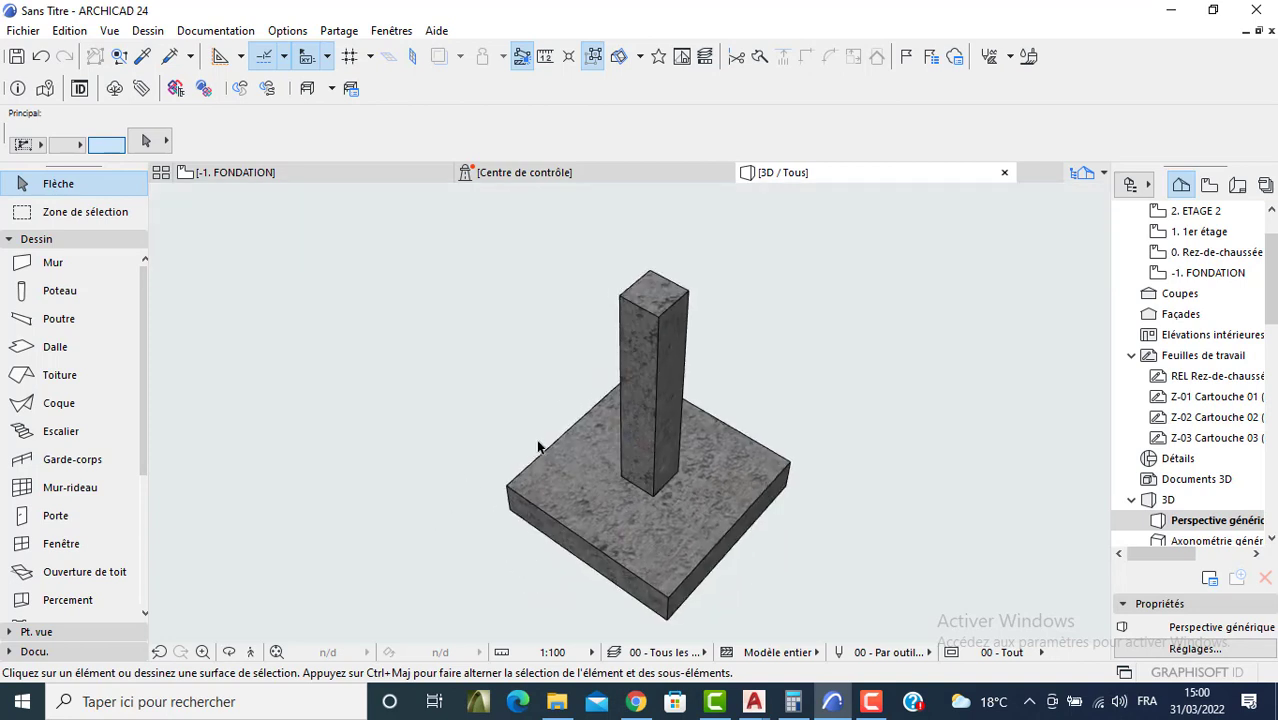
Step: Return to the FONDATION plan and delete the diagonal construction line on the footing
key("F2")
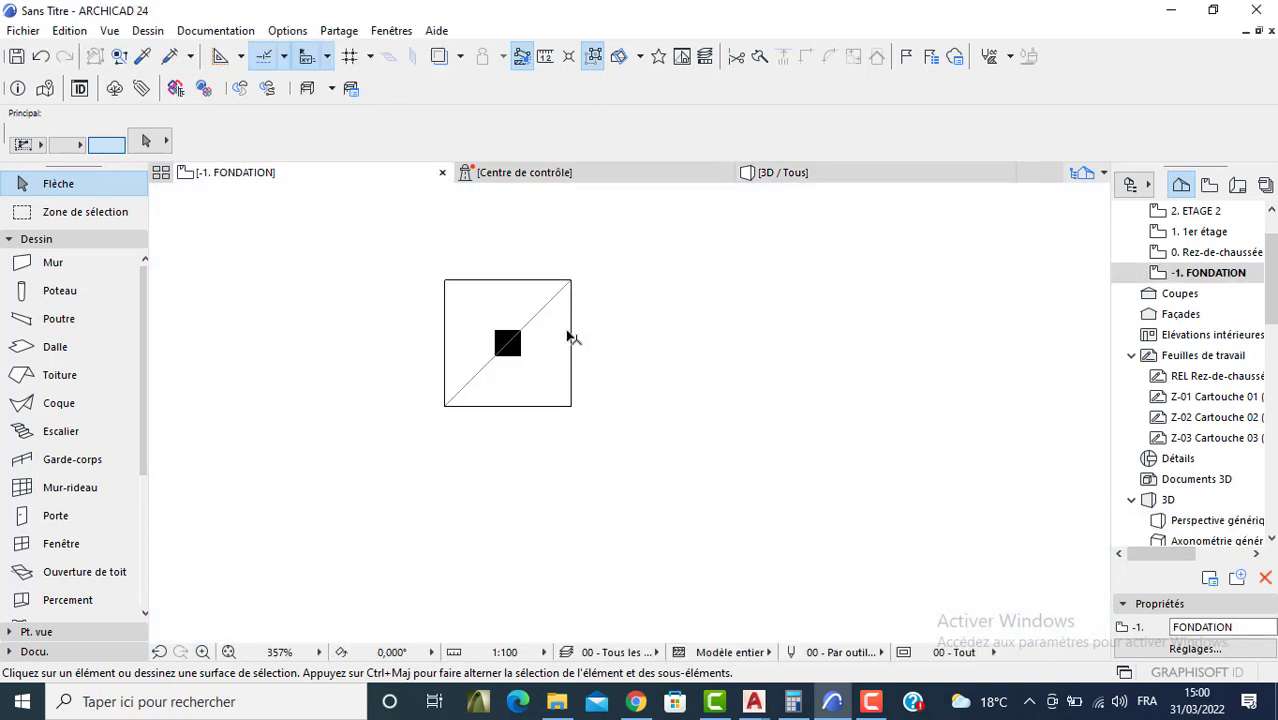
left_click(558, 299)
key("Delete")
Step: Copy the footing together with its column 4,6 horizontally to the right, dismissing the Apple update window
left_click_drag(588, 260, 449, 408)
left_click(463, 407)
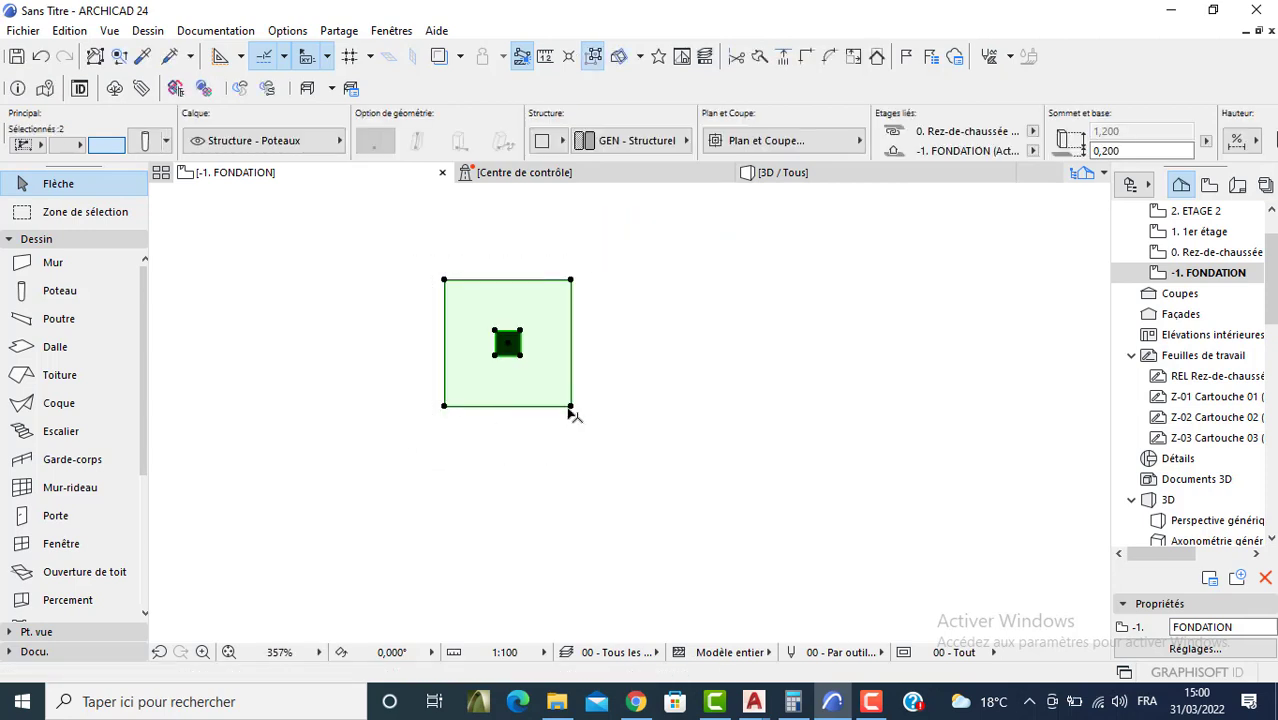
left_click(722, 456)
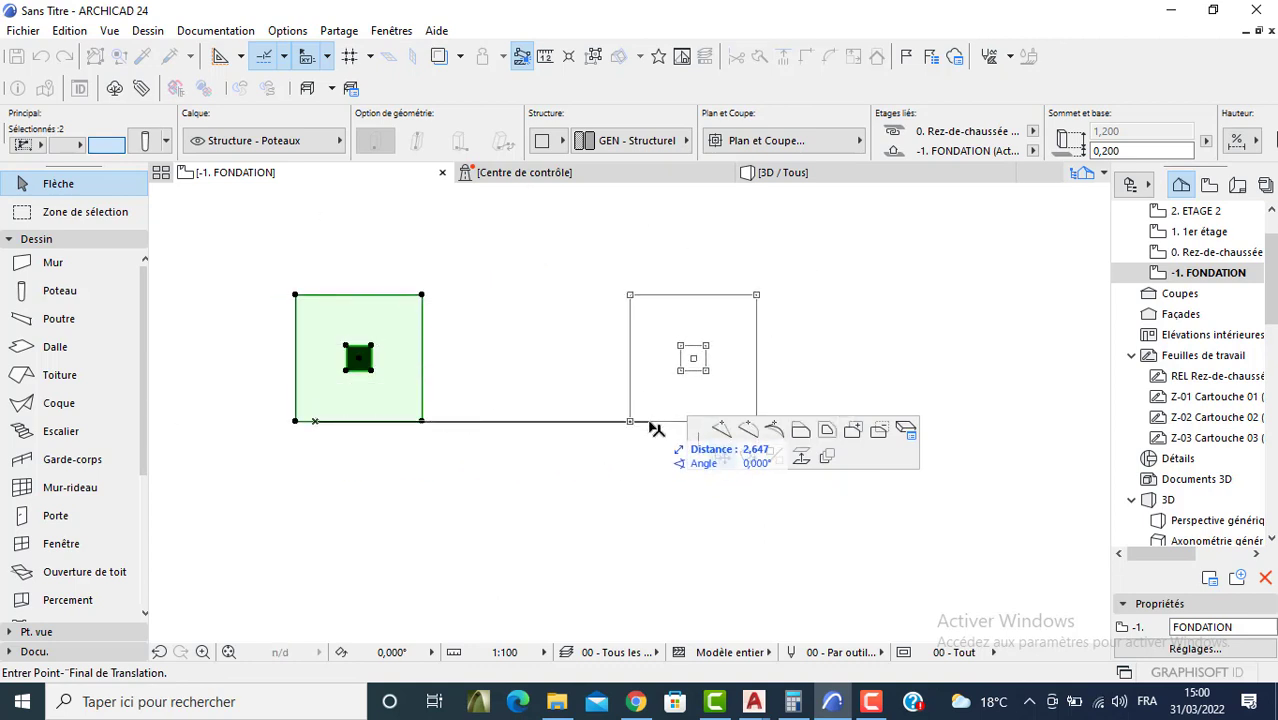
key("ctrl")
key("Tab")
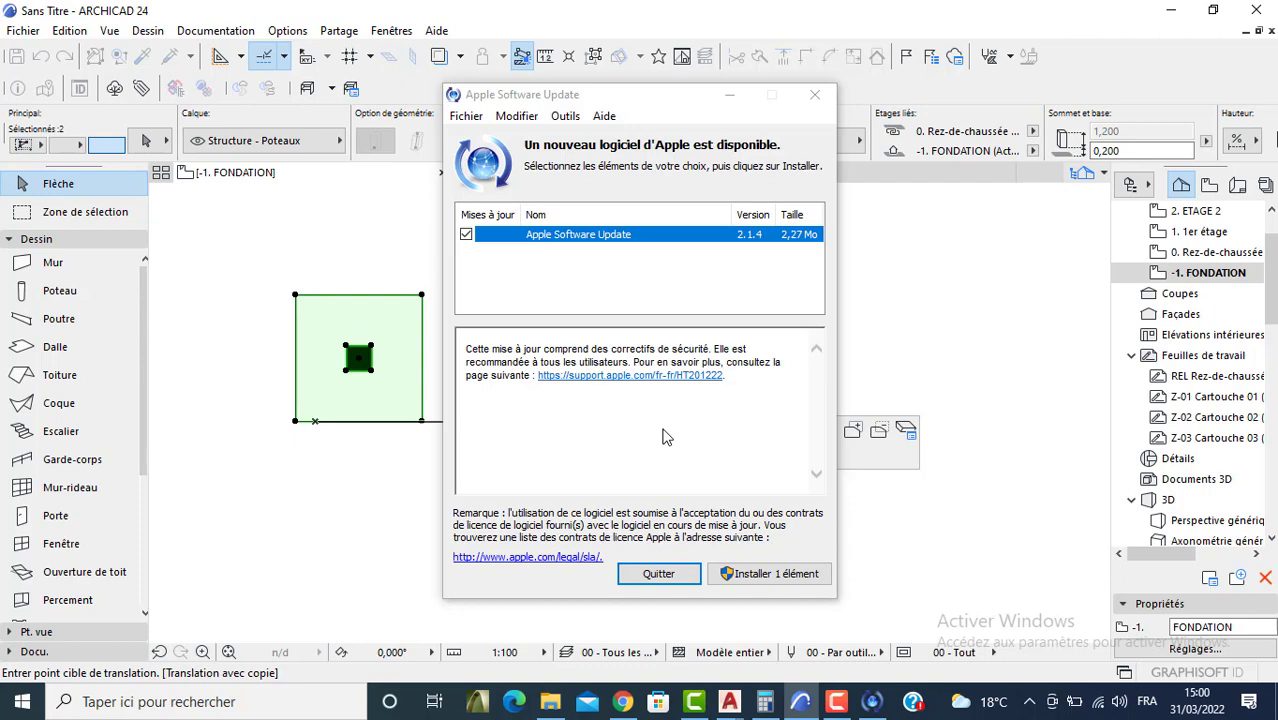
left_click(658, 573)
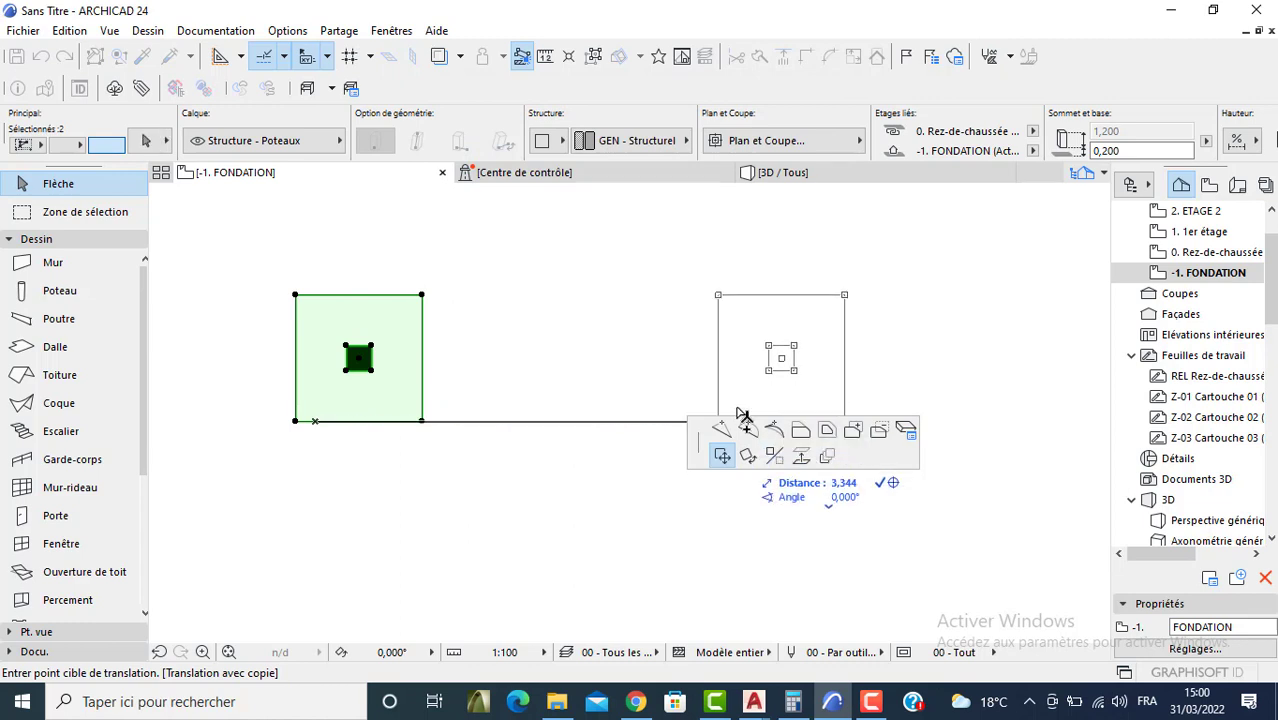
type("4,6")
key("Return")
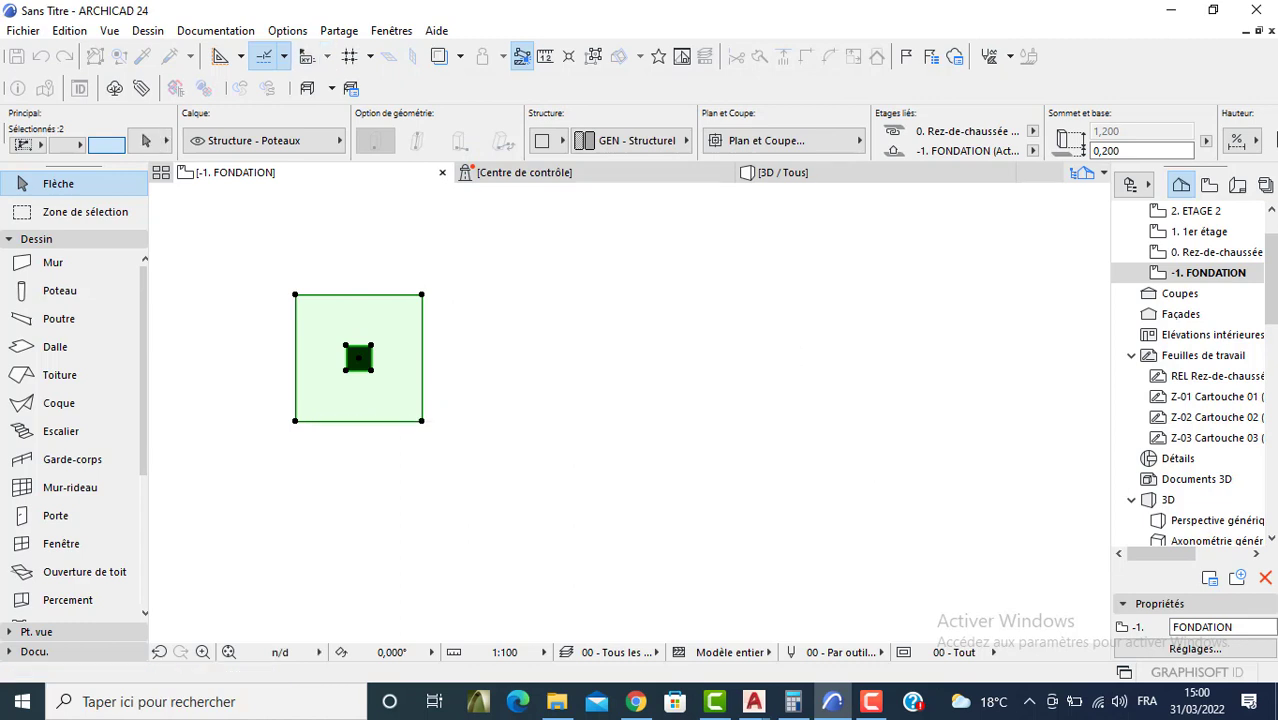
Step: Copy the new footing and column another 5,2 horizontally to the right
scroll(573, 362, "down", 2)
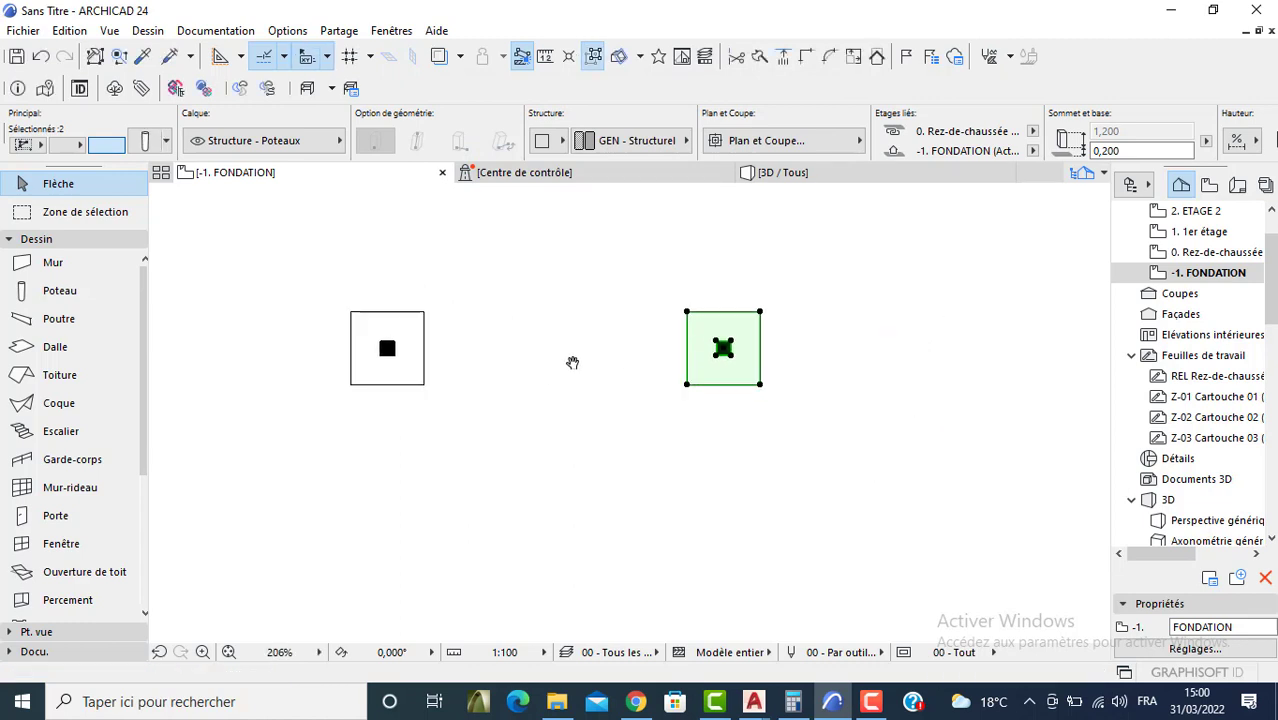
left_click(731, 386)
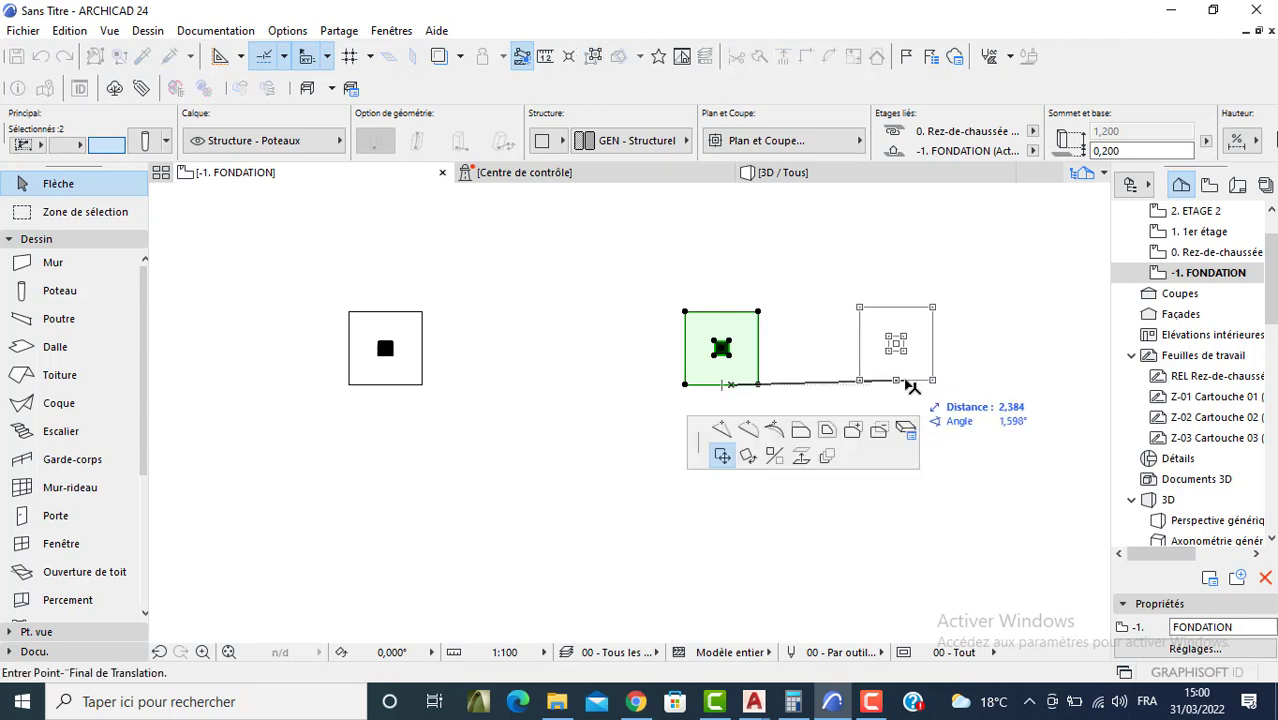
key("ctrl")
key("Tab")
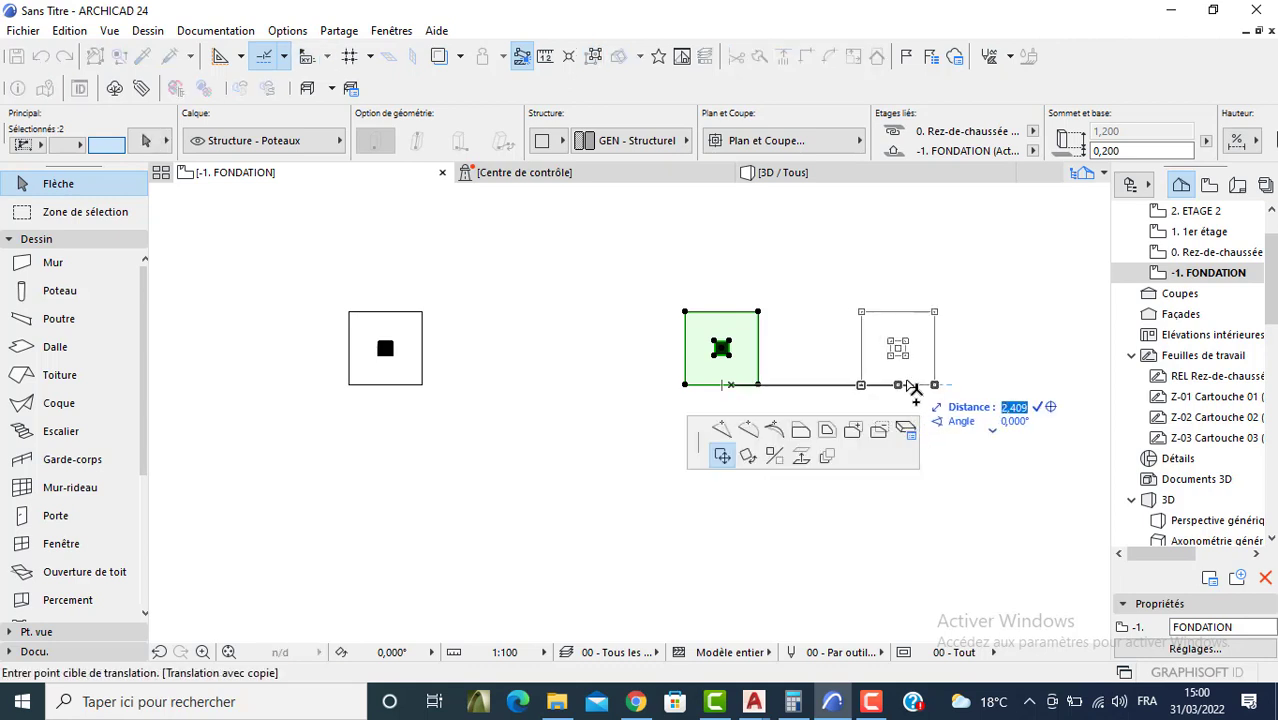
type("5,2")
key("Return")
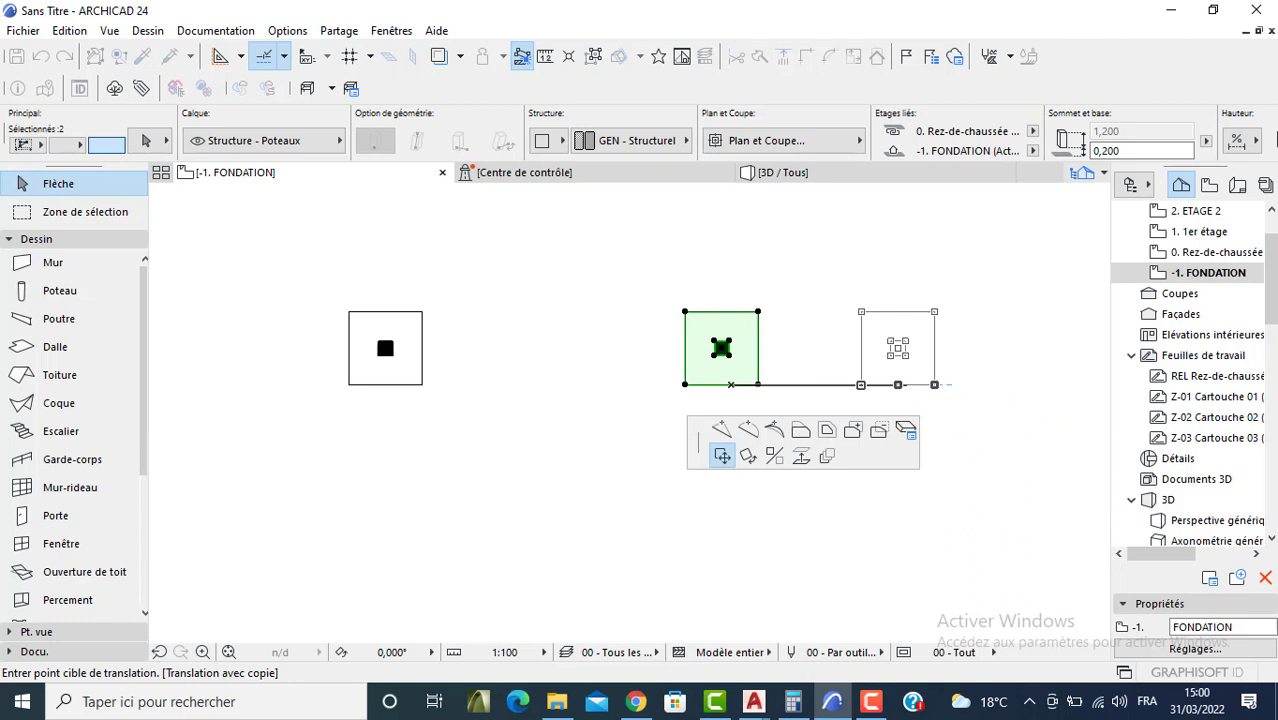
Step: Copy the middle and right footings with their columns 7,2 straight down
scroll(781, 328, "down", 4)
middle_click_drag(776, 325, 652, 298)
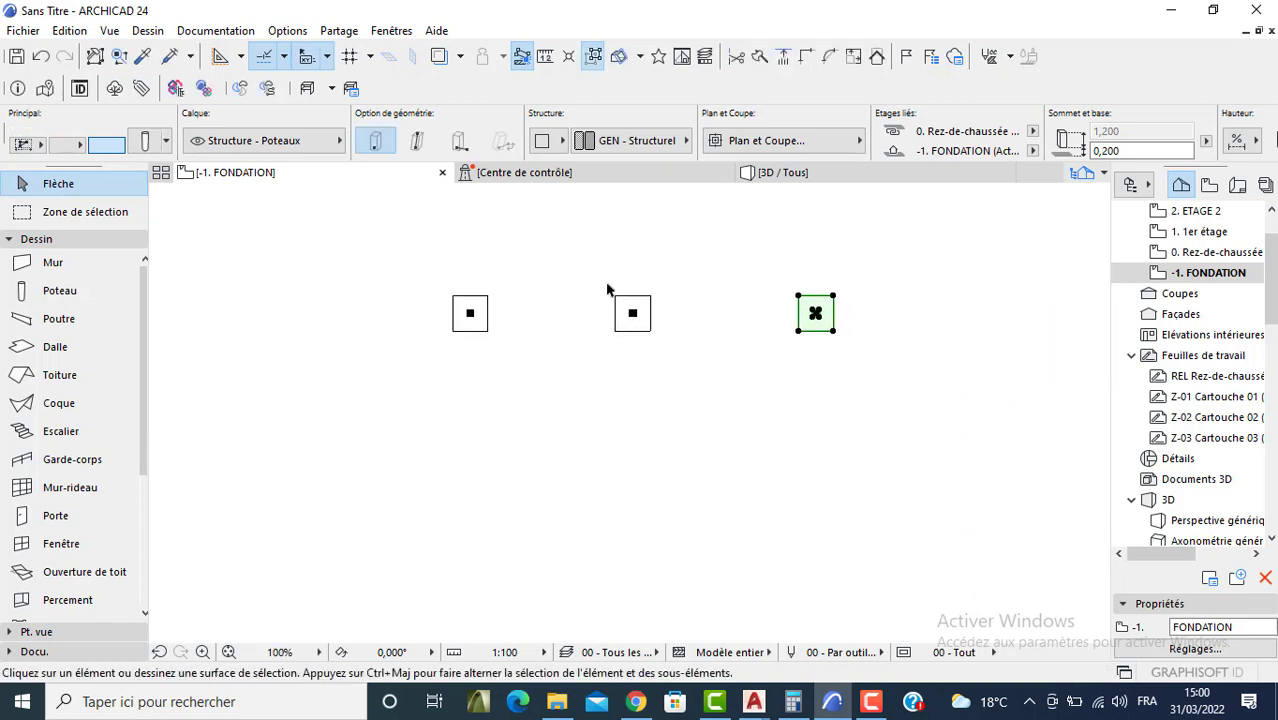
left_click_drag(605, 277, 866, 363)
left_click(833, 331)
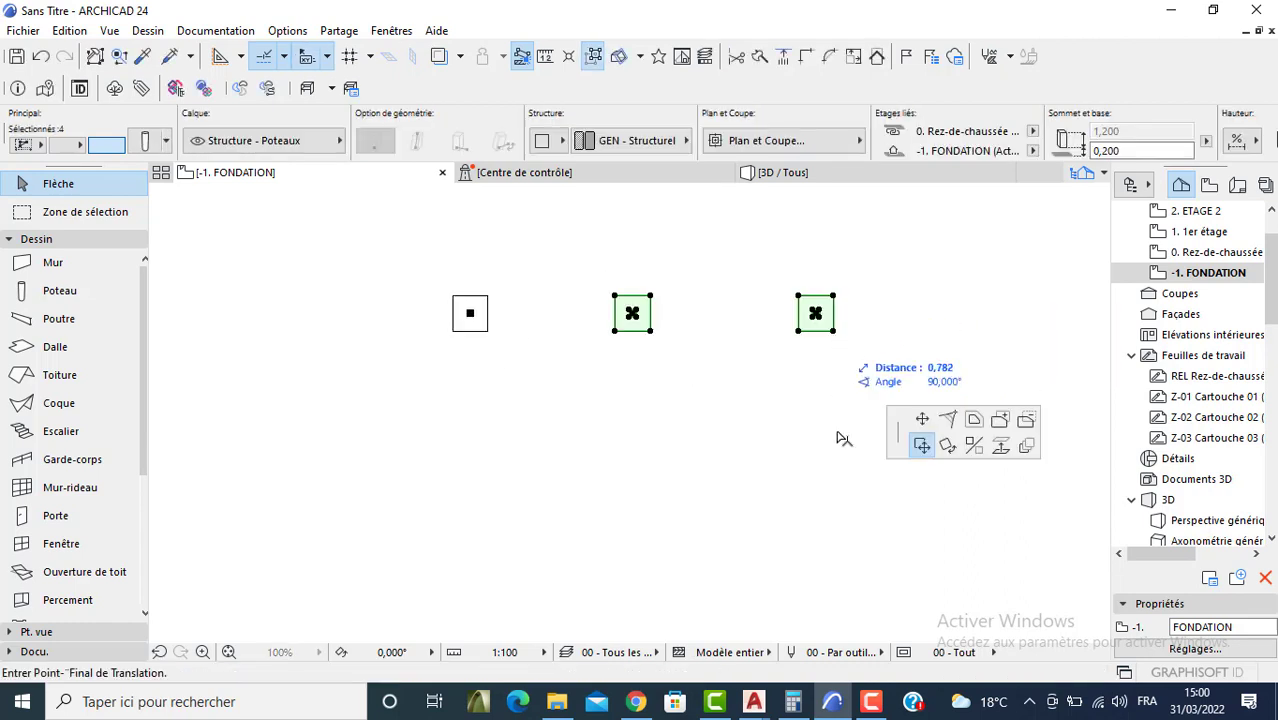
key("ctrl")
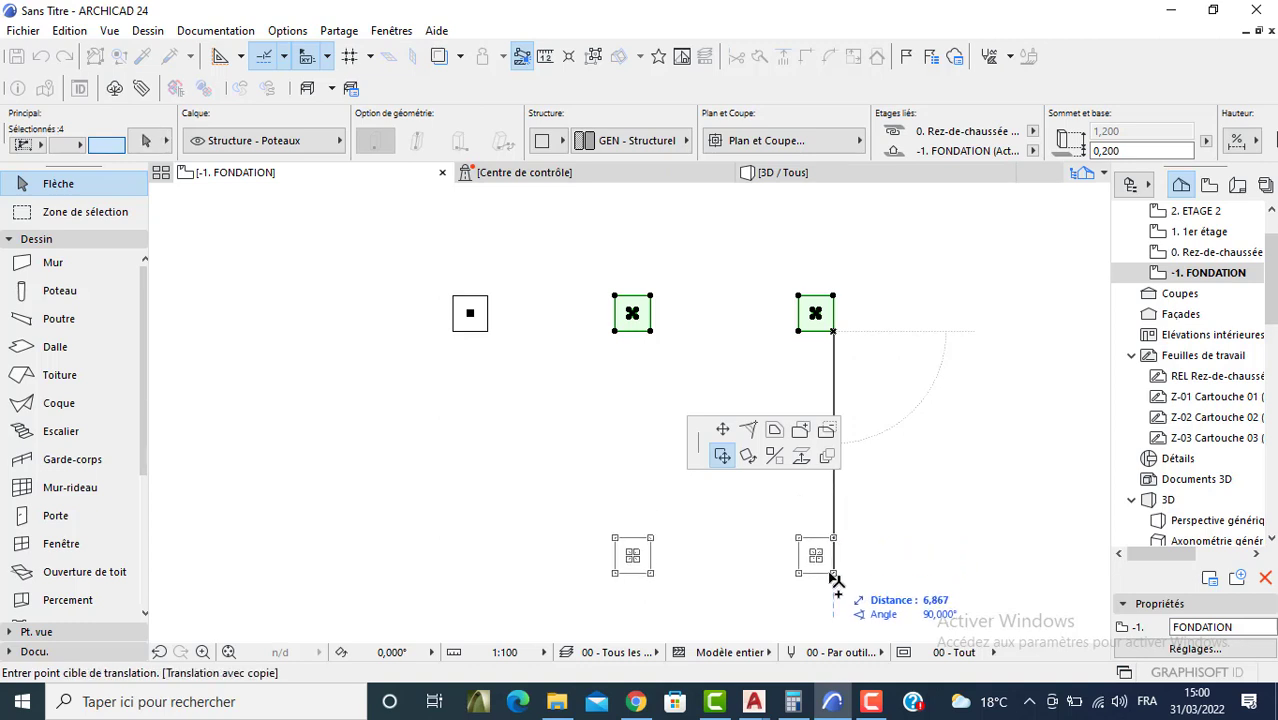
key("Tab")
type("7")
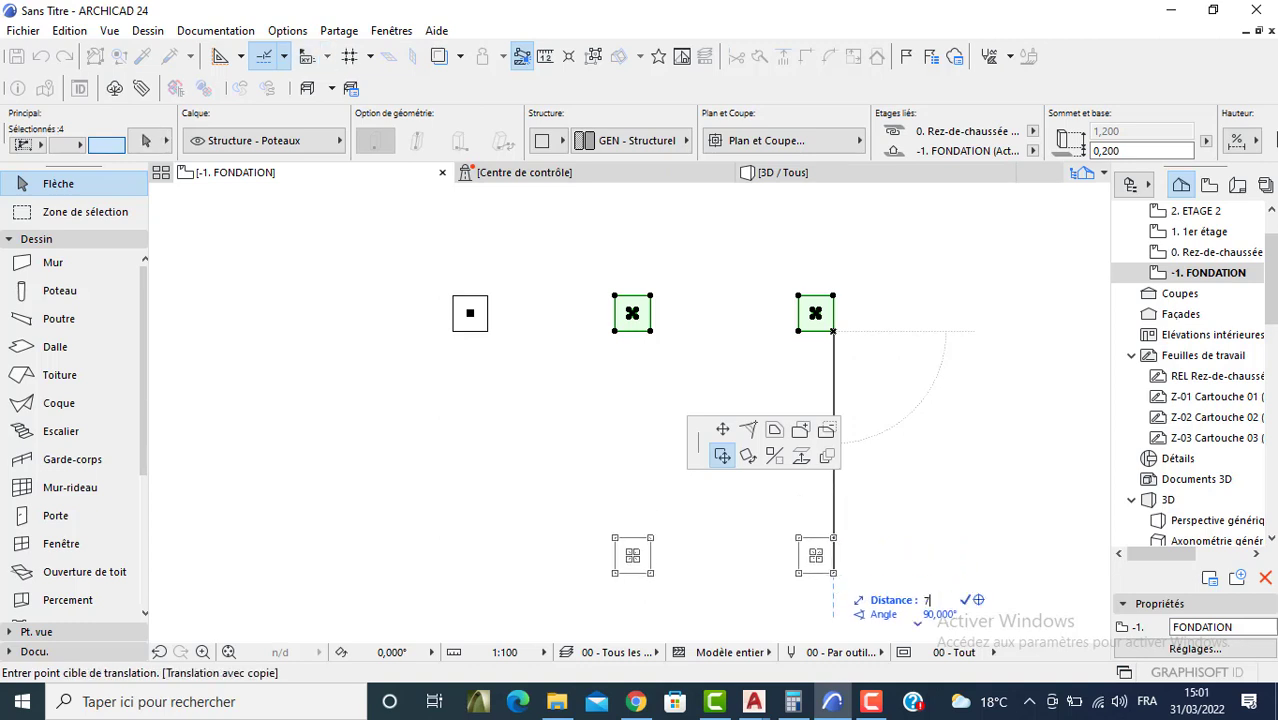
type(",2")
key("Return")
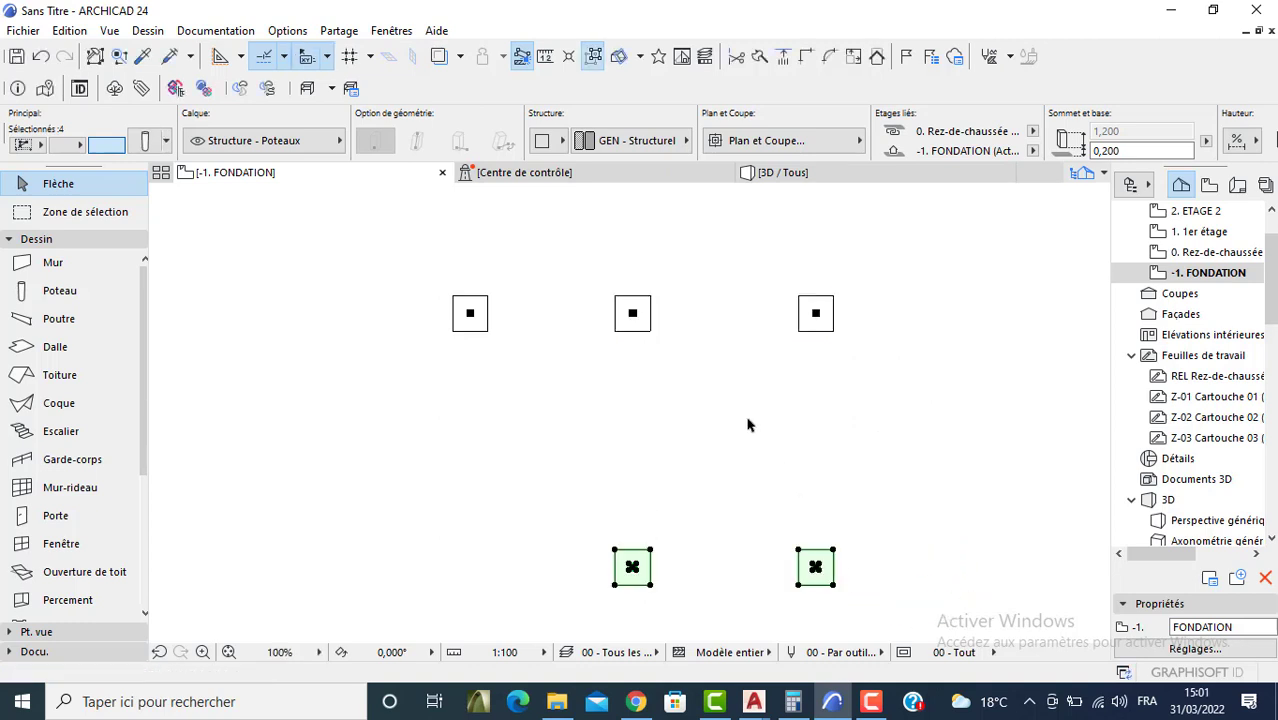
scroll(750, 422, "down", 2)
middle_click_drag(785, 403, 757, 373)
left_click(735, 439)
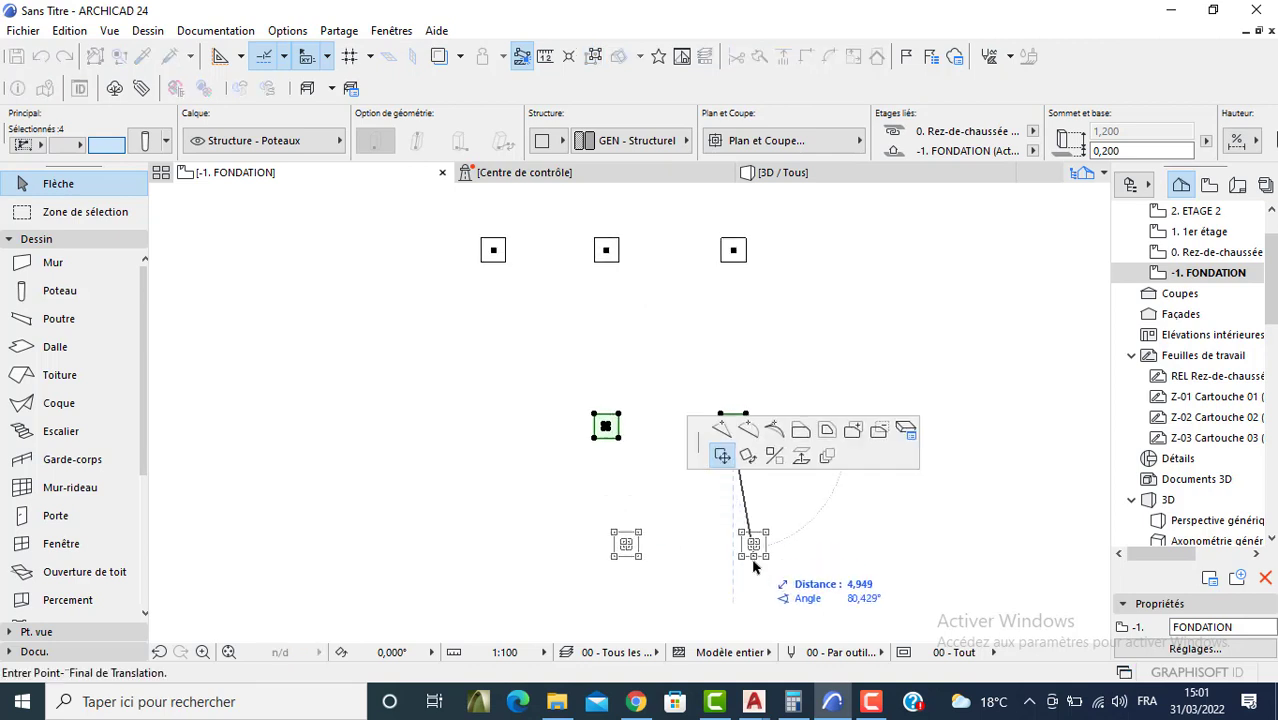
key("Escape")
key("Escape")
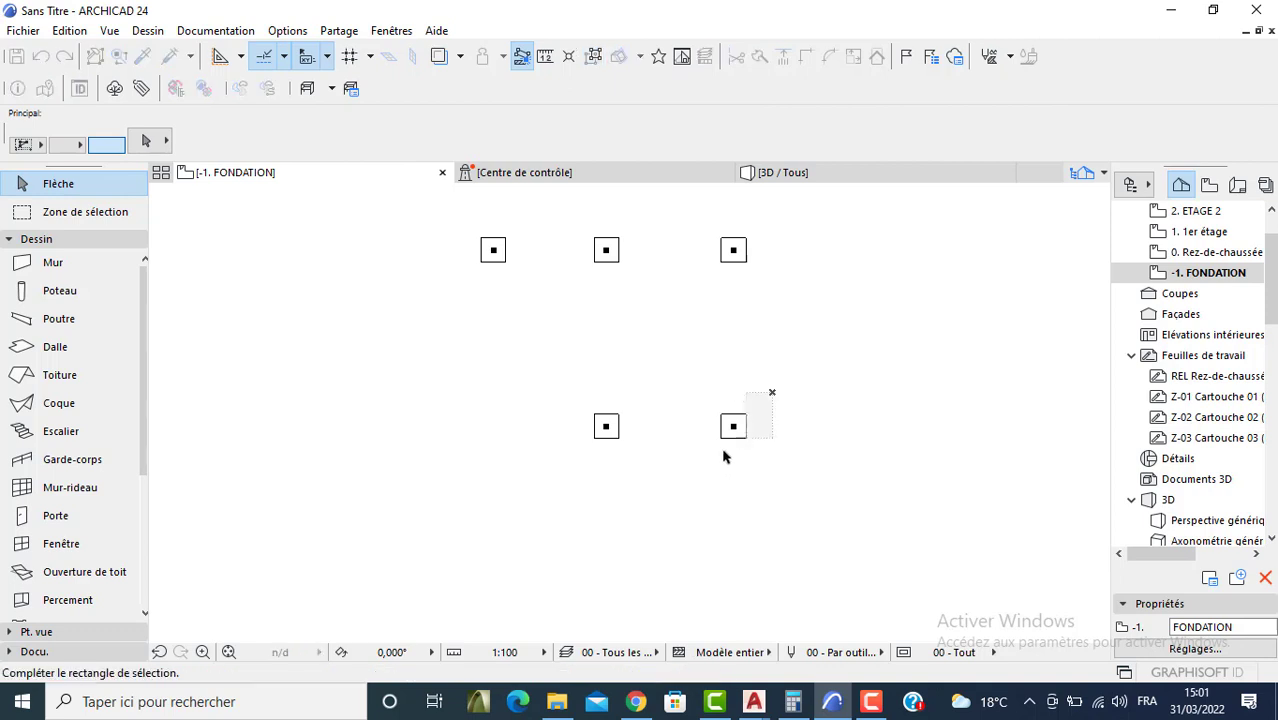
Step: Copy the lower footing of the right-hand column line, together with its column, 4,15 straight down
left_click(740, 435)
left_click(733, 428)
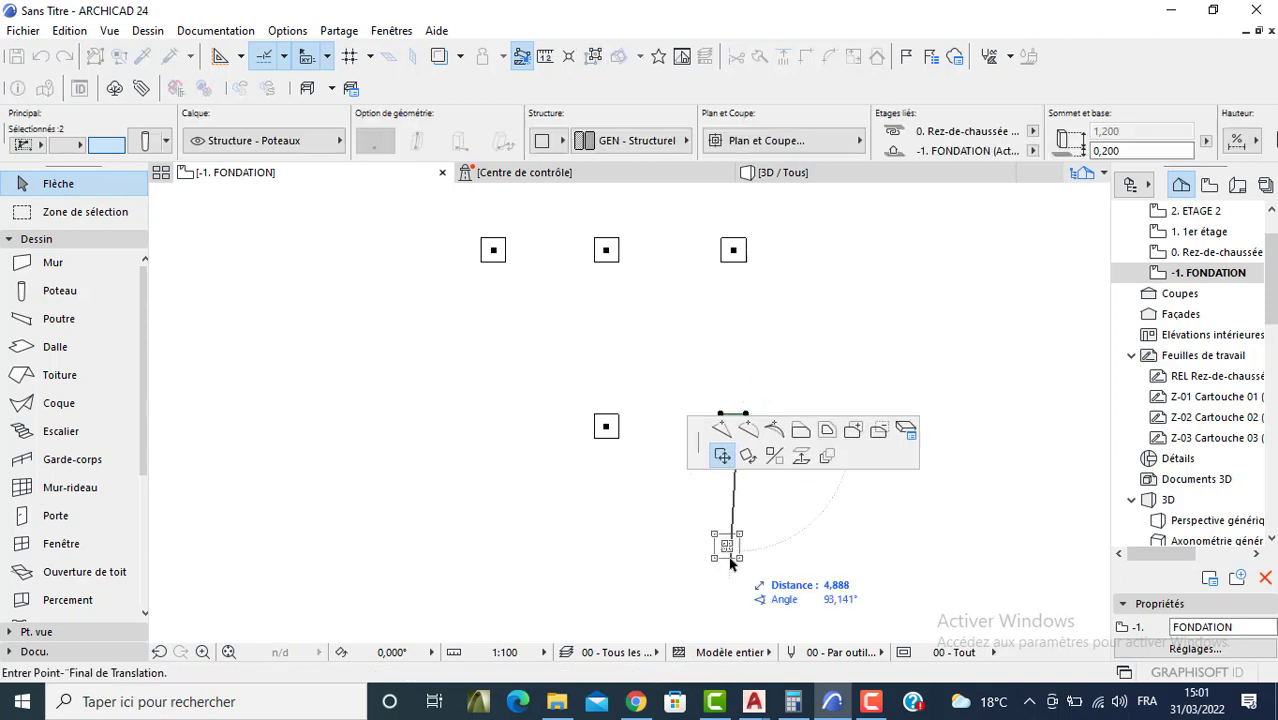
key("ctrl")
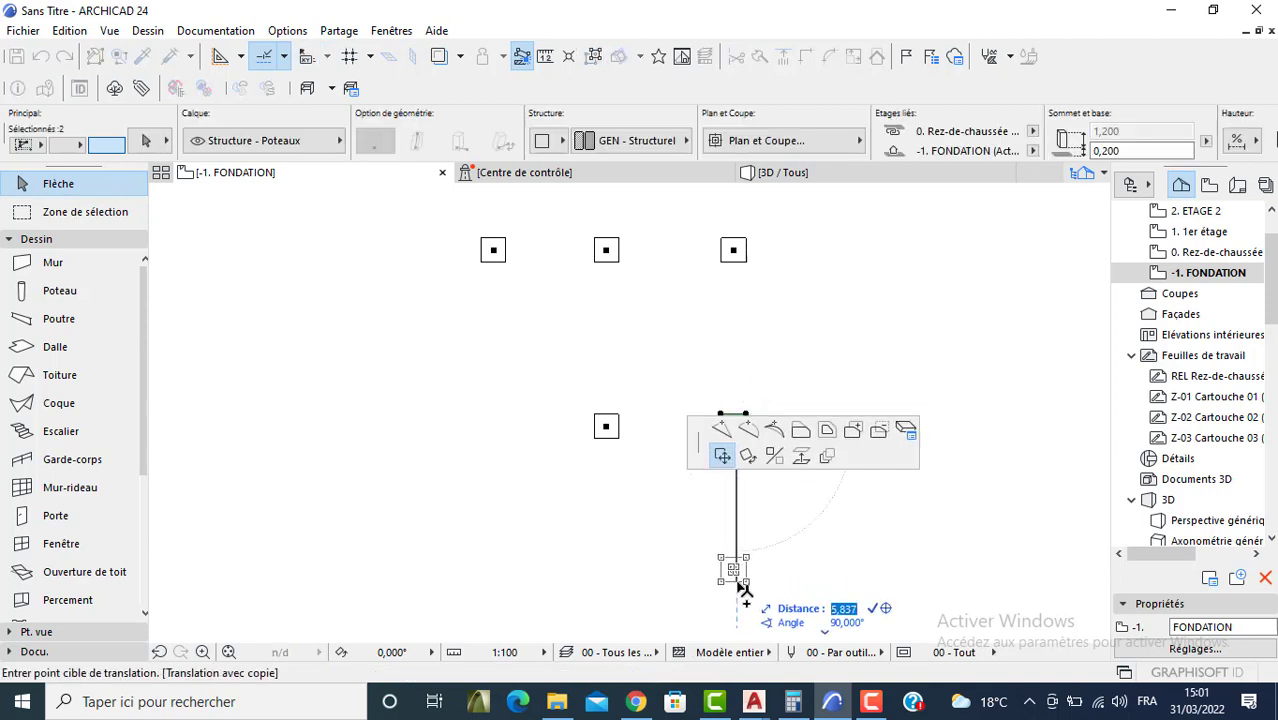
type("4,15")
key("Return")
Step: Copy the newly placed footing and column another 3,4 straight down
left_click(742, 539)
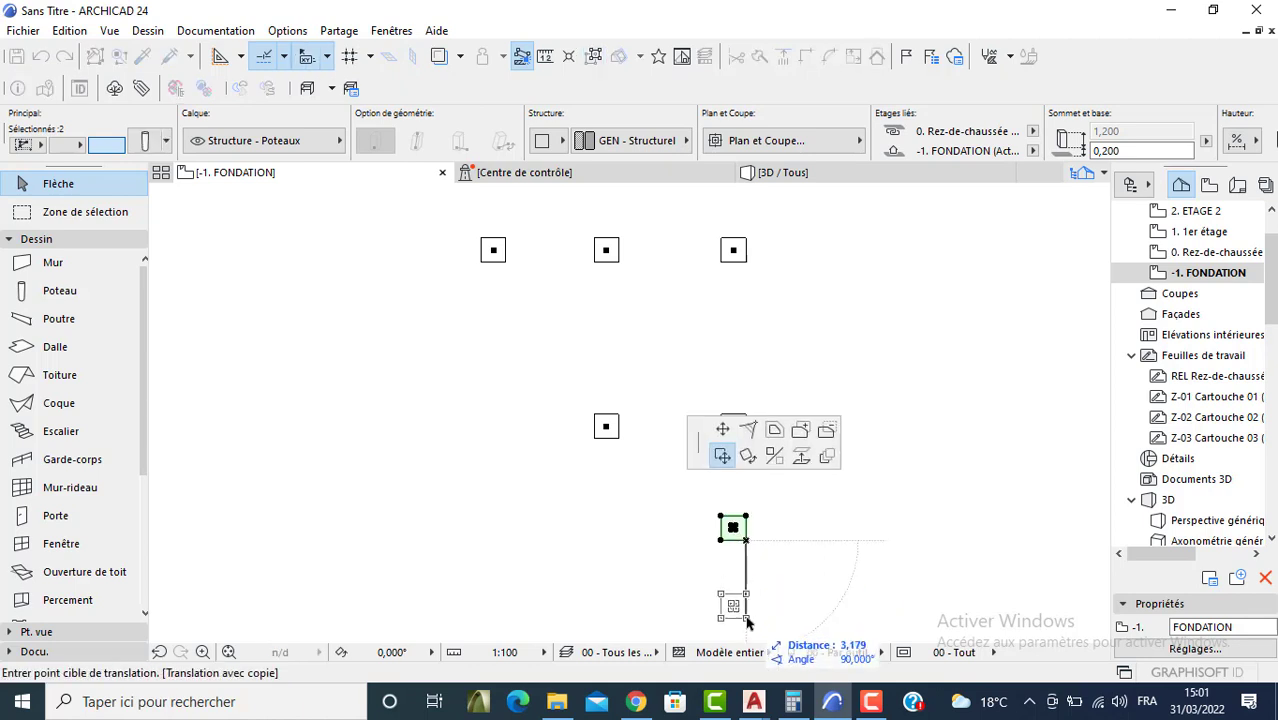
type("3")
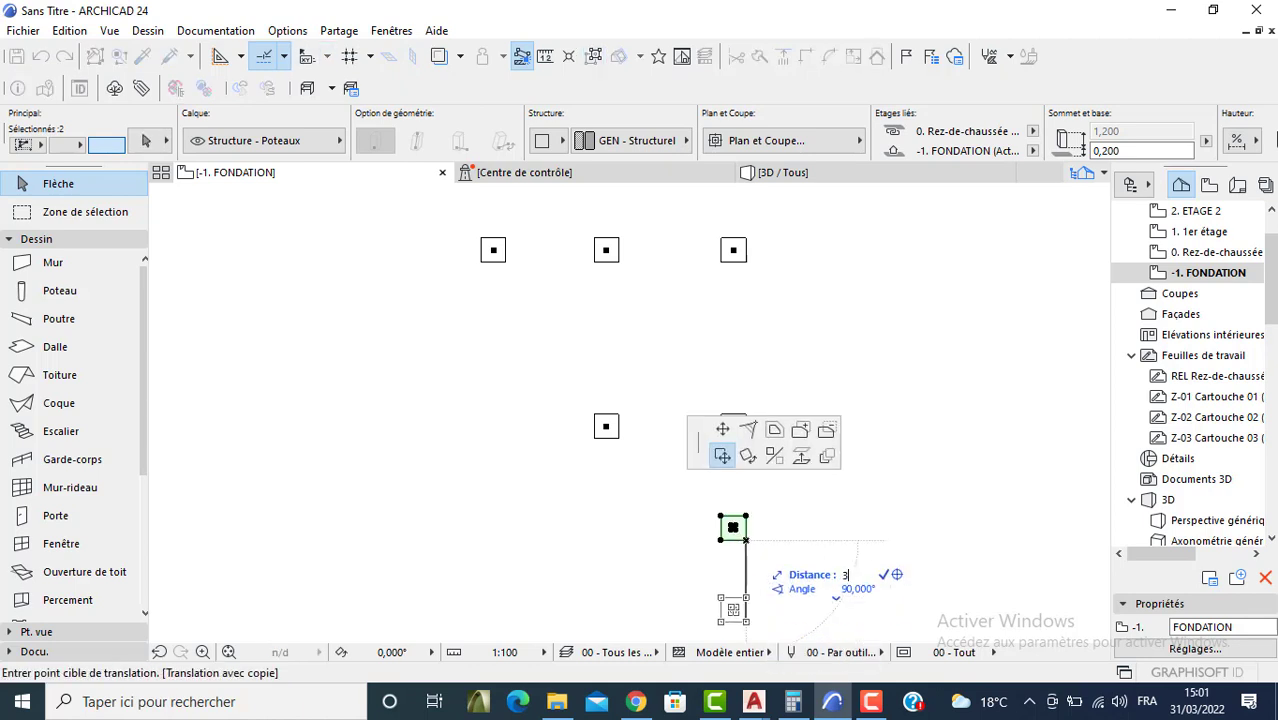
type(",4")
key("Return")
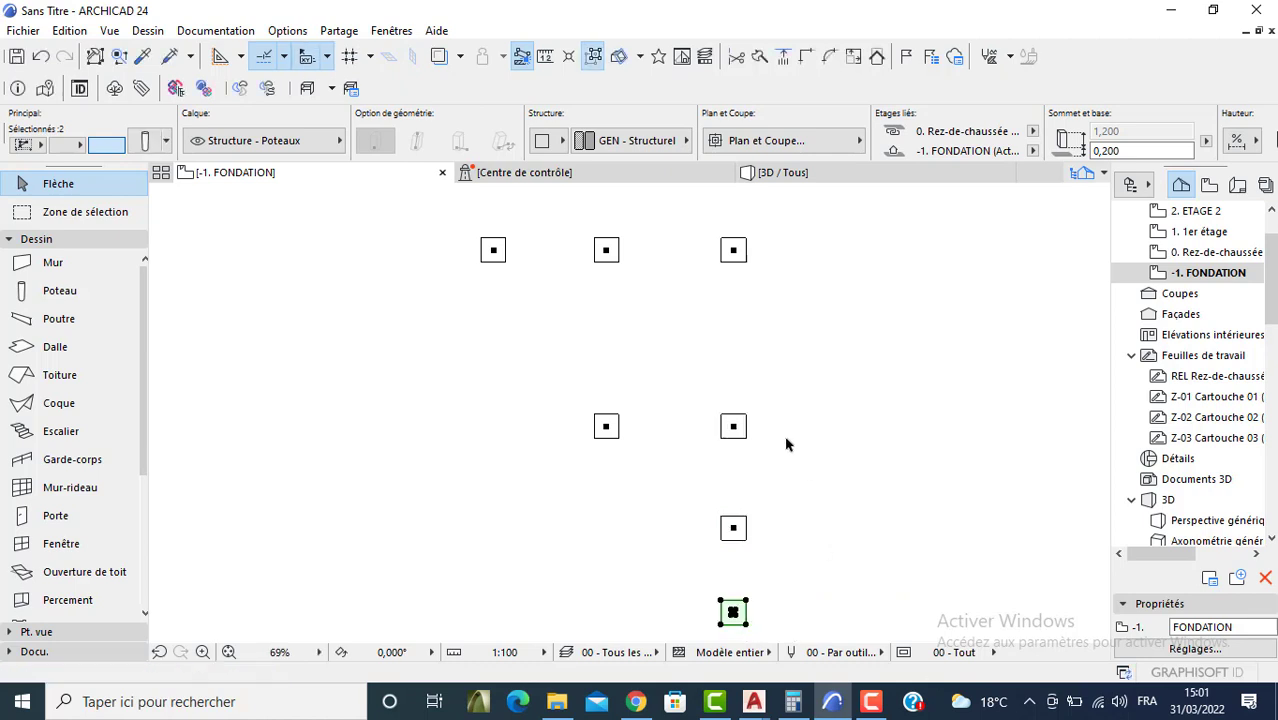
Step: Copy the three lower footings of the right-hand line with their columns 3,2 horizontally to the left
scroll(740, 345, "down", 2)
left_click_drag(747, 349, 705, 476)
left_click(722, 475)
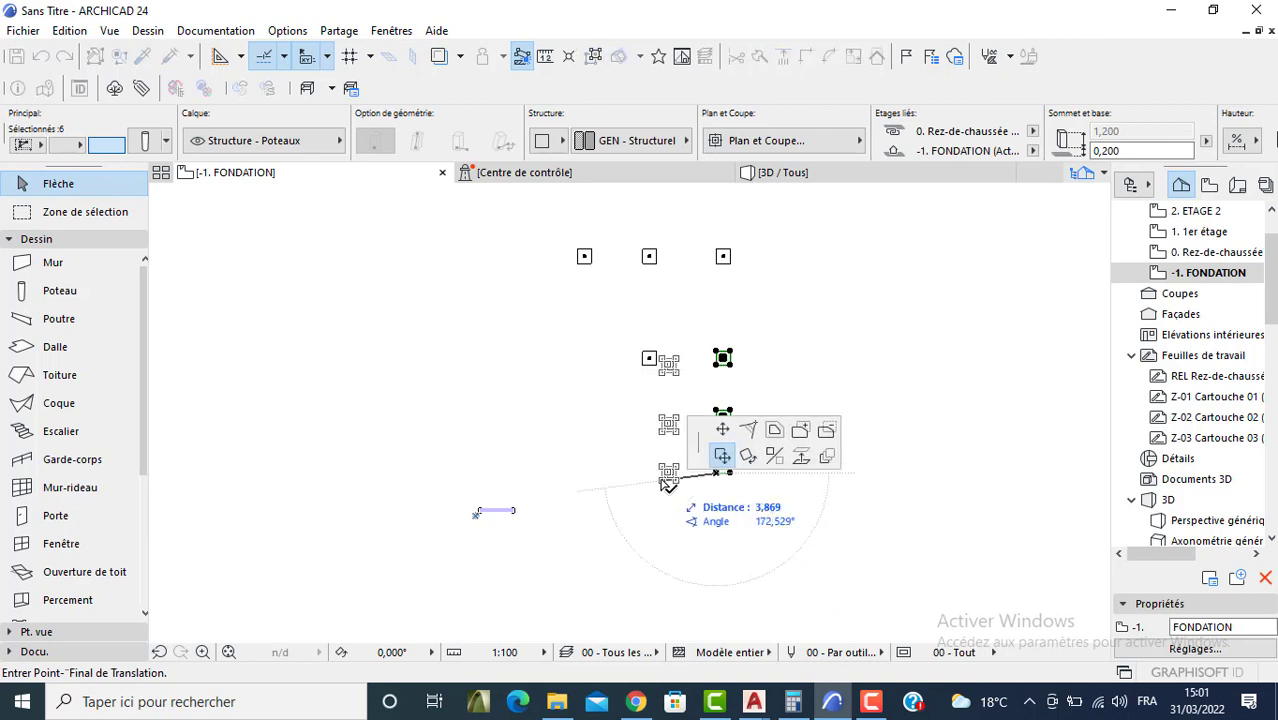
key("Tab")
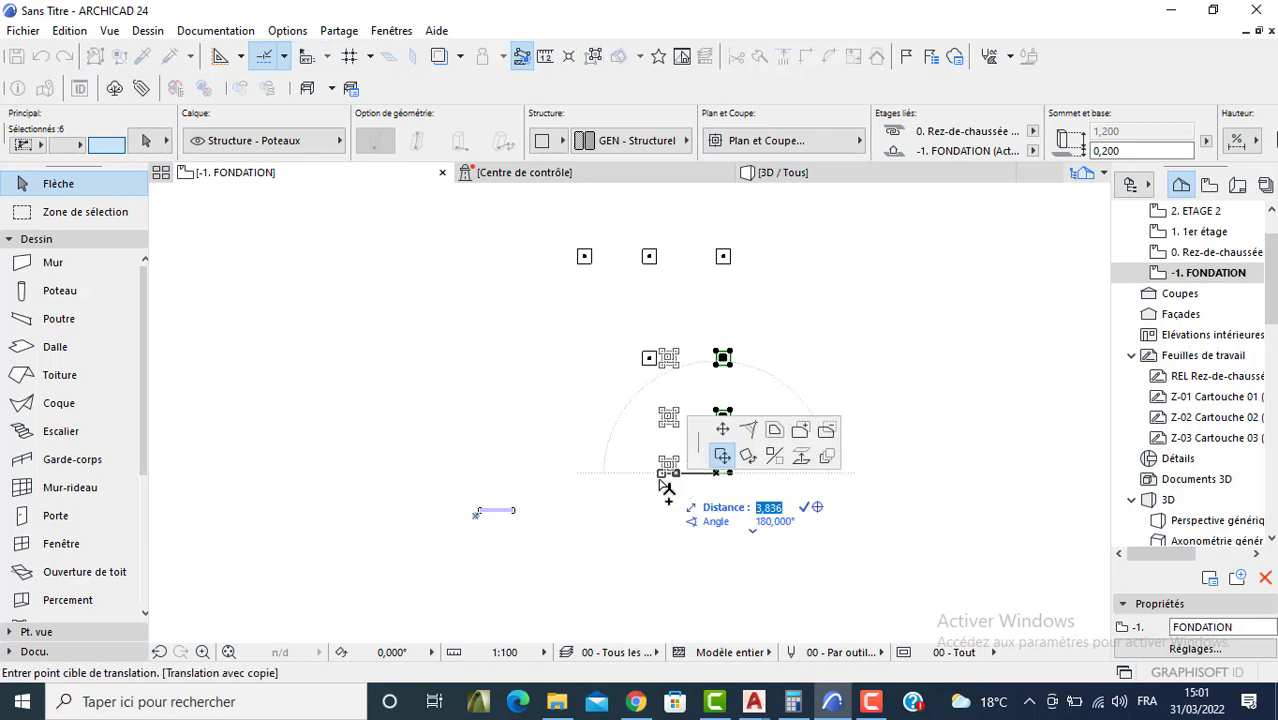
type("3,2")
key("Return")
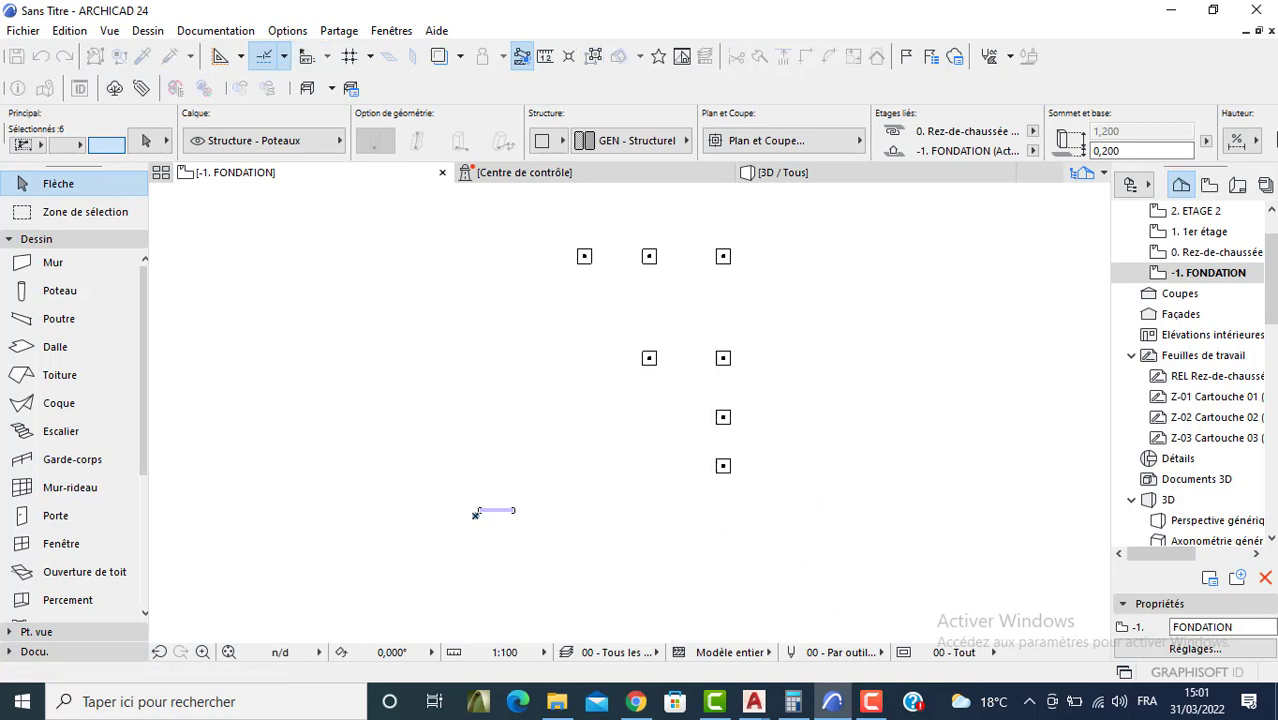
Step: Copy the leftmost footing of the bottom row with its column 3,5 horizontally to the left
key("Escape")
left_click_drag(691, 451, 656, 496)
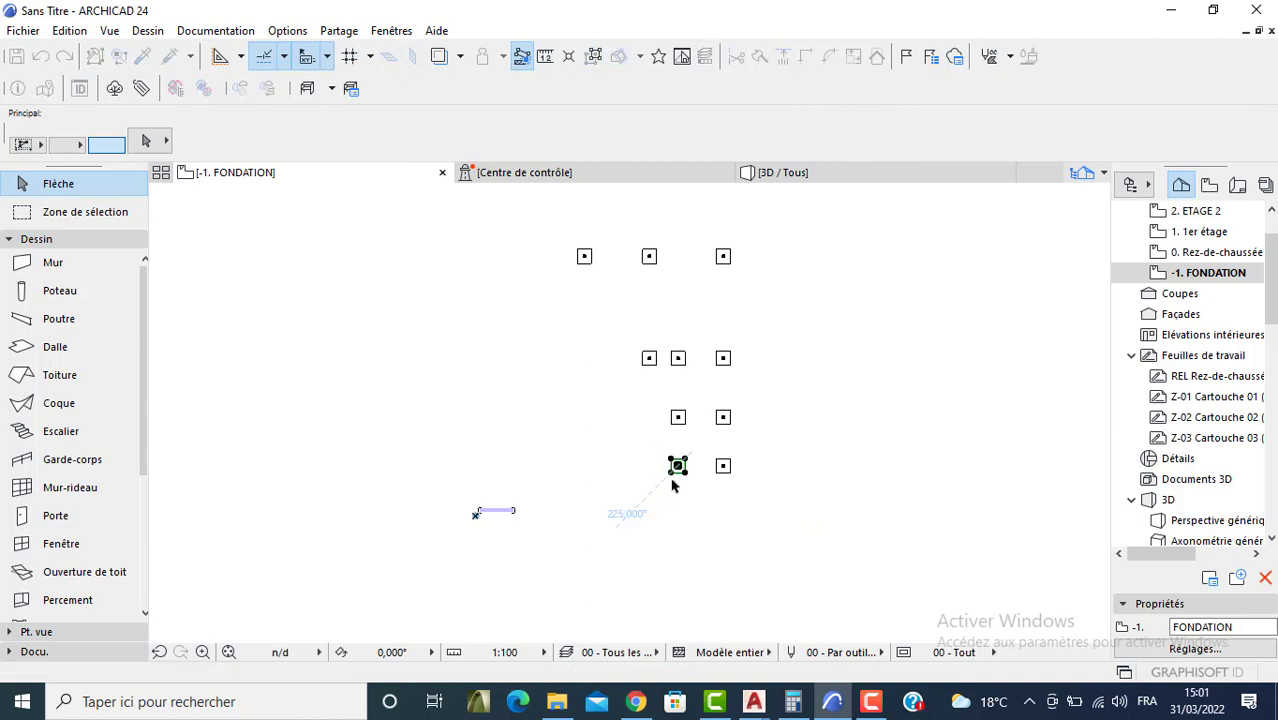
left_click(677, 473)
key("ctrl")
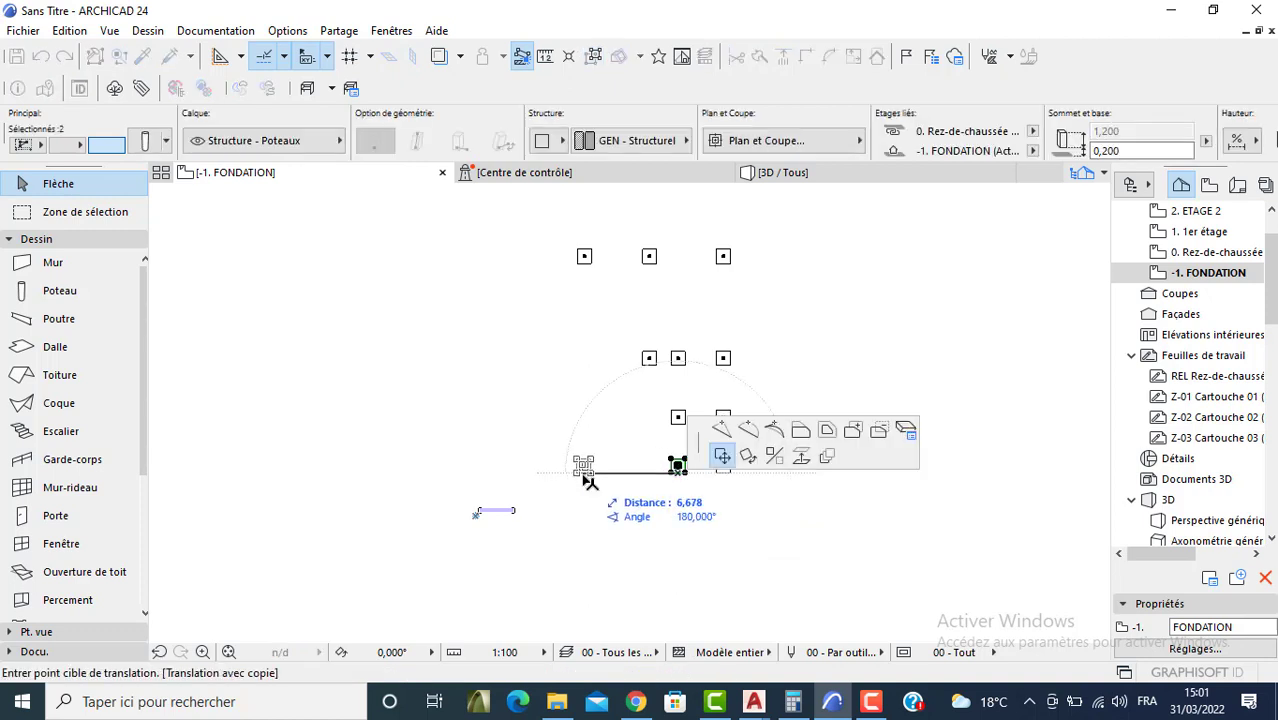
key("Tab")
type("3")
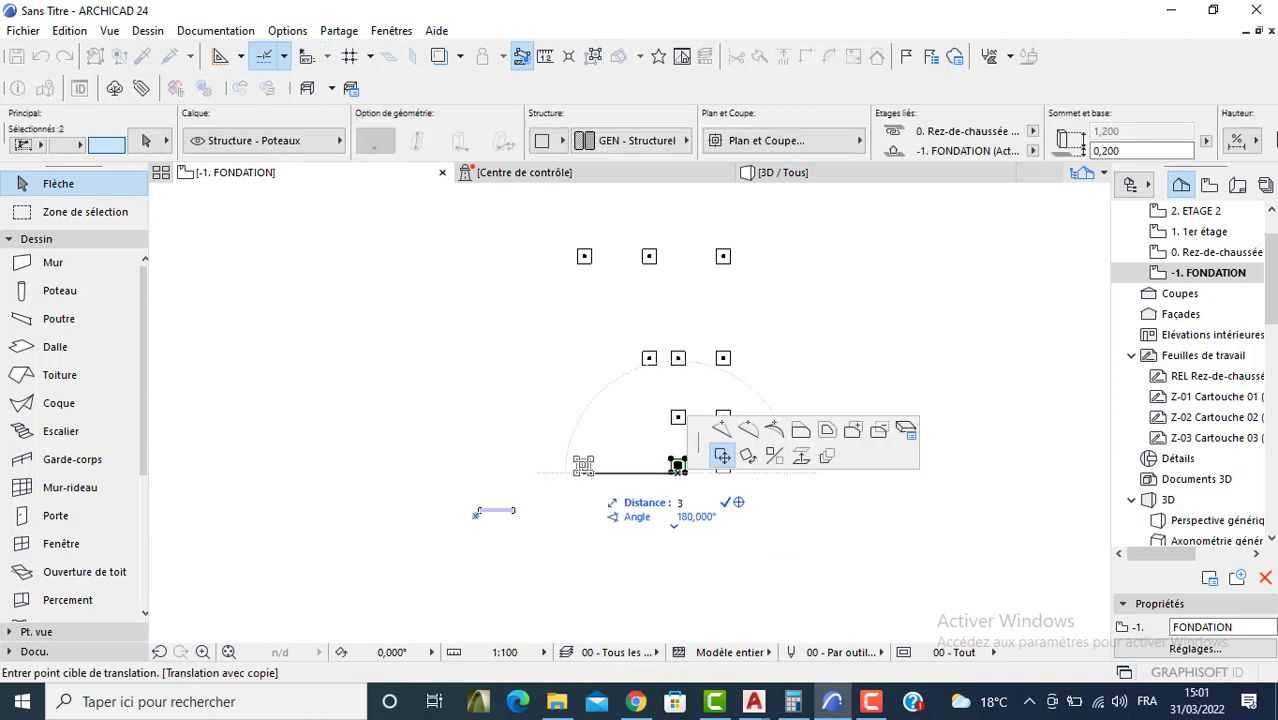
type(",5")
key("Return")
Step: Copy the new bottom-row footing and column another 3,1 horizontally to the left
left_click(626, 465)
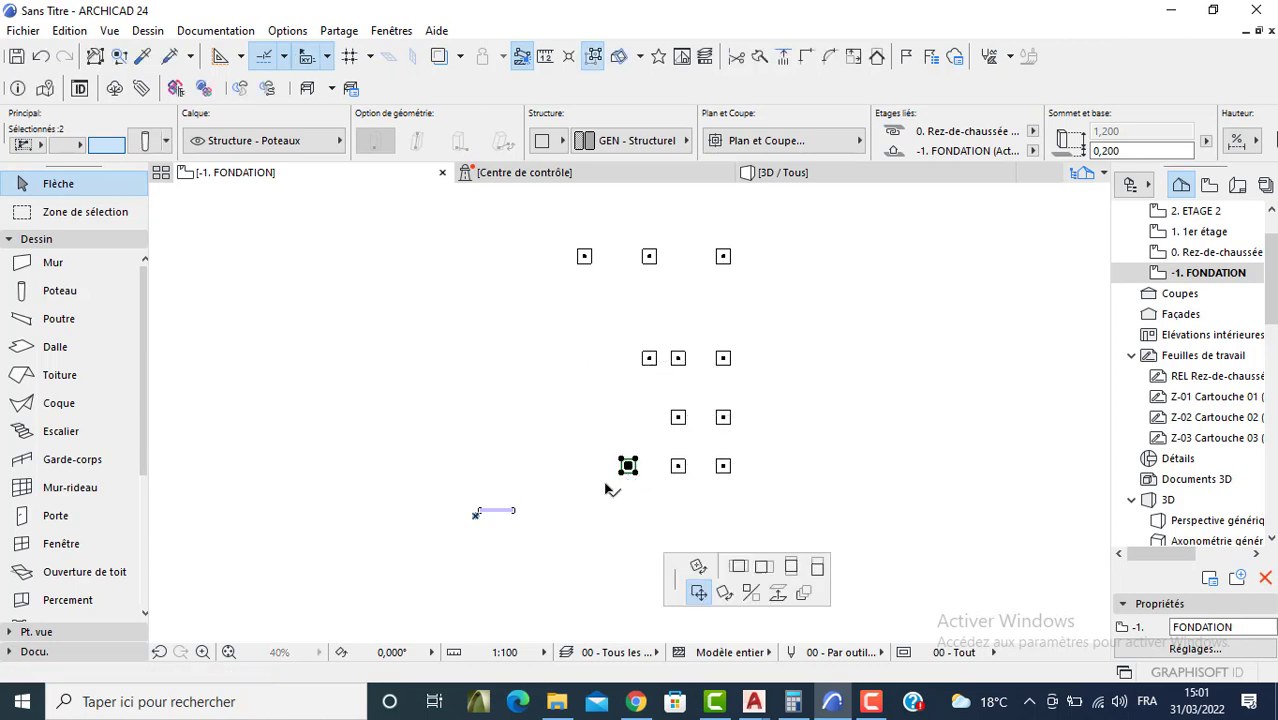
key("ctrl")
key("Tab")
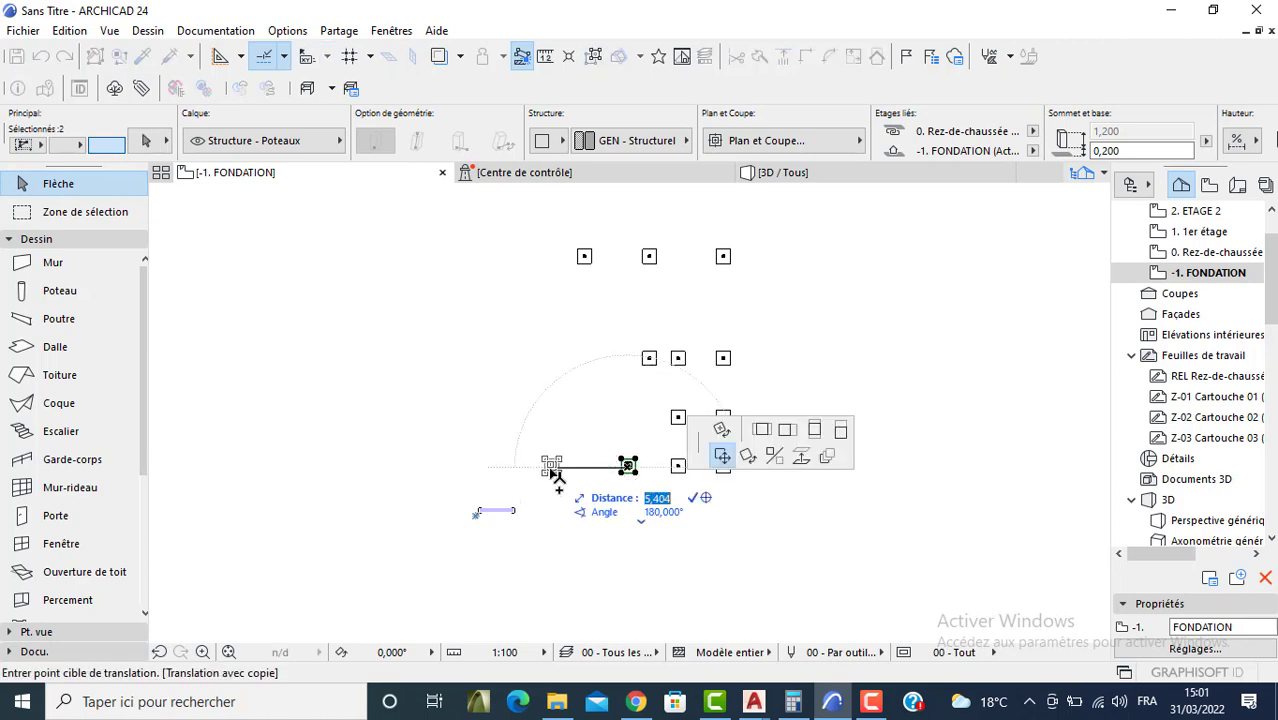
type("3,1")
key("Return")
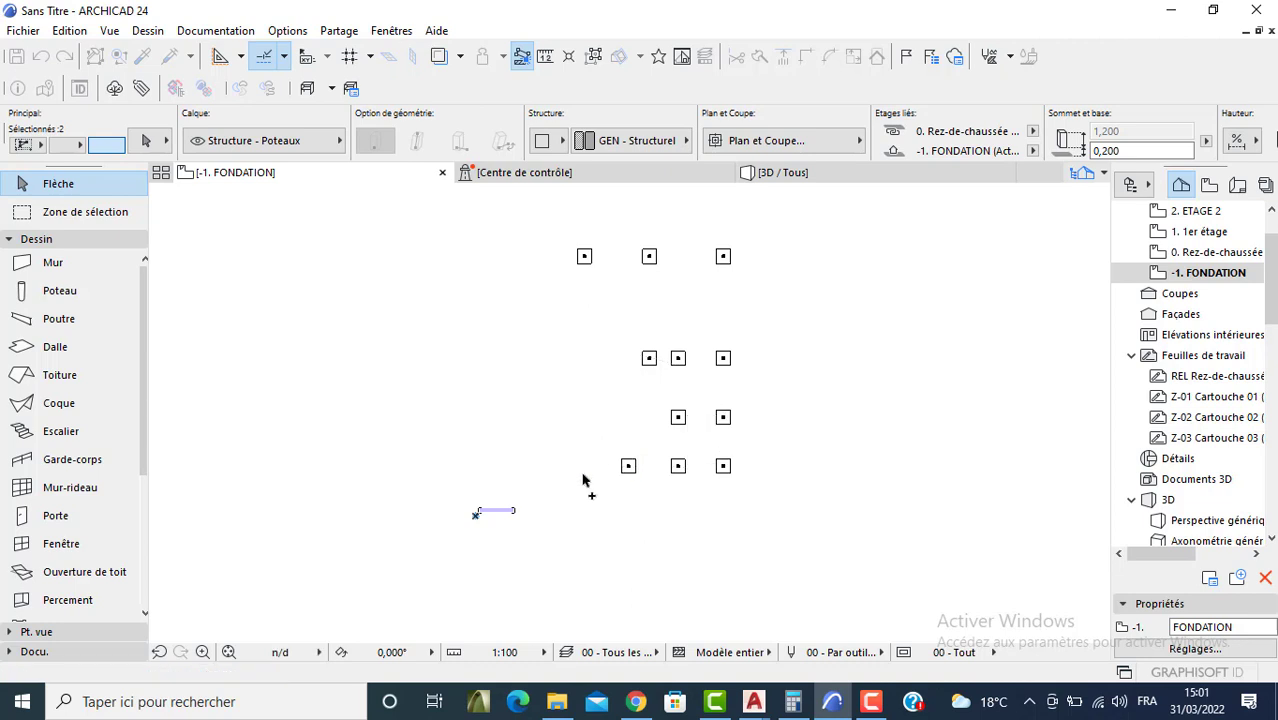
key("Escape")
Step: Copy the two leftmost footings of the bottom row with their columns straight up
left_click(614, 471)
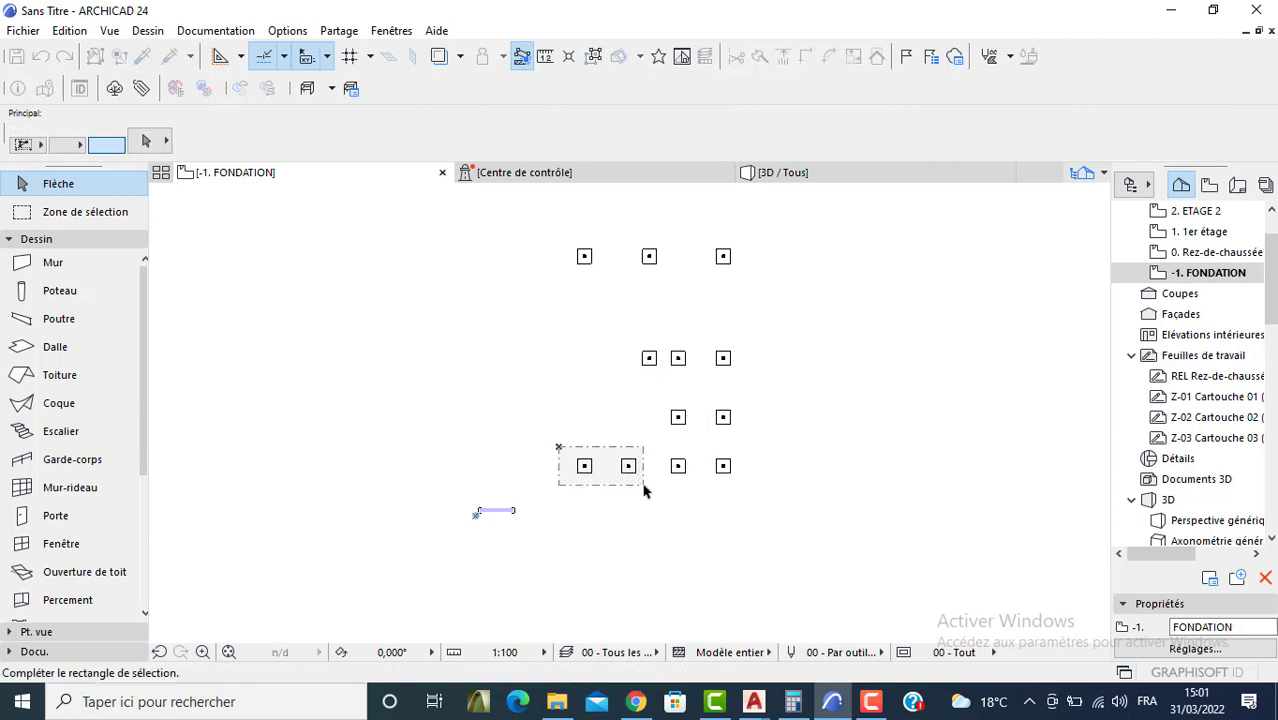
left_click(645, 480)
left_click(640, 471)
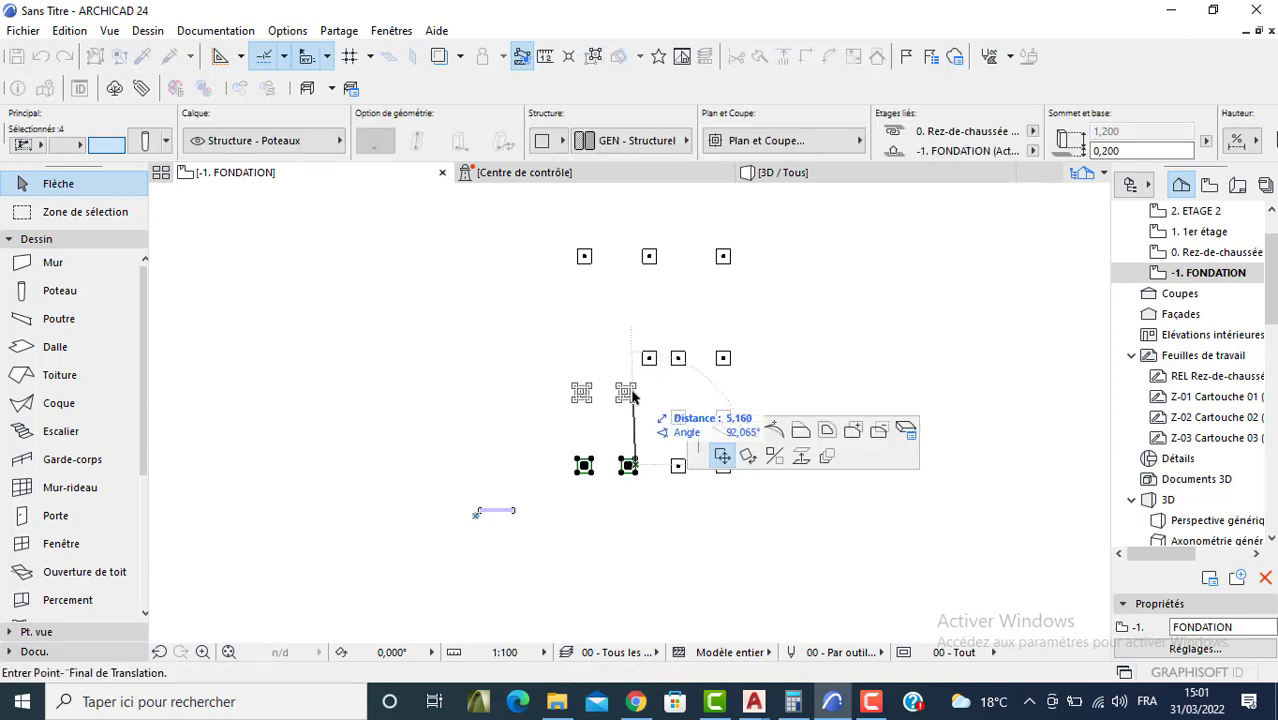
key("ctrl")
key("Tab")
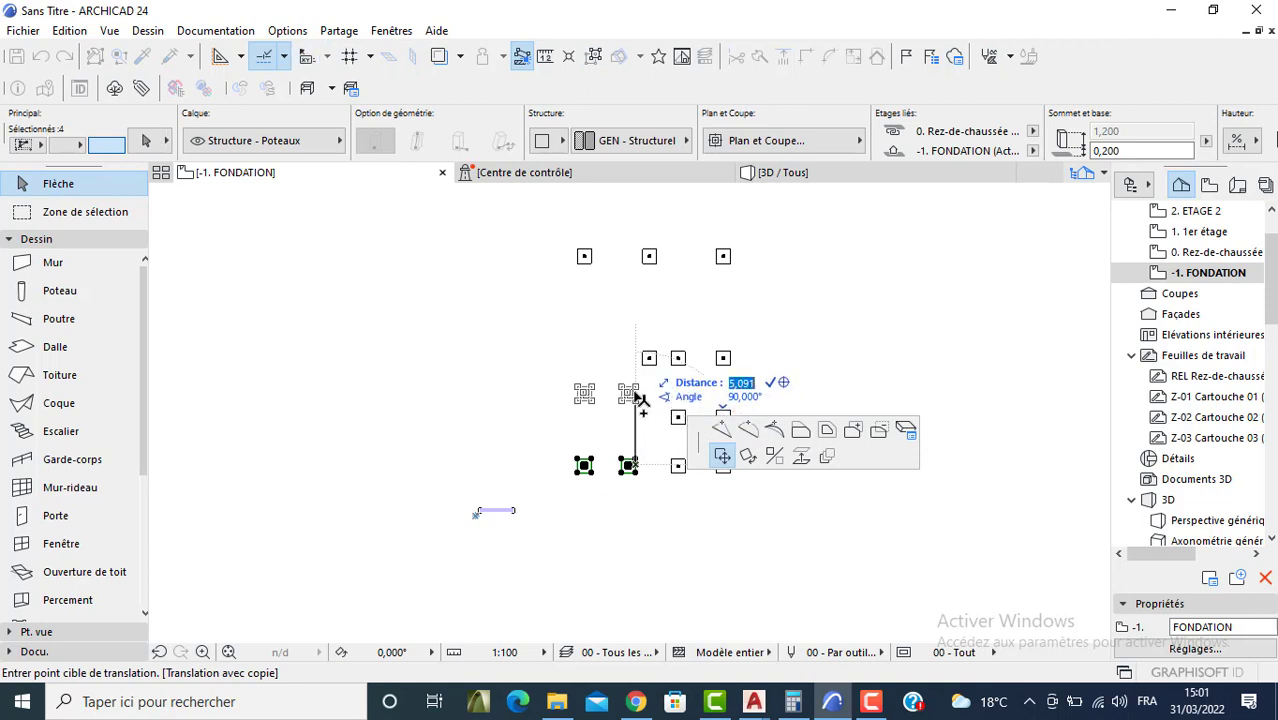
type("475")
key("Return")
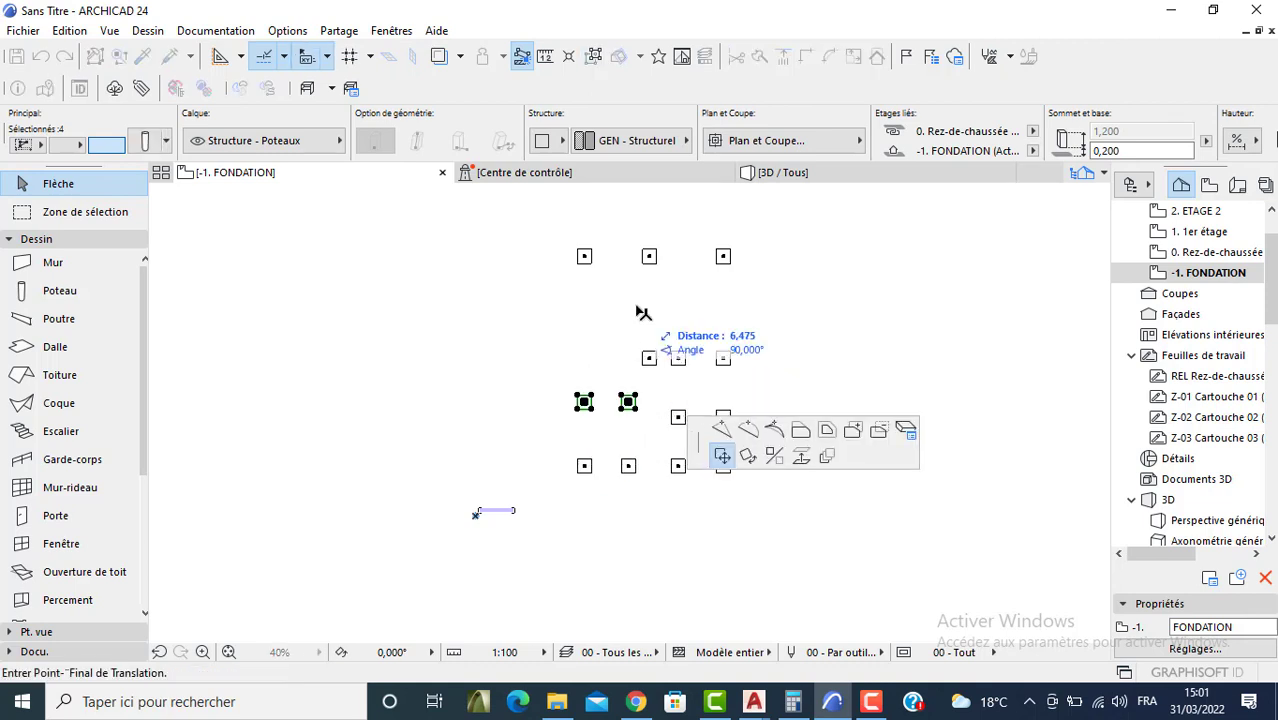
Step: Move the two copied footings and their columns a further 3,1 straight up
key("Tab")
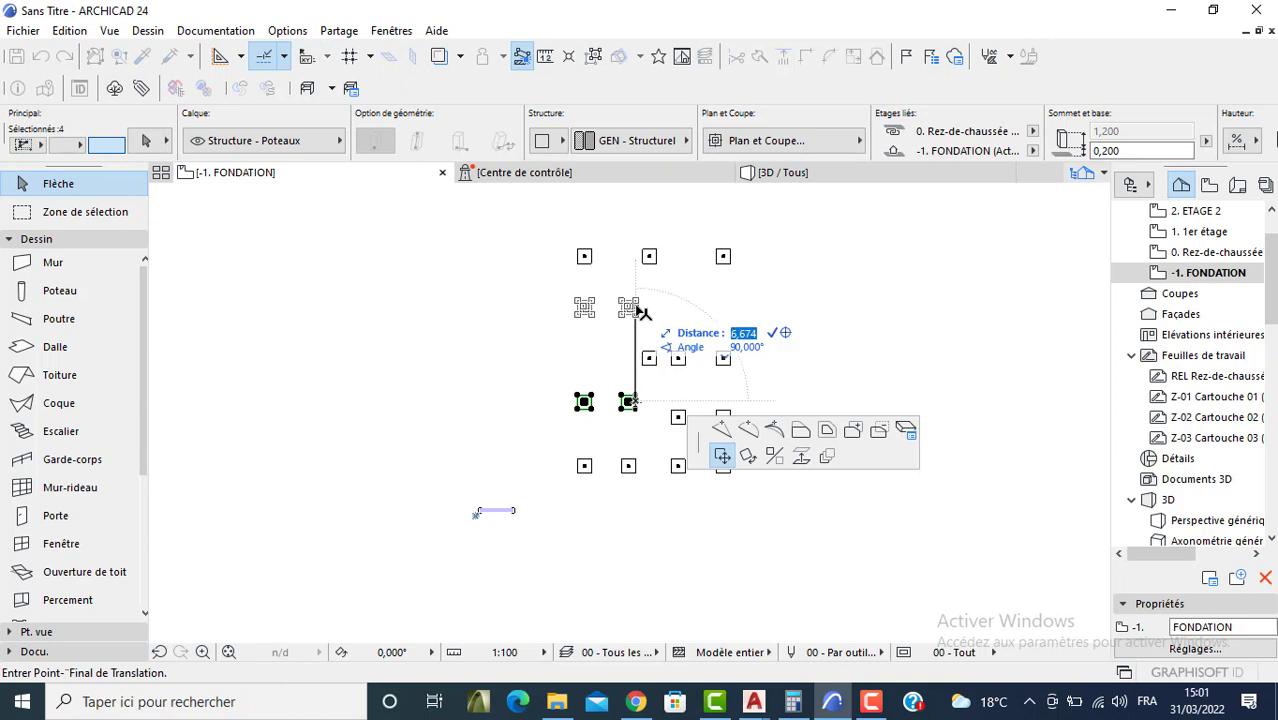
type("3,1")
key("Return")
key("Escape")
Step: Copy the left and middle footings of the top row with their columns 3,1 straight down and clear the selection
left_click(557, 232)
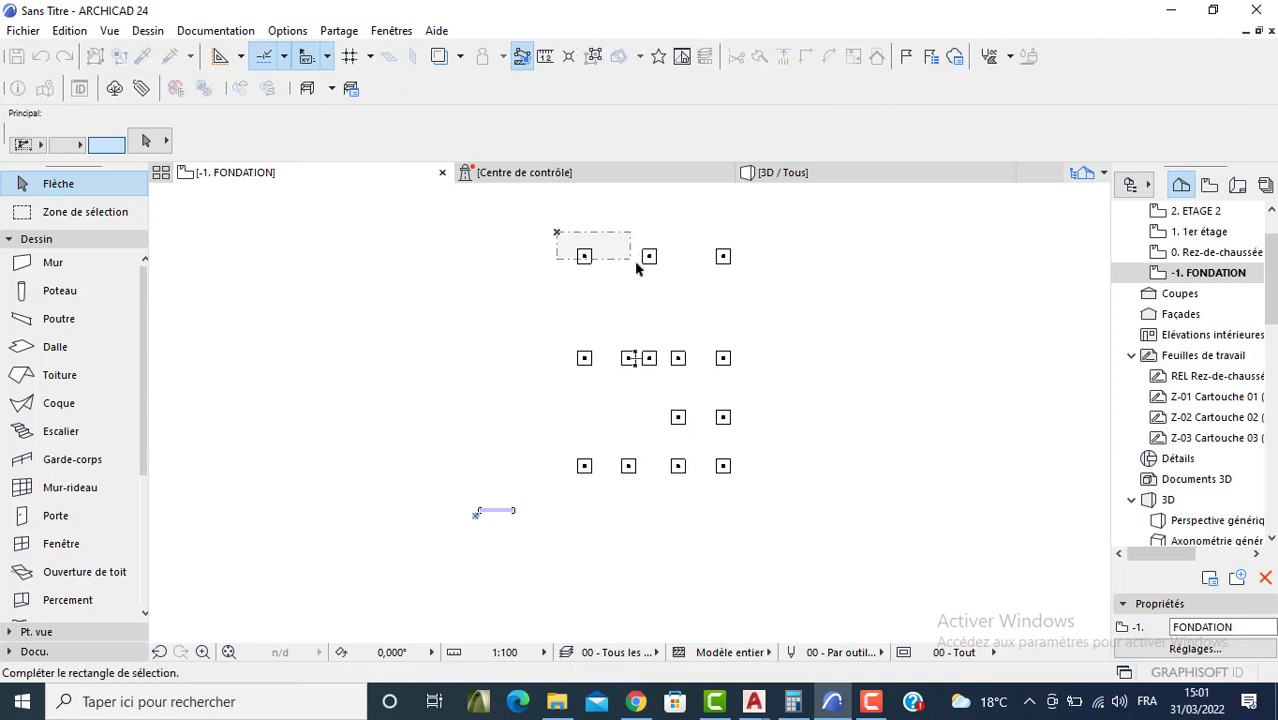
left_click(660, 272)
left_click(649, 256)
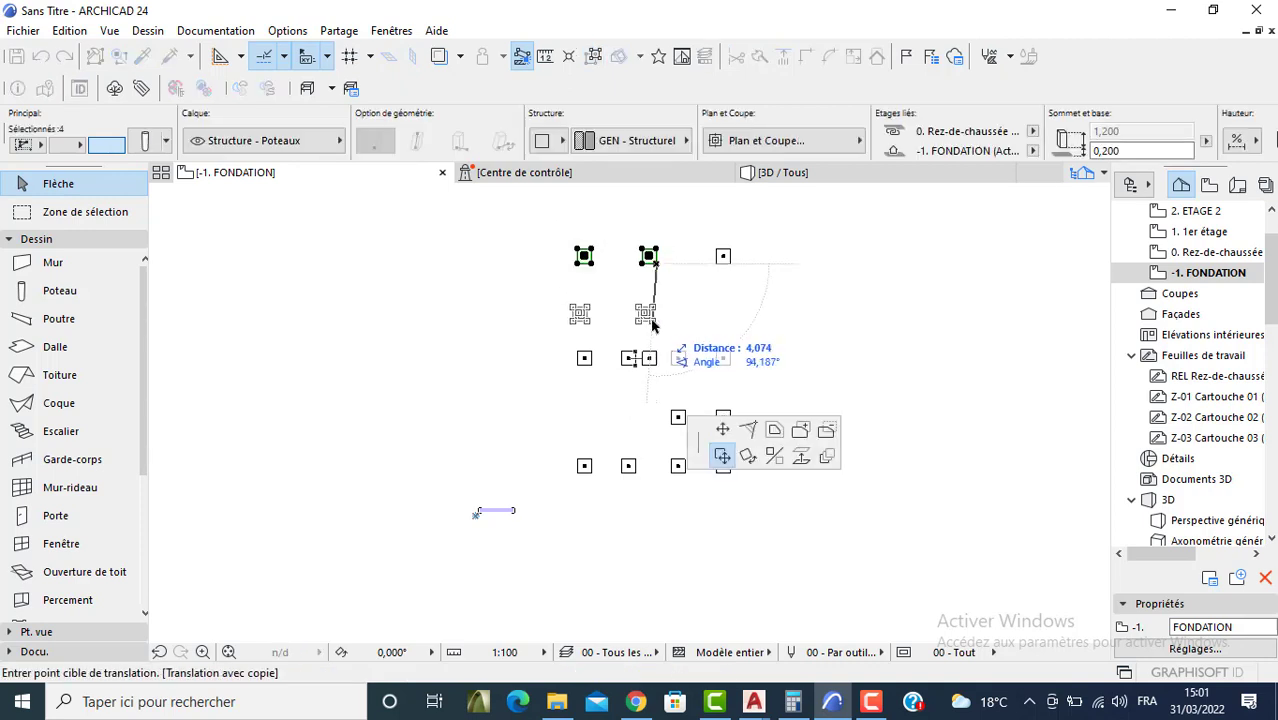
key("Tab")
type("3")
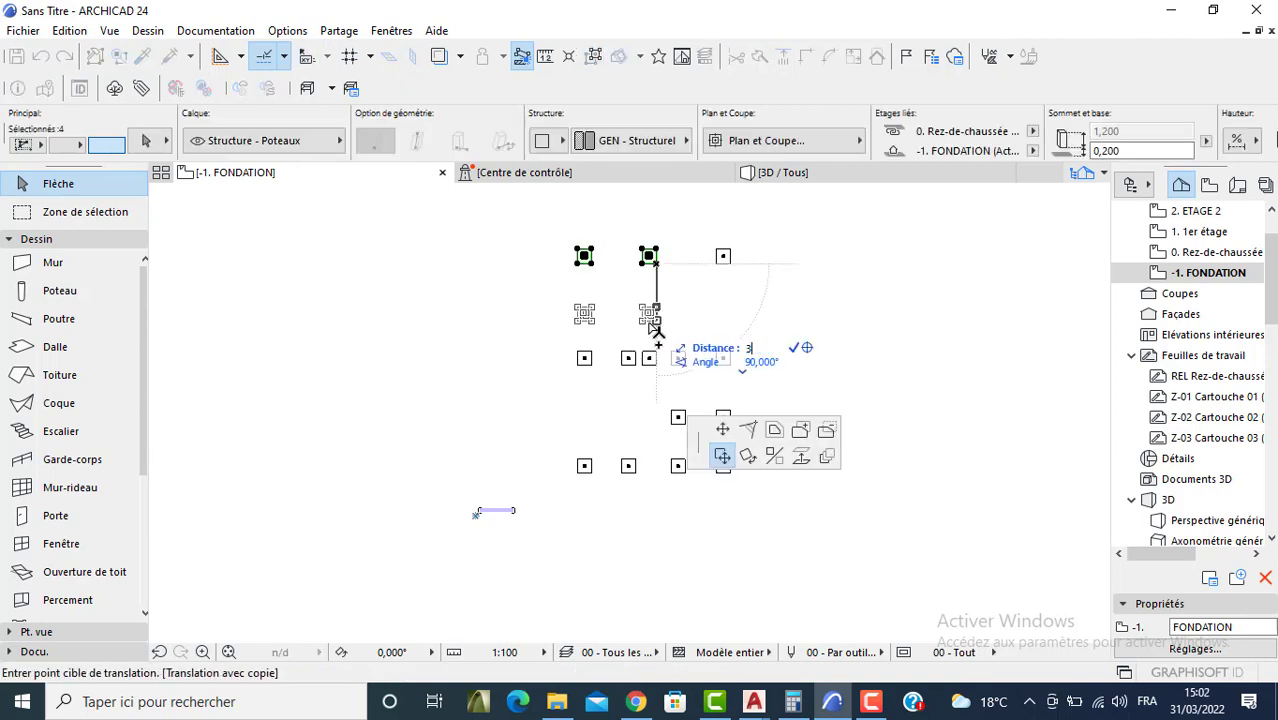
type(",1")
key("Return")
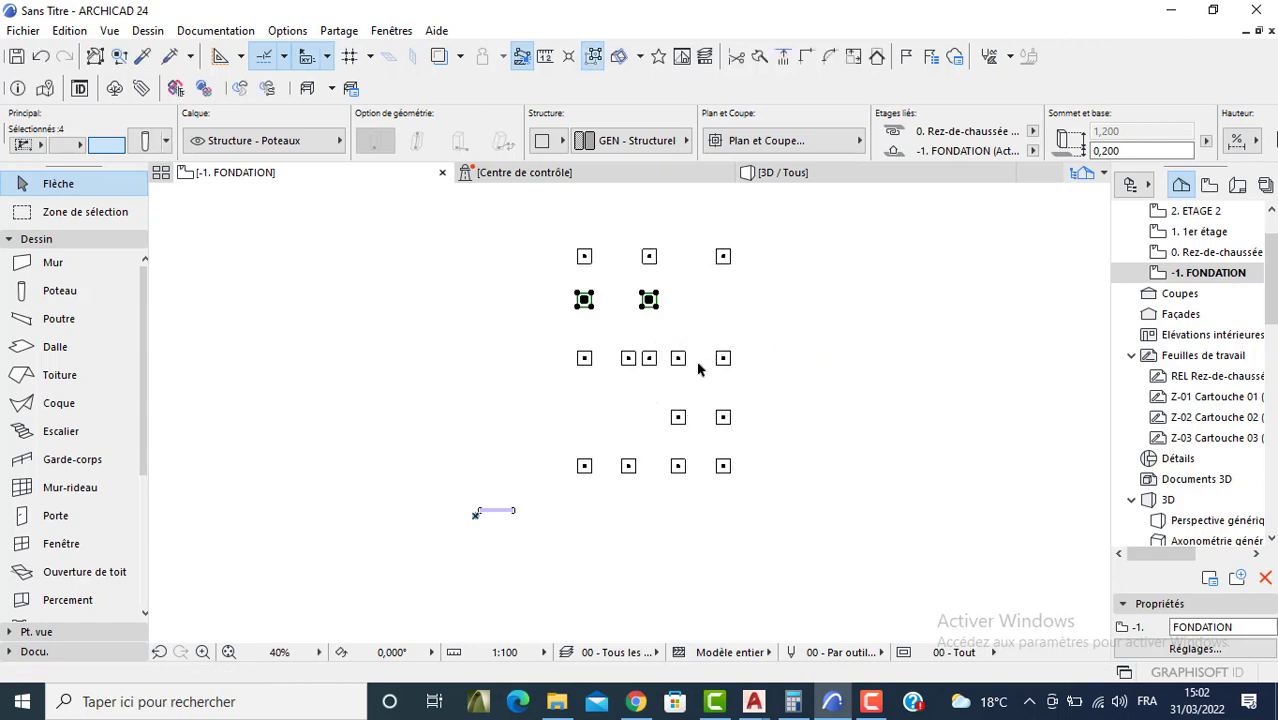
left_click(744, 379)
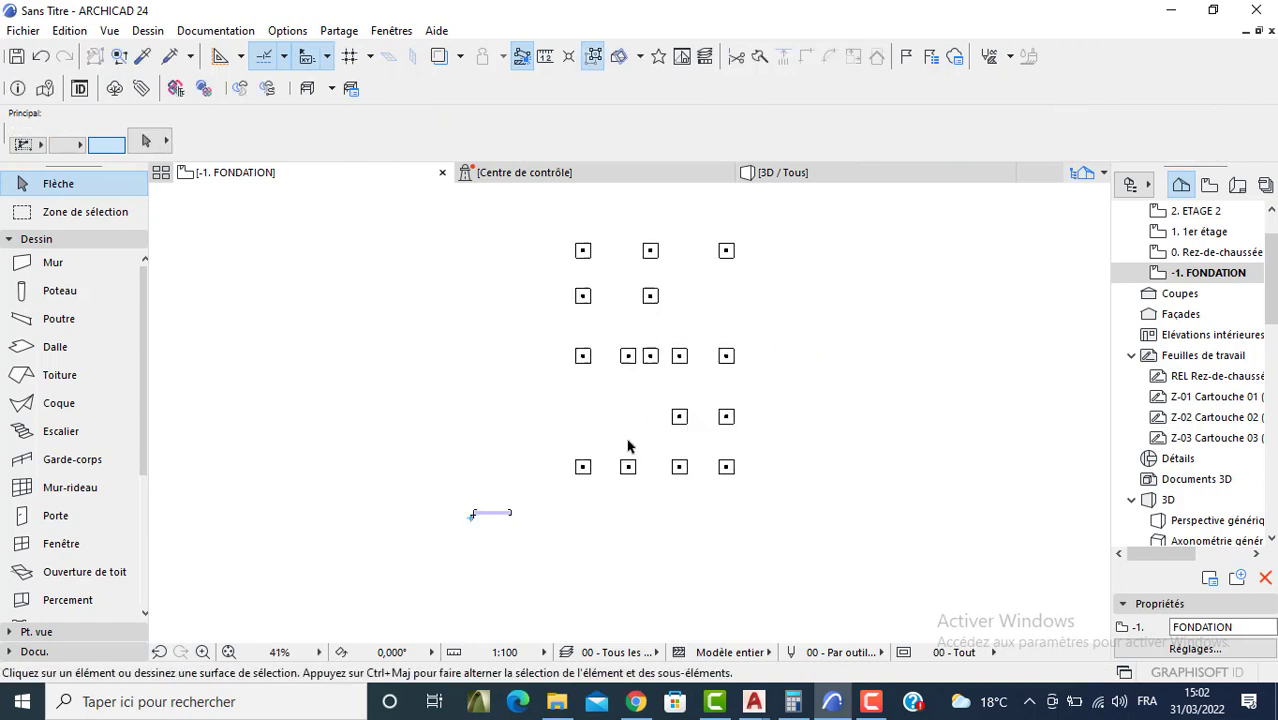
Step: Copy the two leftmost footings of the bottom row with their columns 4,5 straight up and clear the selection
scroll(629, 441, "up", 1)
left_click_drag(641, 452, 566, 480)
left_click(567, 479)
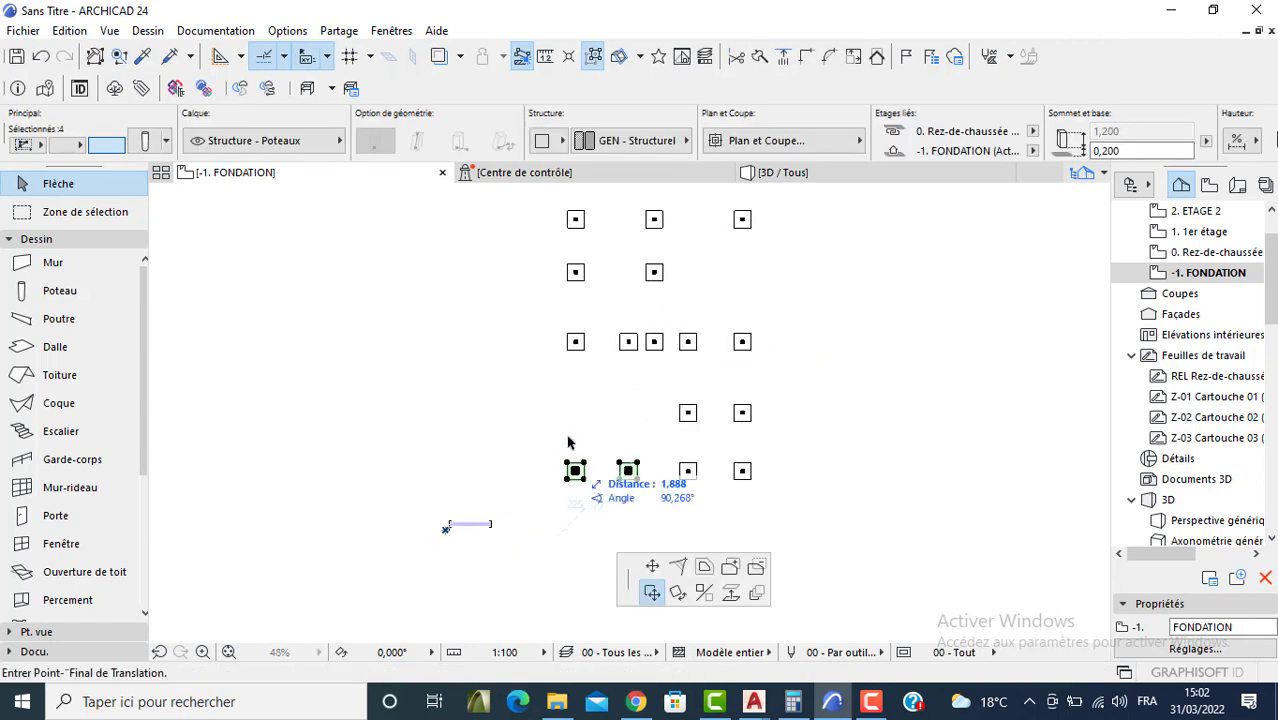
key("Tab")
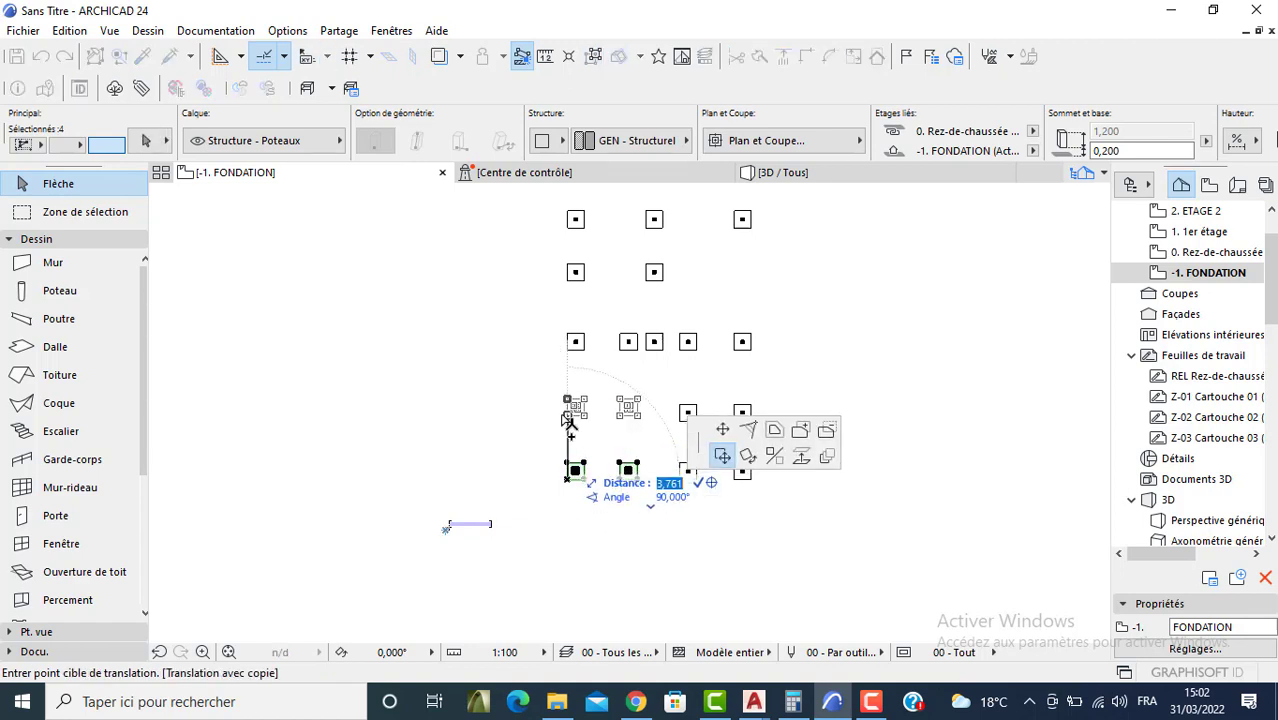
type("4,5")
key("Return")
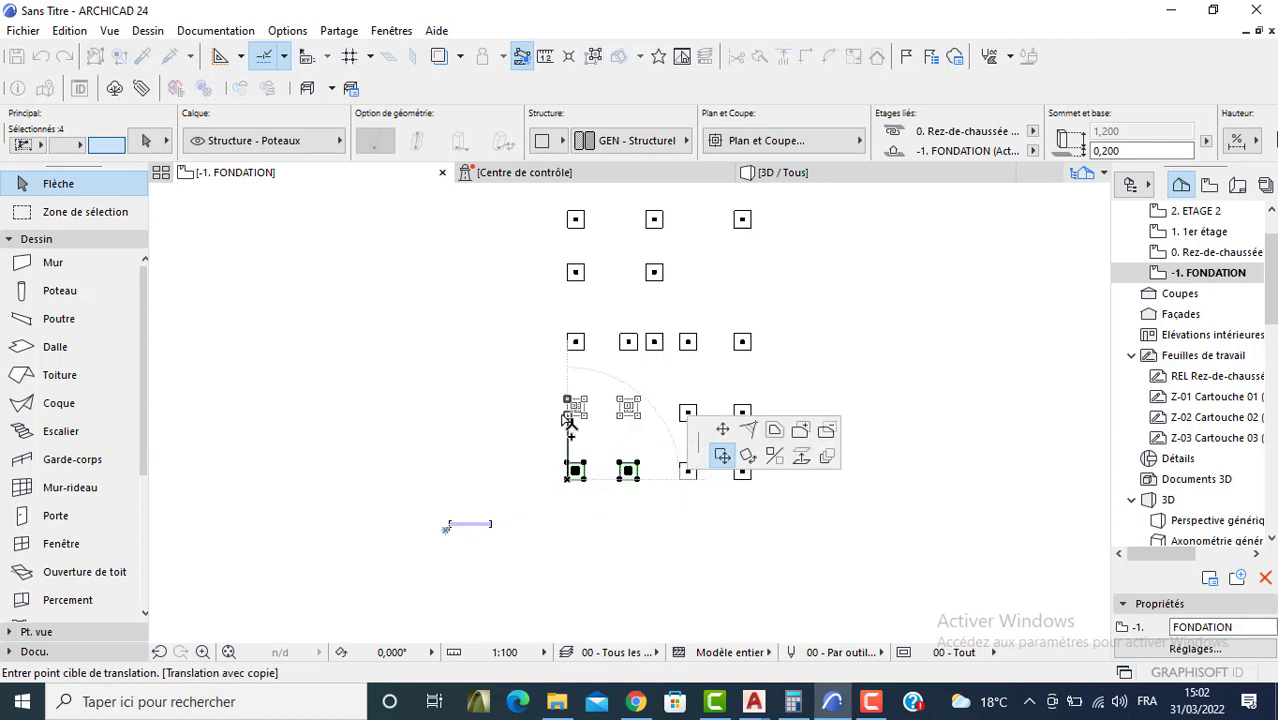
left_click(665, 383)
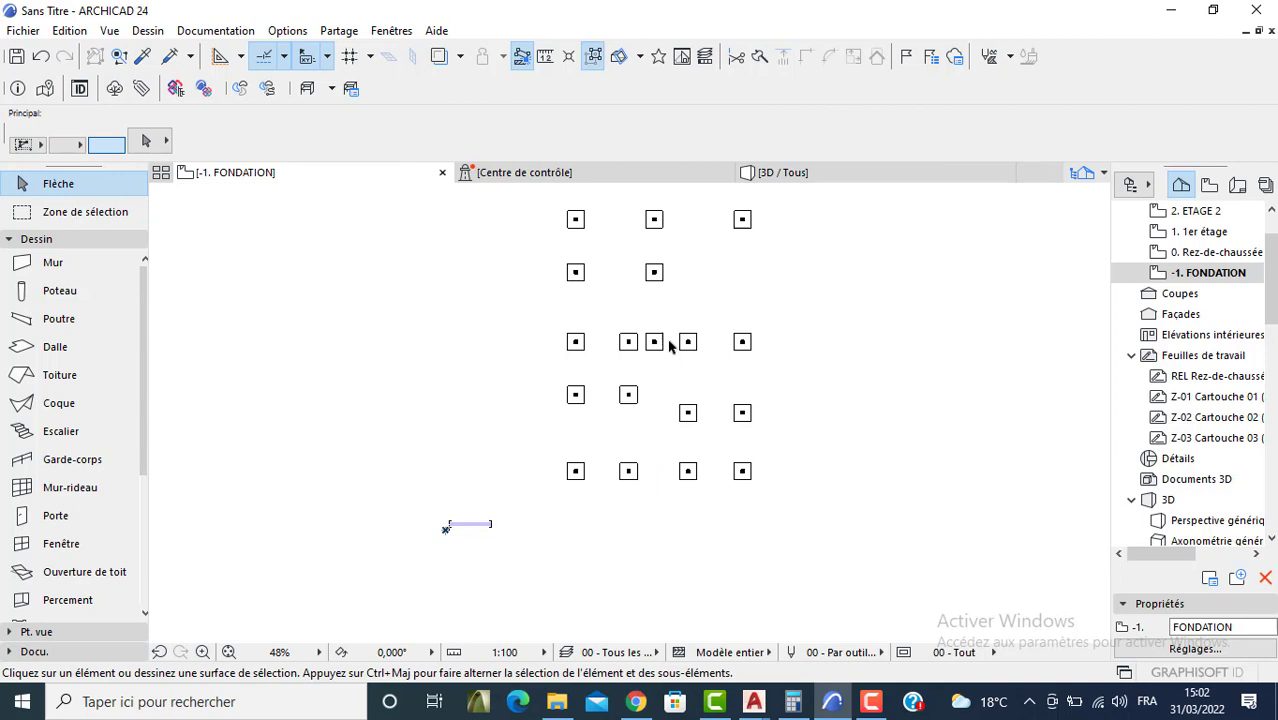
Step: Examine the complete layout of footings and columns in the 3D view
middle_click_drag(671, 346, 643, 315)
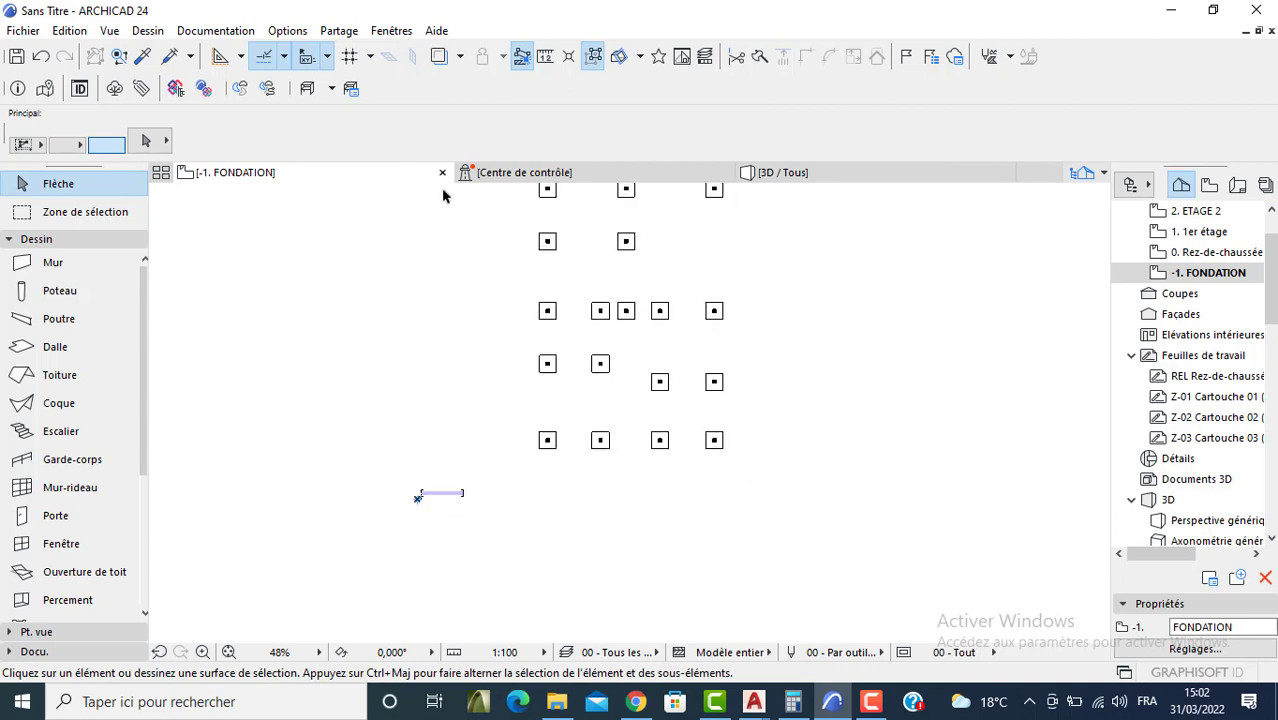
left_click(778, 181)
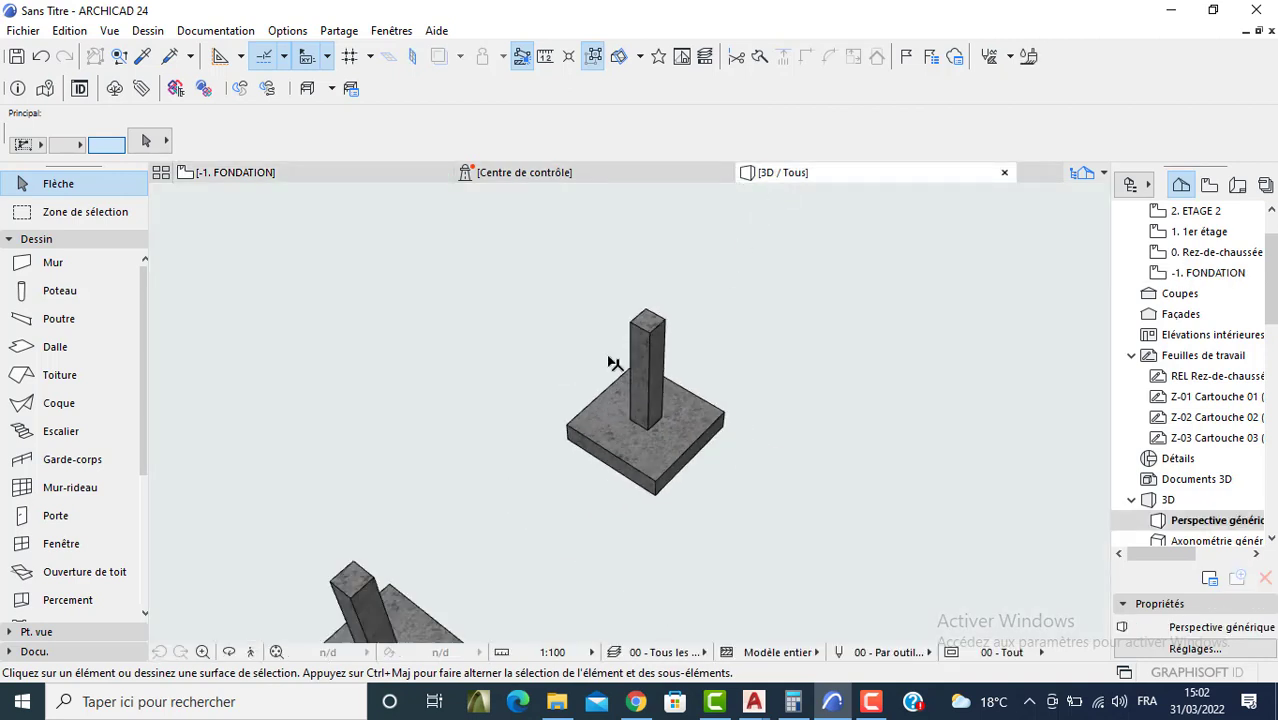
scroll(613, 357, "down", 10)
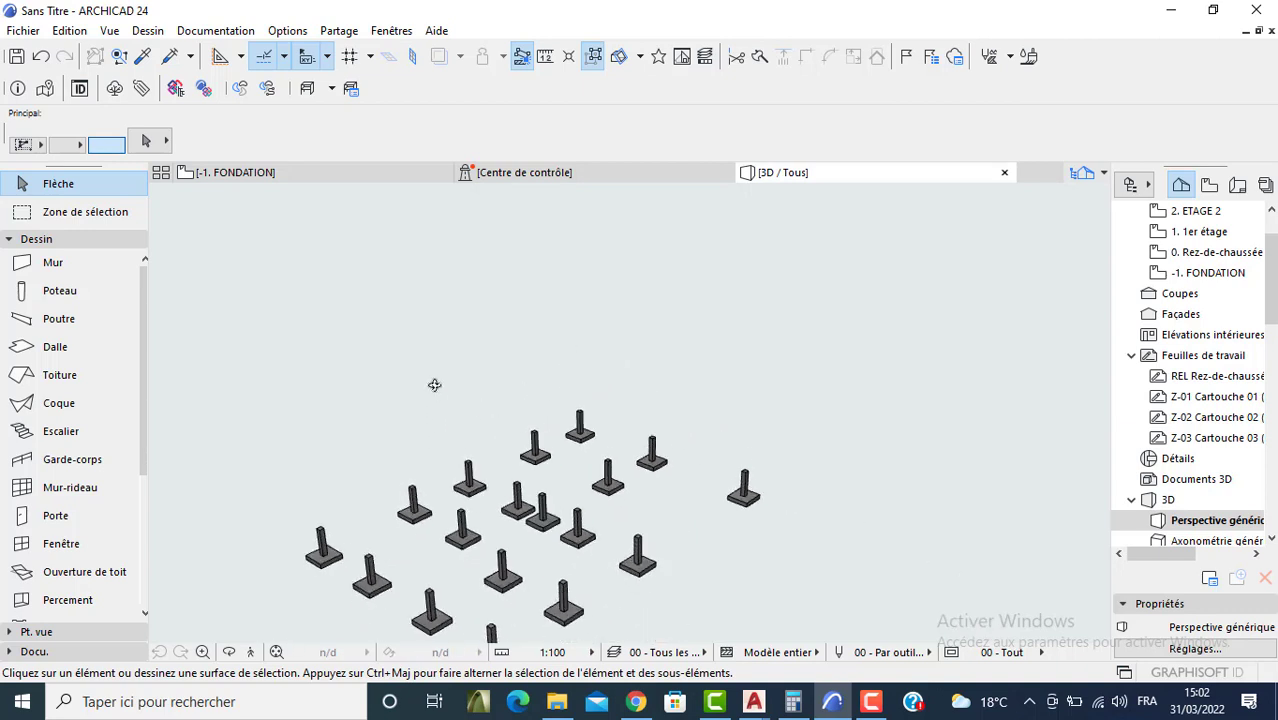
Step: Return to the FONDATION floor plan and review the default beam size and positioning settings
key("F2")
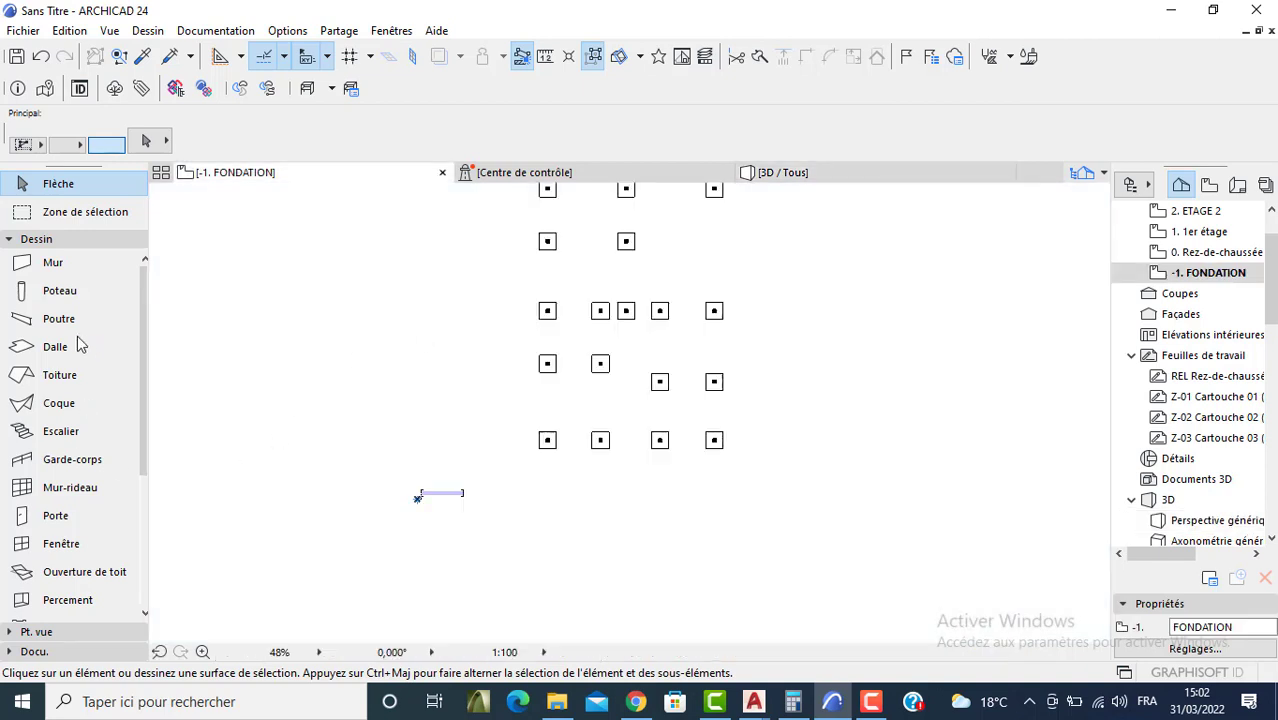
double_click(58, 319)
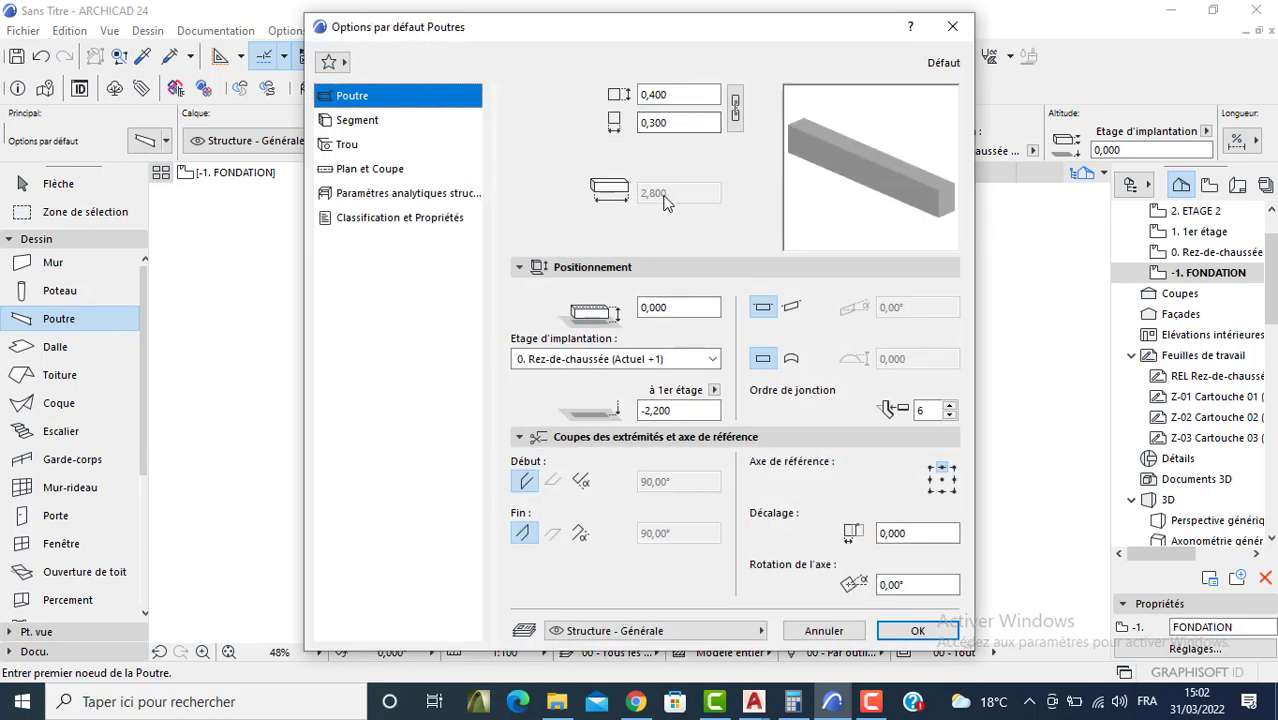
key("Return")
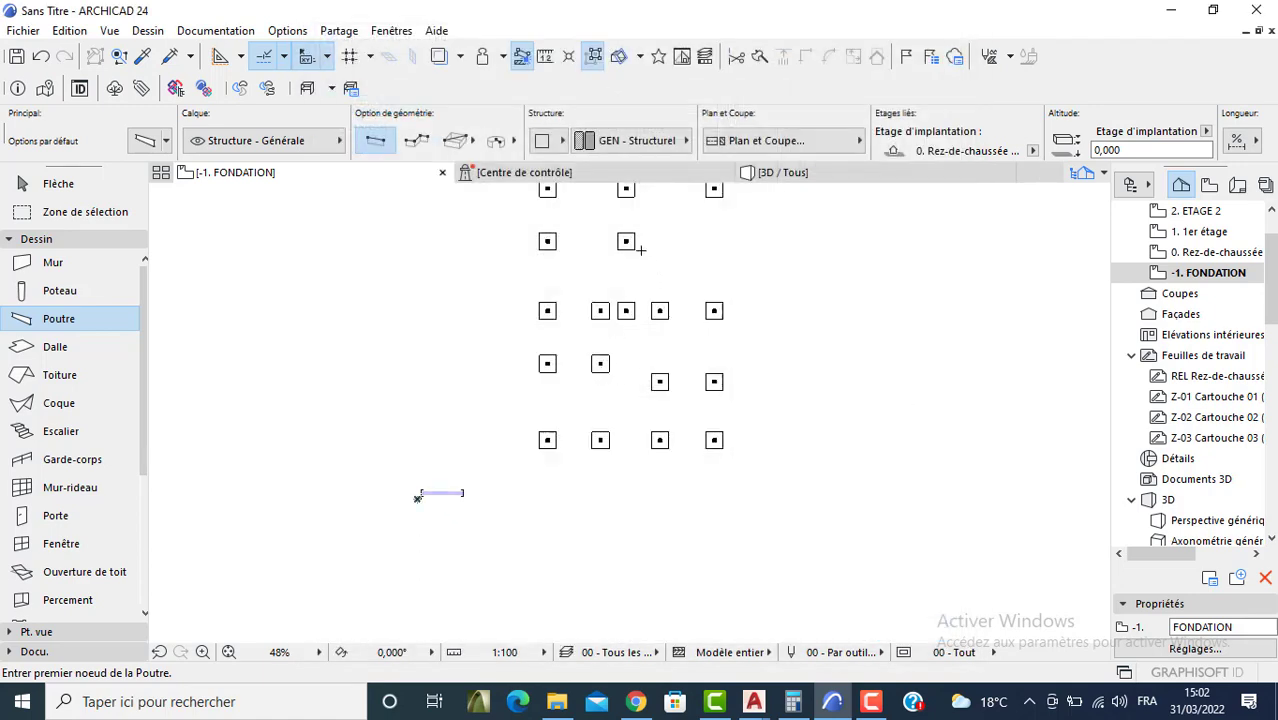
Step: Set the top offset of all columns on FONDATION to -0,4 from the linked Rez-de-chaussée story and clear the selection
left_click(59, 290)
key("ctrl+a")
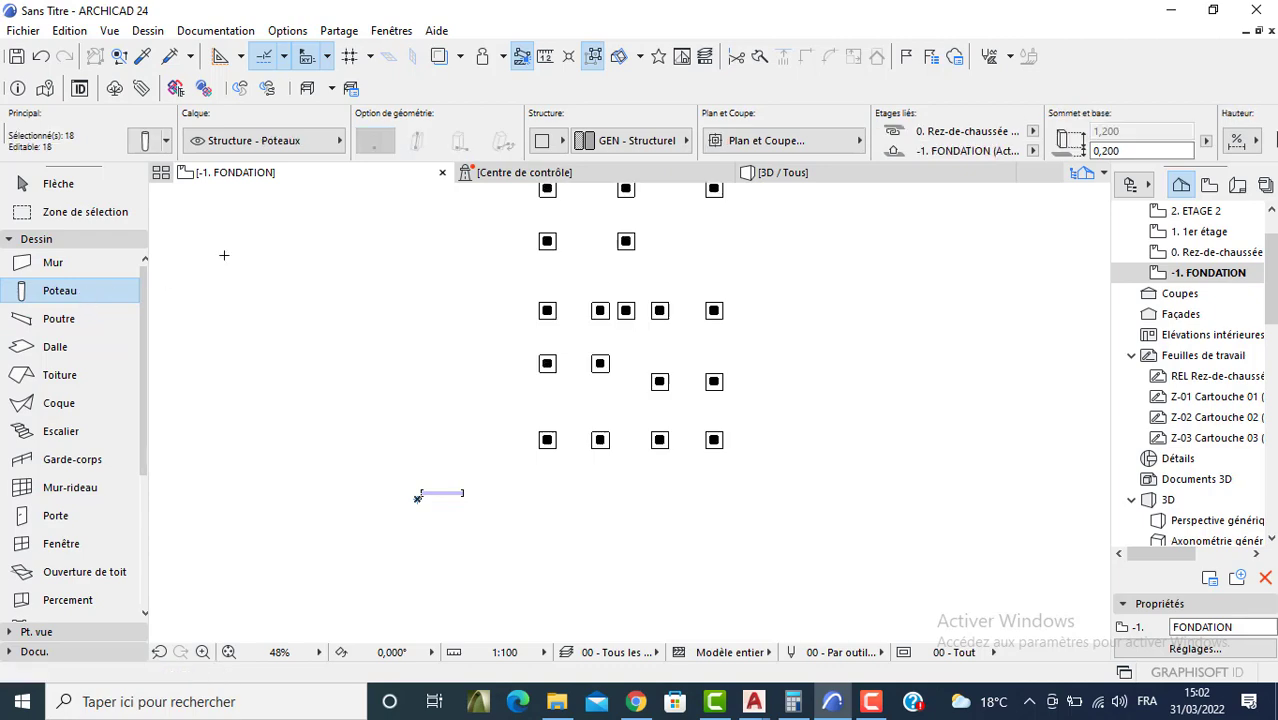
left_click(149, 142)
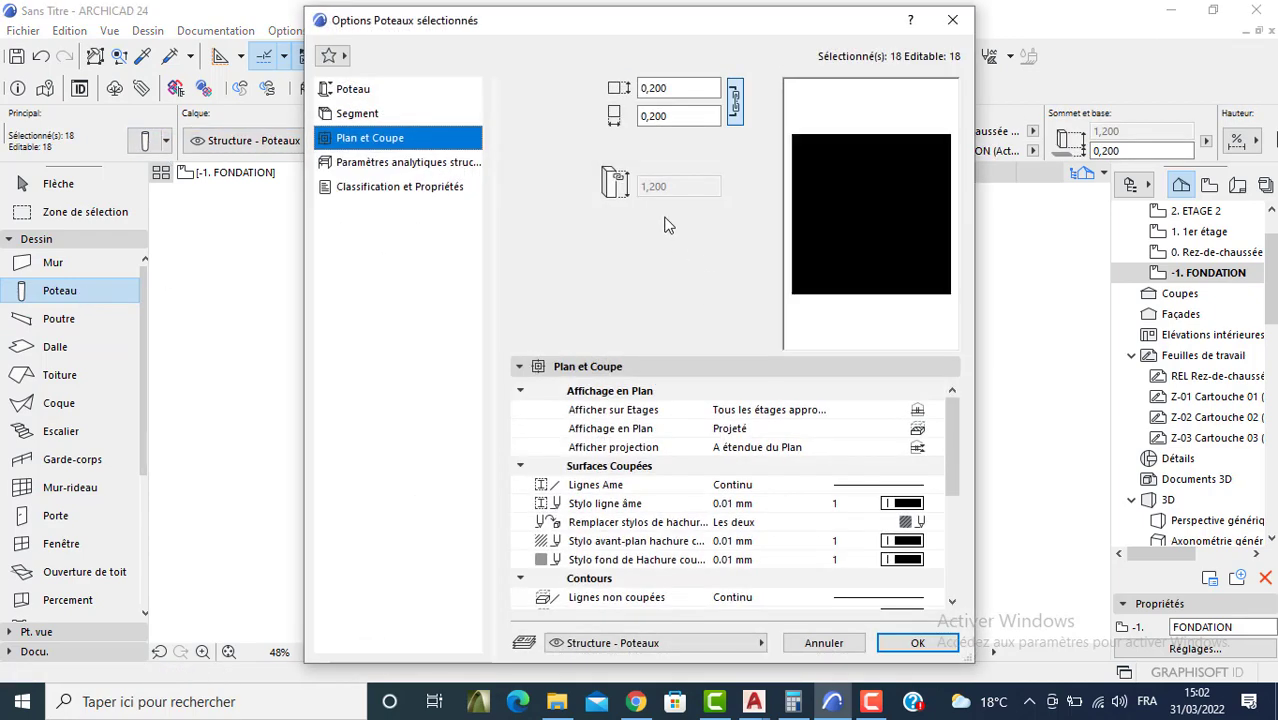
left_click(360, 92)
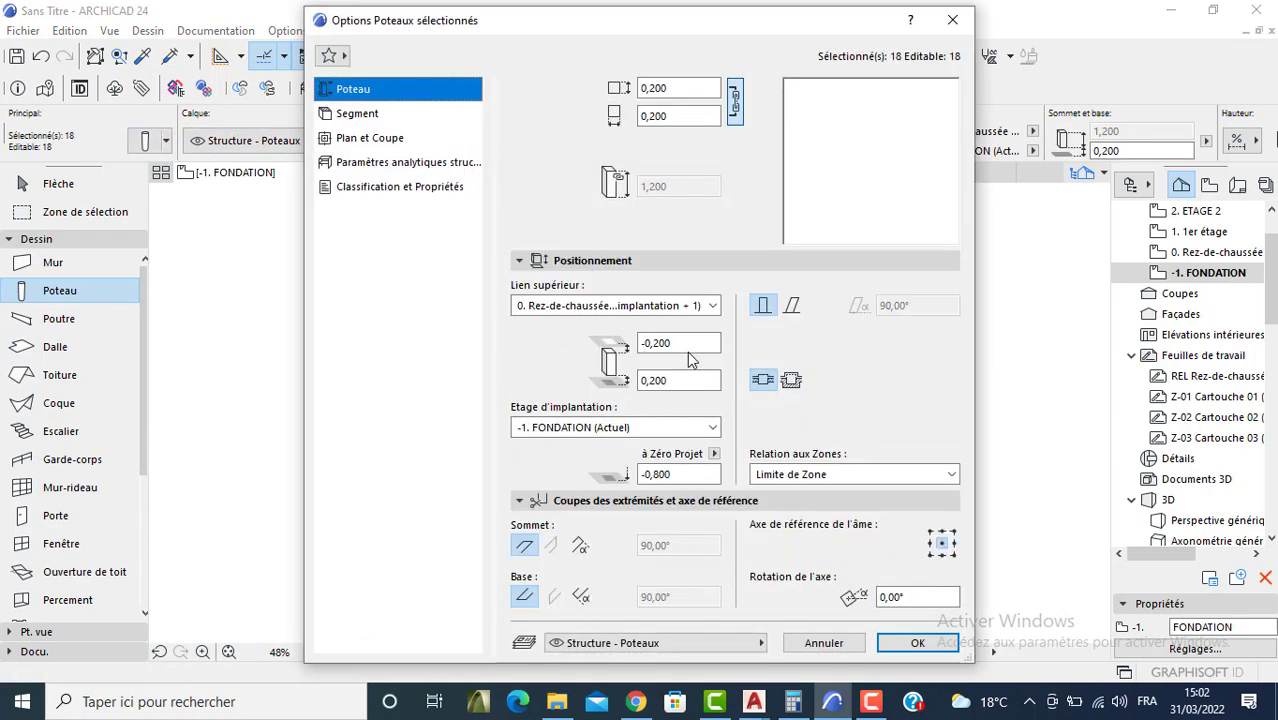
left_click(667, 343)
left_click_drag(667, 343, 656, 345)
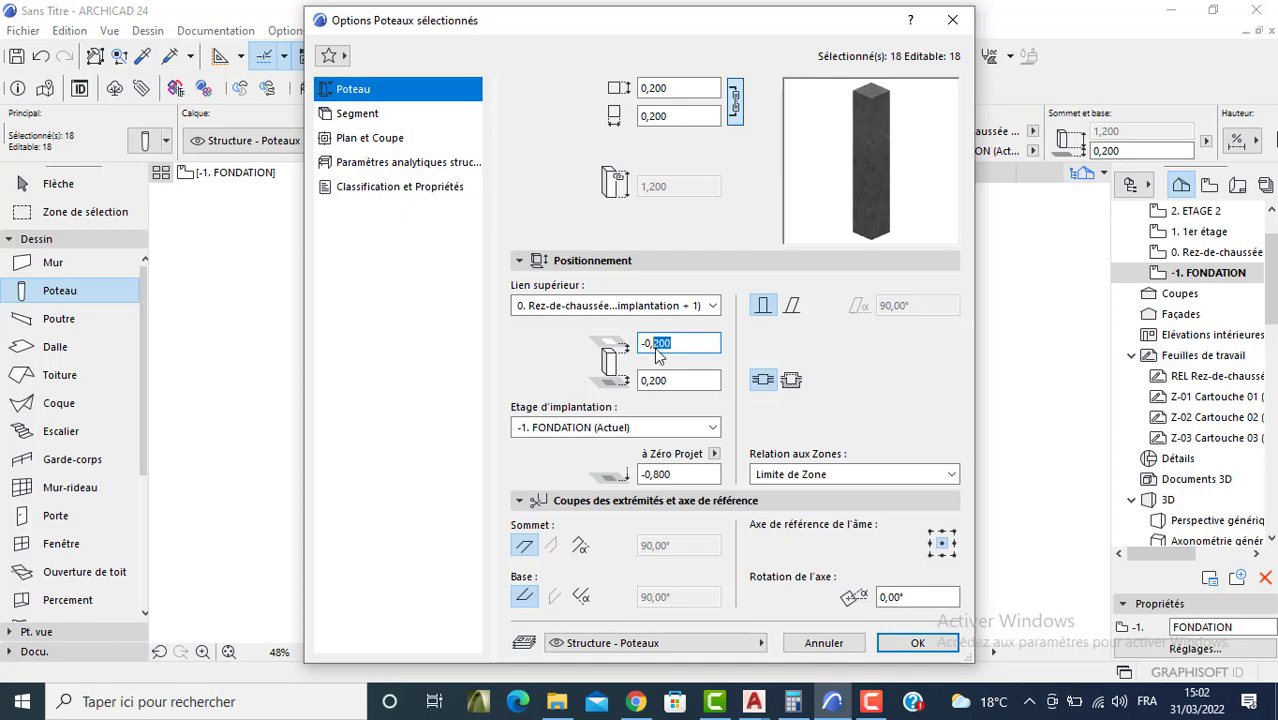
type("4")
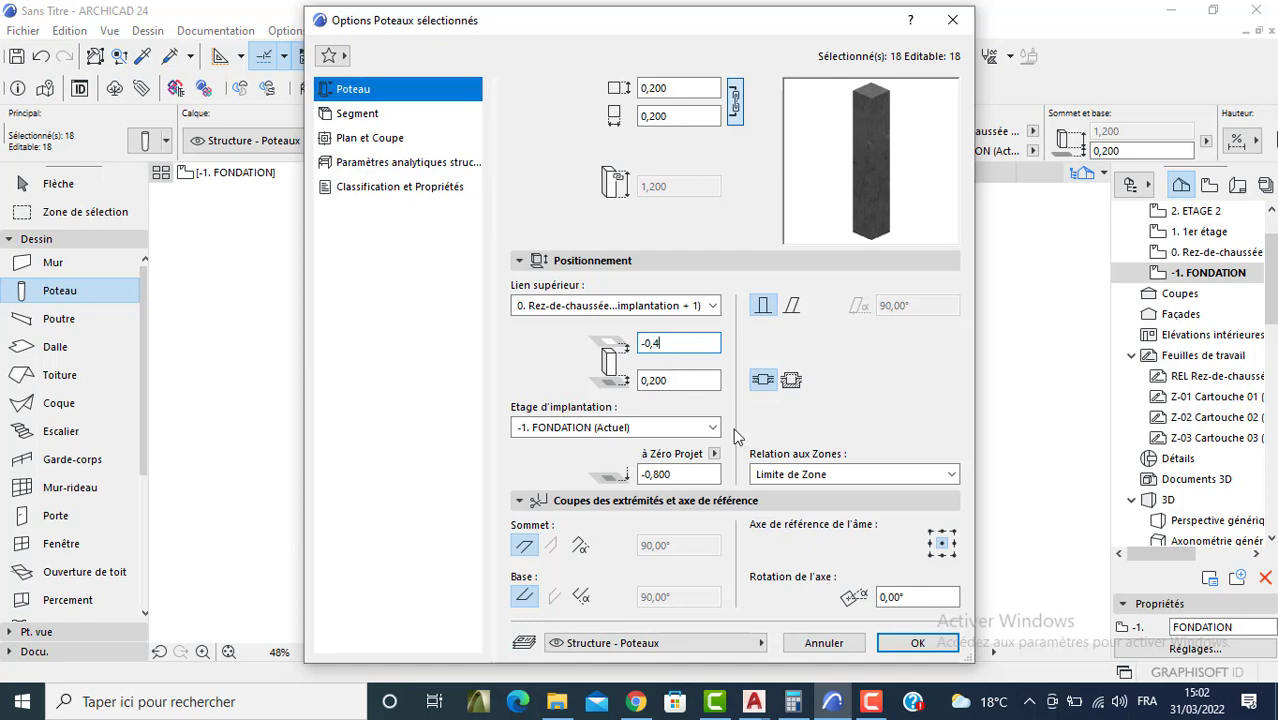
left_click(915, 643)
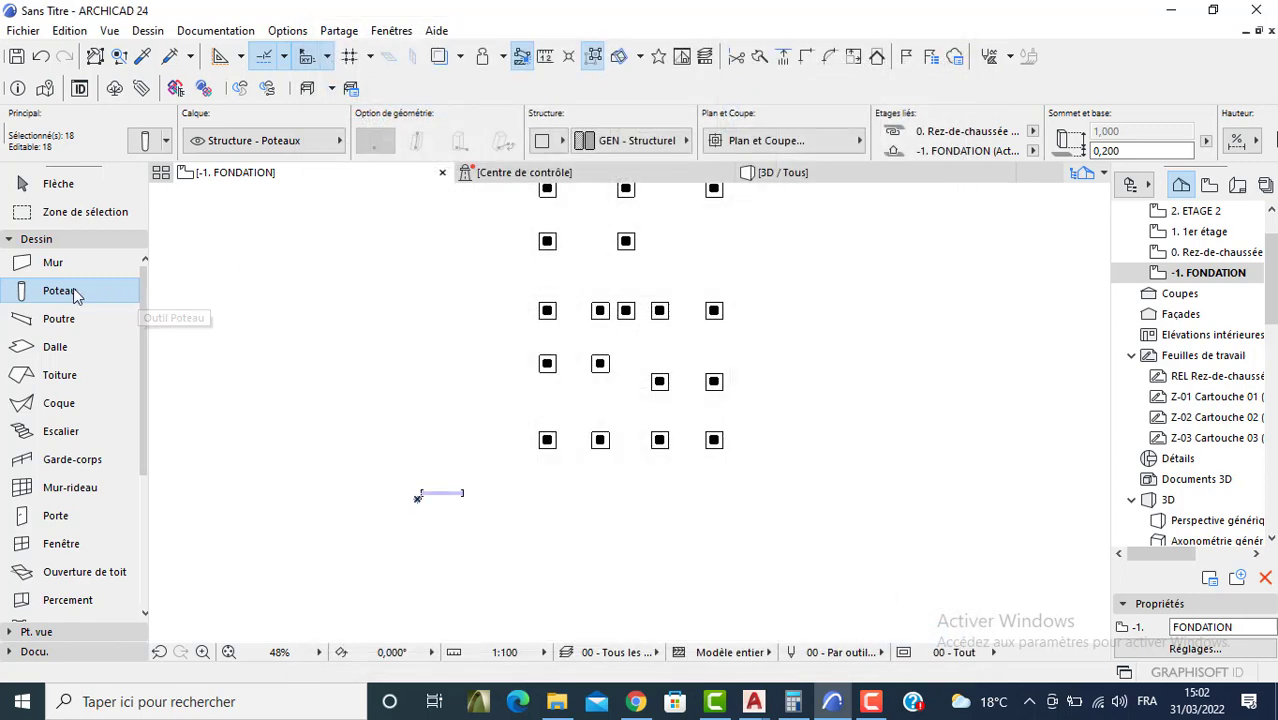
key("Escape")
Step: Set the default beam cross-section to 0,2 high and 0,4 wide
left_click(63, 329)
double_click(63, 332)
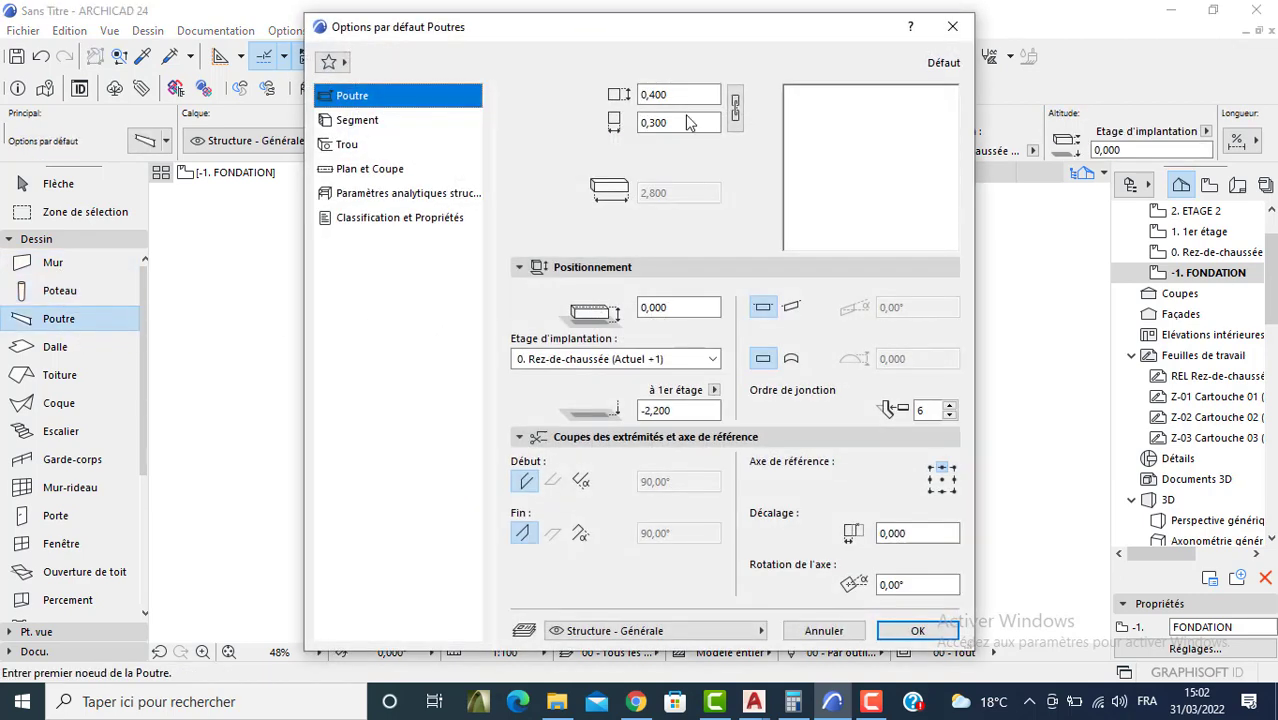
left_click(672, 95)
left_click_drag(672, 95, 650, 96)
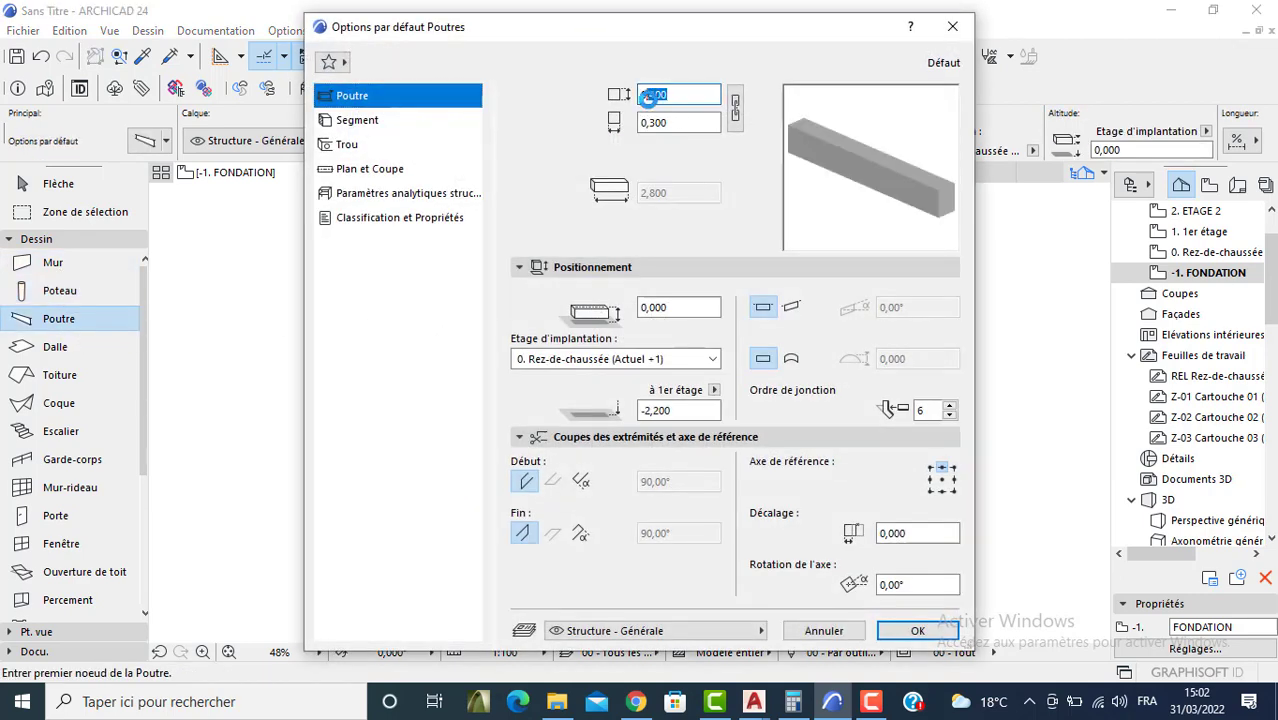
type("2")
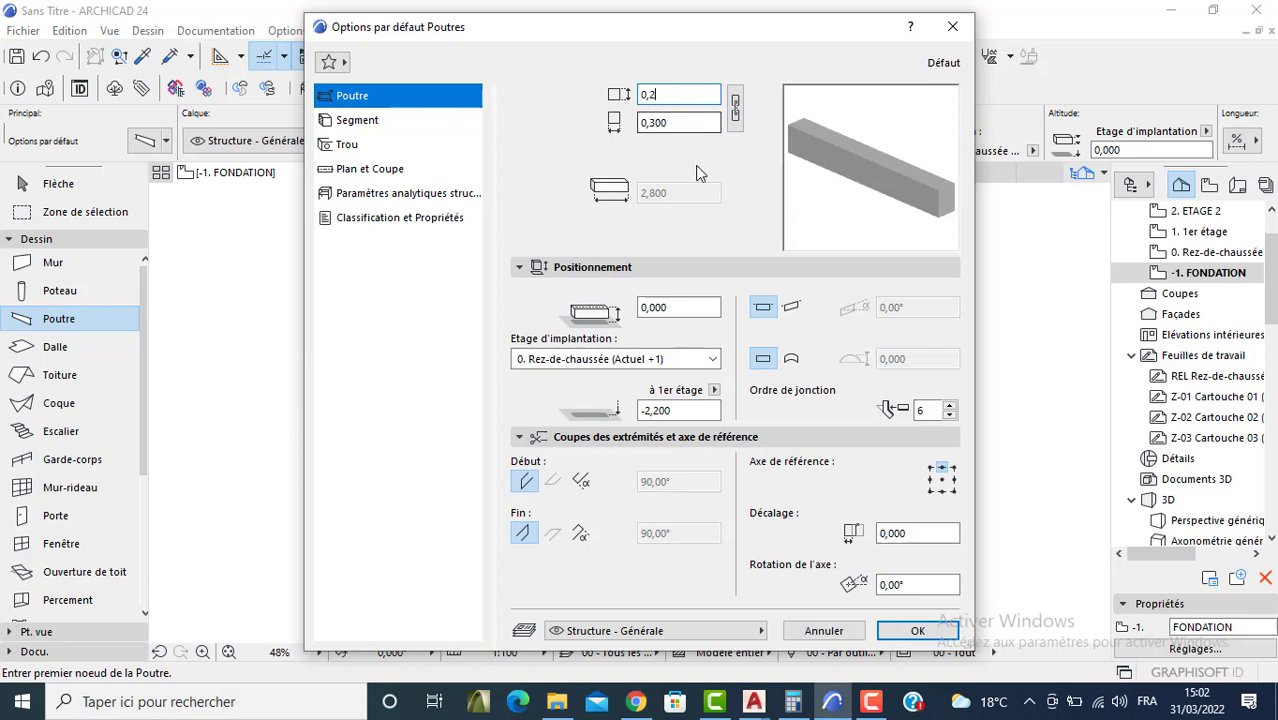
left_click_drag(674, 123, 652, 123)
type("4")
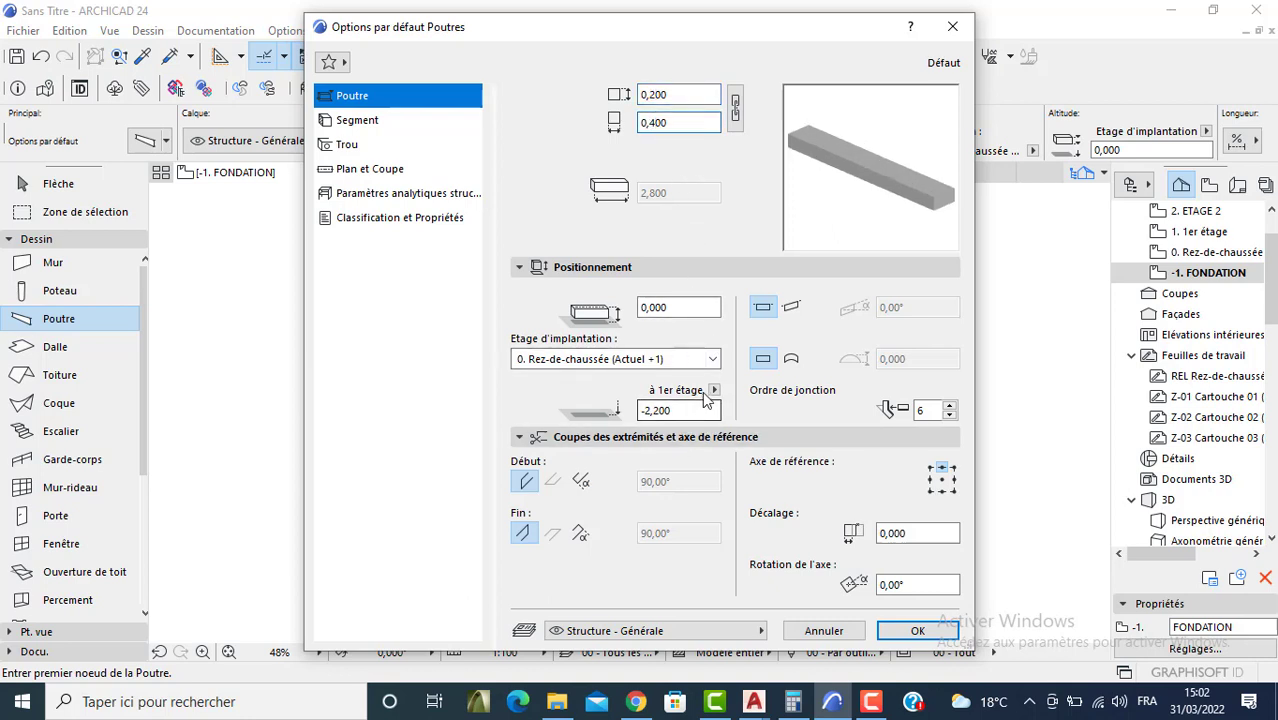
Step: Reference the default beam's bottom elevation to Zéro Projet, set it to 0,4 and accept the settings
left_click(713, 389)
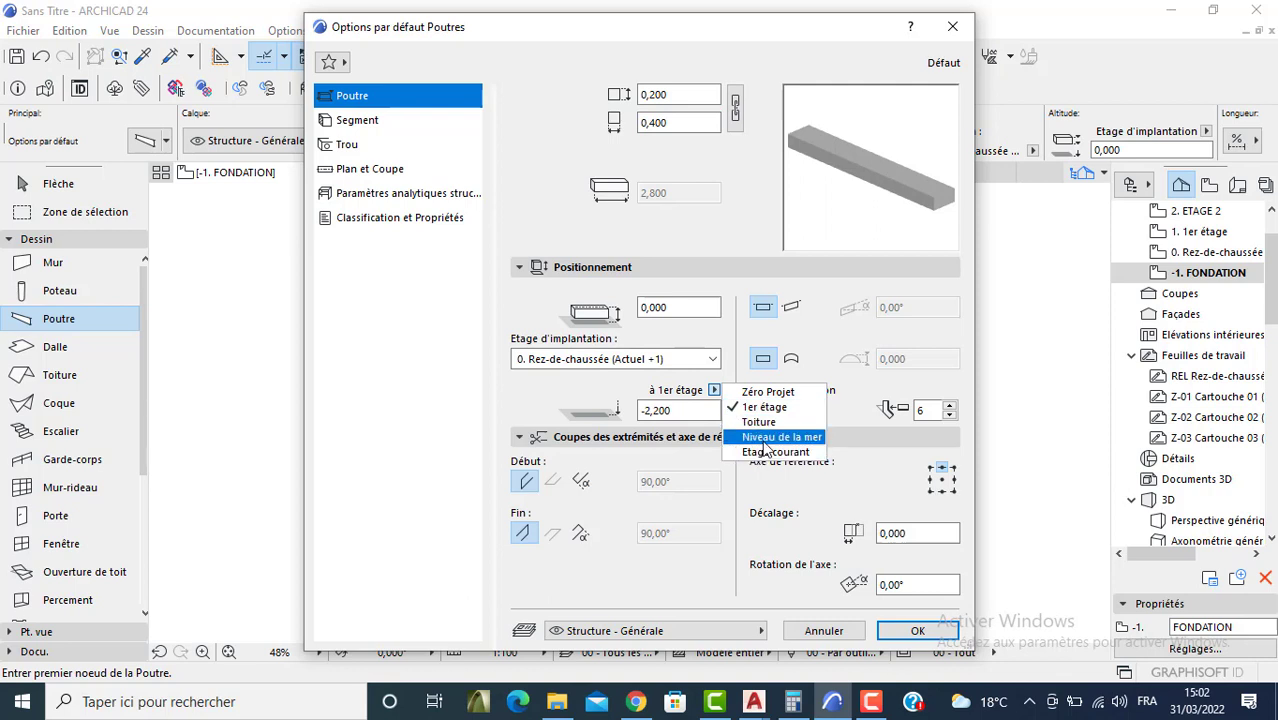
left_click(762, 391)
left_click(718, 414)
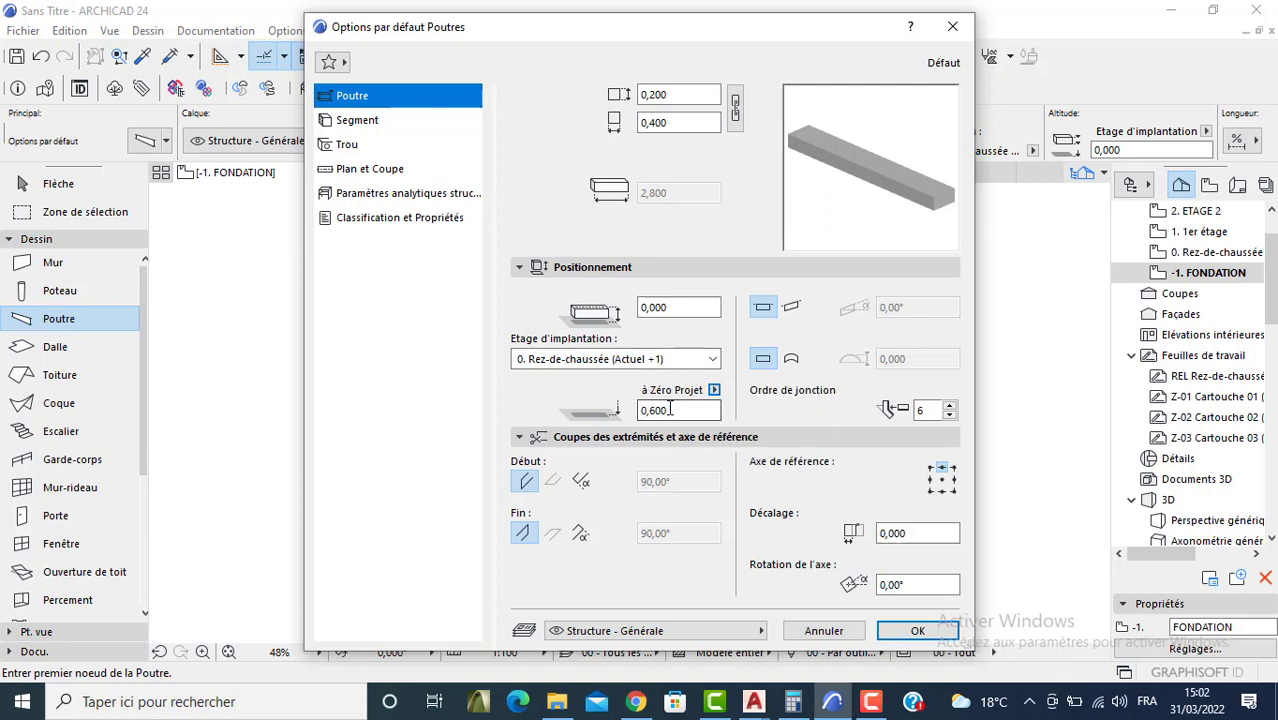
left_click(662, 410)
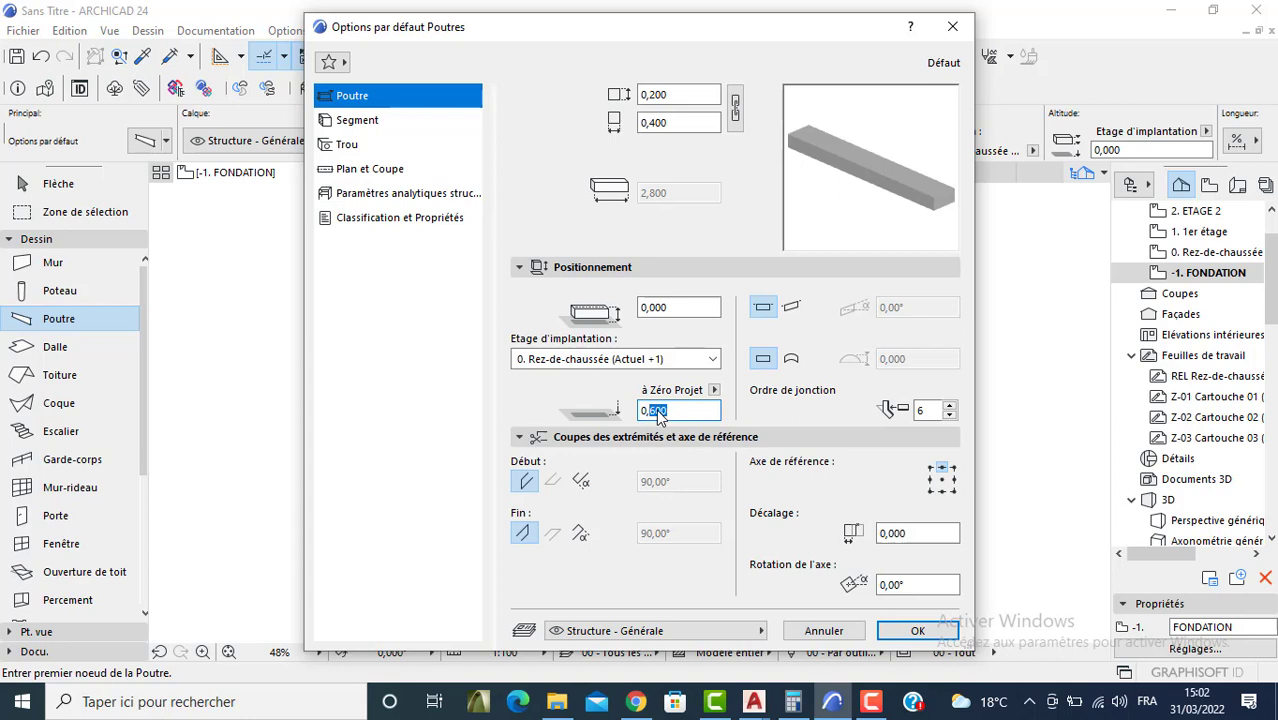
type("4")
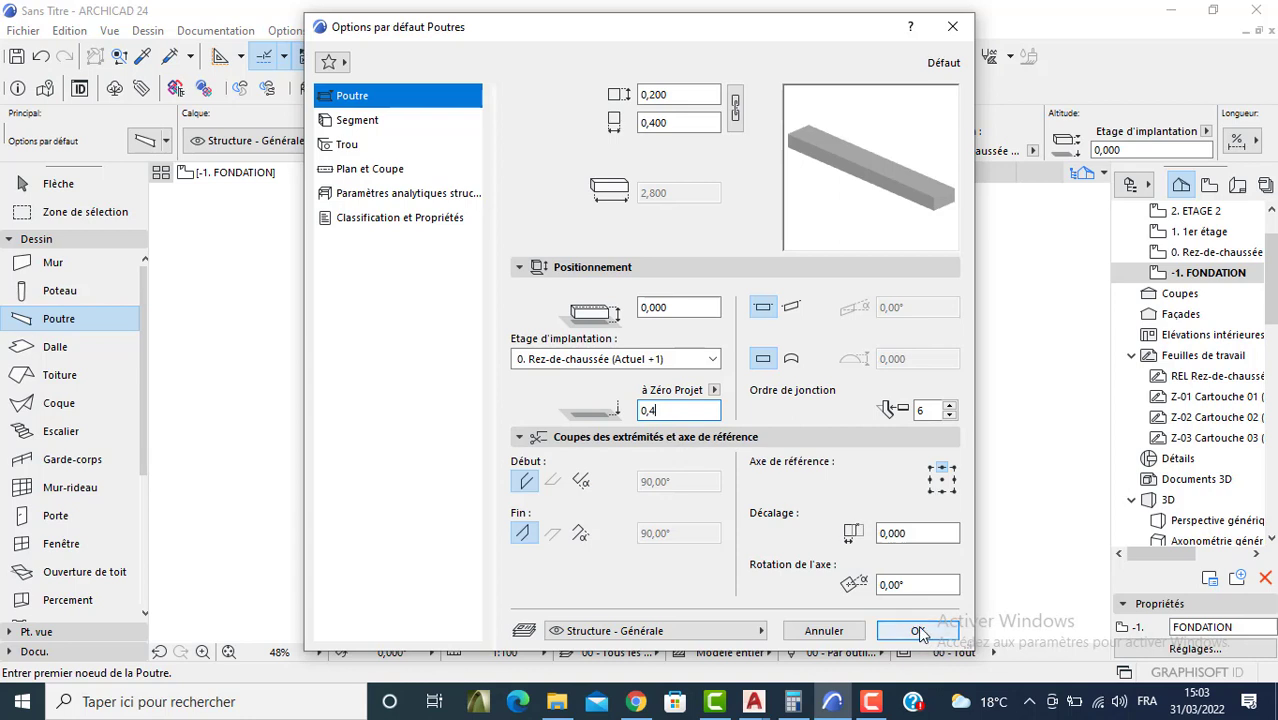
left_click(920, 632)
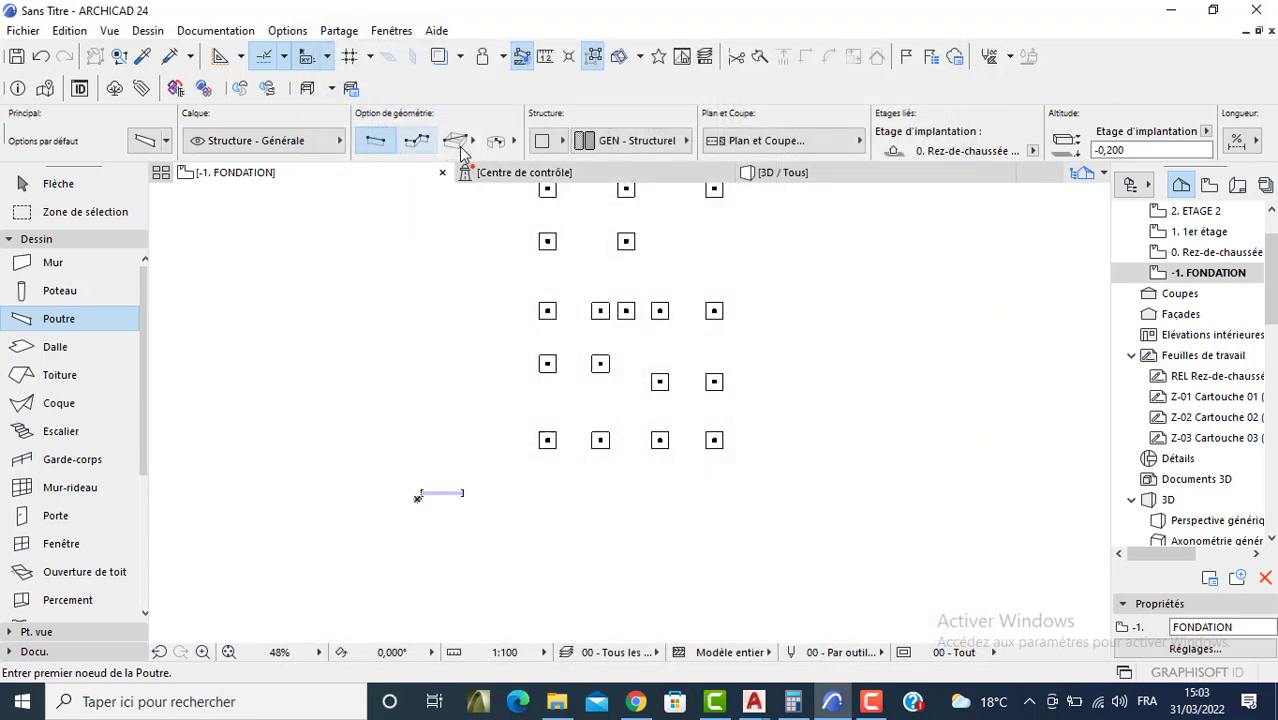
Step: Draw a rectangle of beams, 9,6 by 14,6, from the top-left corner column to the bottom-right corner column
scroll(551, 288, "up", 5)
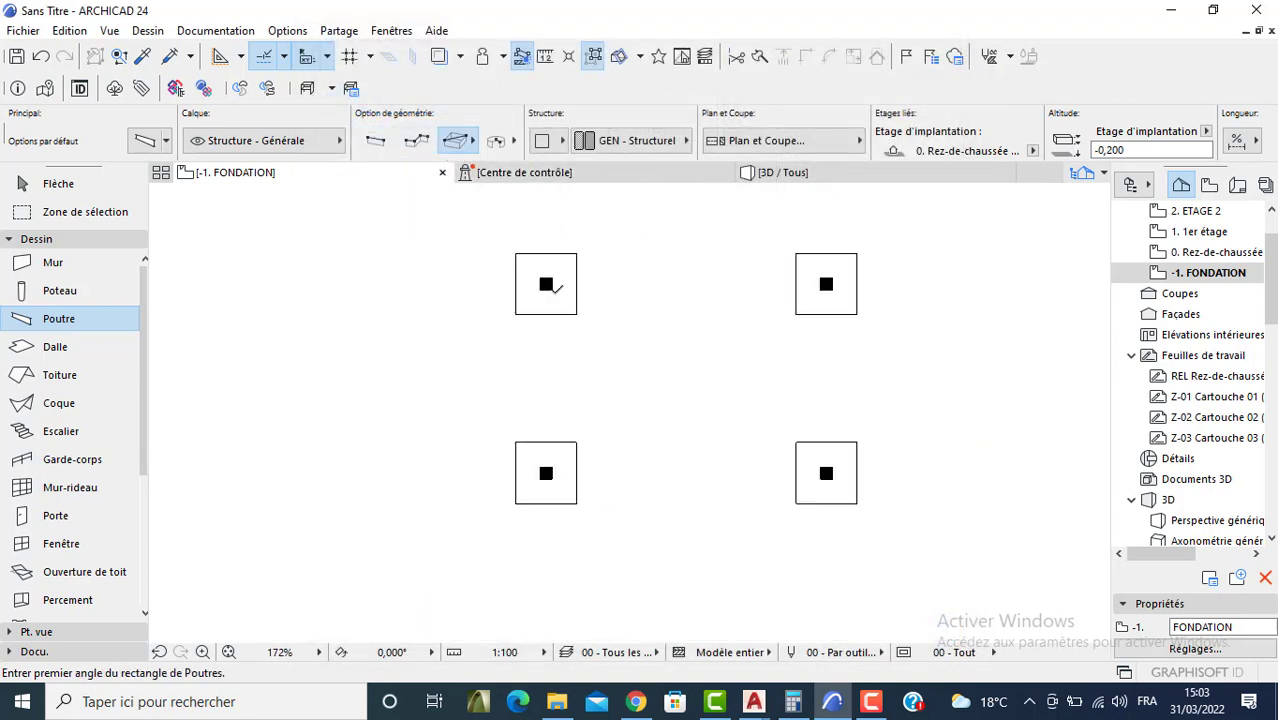
left_click(551, 288)
scroll(656, 308, "down", 5)
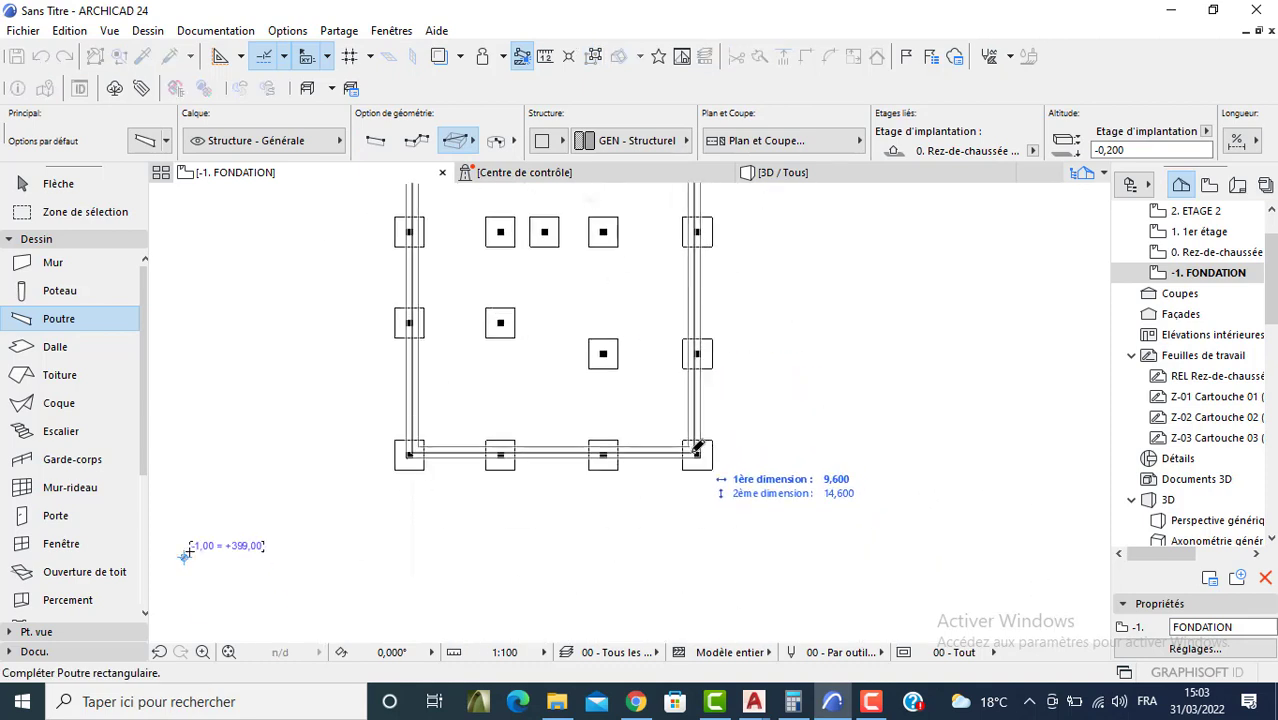
left_click(695, 448)
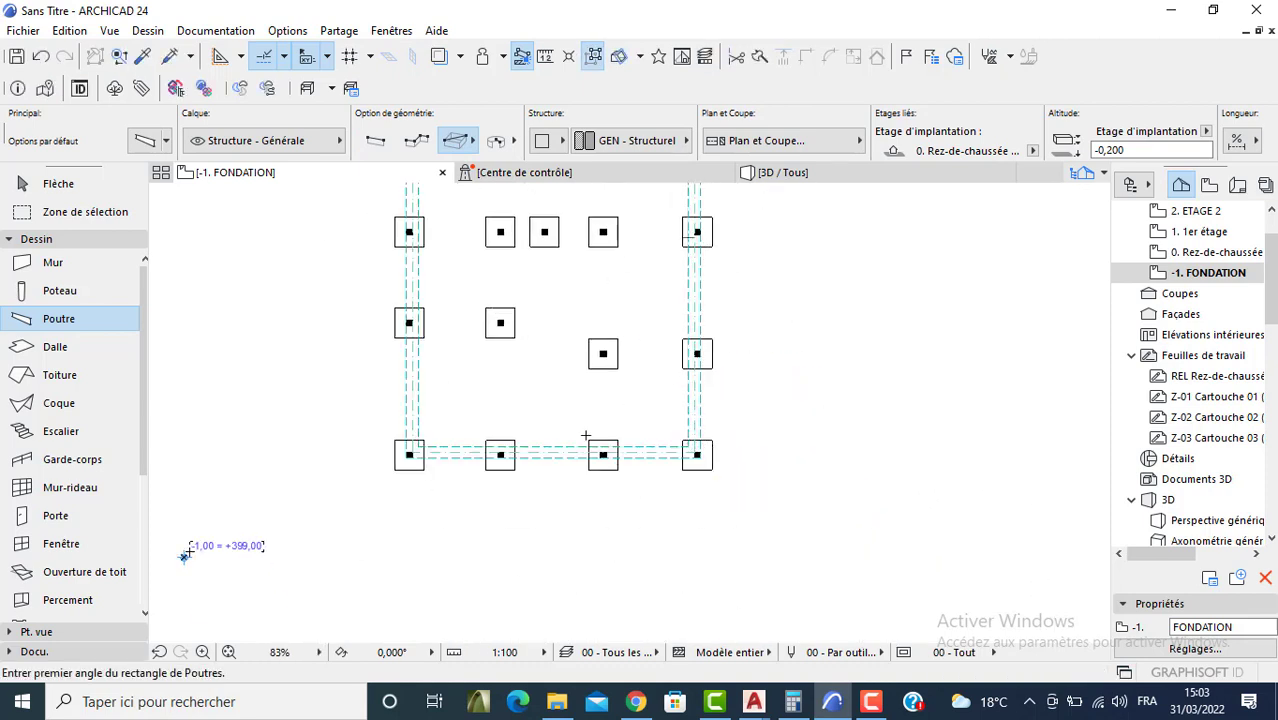
Step: Select the four perimeter beams and enable the surface override on all five of their model faces
left_click(650, 452, "shift")
left_click(695, 400, "shift")
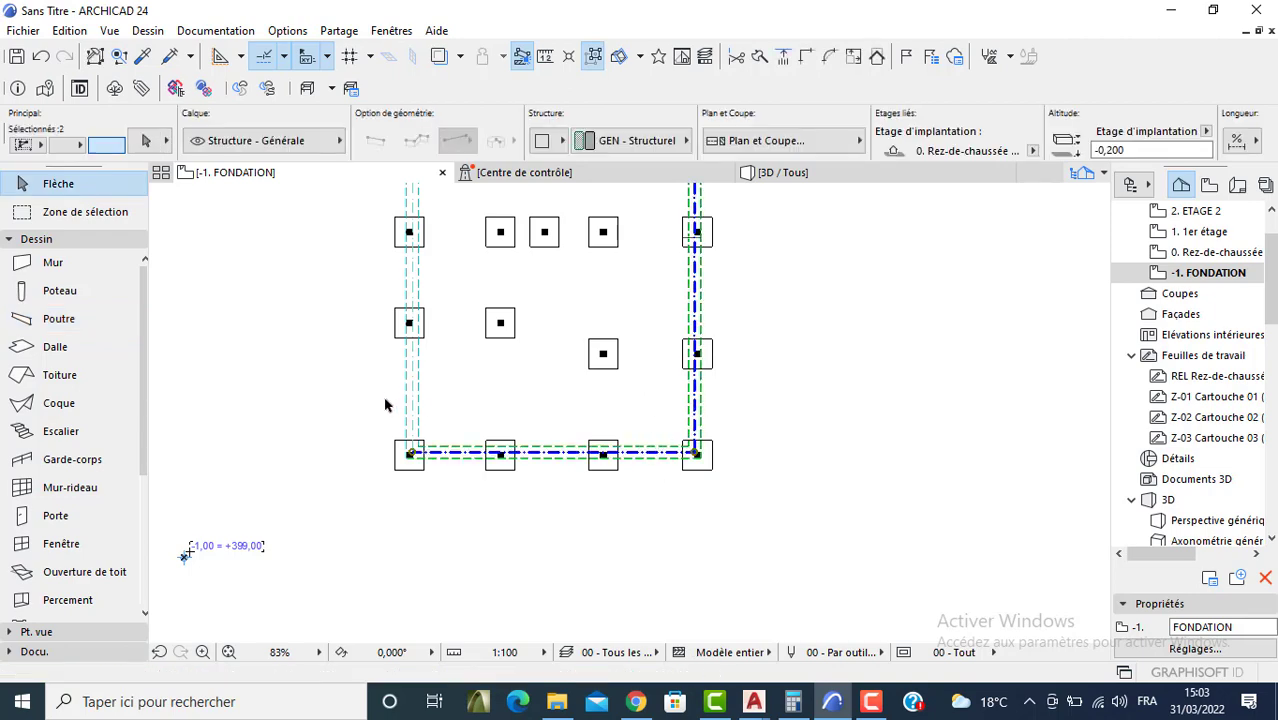
left_click(412, 364, "shift")
middle_click_drag(452, 243, 476, 422)
left_click(501, 213, "shift")
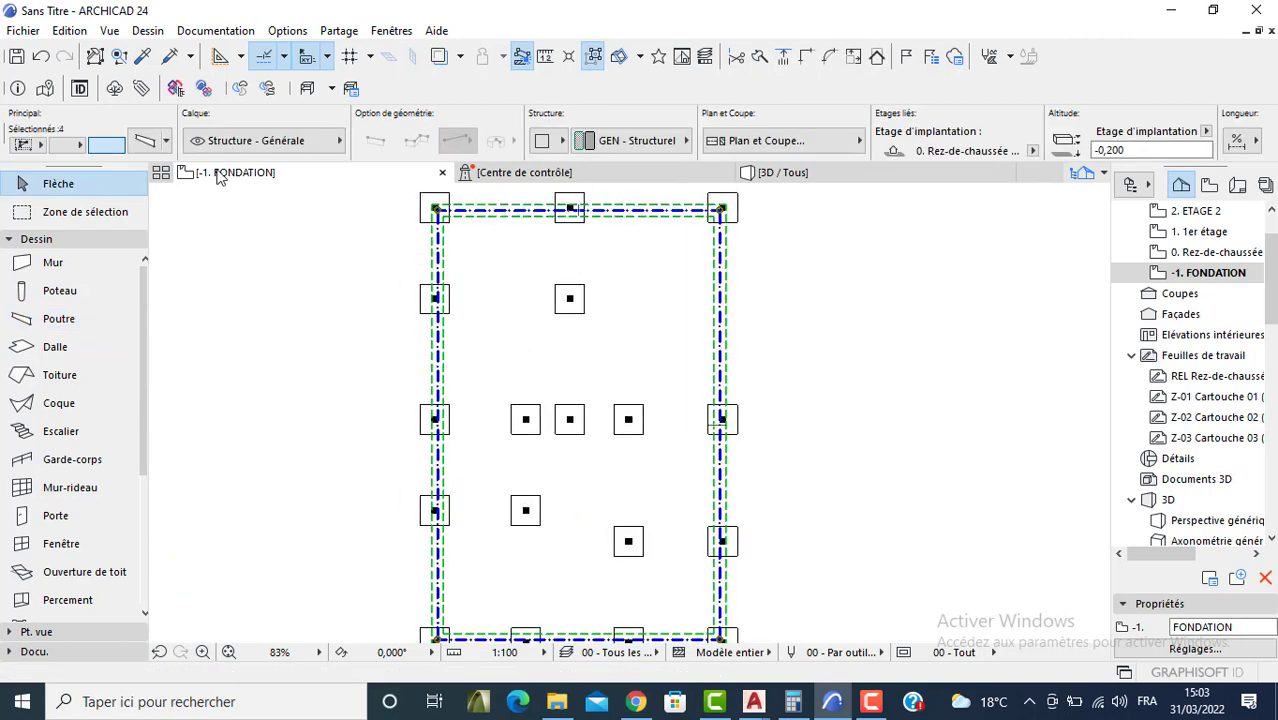
key("ctrl+t")
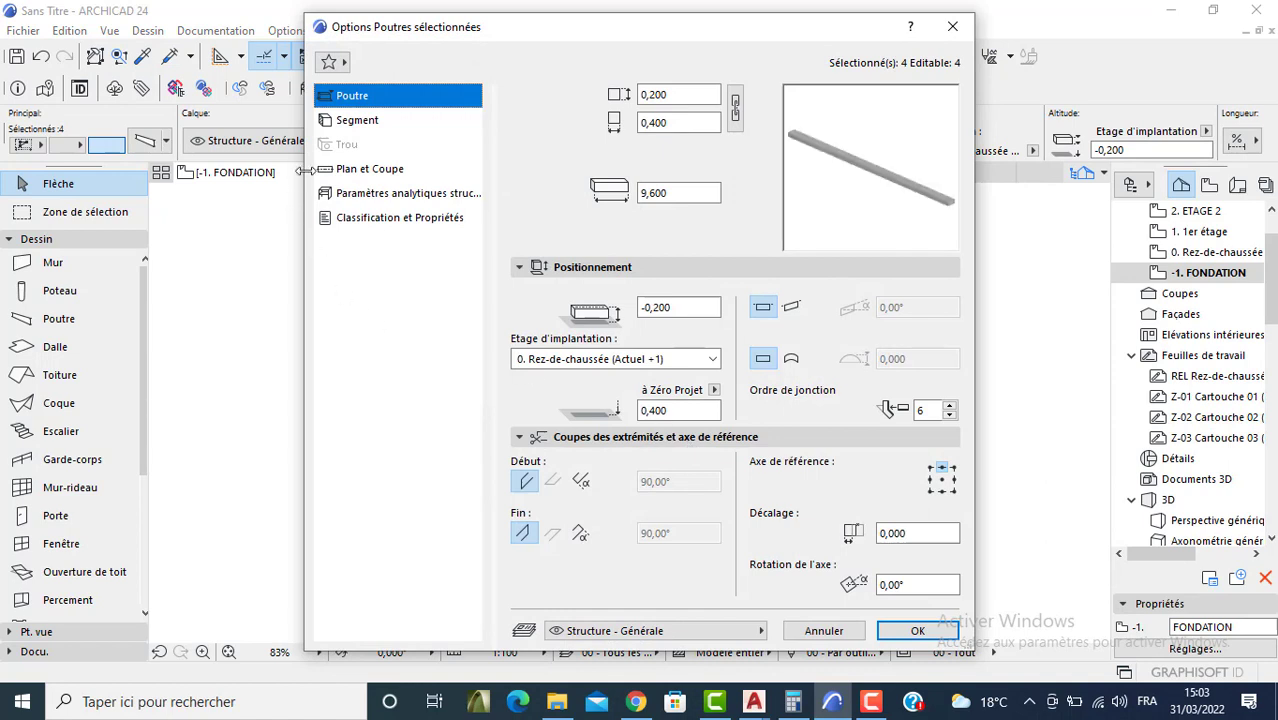
left_click(354, 120)
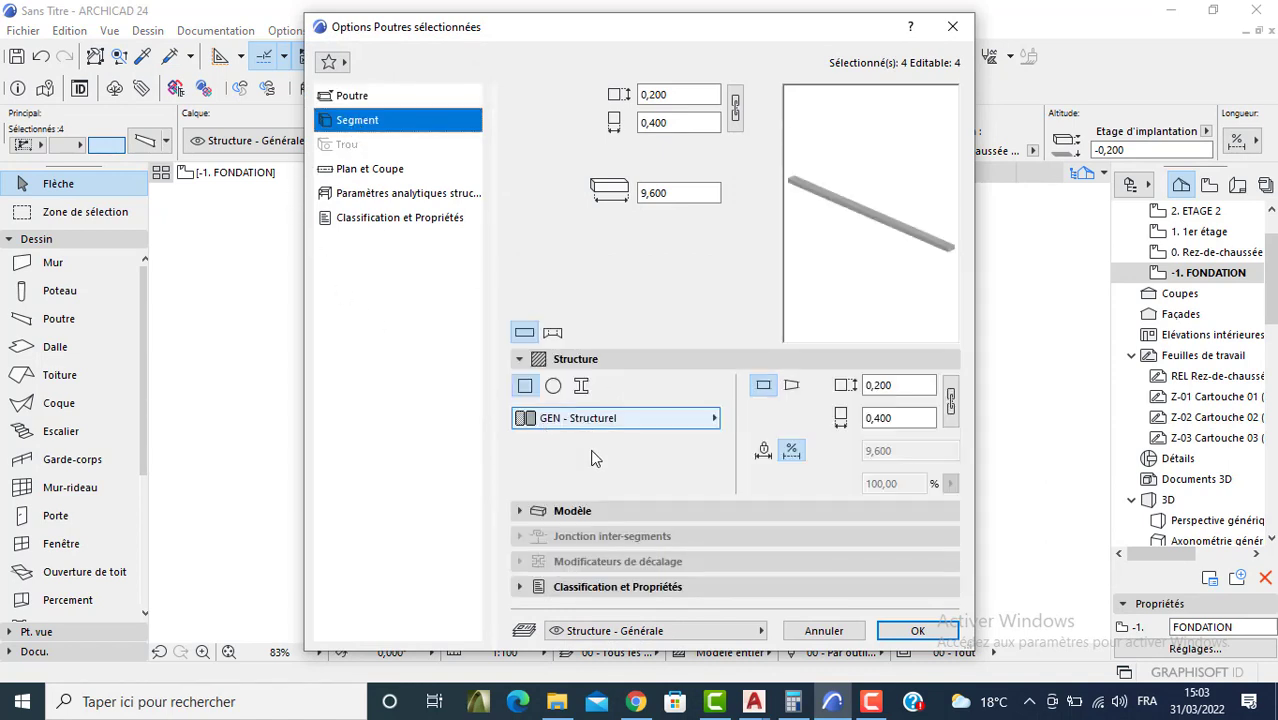
left_click(554, 510)
left_click(527, 457)
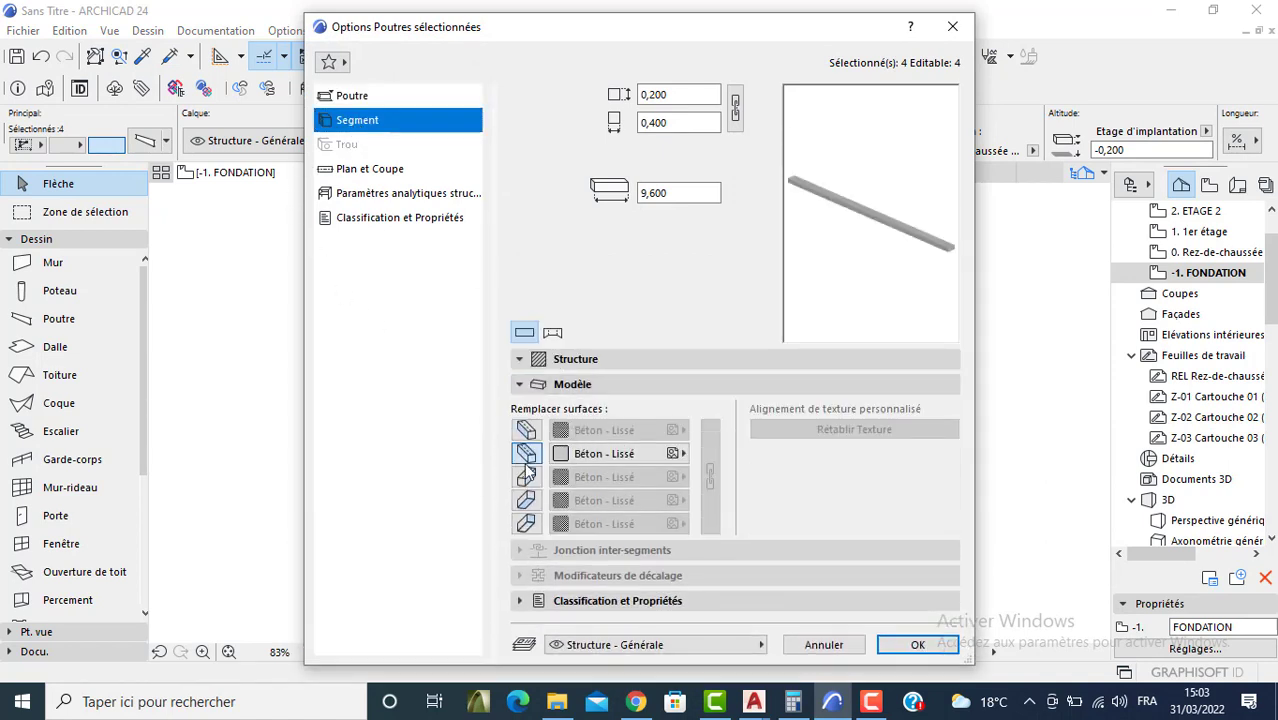
left_click(526, 430)
left_click(526, 477)
left_click(526, 500)
left_click(526, 524)
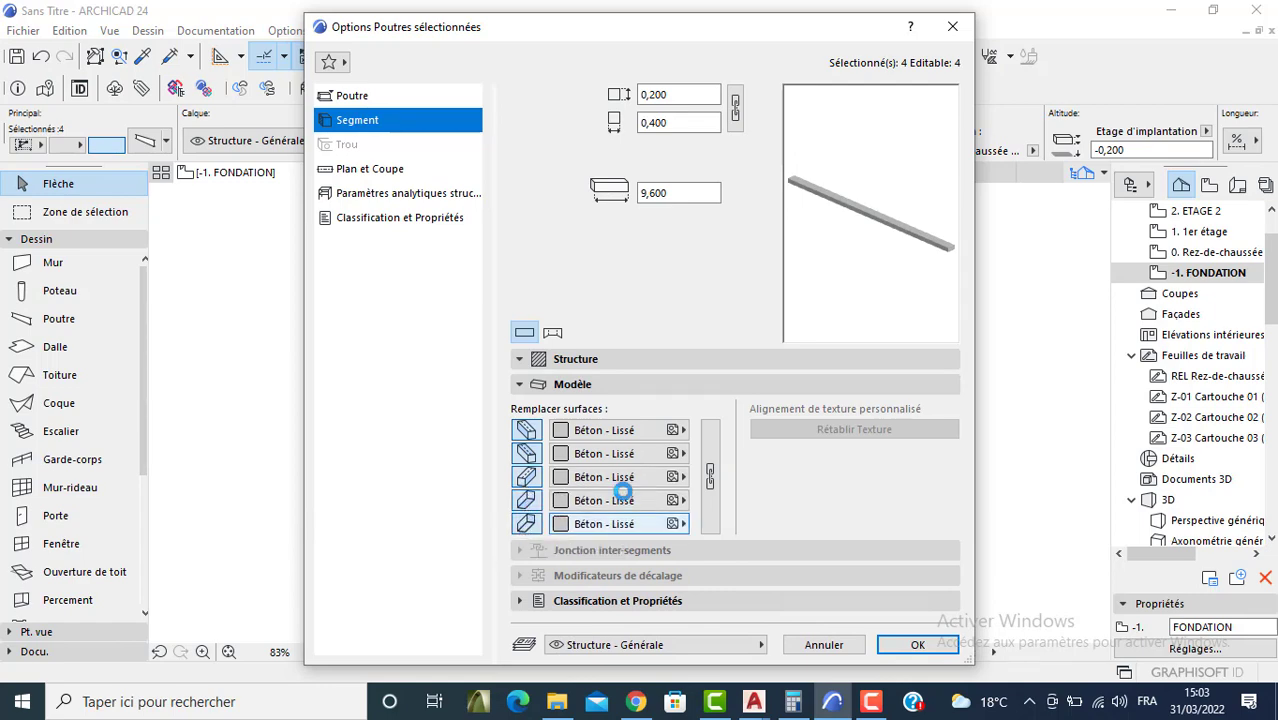
Step: Assign Béton - Brut to the selected beams' override surfaces and link all faces to it
left_click(657, 437)
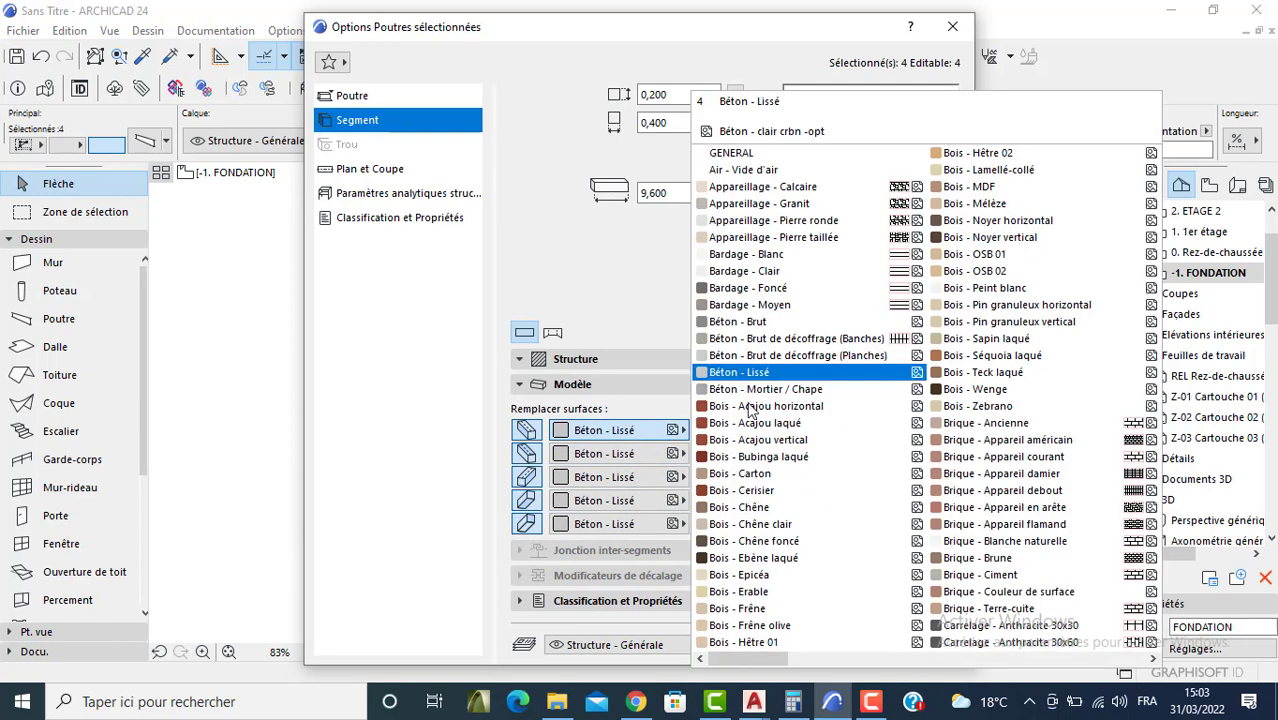
left_click(760, 322)
left_click(711, 447)
Step: Set the selected beams' cut line pen and uncut line pen to black pen 1
left_click(382, 169)
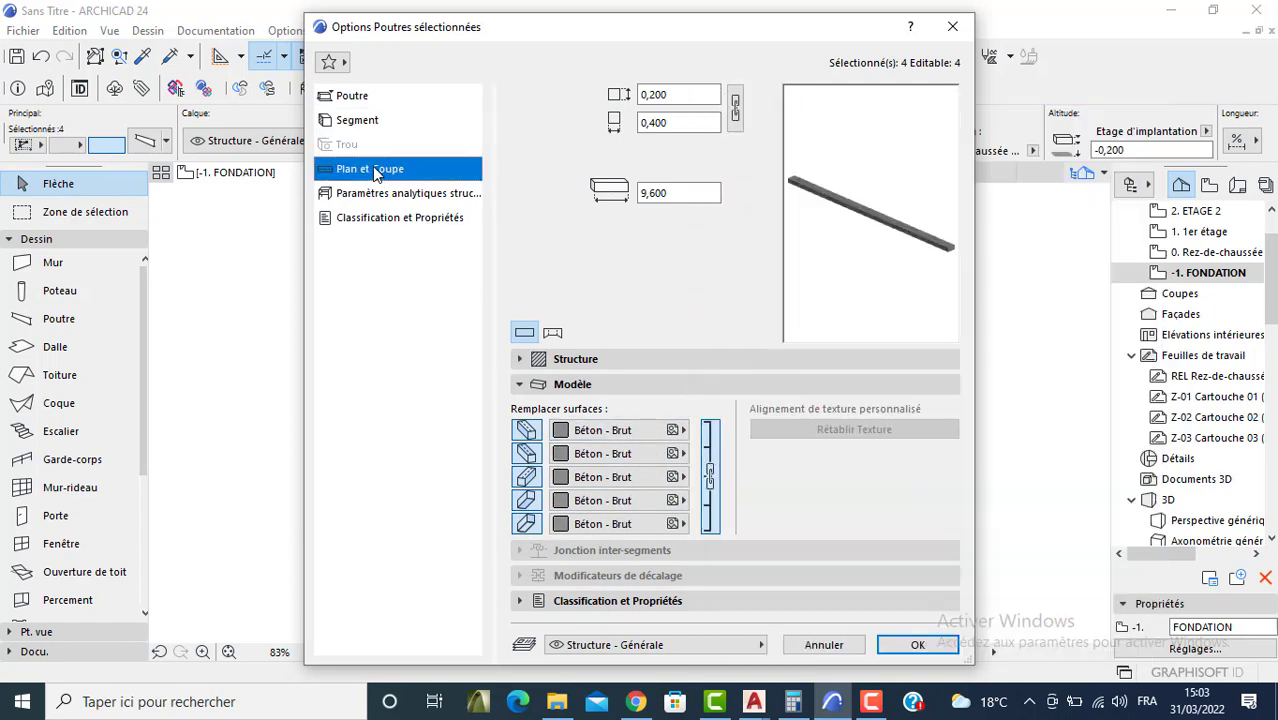
left_click(904, 525)
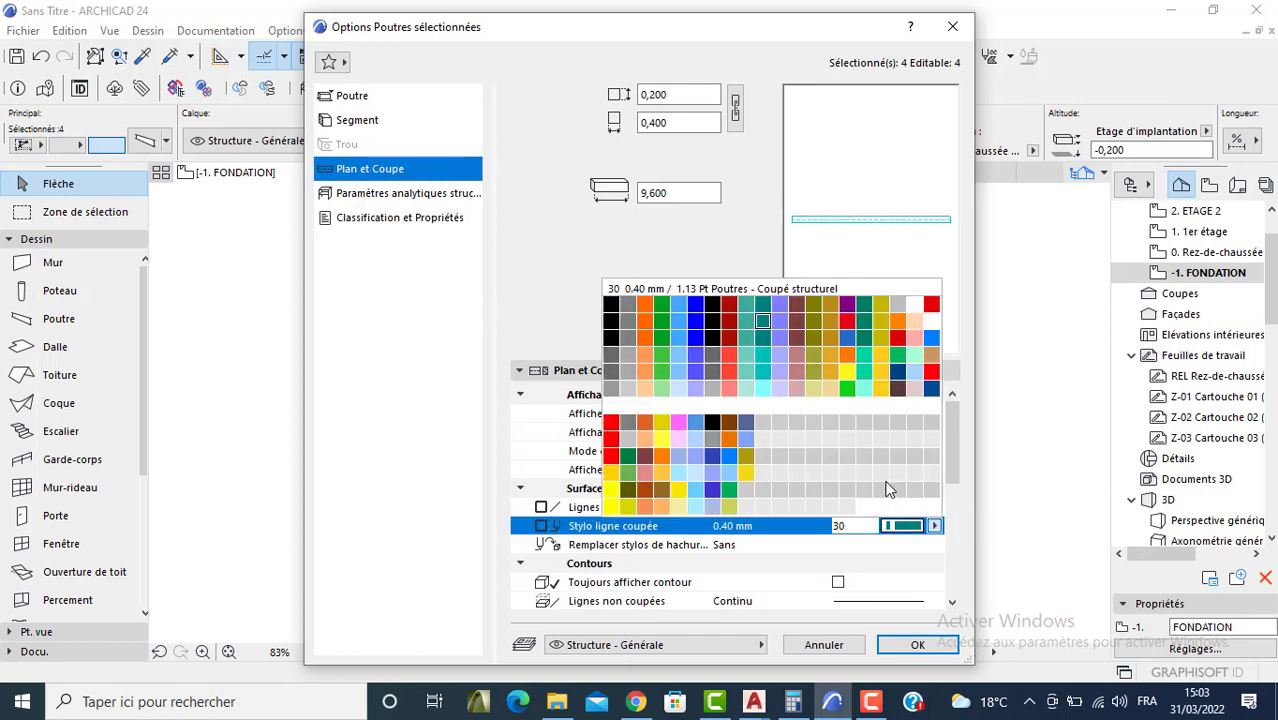
left_click(609, 304)
left_click_drag(955, 449, 946, 504)
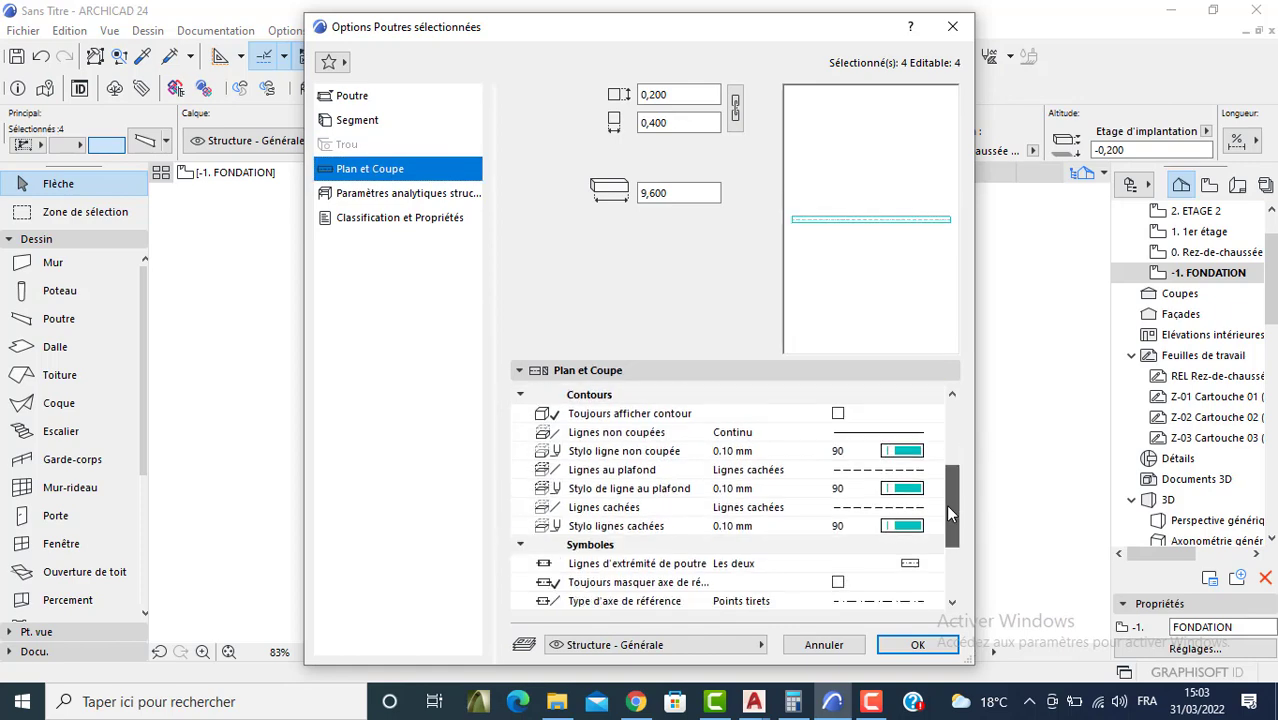
left_click(904, 451)
left_click(610, 245)
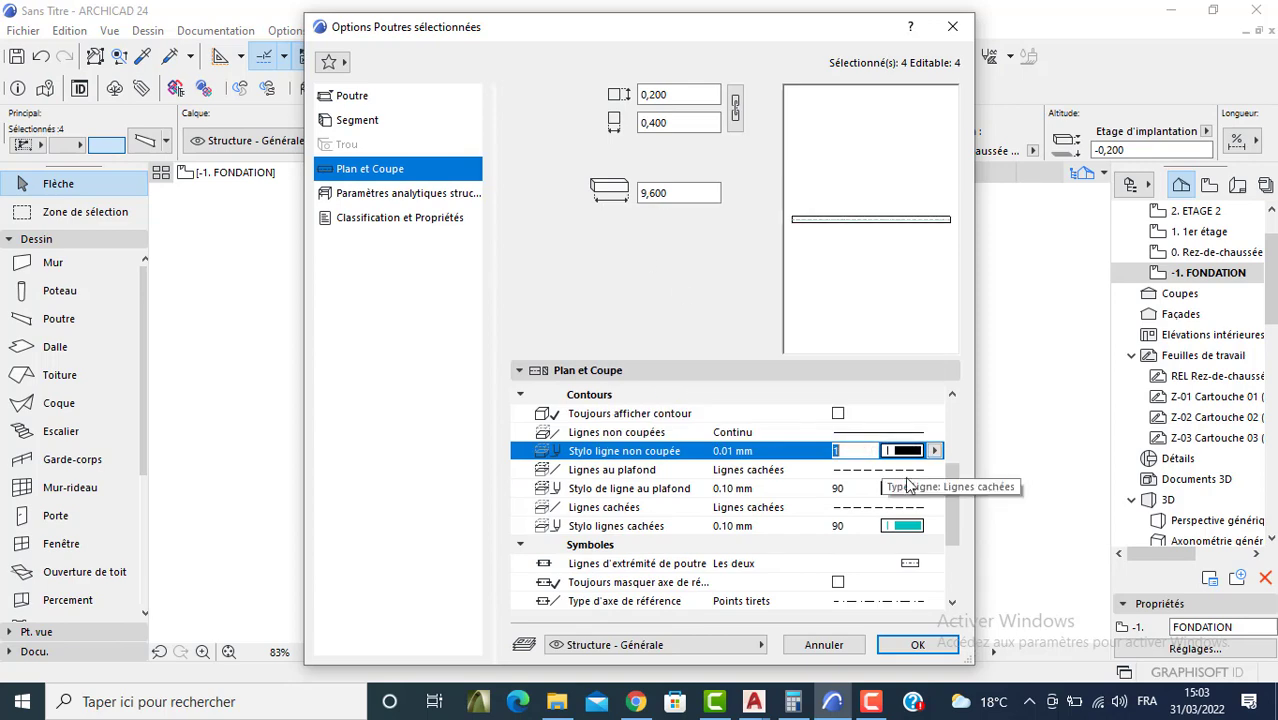
Step: Set the selected beams' overhead line pen and hidden line pen to black pen 1 (0.01 mm)
left_click(902, 488)
left_click(610, 268)
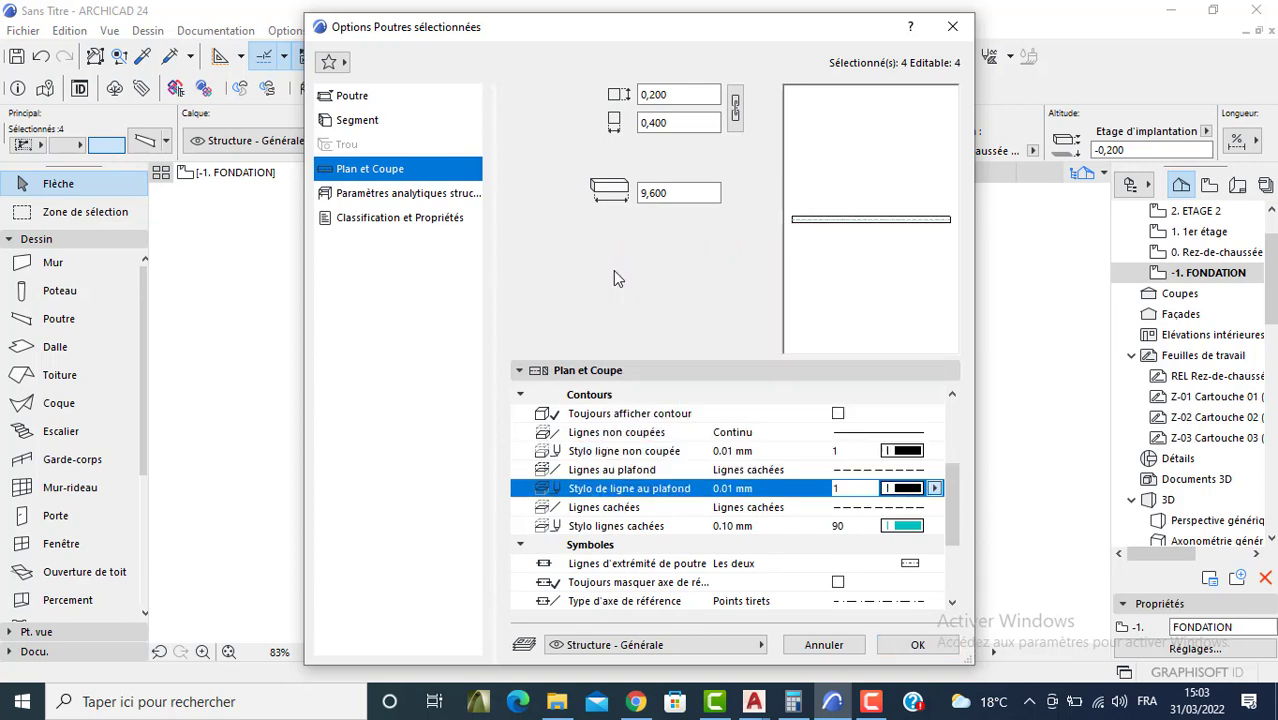
left_click(896, 528)
left_click(896, 528)
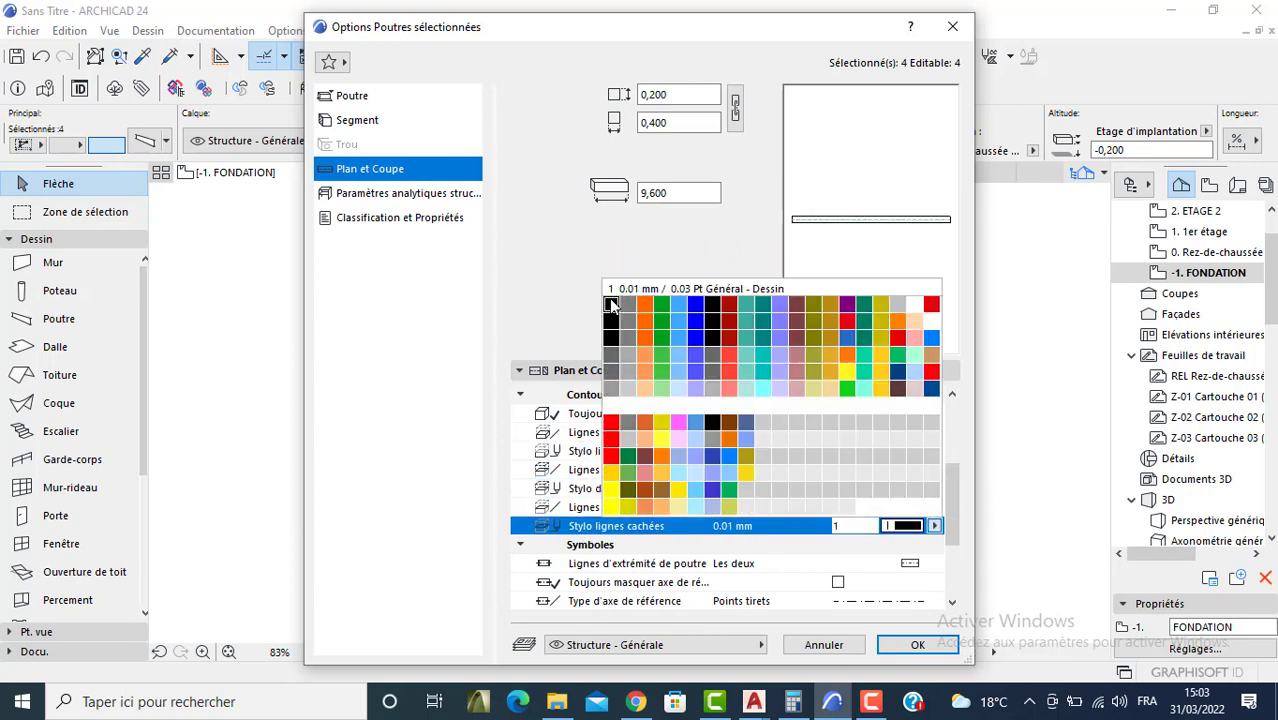
left_click(612, 305)
Step: Set the selected beams' reference axis pen and cover fill pen to black pen 1 (0.01 mm) and apply the settings
scroll(954, 511, "down", 2)
left_click(902, 488)
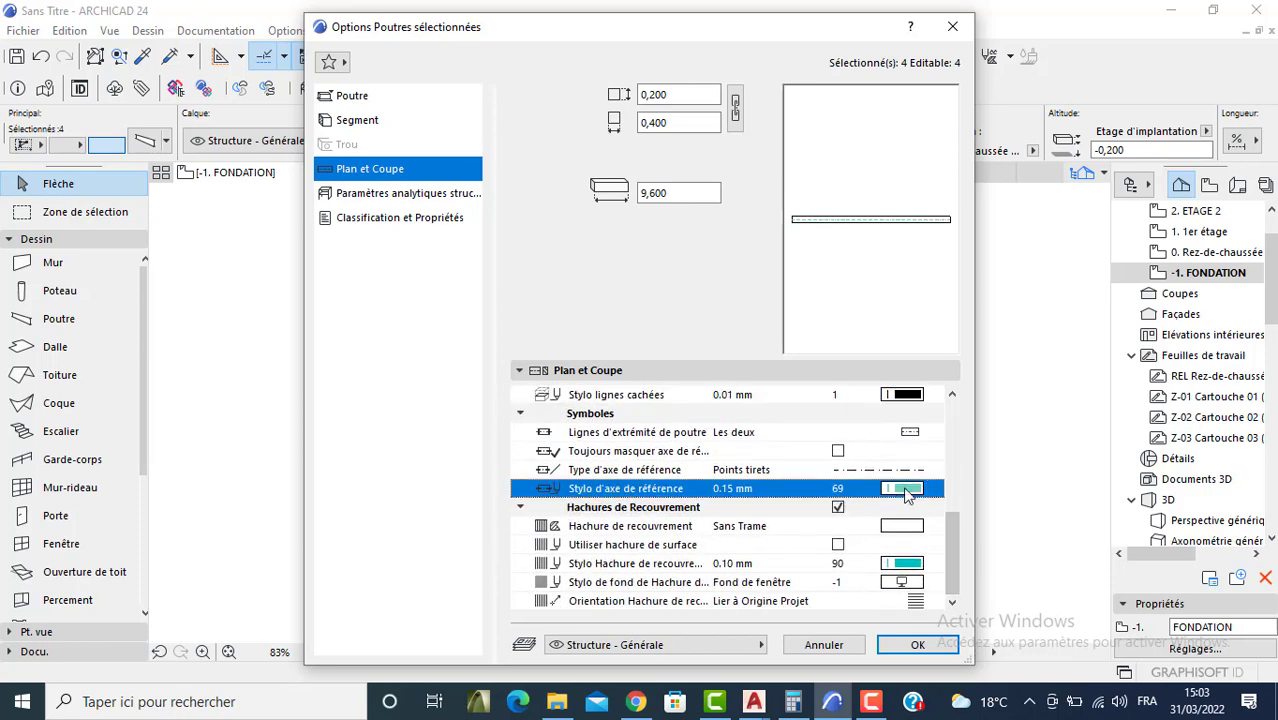
left_click(902, 488)
left_click(622, 279)
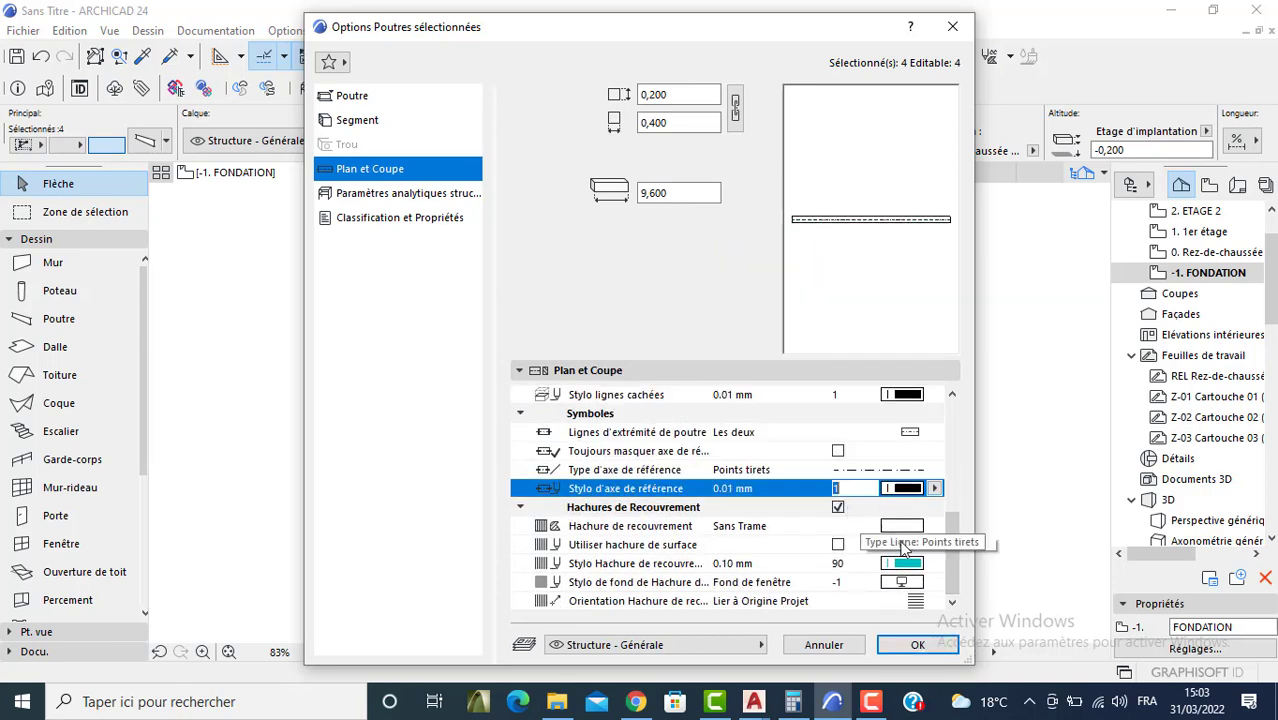
left_click(904, 563)
left_click(611, 343)
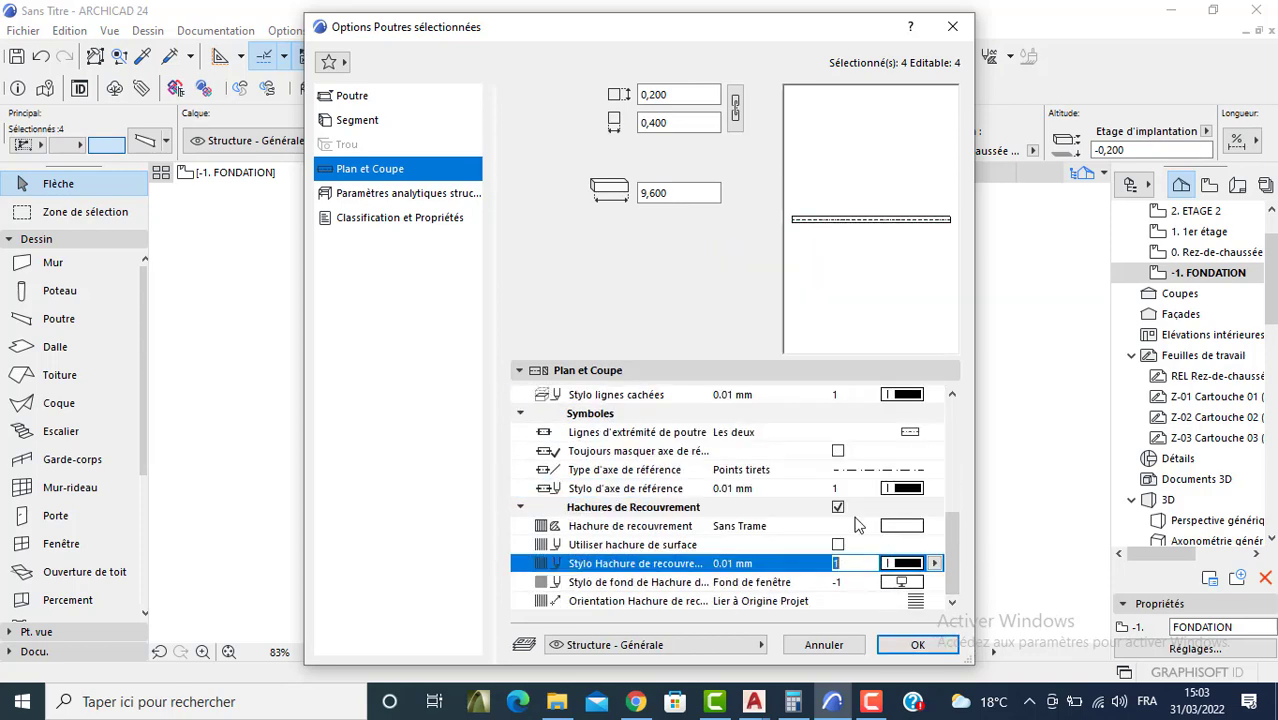
left_click(912, 642)
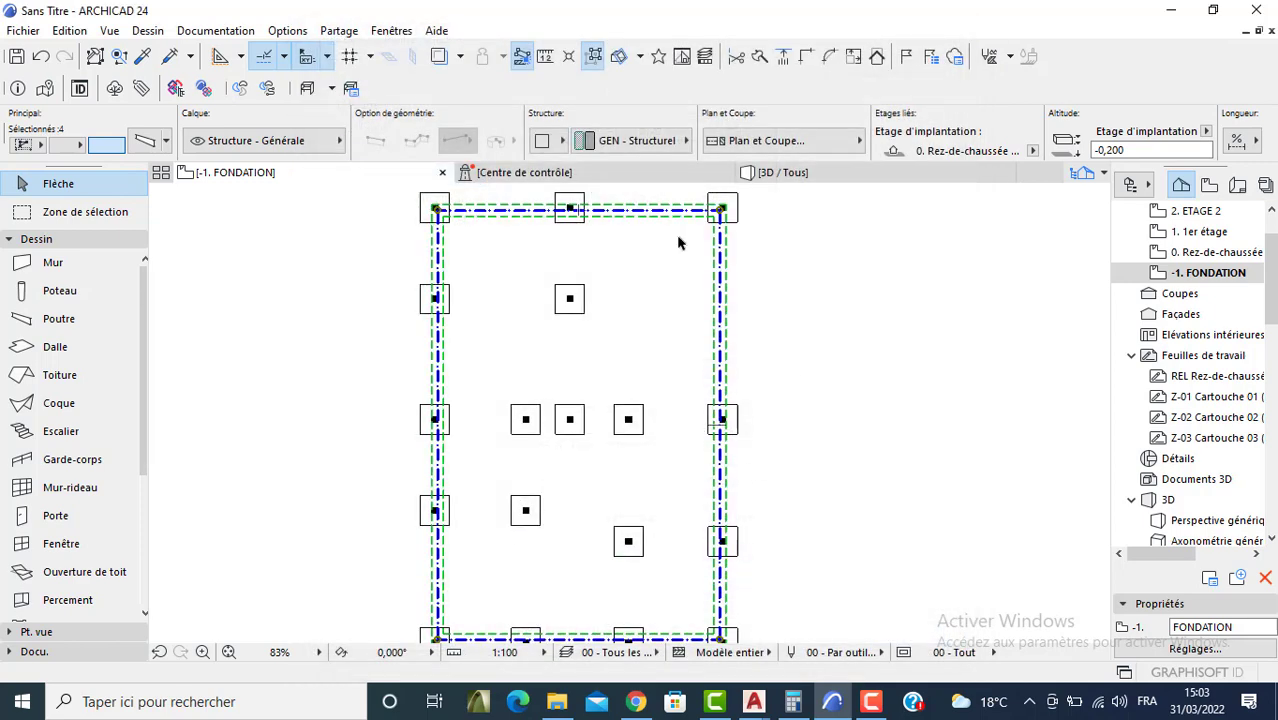
Step: Inspect the foundation model in the 3D view and return to the FONDATION floor plan
left_click(775, 176)
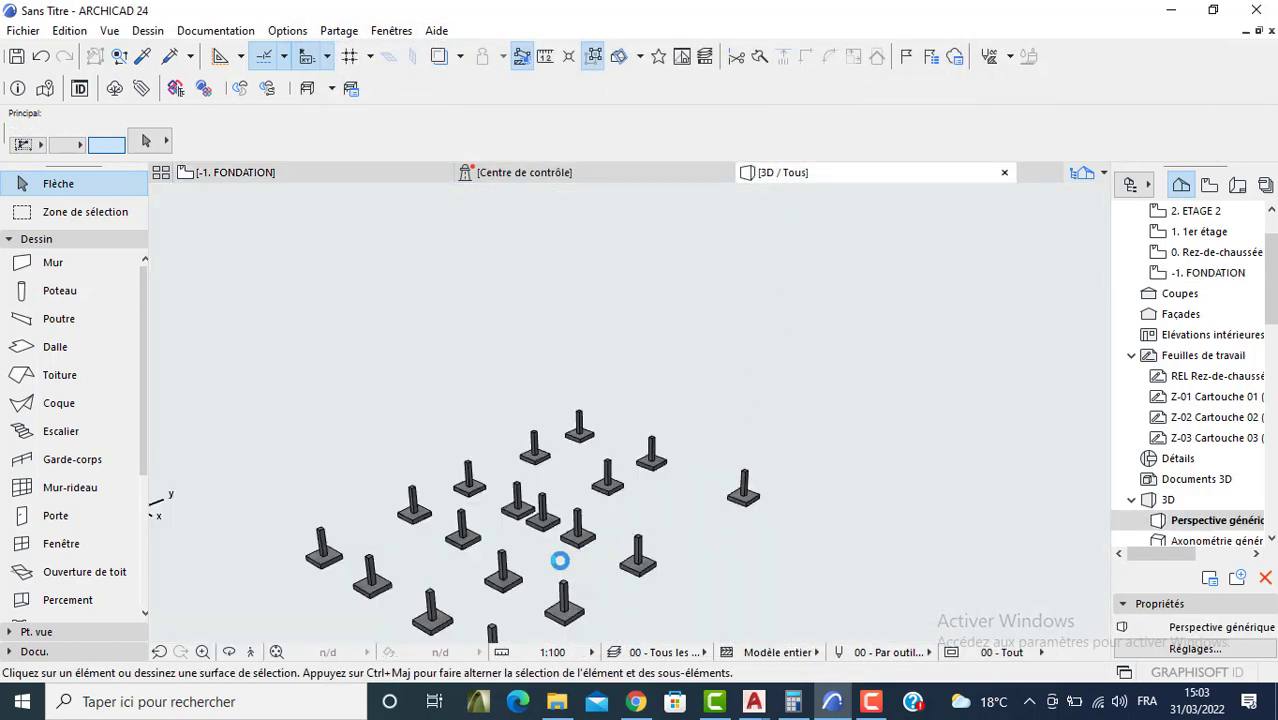
middle_click_drag(481, 503, 555, 515, "shift")
scroll(500, 510, "up", 2)
key("F2")
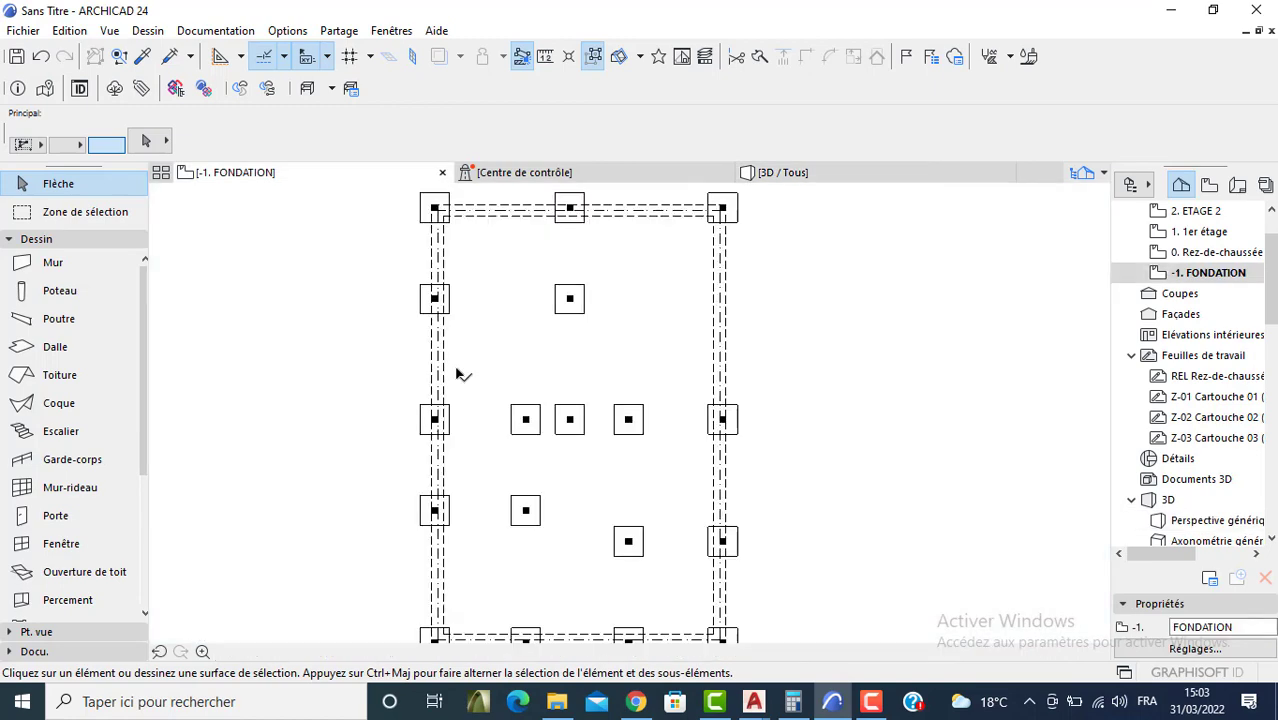
Step: Draw a chained beam from the upper middle column 7 m down to the central column and 4.8 m across to the right perimeter beam
left_click(60, 320)
scroll(555, 212, "up", 3)
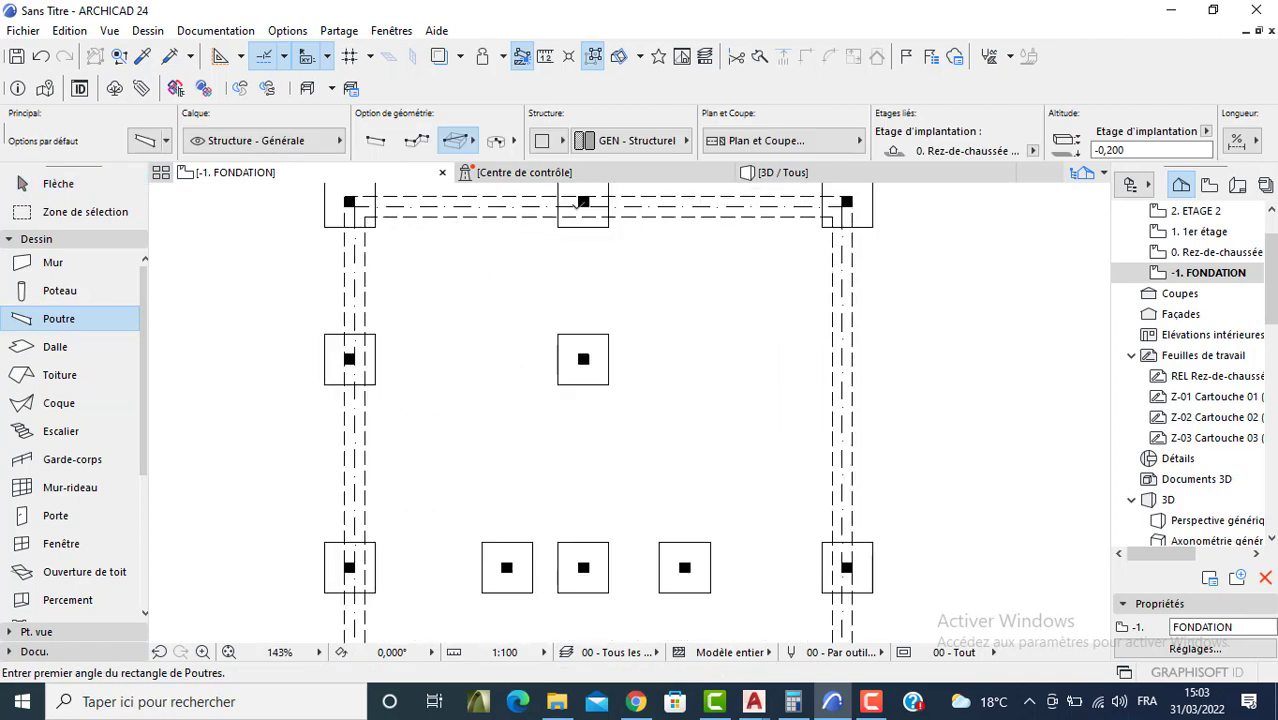
left_click(583, 202)
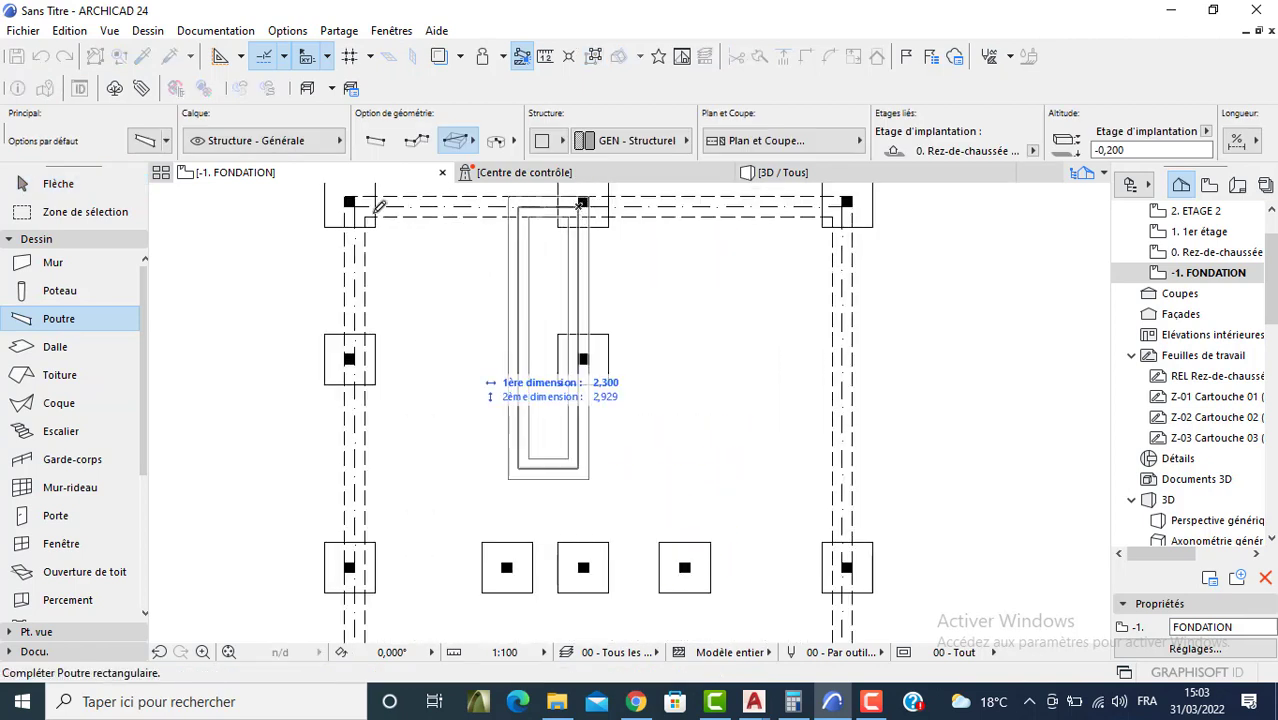
left_click(416, 140)
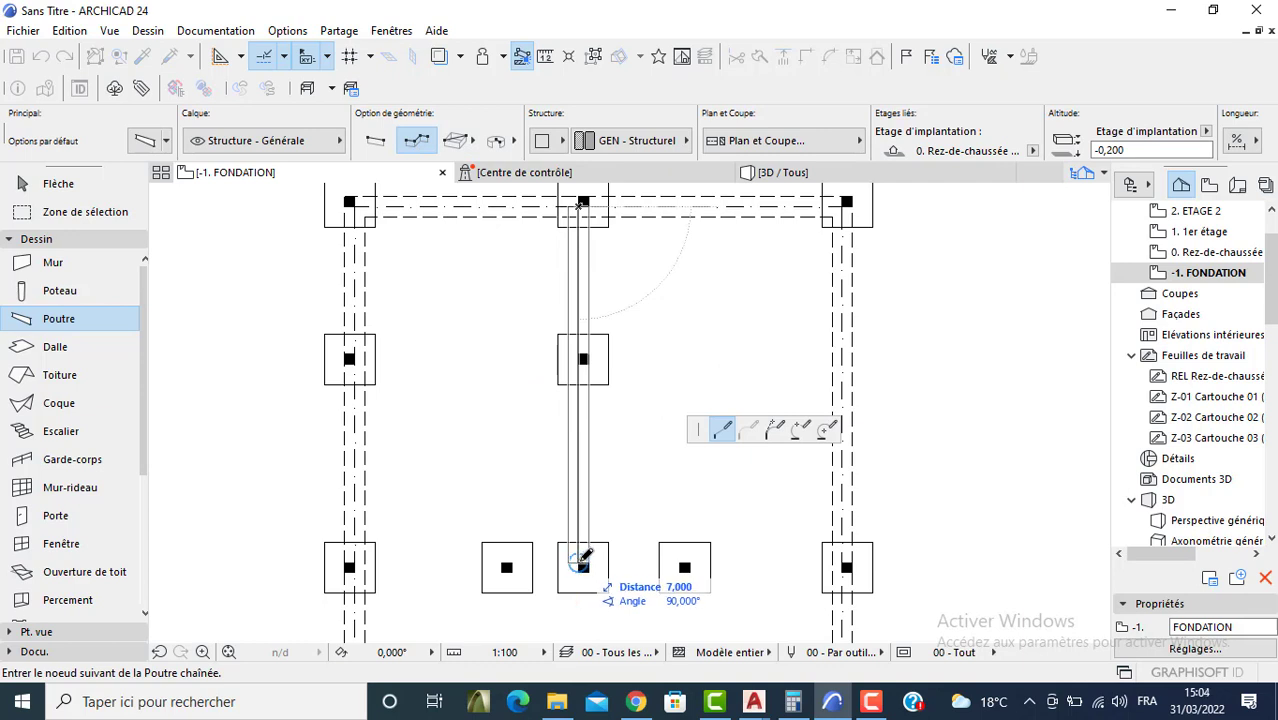
left_click(580, 564)
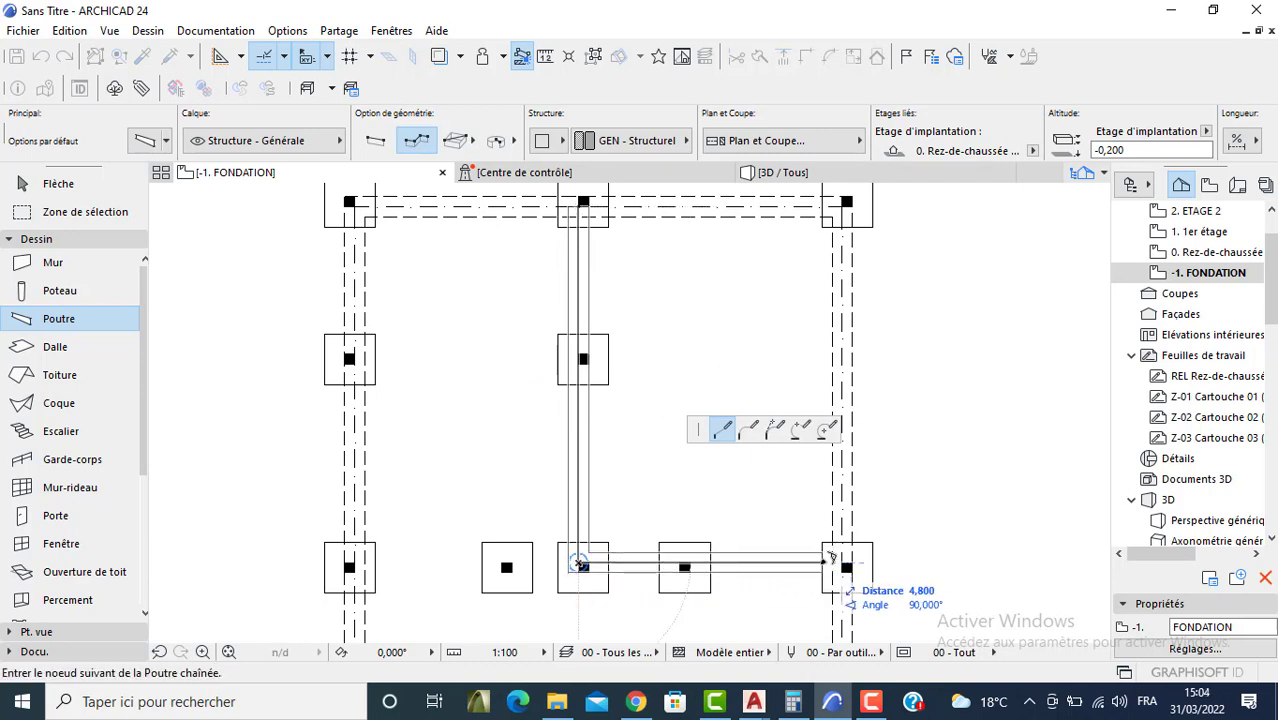
double_click(826, 561)
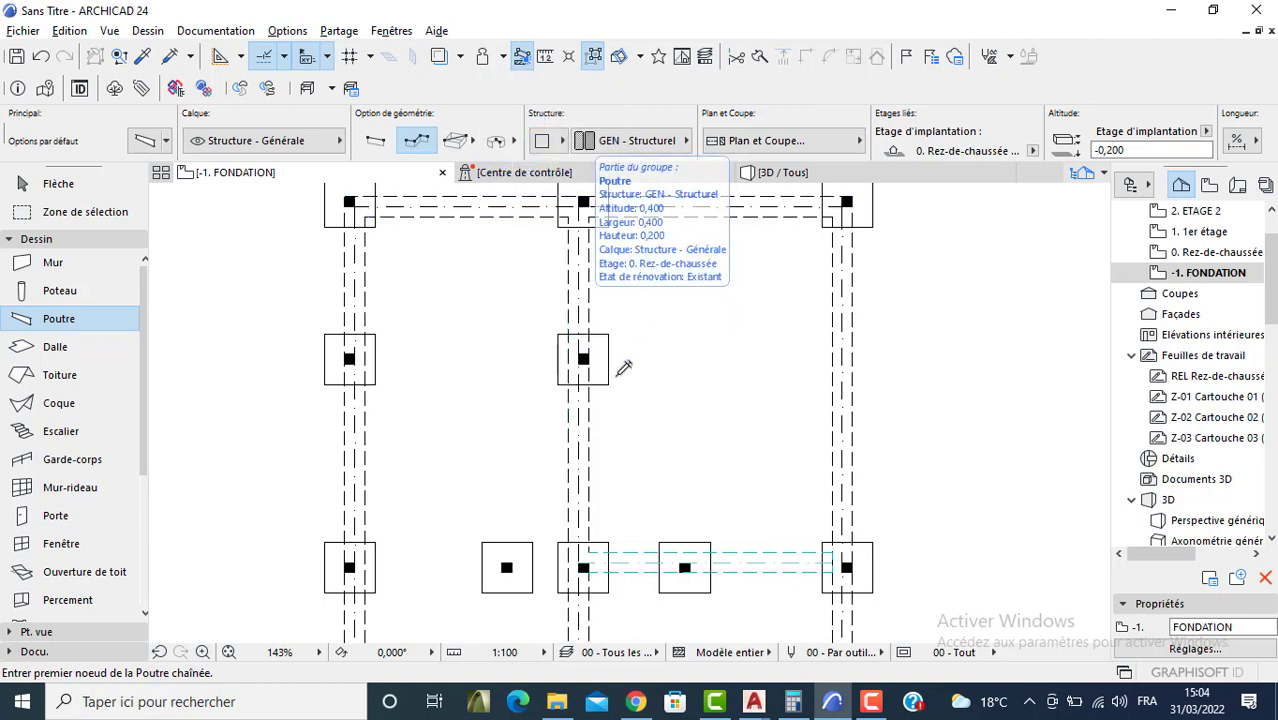
Step: Undo the last beam change and trim the two inner beams' ends that overhang past the central and right-hand columns
key("ctrl+z")
scroll(571, 400, "down", 2)
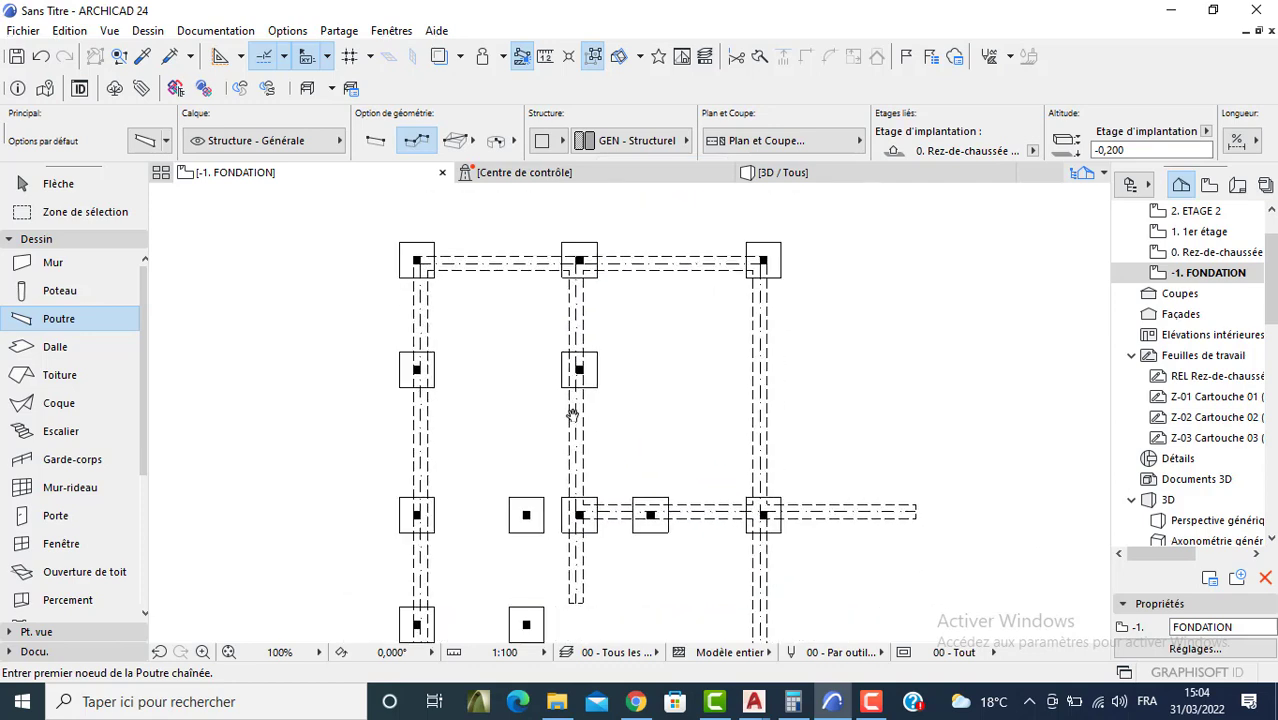
middle_click_drag(573, 413, 521, 336)
key("Escape")
left_click(790, 449, "ctrl")
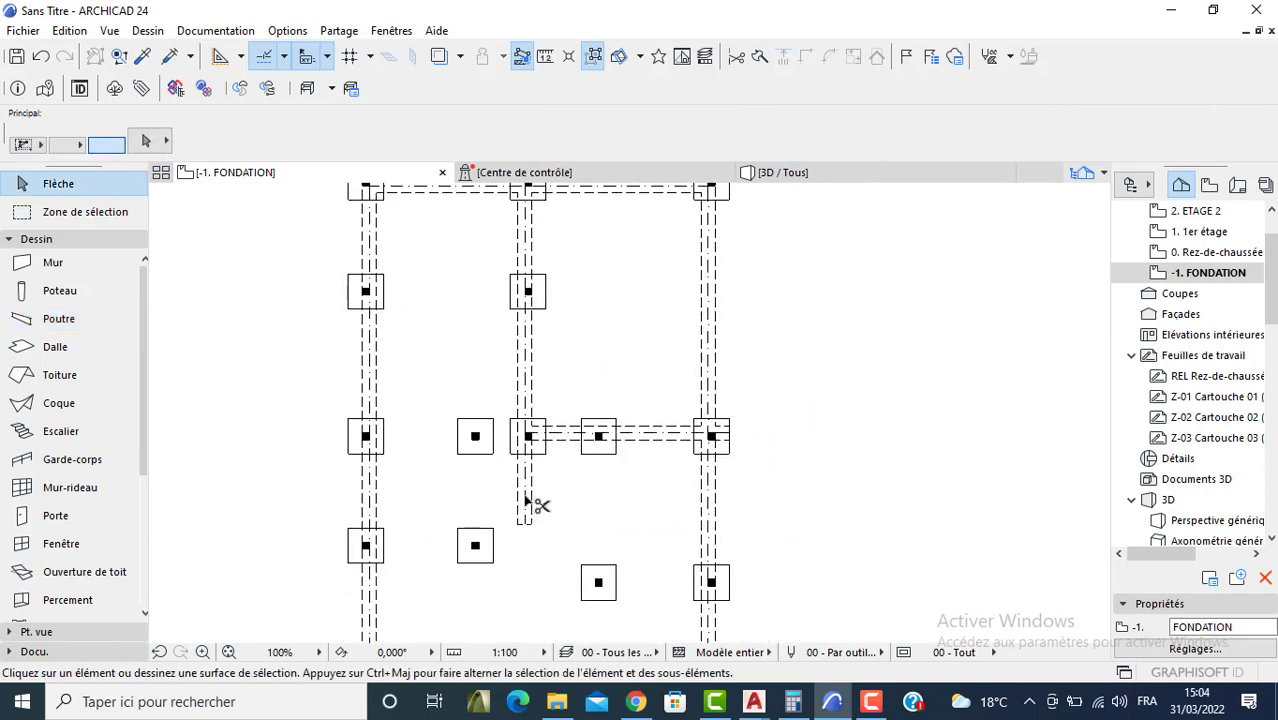
scroll(690, 433, "up", 3)
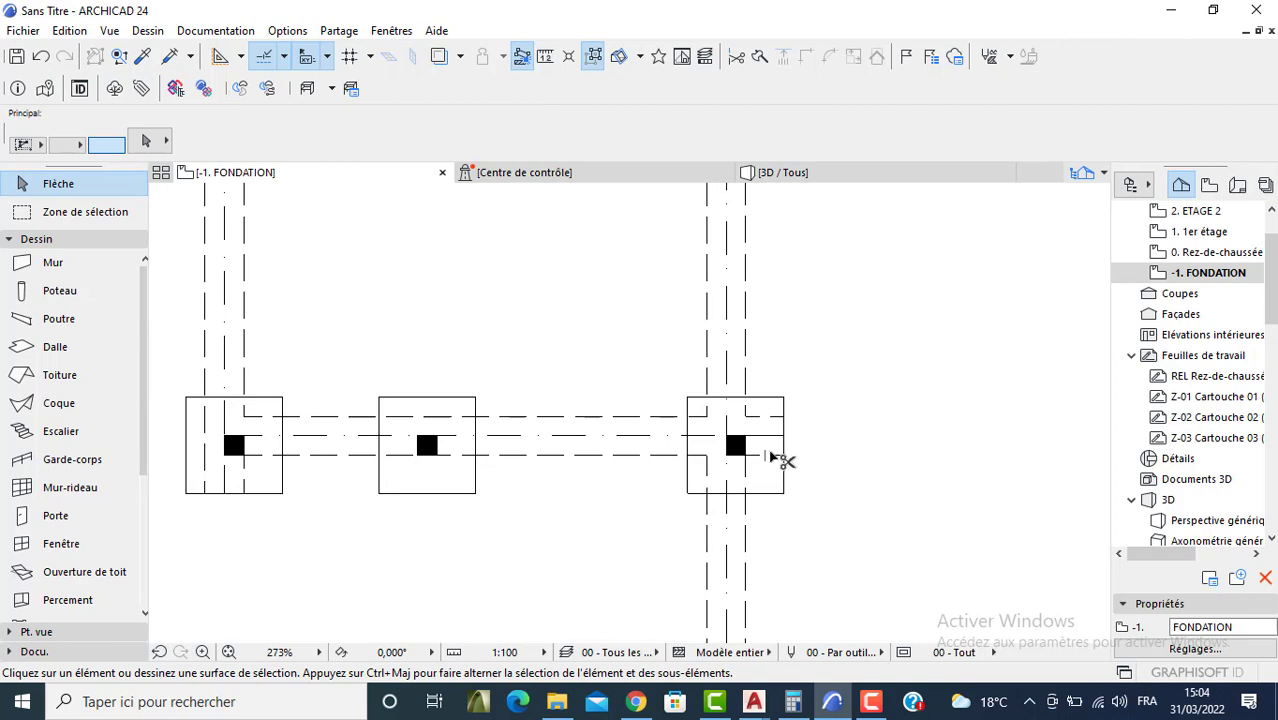
scroll(330, 504, "down", 1)
middle_click_drag(330, 504, 491, 431)
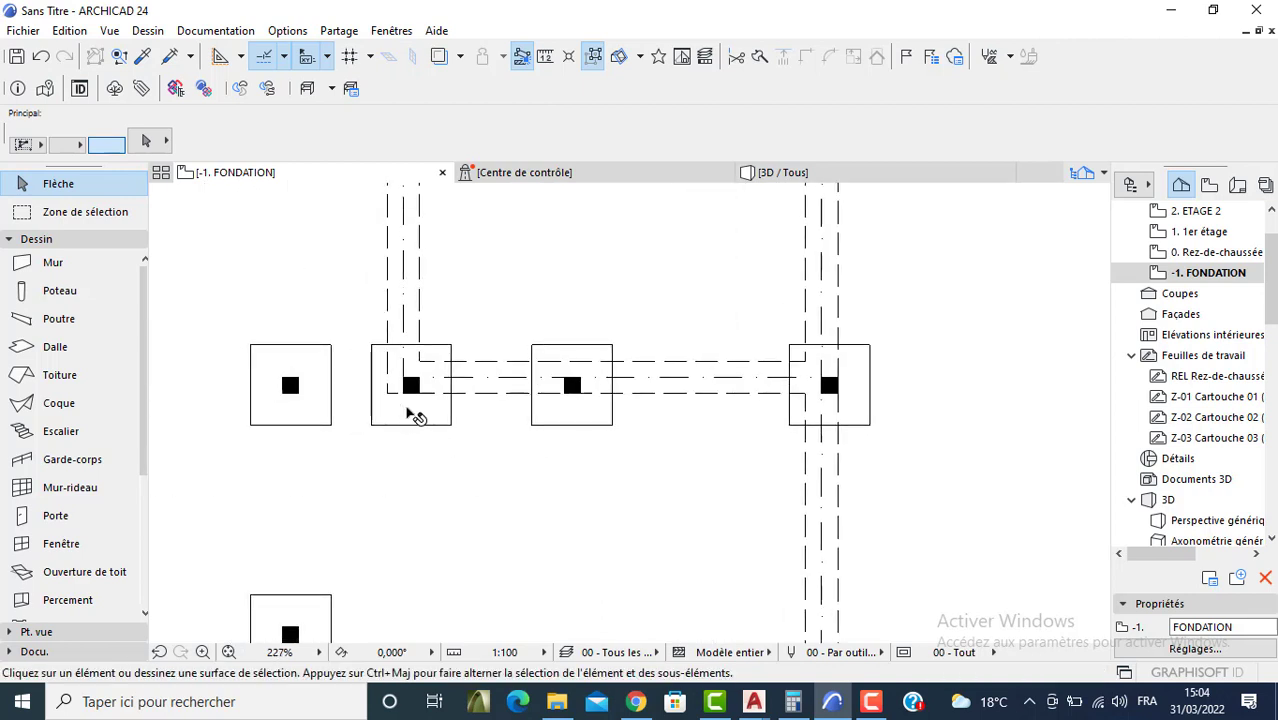
scroll(415, 415, "down", 3)
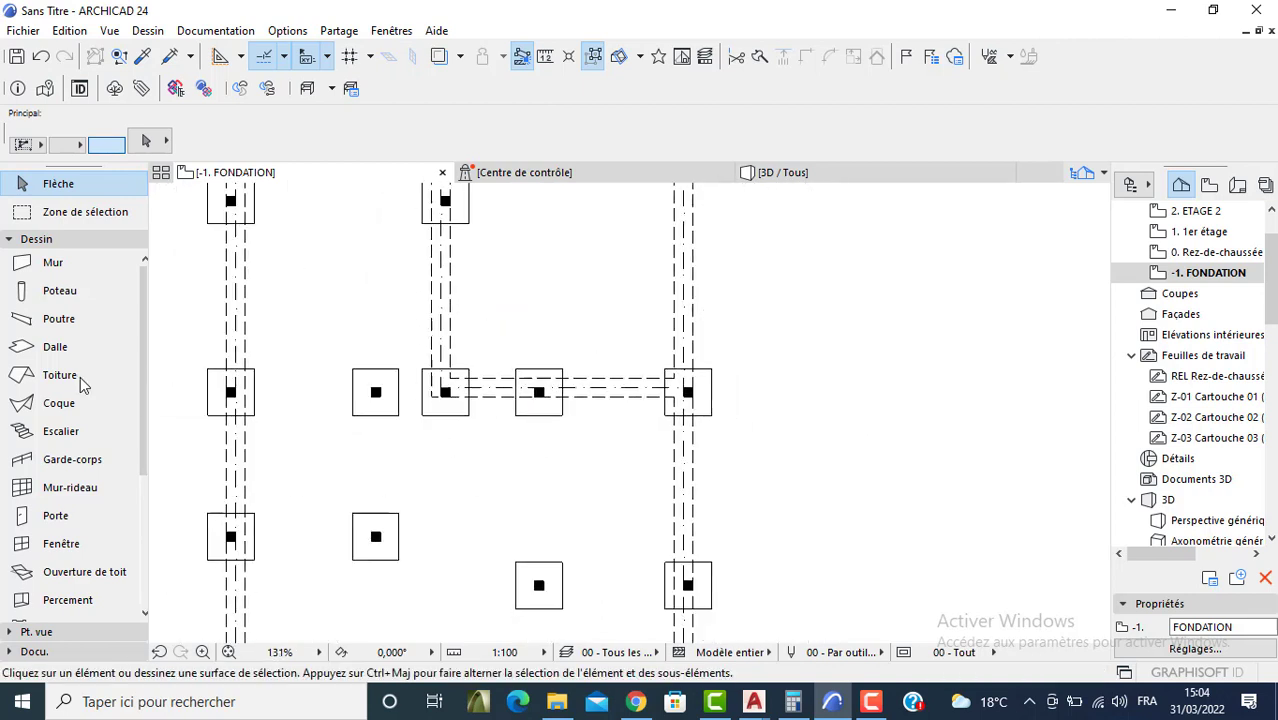
Step: Set the default beam width to 0.2 m
double_click(47, 321)
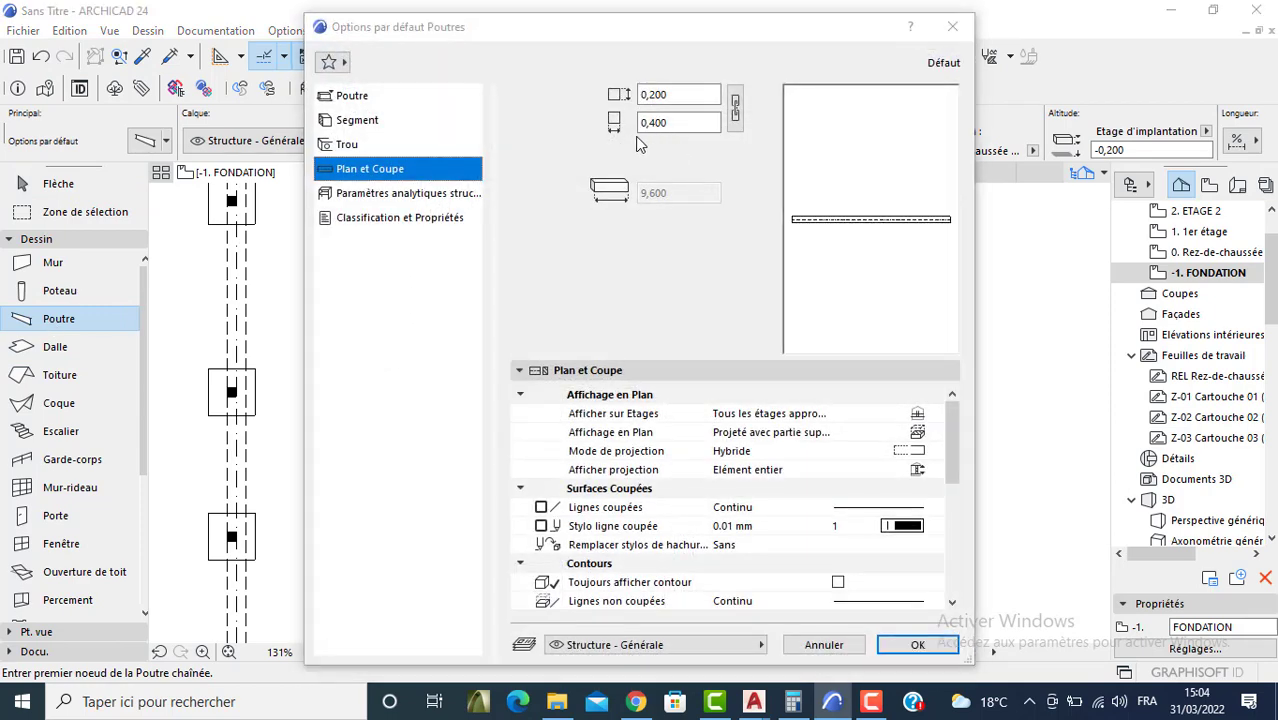
left_click(671, 123)
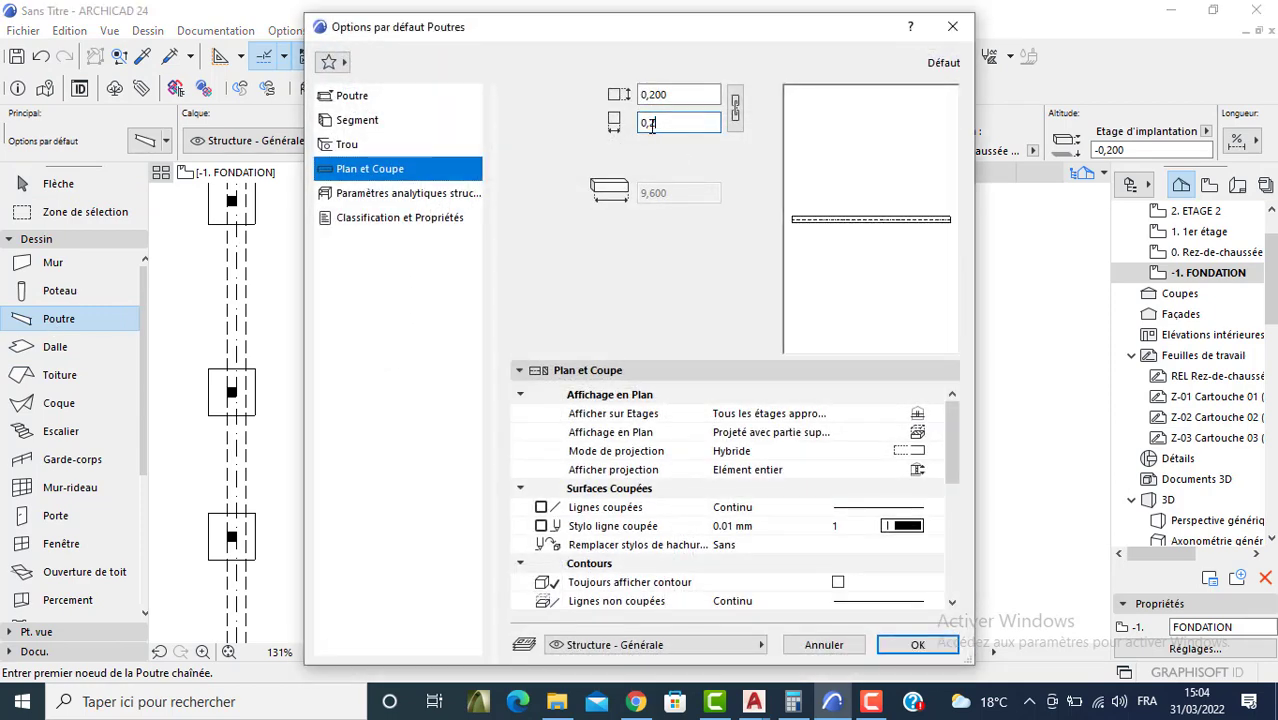
key("Return")
Step: Draw a single straight beam along the middle row from the left perimeter column to the inner vertical beam
scroll(267, 404, "up", 5)
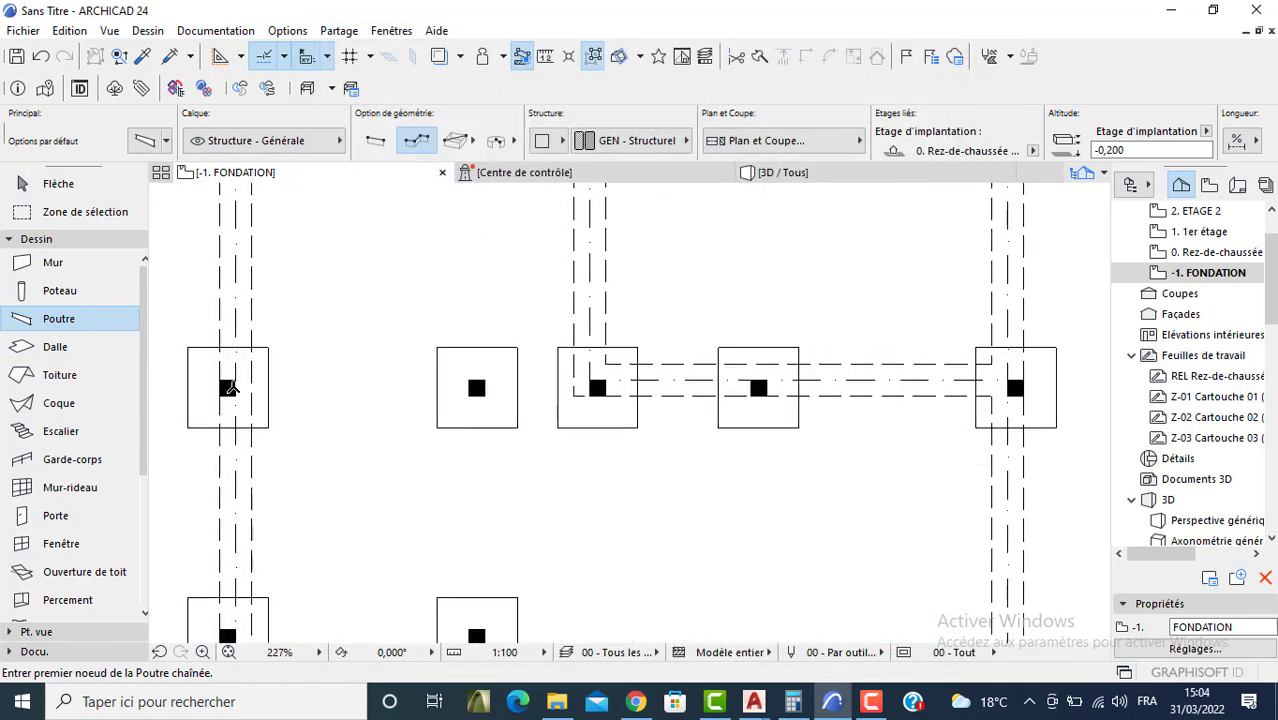
left_click(234, 388)
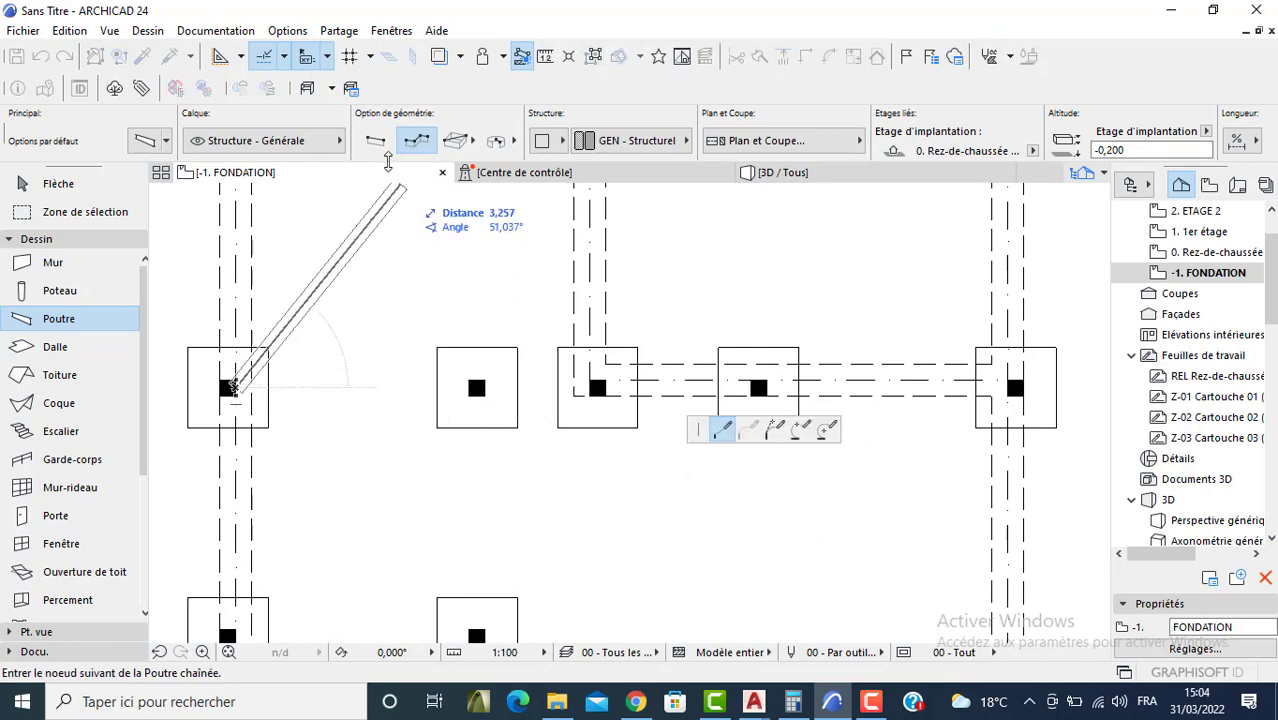
left_click(573, 386)
Step: Draw a vertical beam from the middle row's second column down to the bottom perimeter beam
middle_click_drag(445, 402, 443, 221)
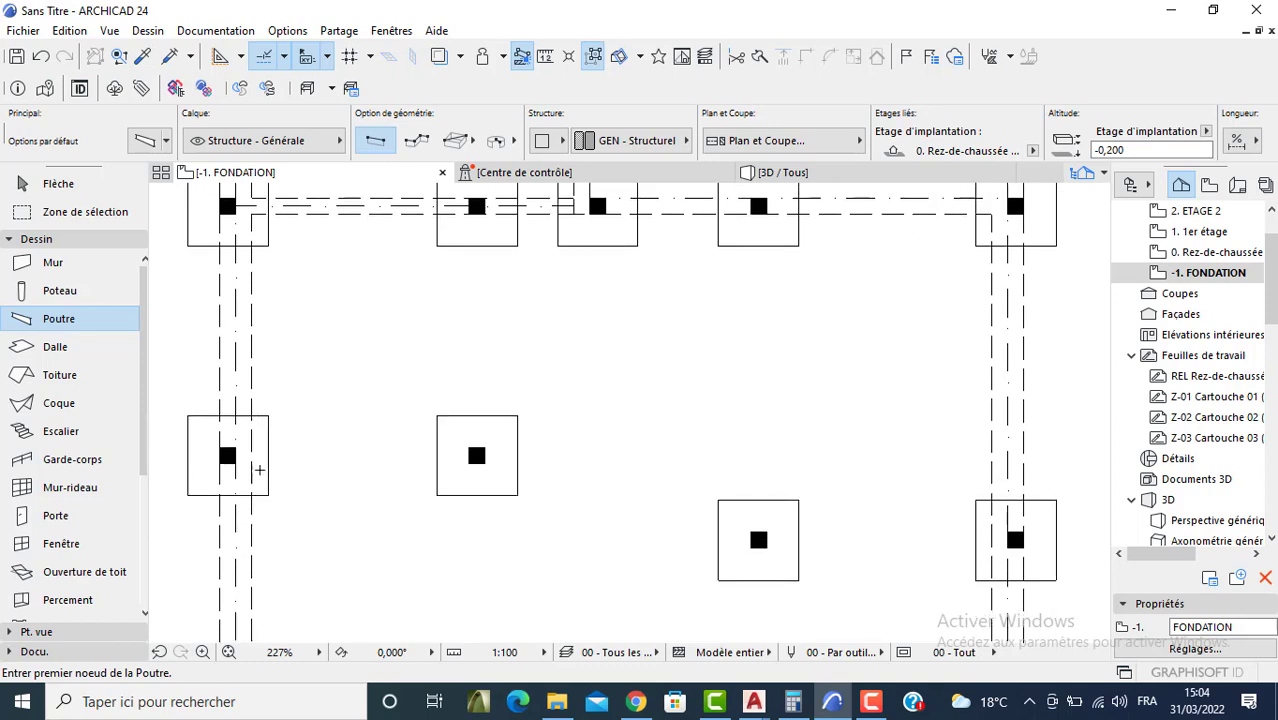
scroll(239, 457, "up", 1)
scroll(443, 306, "down", 2)
scroll(491, 210, "up", 2)
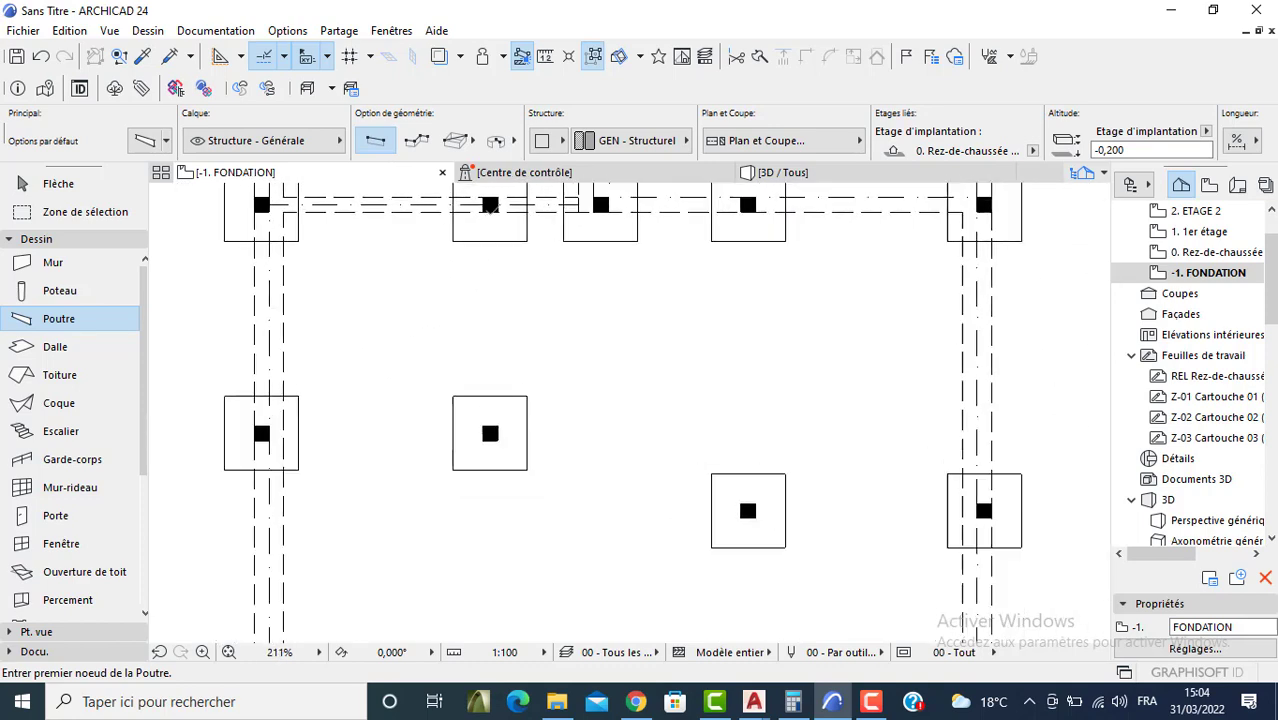
left_click(491, 210)
scroll(502, 379, "down", 6)
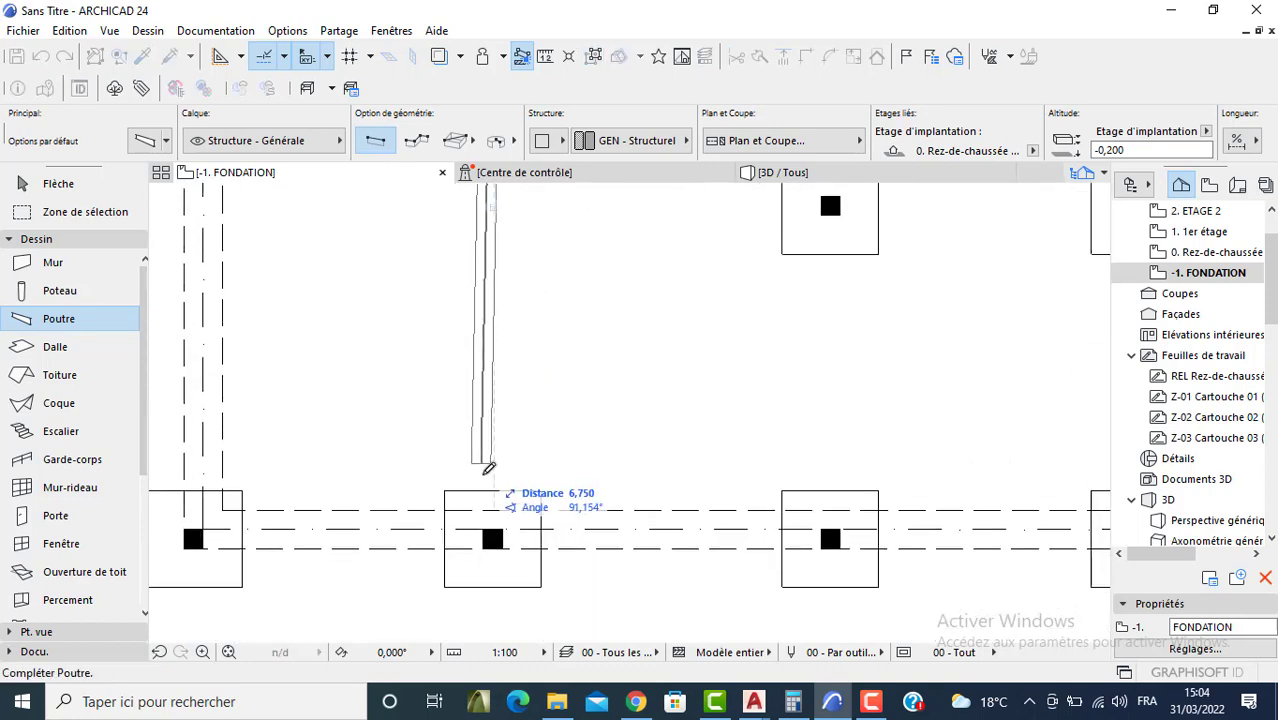
left_click(494, 531)
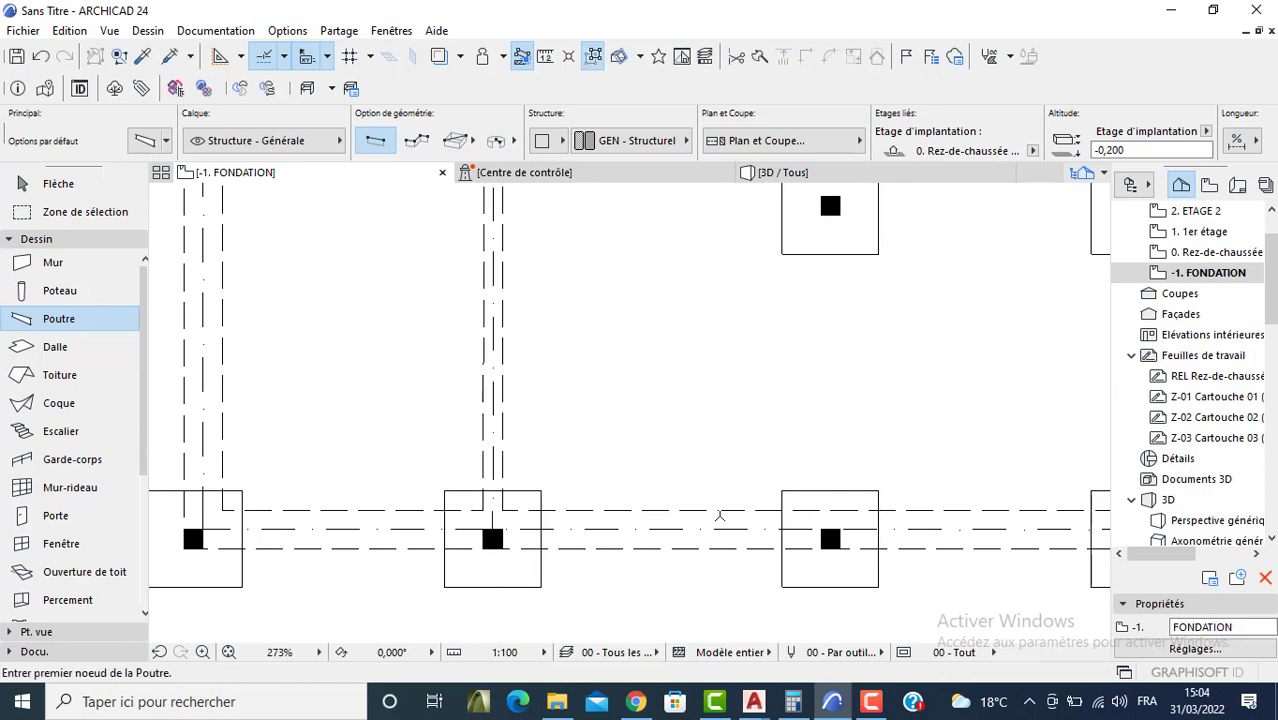
Step: Draw a vertical beam from the third column of the bottom row up to the fourth column of the middle row
left_click(831, 530)
scroll(813, 325, "down", 5)
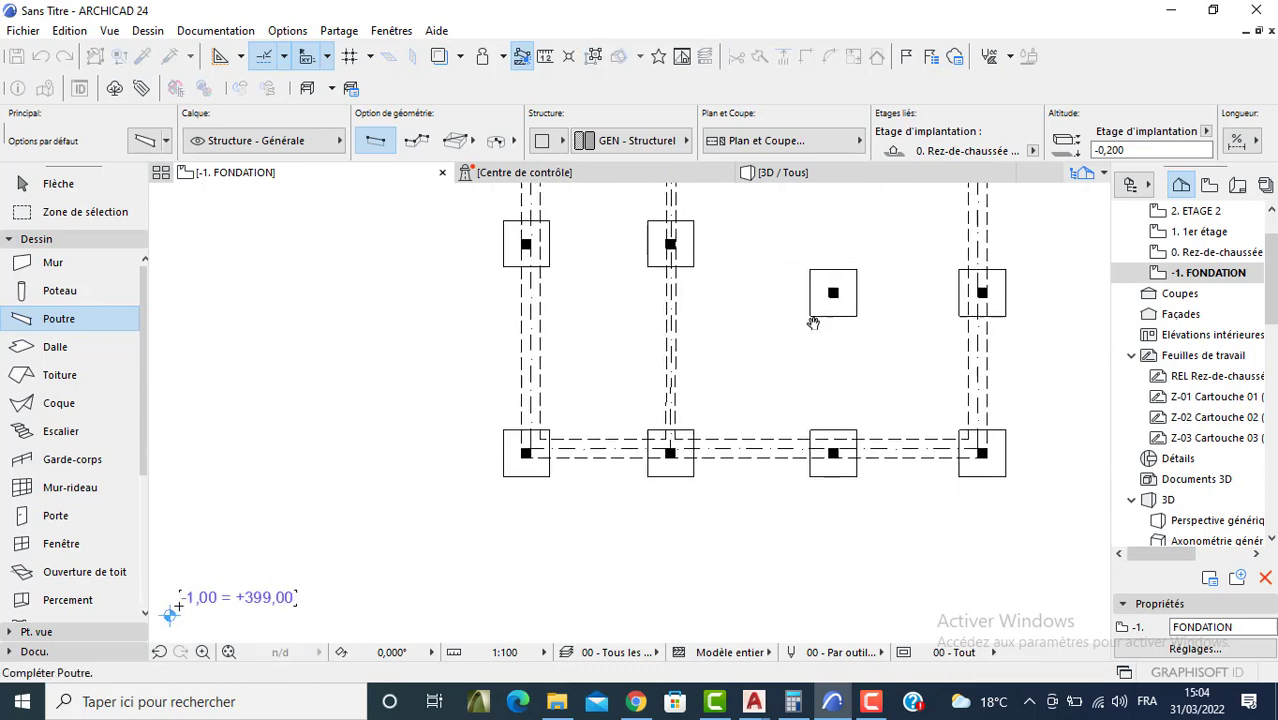
scroll(753, 284, "up", 3)
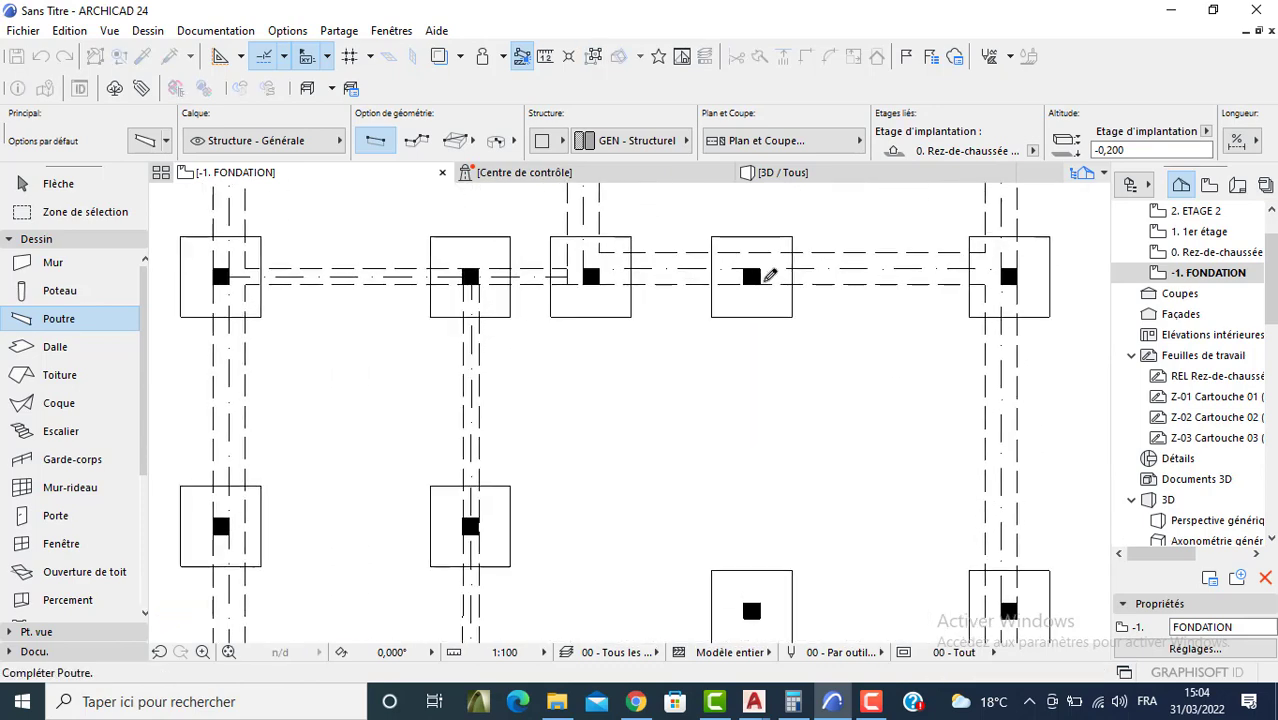
left_click(755, 277)
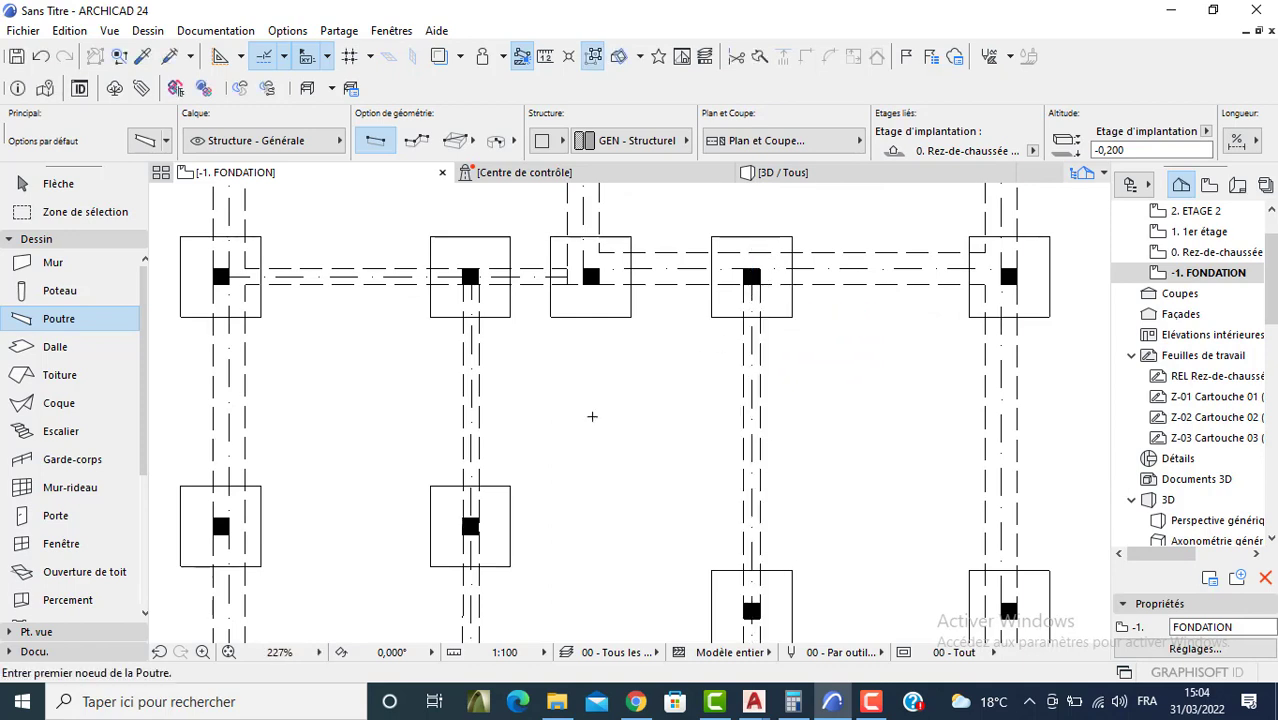
Step: Draw two horizontal beams below the middle row, joining each inner column to its side perimeter beam, the right one about 2.8 m long
left_click(225, 525)
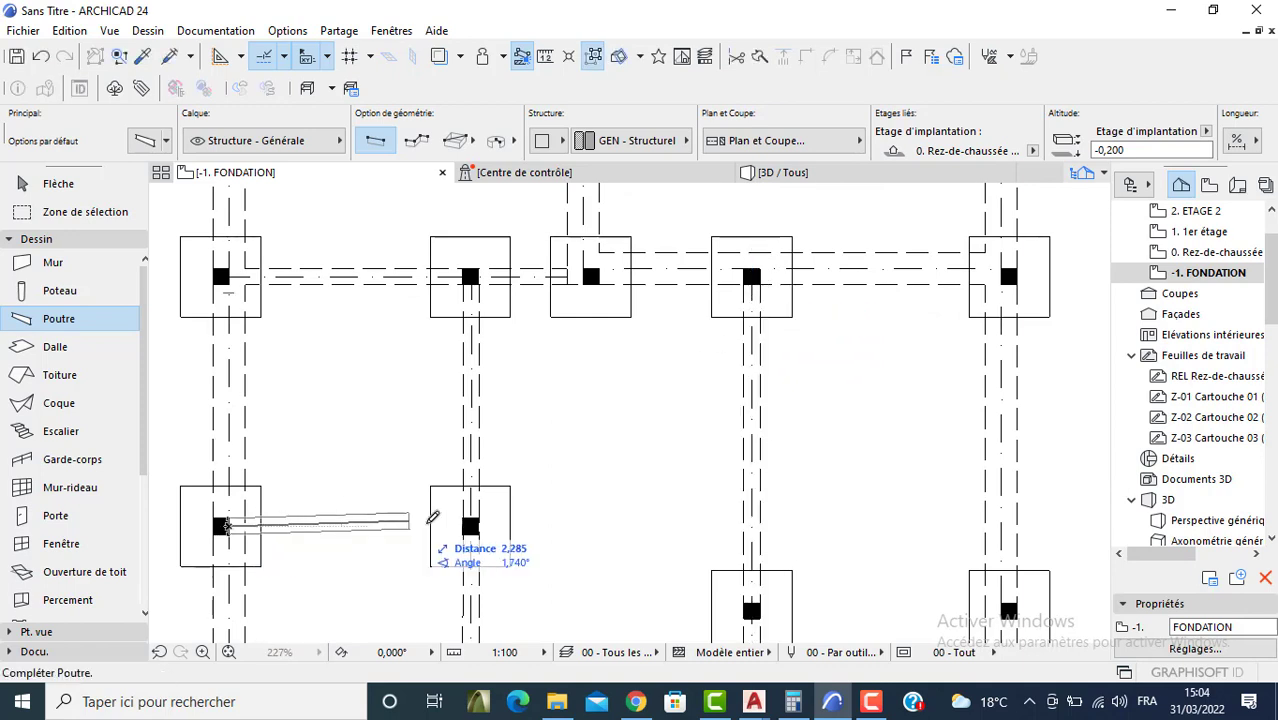
left_click(468, 522)
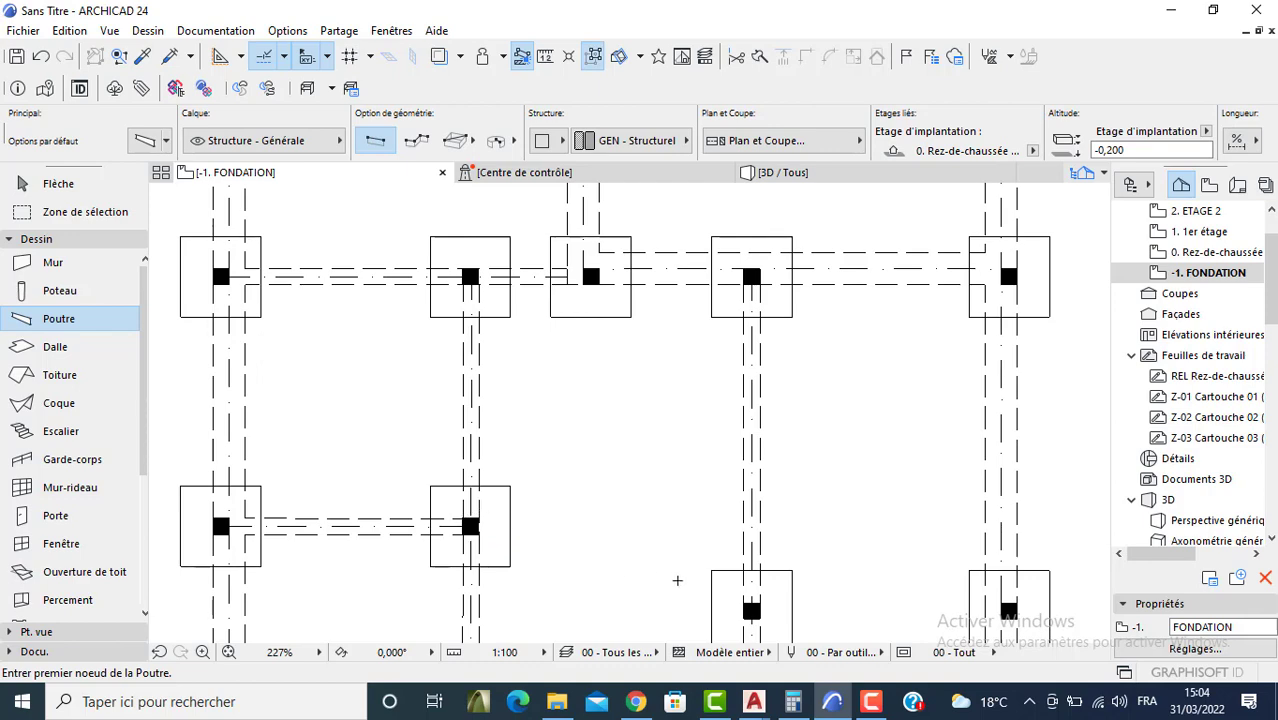
middle_click_drag(677, 580, 590, 435)
scroll(680, 478, "up", 2)
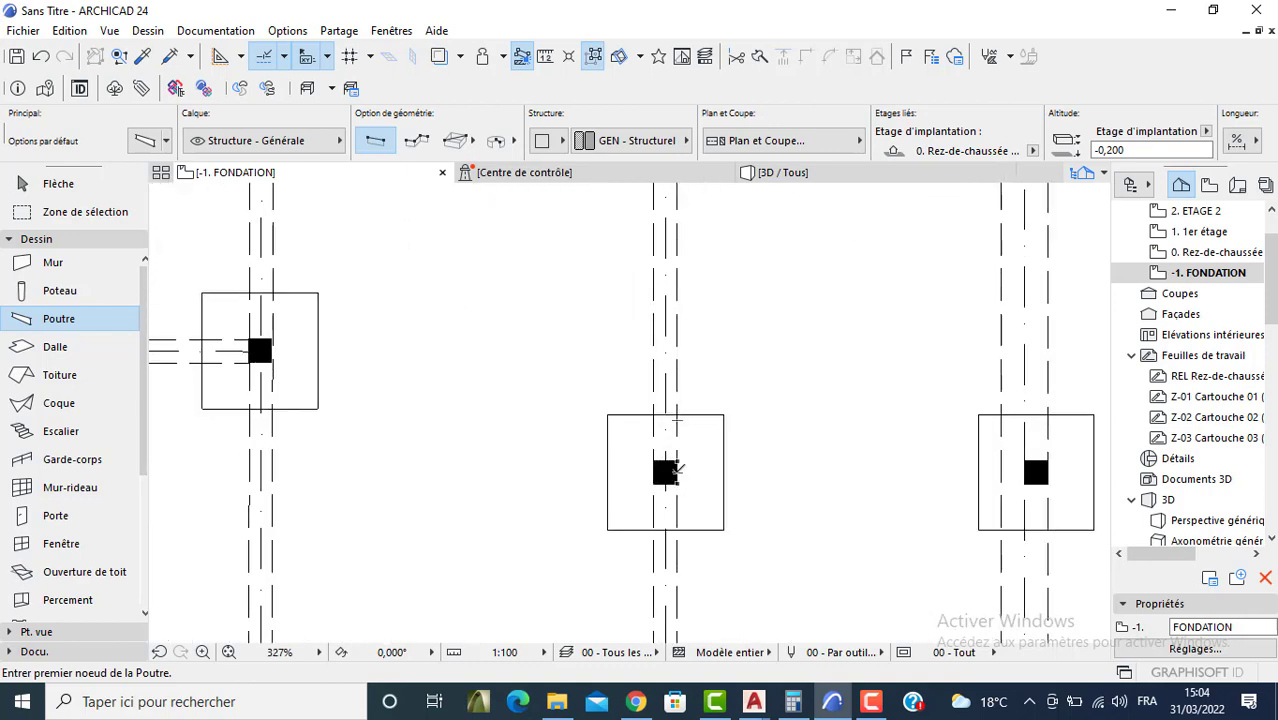
left_click(665, 472)
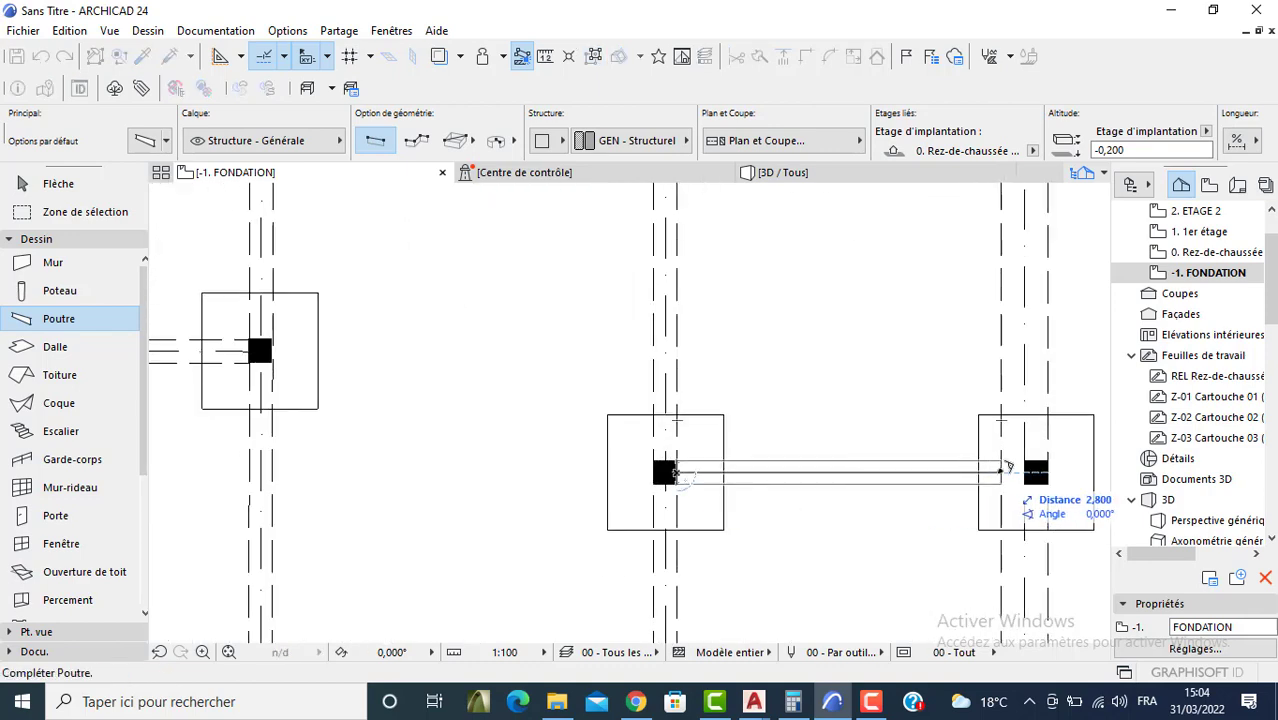
left_click(1000, 470)
Step: Draw a horizontal beam in the upper left bay from the left perimeter column to the inner vertical beam, and leave the Beam tool
scroll(556, 365, "down", 5)
middle_click_drag(556, 365, 557, 470)
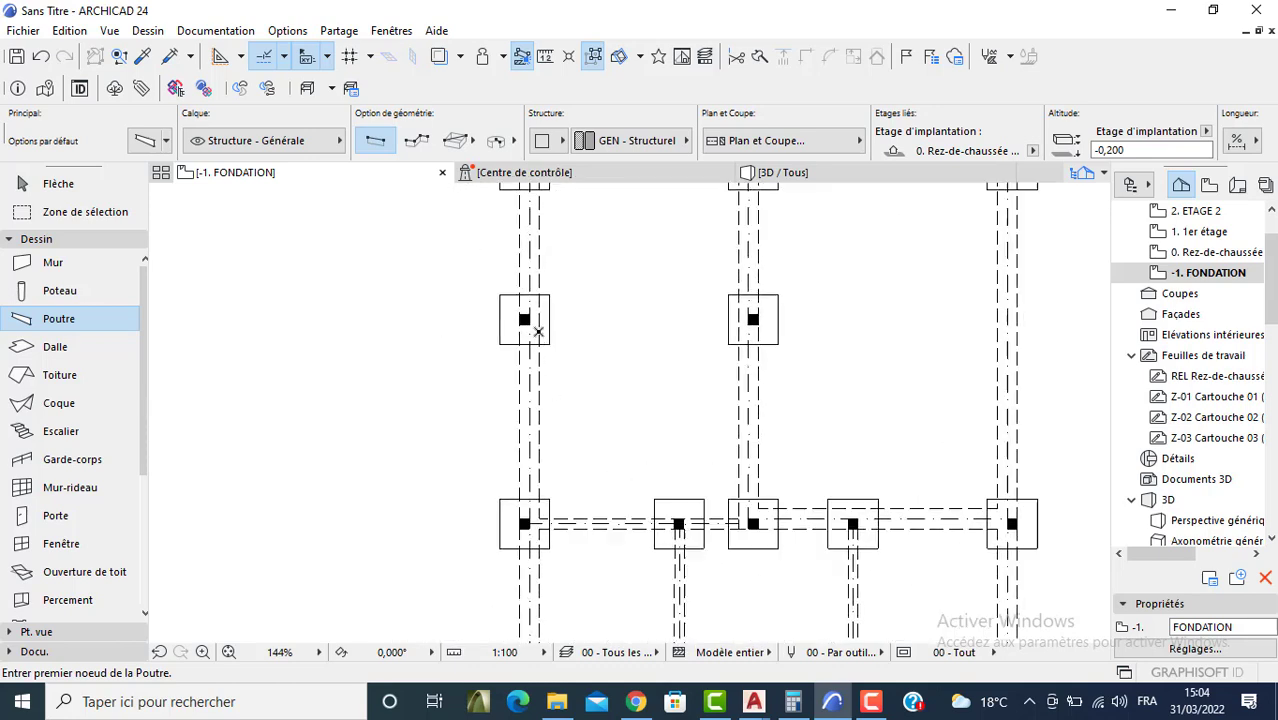
scroll(524, 303, "up", 3)
left_click(519, 305)
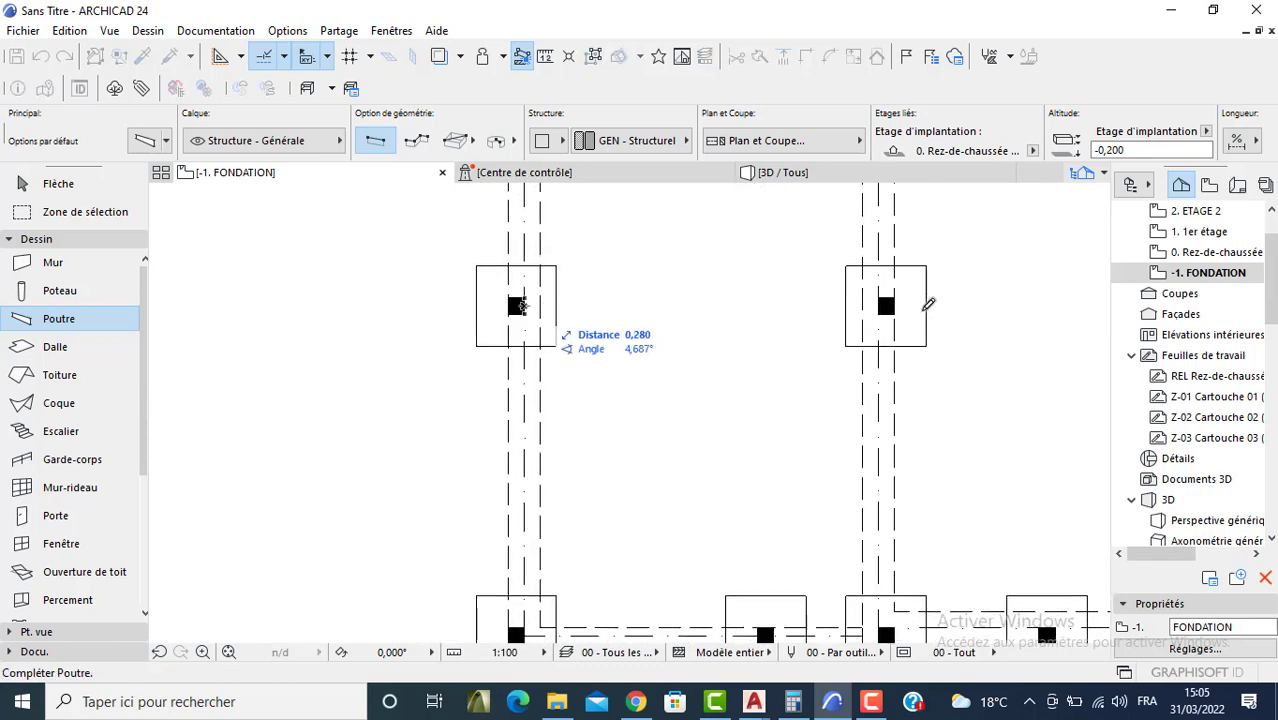
left_click(870, 301)
scroll(866, 303, "down", 8)
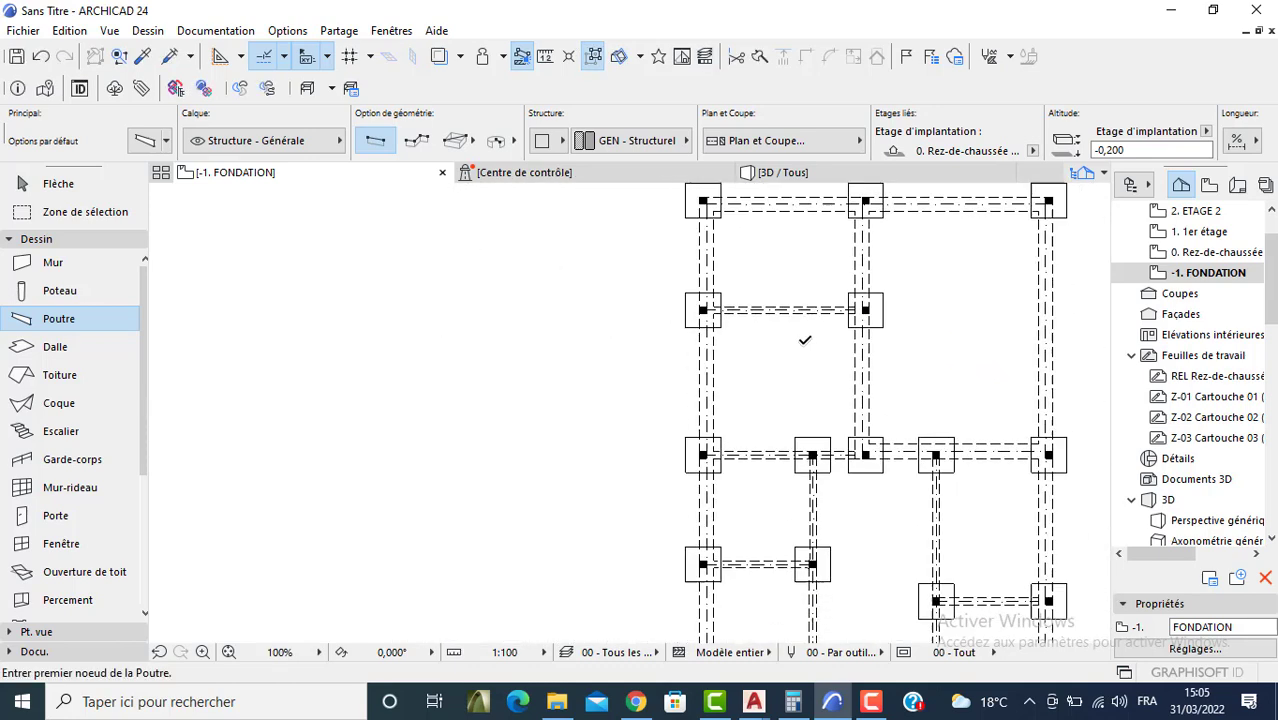
middle_click_drag(890, 408, 842, 357)
key("Escape")
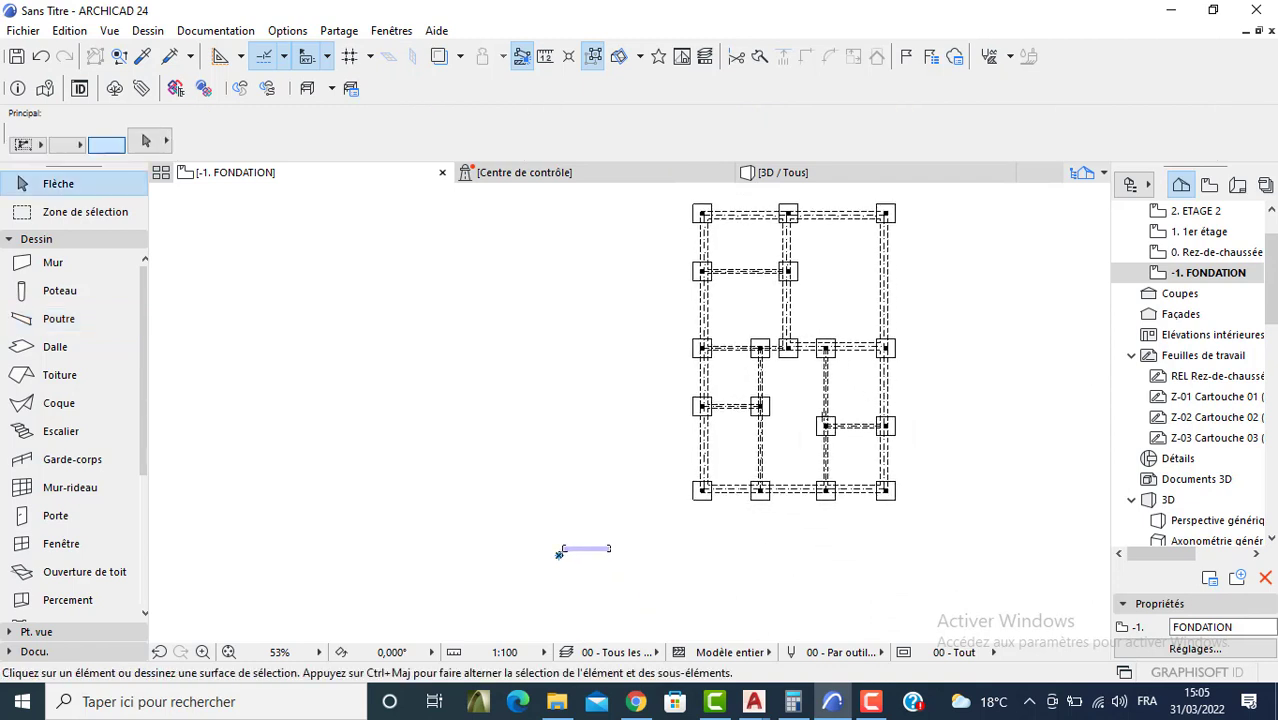
Step: Split all the footing slabs along the outer edge of the top perimeter beam and remove the parts projecting above it
left_click(55, 346)
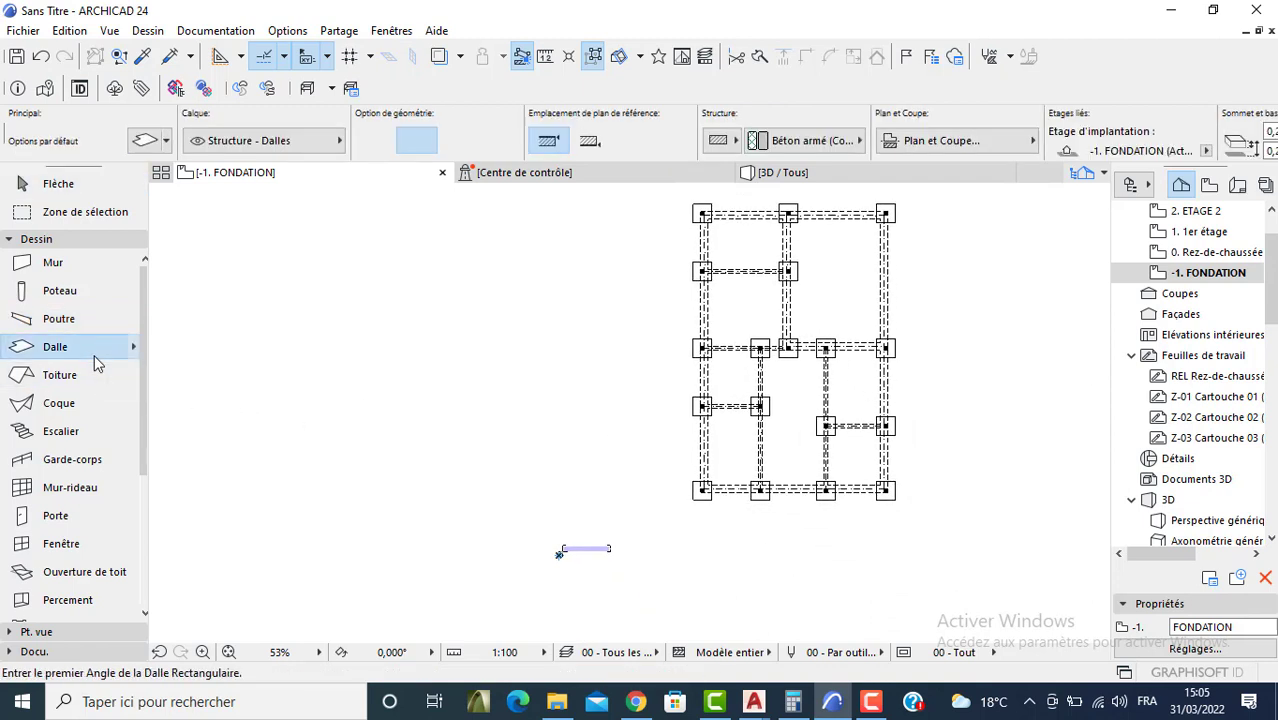
key("ctrl+a")
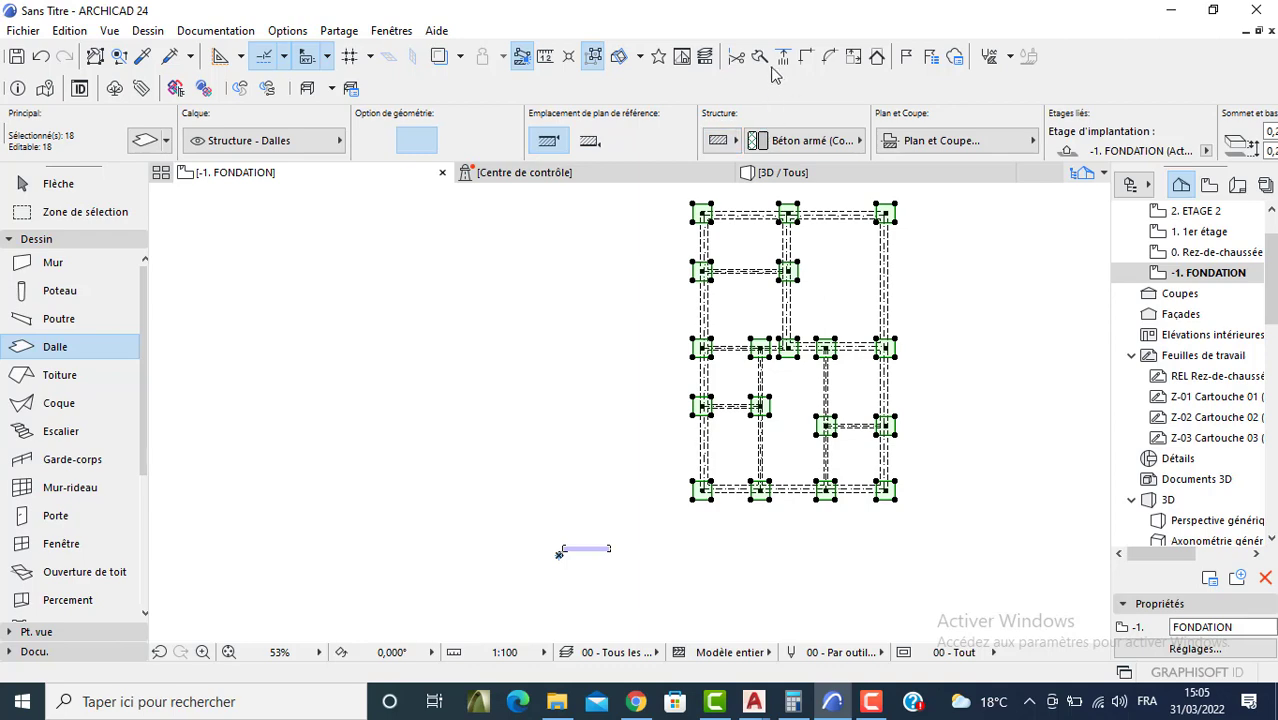
left_click(760, 57)
scroll(893, 192, "up", 5)
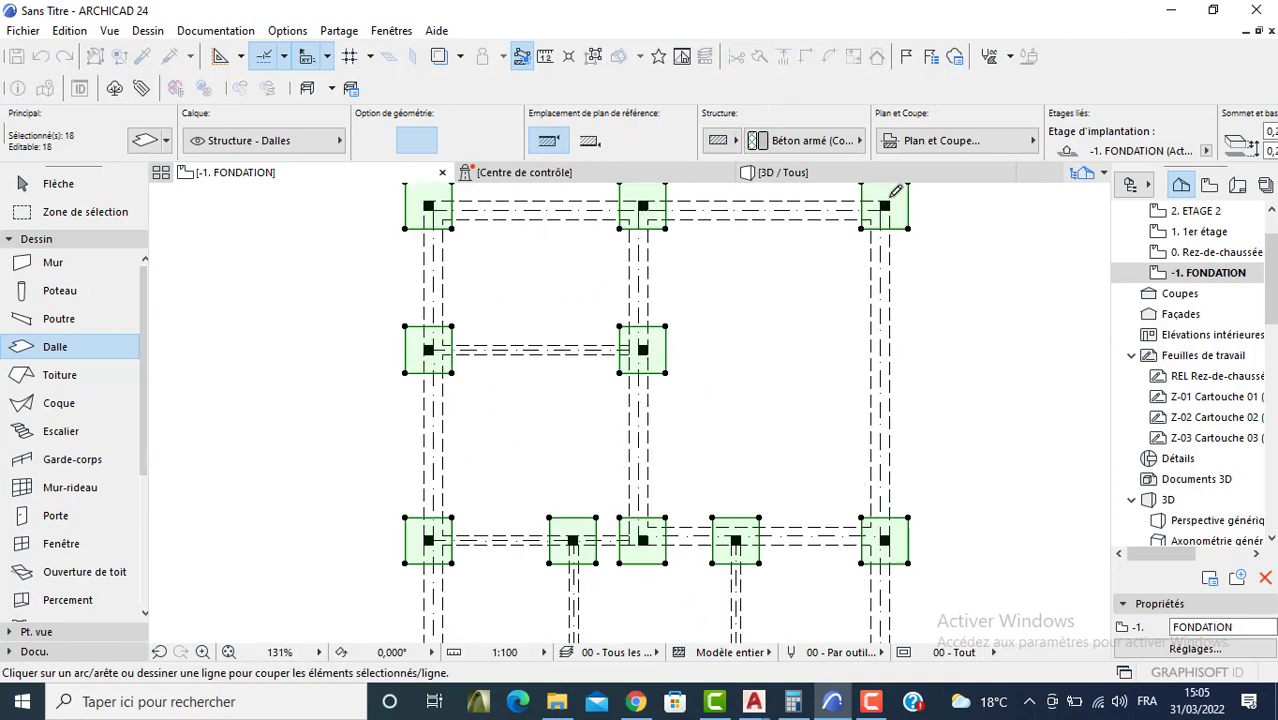
left_click(890, 196)
left_click(835, 210)
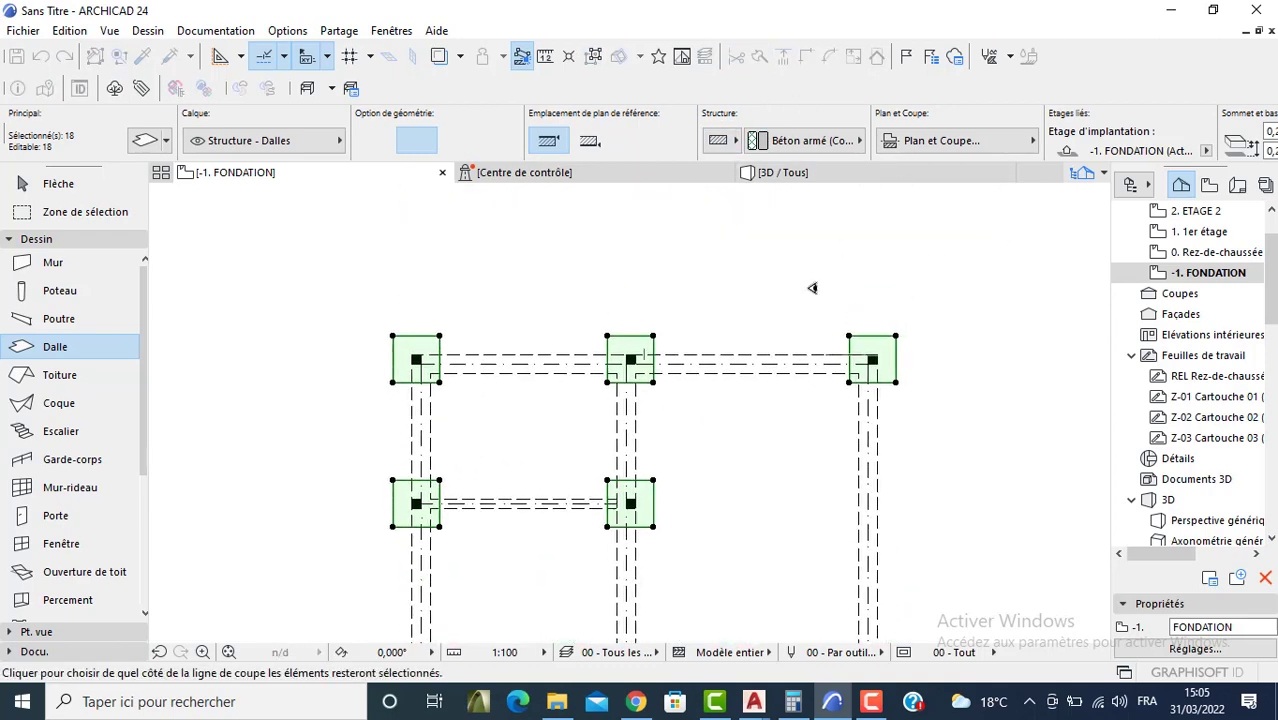
left_click(812, 288)
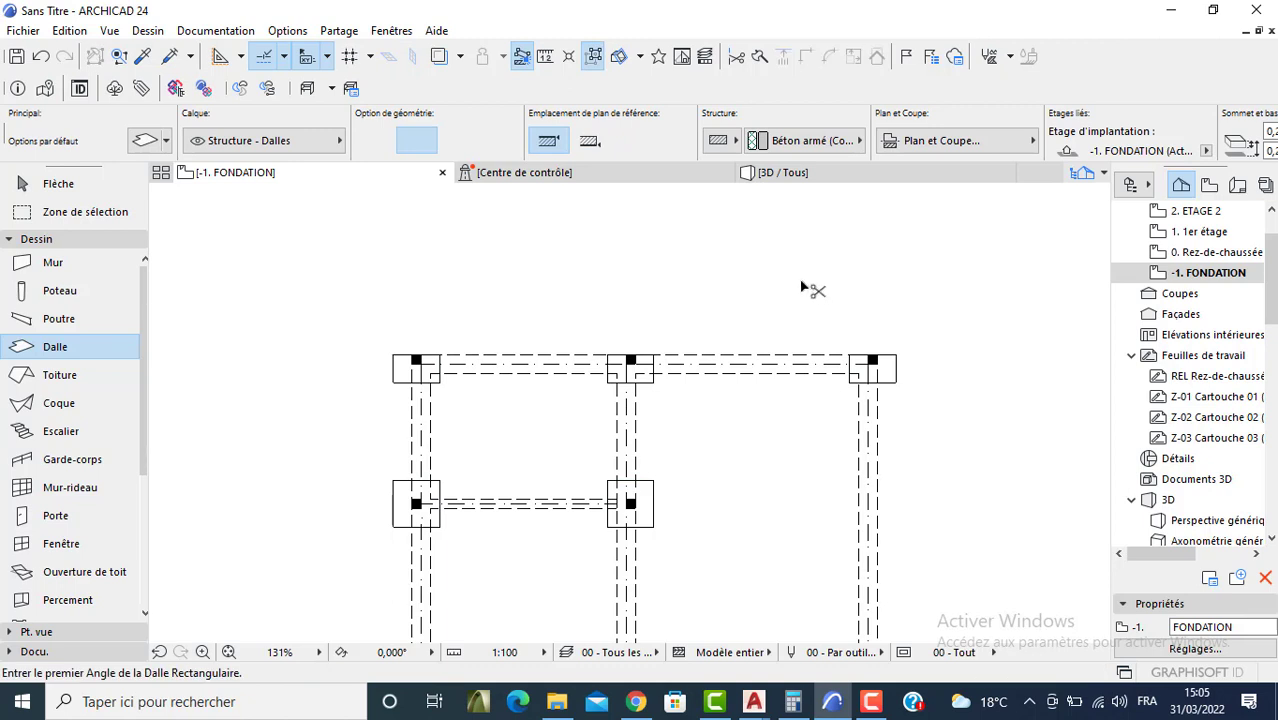
Step: Split all the footing slabs along the outer edge of the right perimeter beam and remove the parts projecting beyond it
key("ctrl+a")
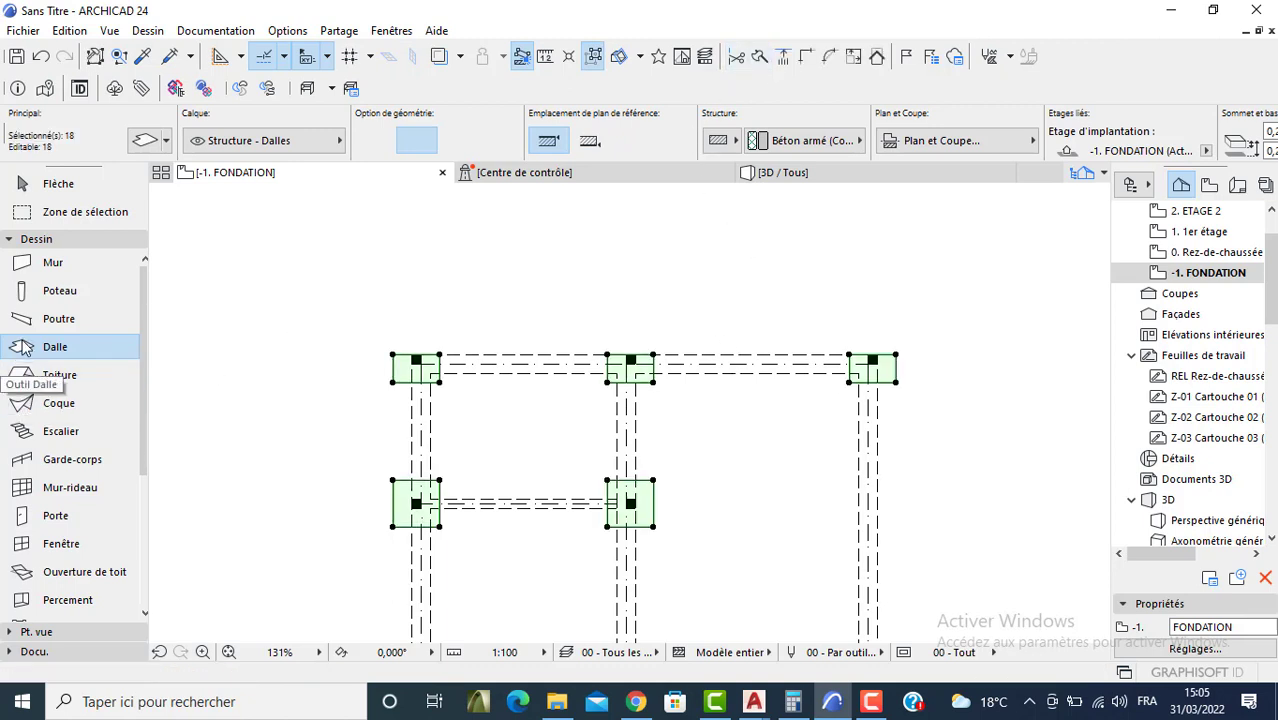
left_click(760, 60)
scroll(876, 349, "up", 2)
left_click(874, 355)
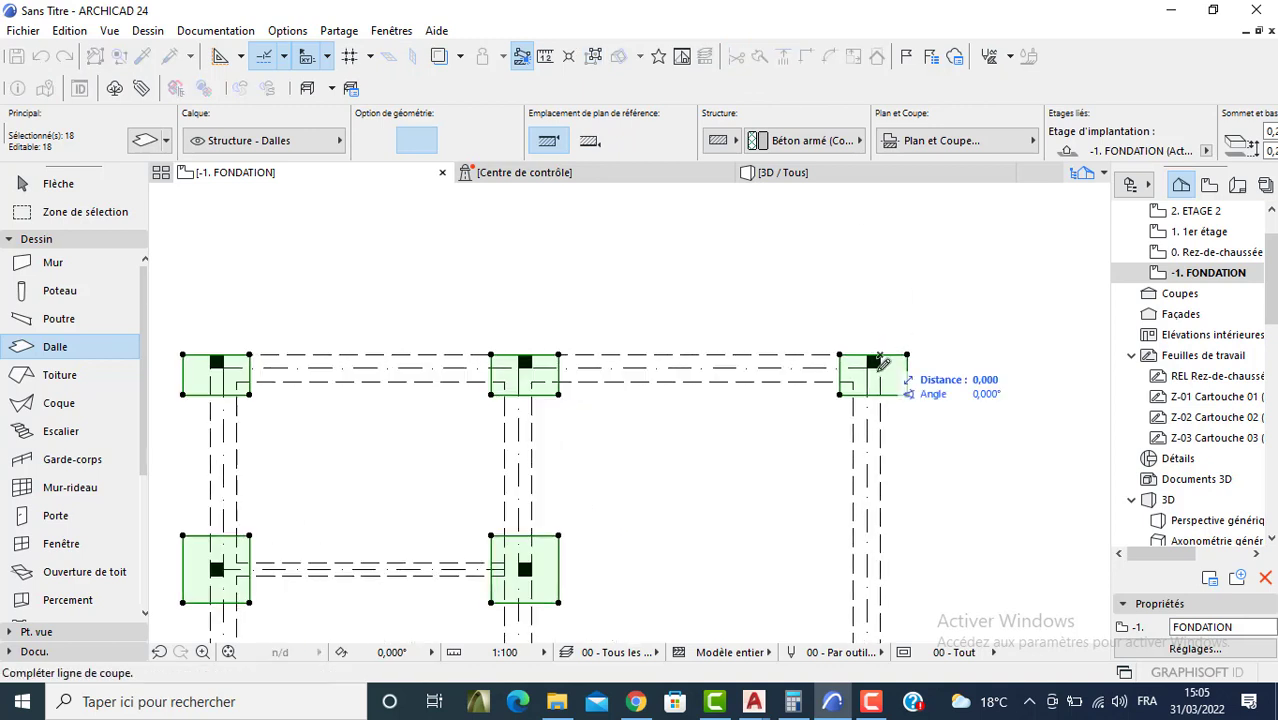
left_click(881, 435)
left_click(885, 430)
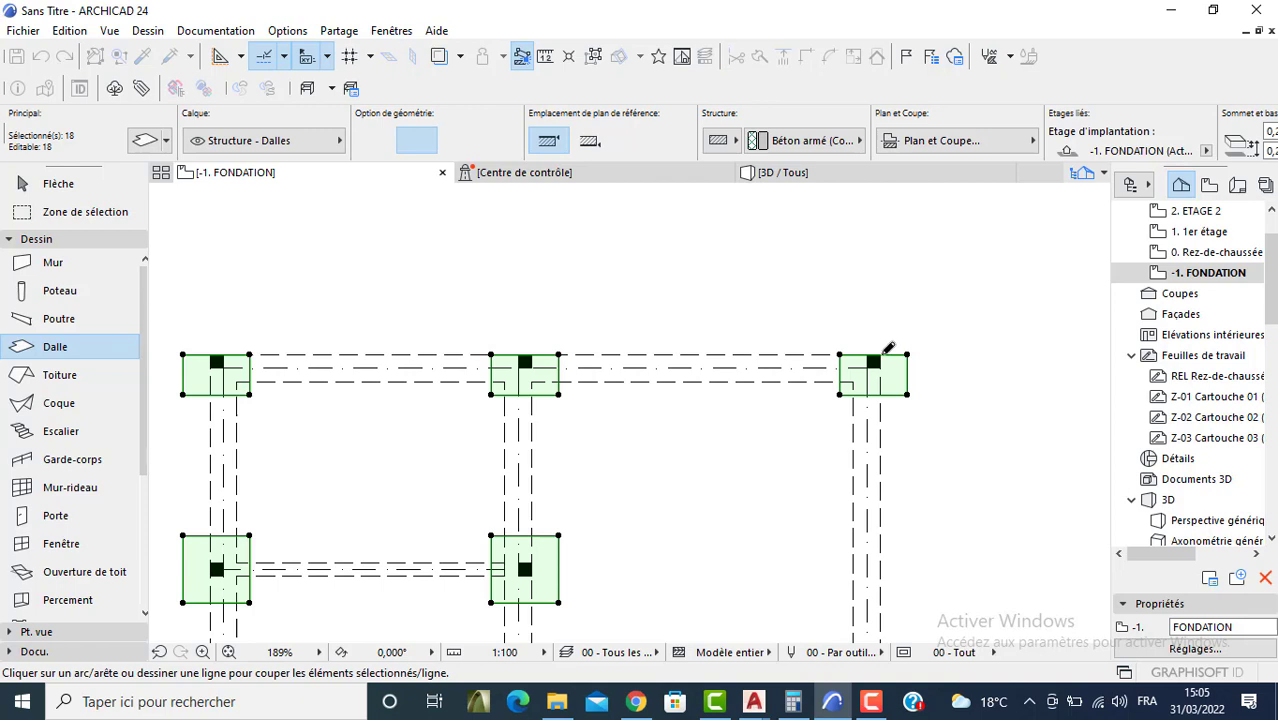
key("Escape")
key("Escape")
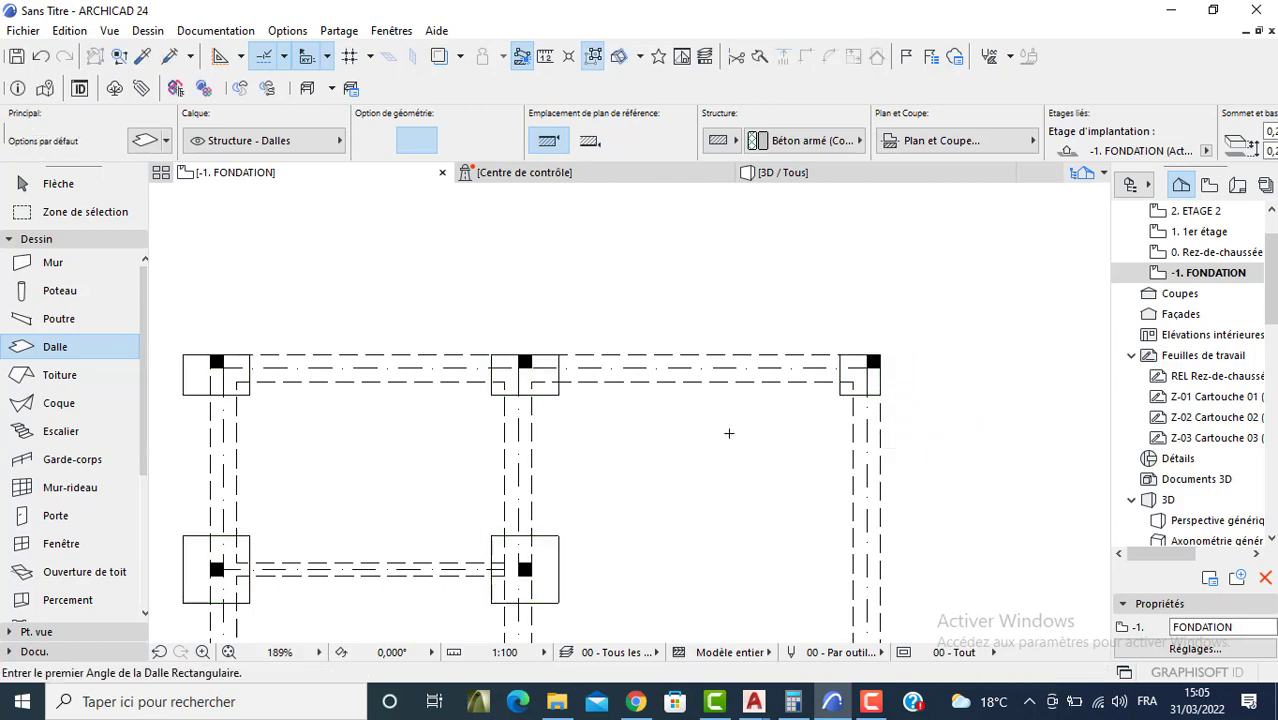
Step: Trim all the footing slabs flush with the outer edge of the left perimeter beam, removing the parts outside it
key("ctrl+a")
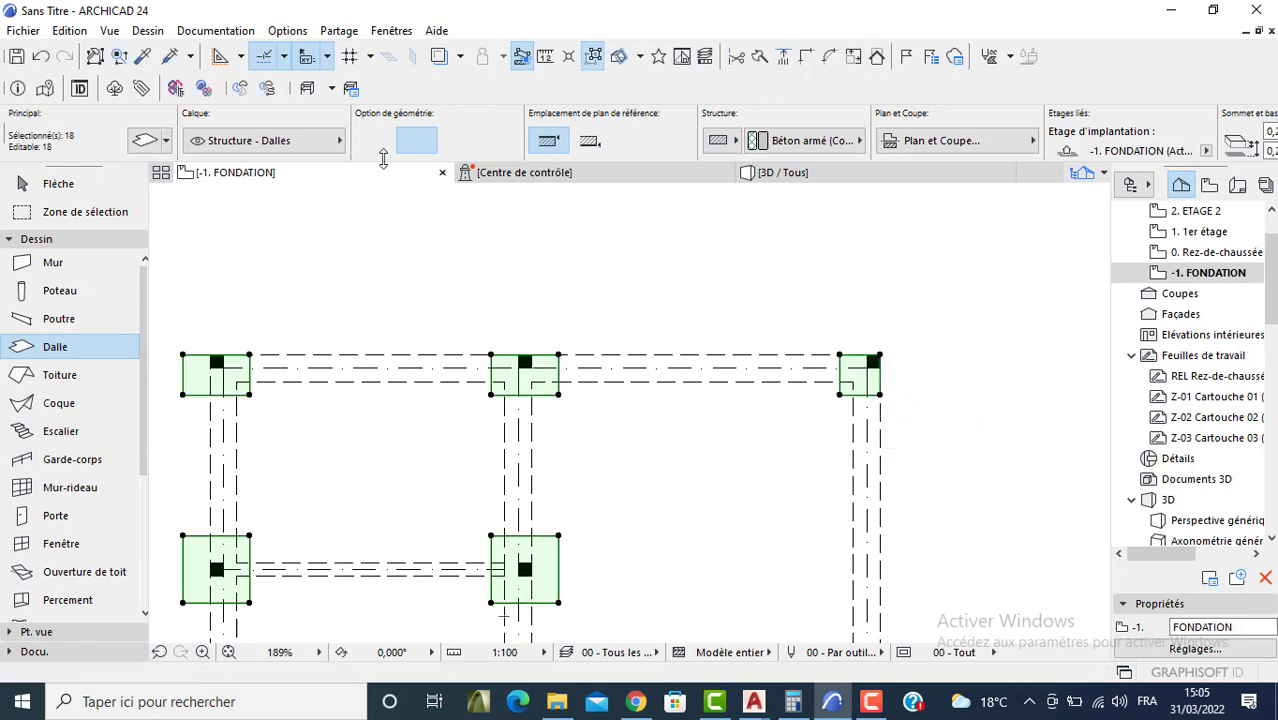
left_click(760, 60)
left_click(210, 350)
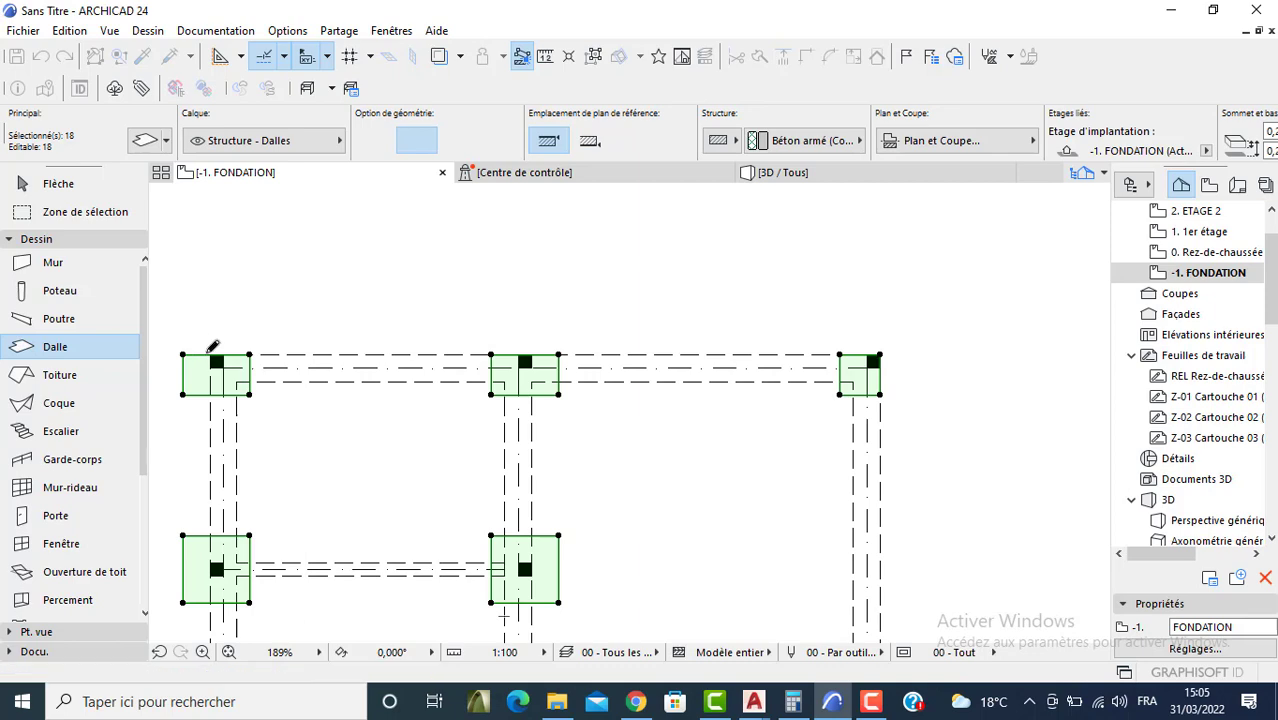
left_click(210, 430)
left_click(194, 431)
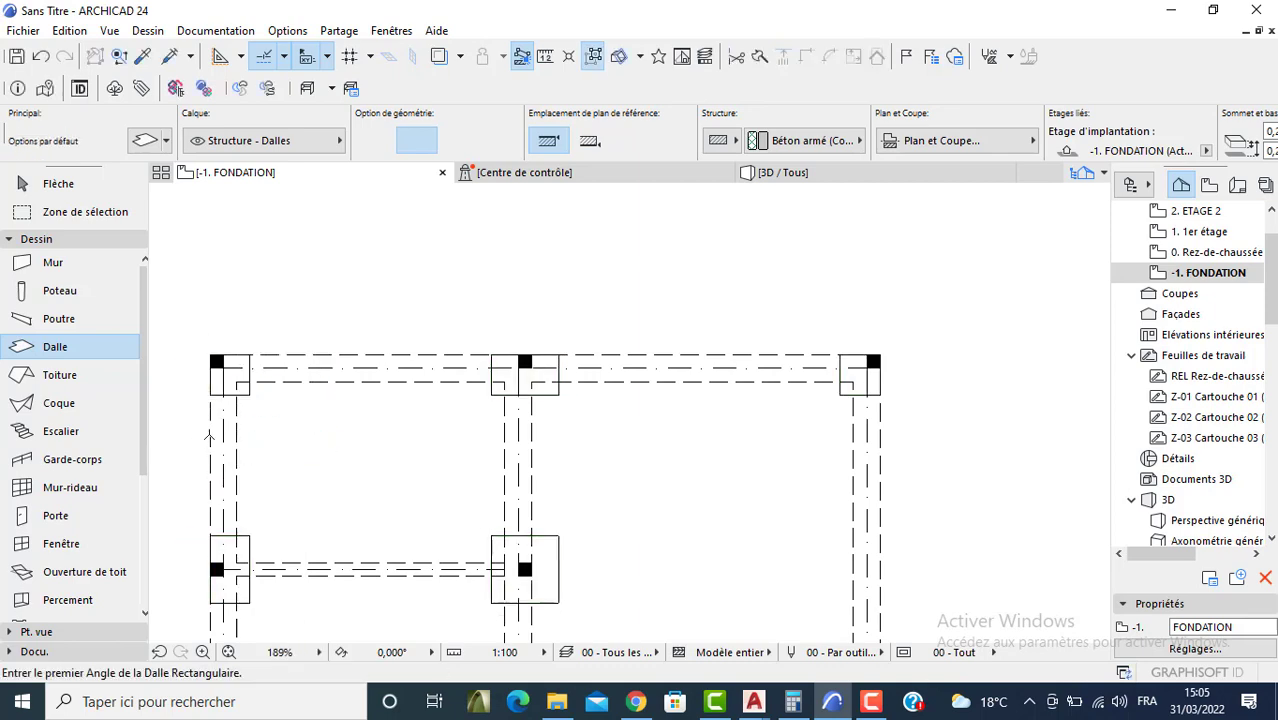
Step: Split all the footing slabs along the outer edge of the bottom perimeter beam, delete the parts below it, and leave the Slab tool
scroll(400, 420, "down", 4)
key("ctrl+a")
scroll(520, 420, "down", 3)
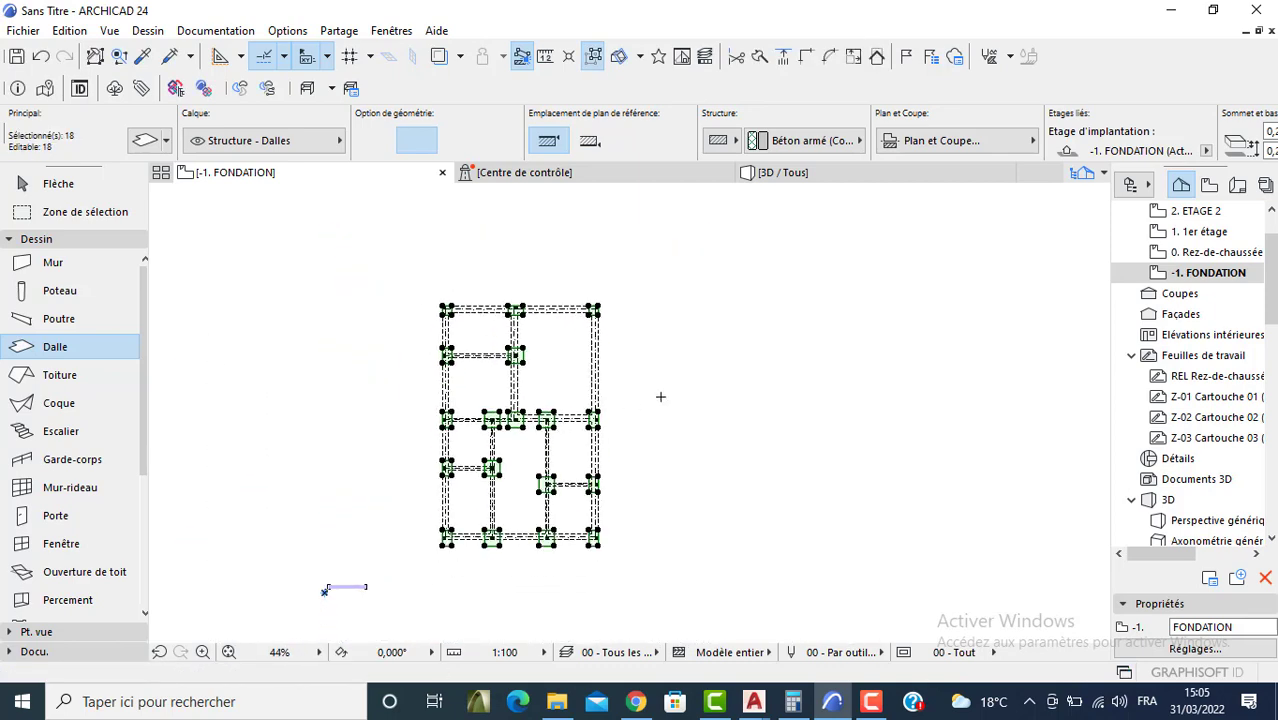
left_click(759, 58)
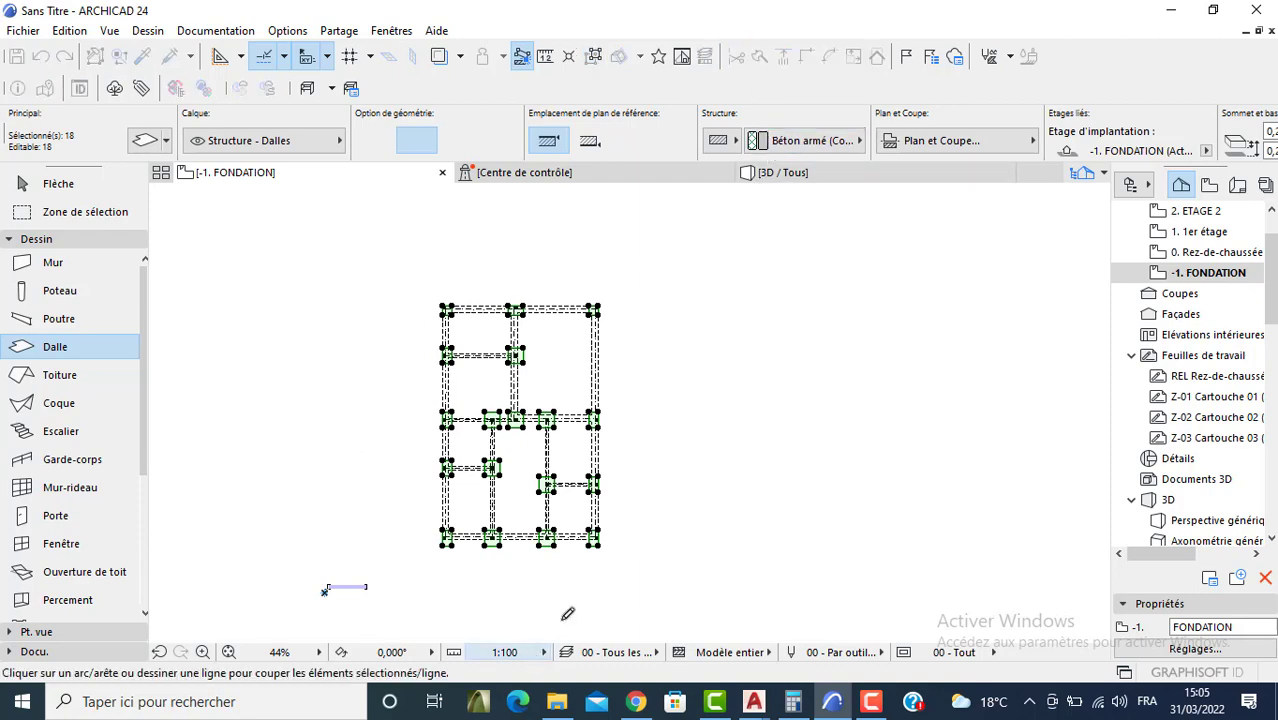
scroll(610, 450, "up", 5)
left_click(641, 464)
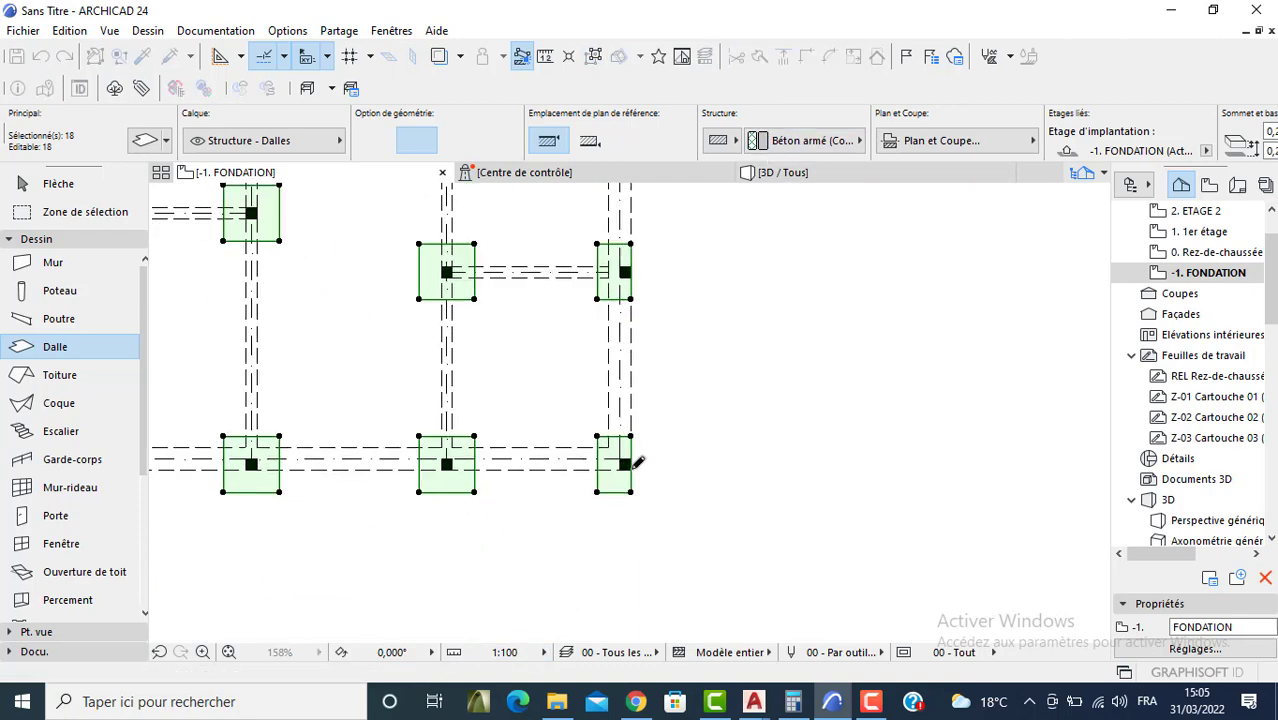
left_click(580, 468)
left_click(563, 512)
key("Delete")
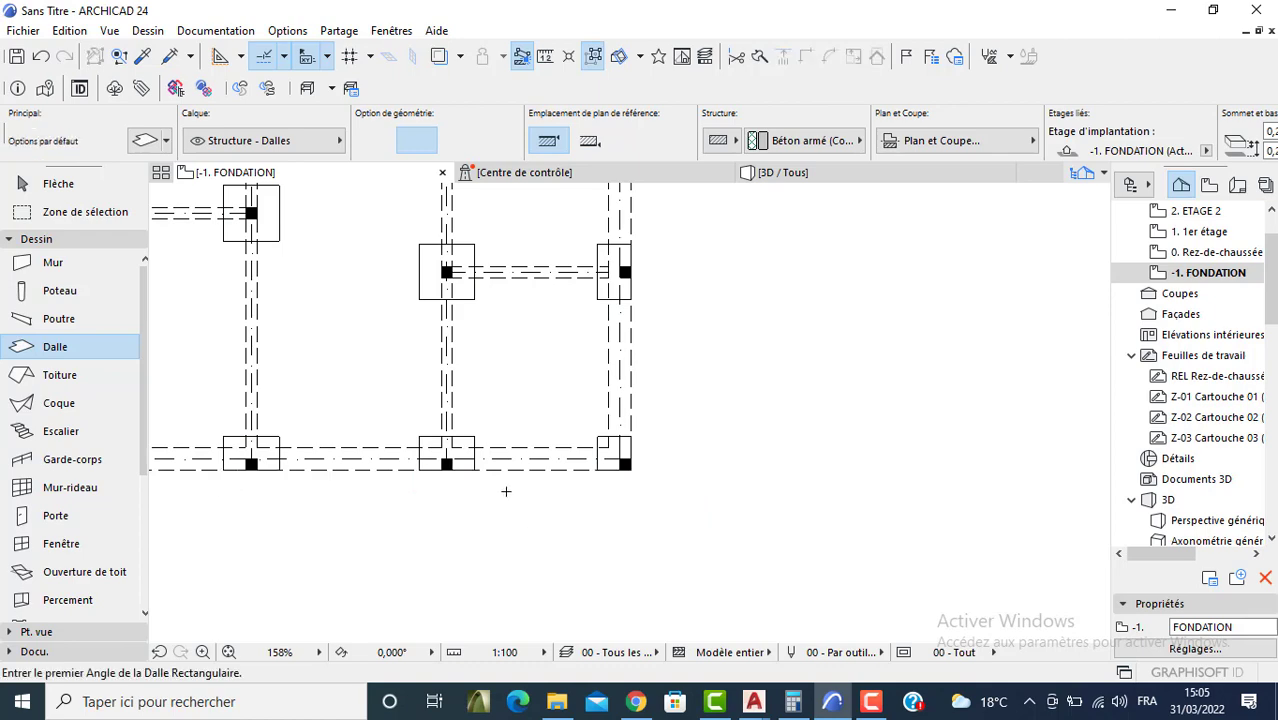
scroll(580, 509, "down", 4)
key("Escape")
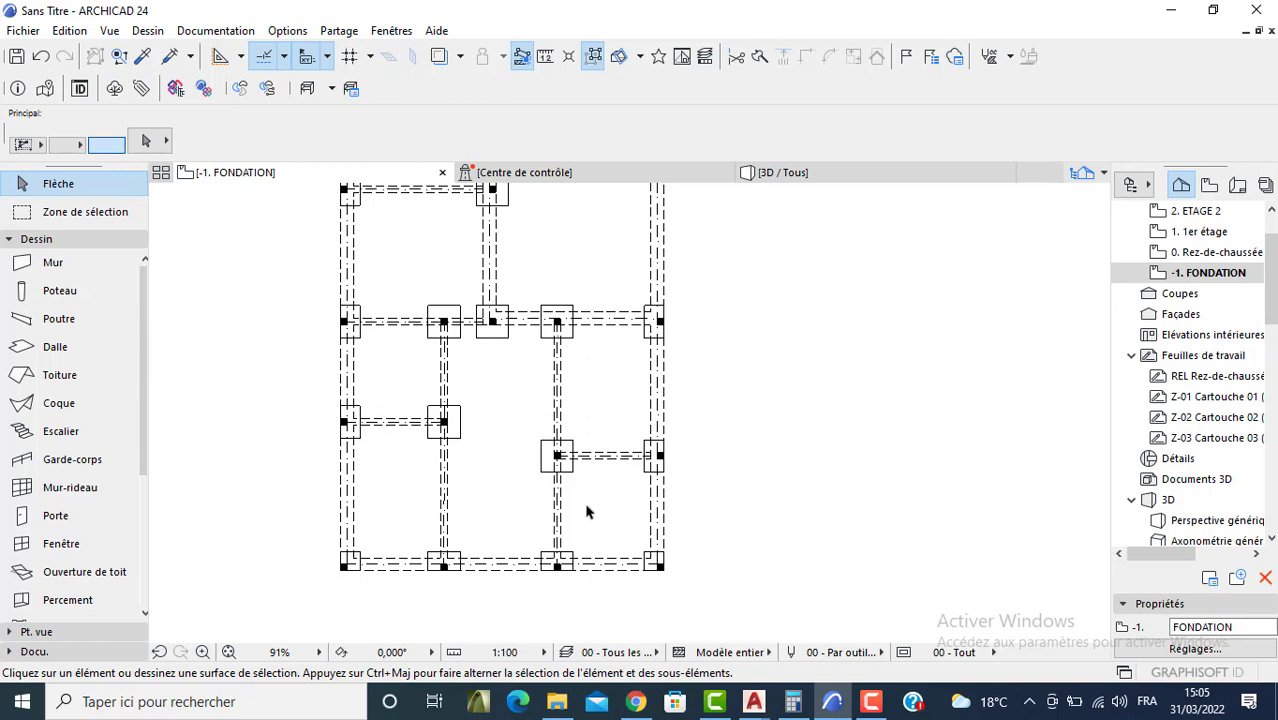
scroll(587, 512, "up", 2)
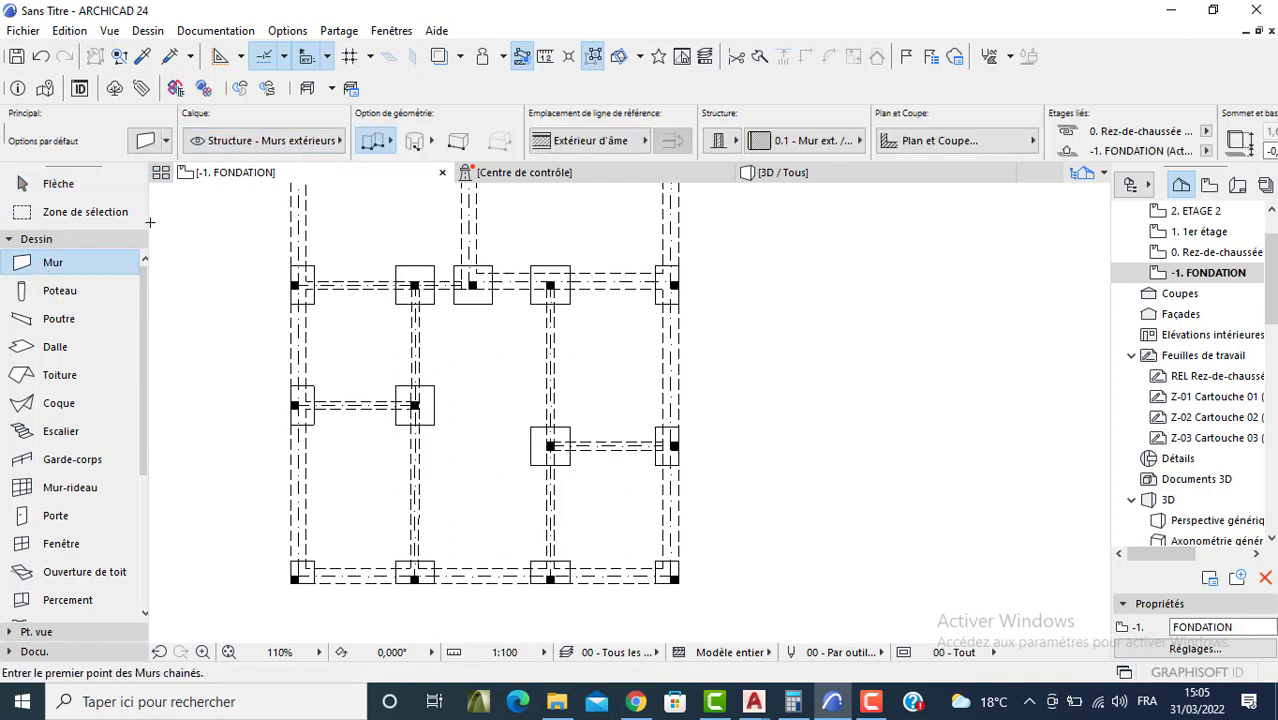
left_click(78, 318)
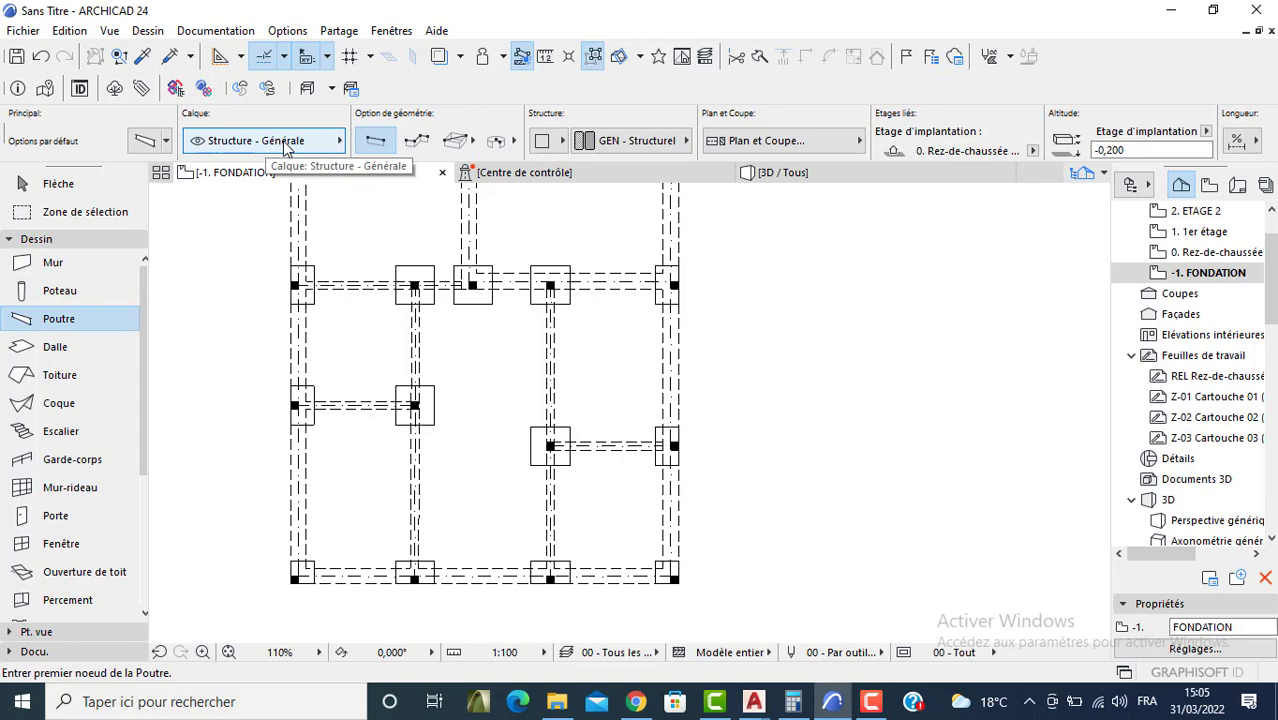
key("Escape")
scroll(310, 325, "down", 3)
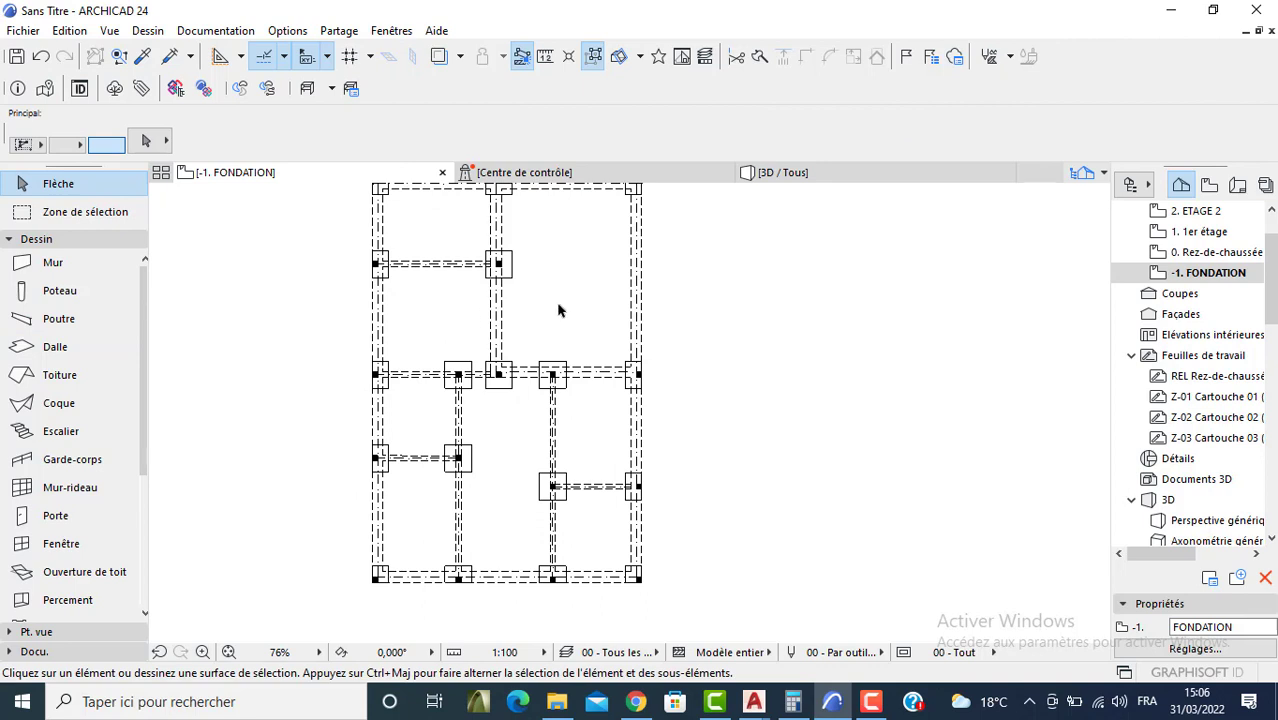
middle_click_drag(558, 310, 604, 332)
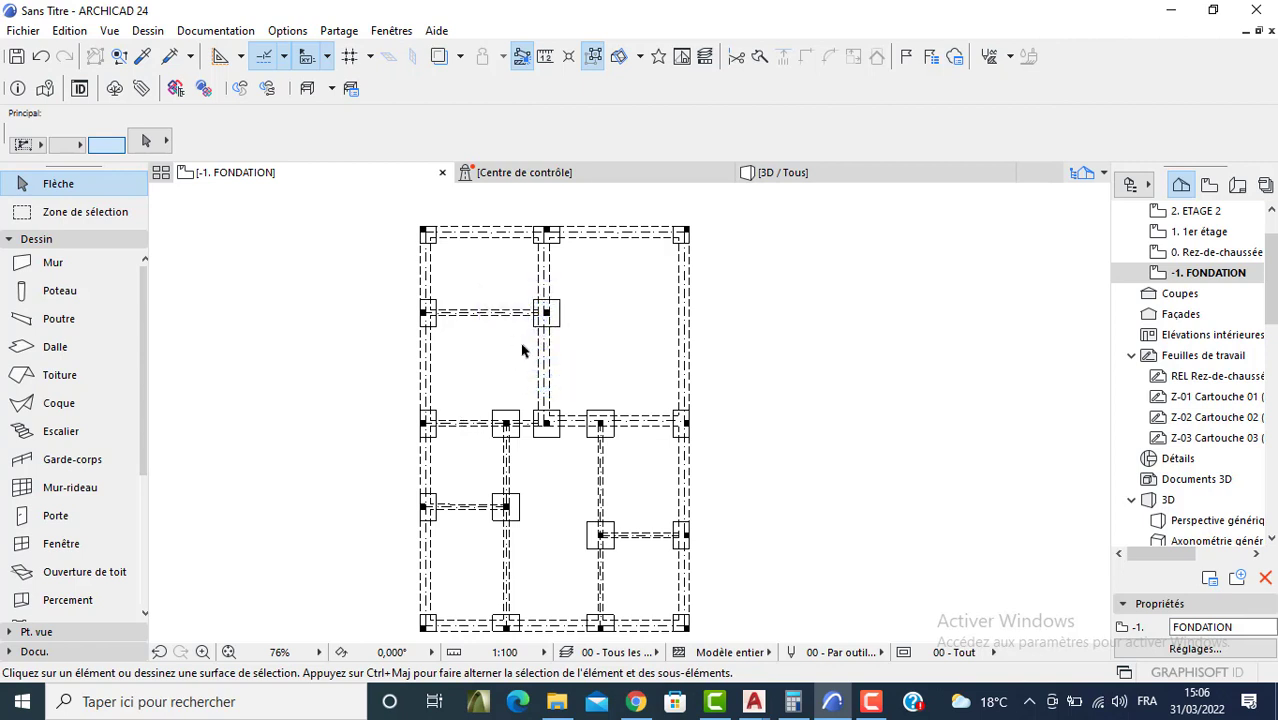
Step: Create two new layers in the layer settings, named "1 SEMELLES" and "1 LONGRINES"
key("ctrl+l")
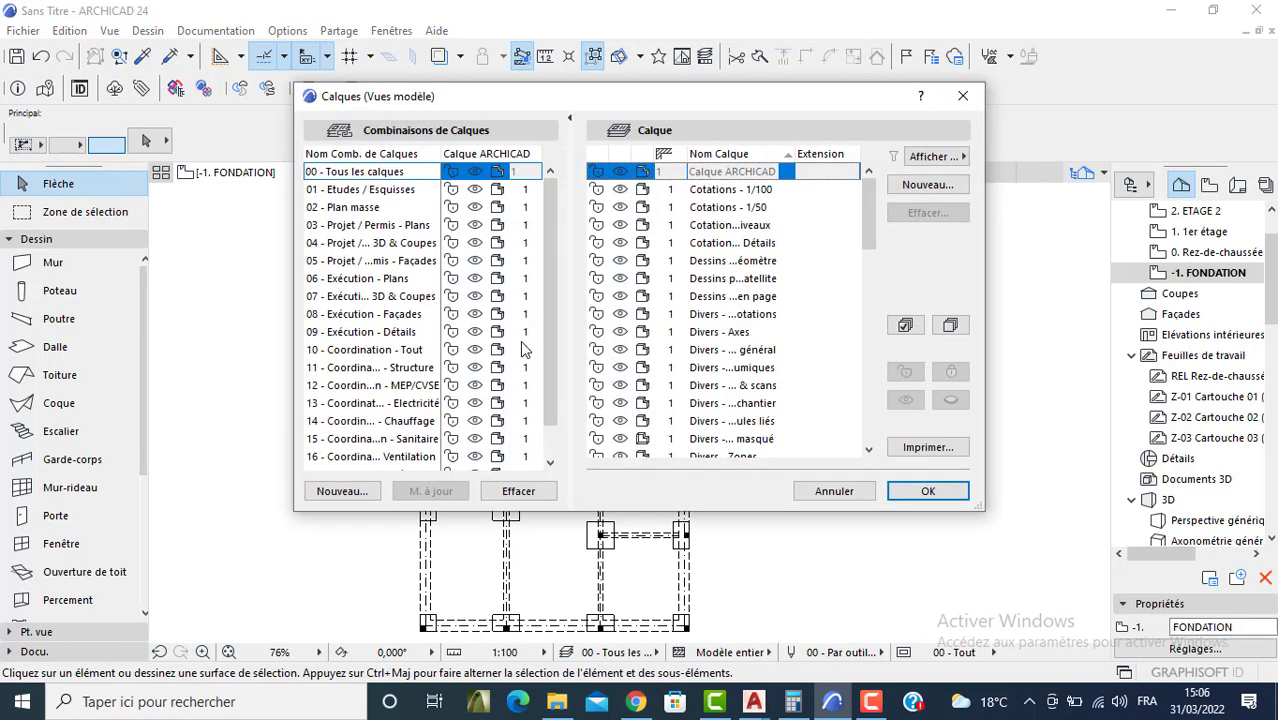
left_click(910, 184)
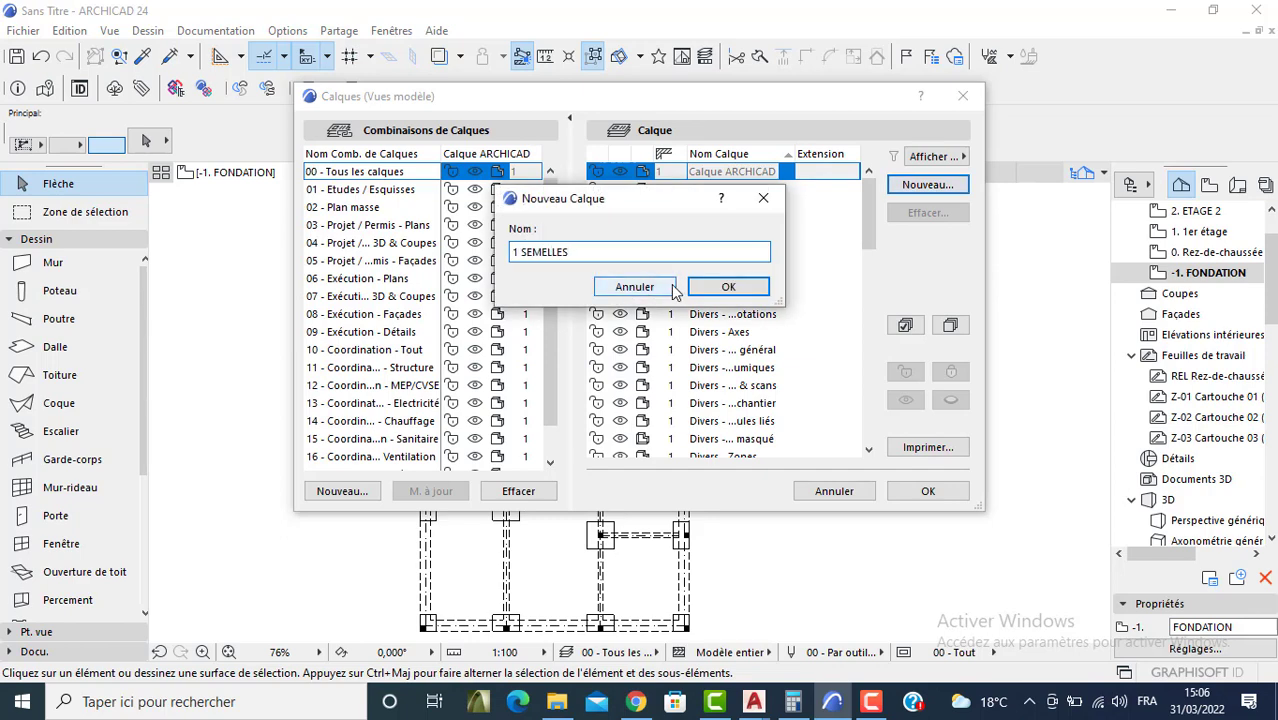
left_click(728, 287)
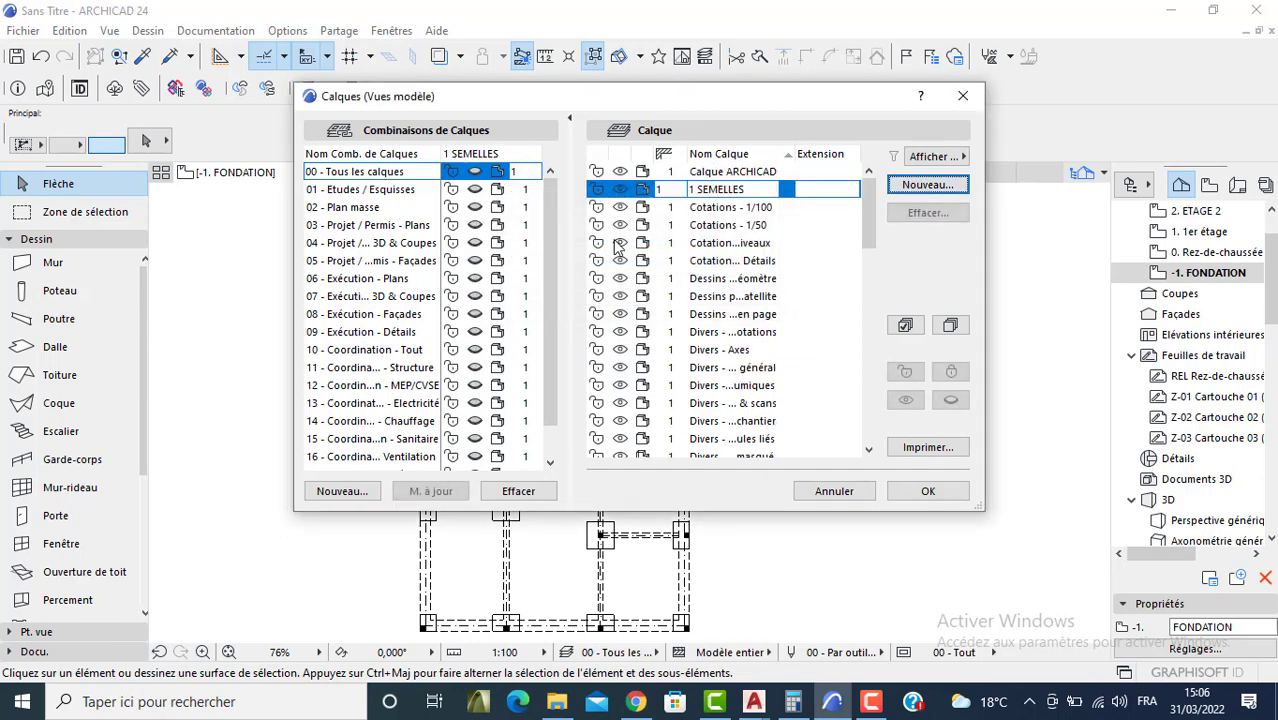
left_click(898, 190)
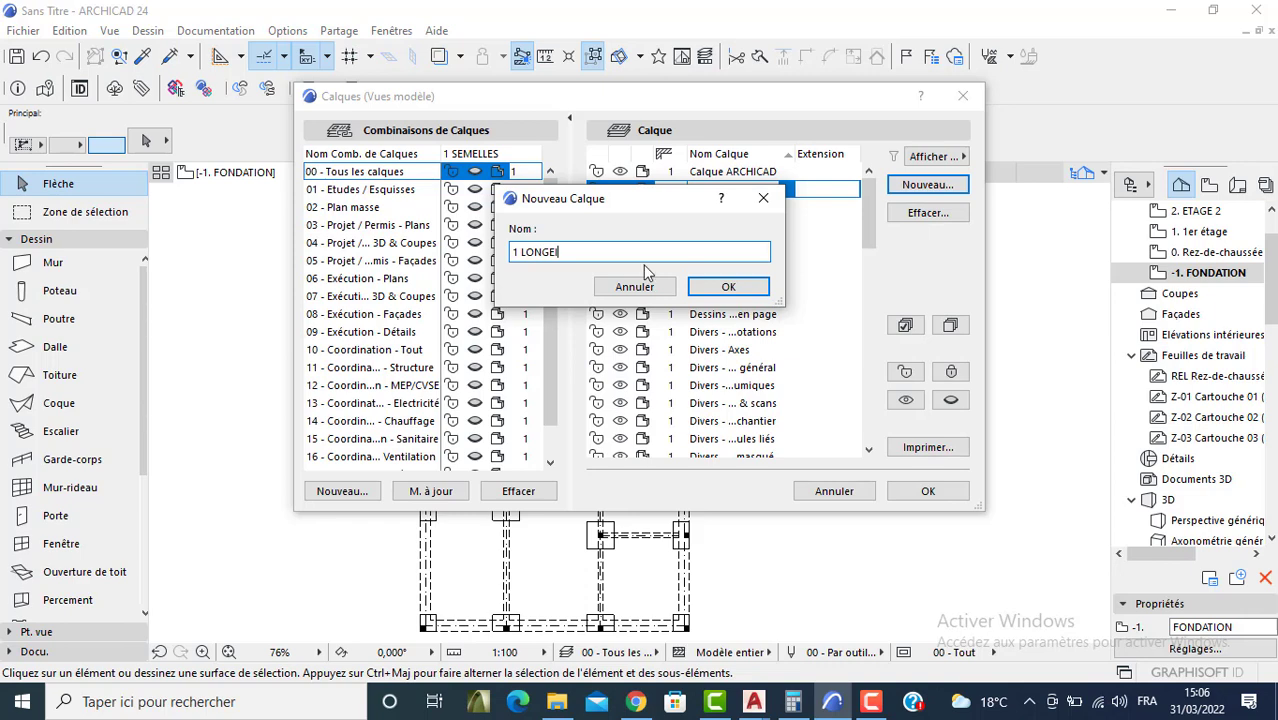
type("1 LONGRINES")
left_click(705, 289)
Step: Add two more layers named "1 CHAINAGES" and "1 POTEAUX"
left_click(922, 187)
type("1")
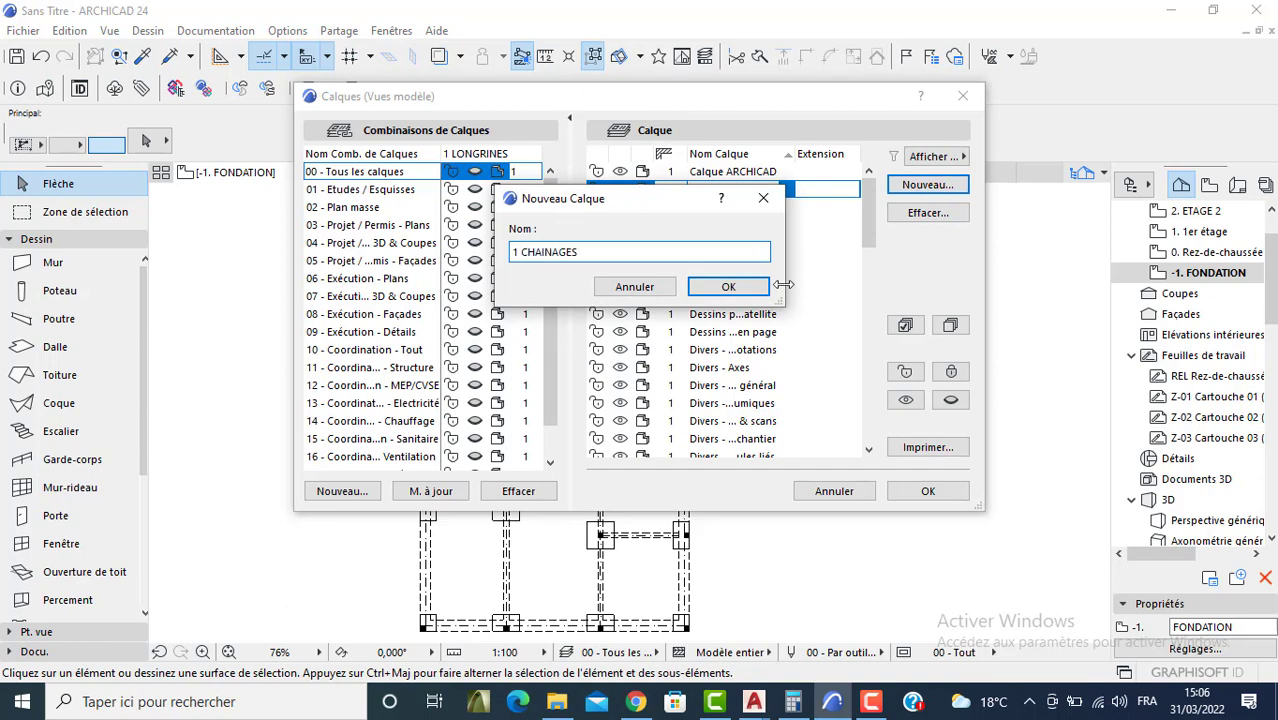
left_click(728, 287)
left_click(927, 185)
type("1 POTEAUX")
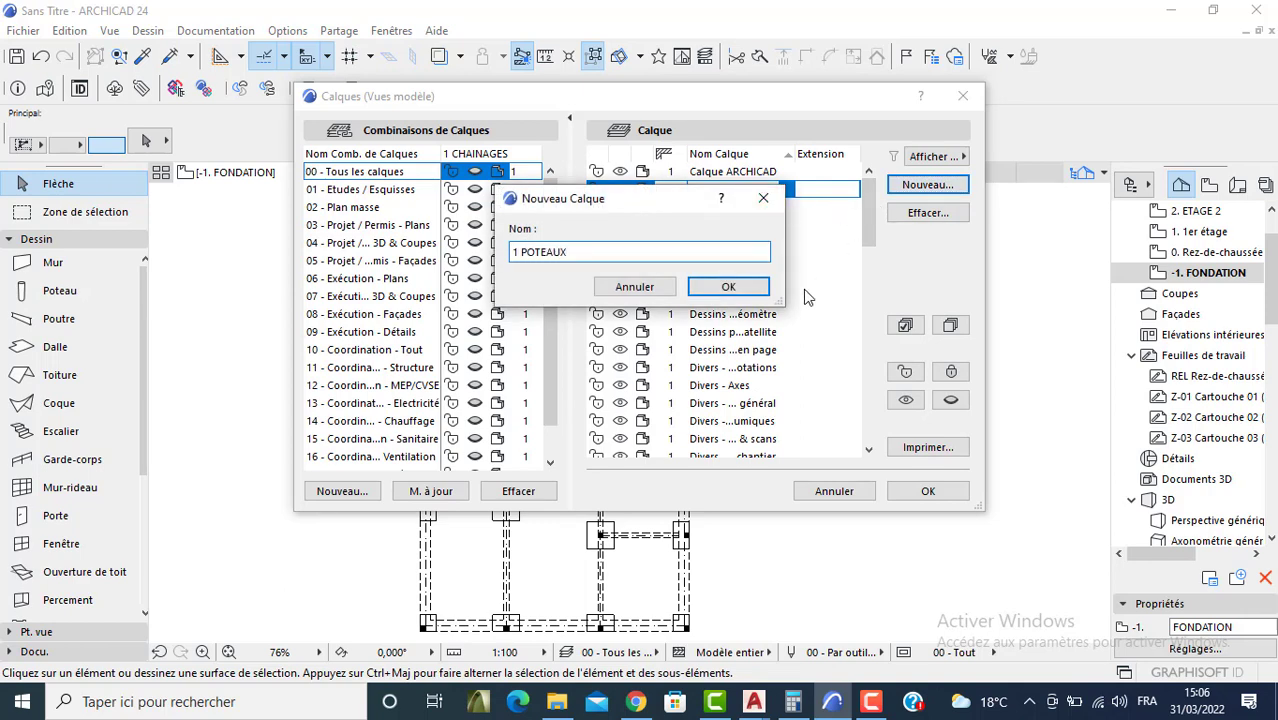
left_click(728, 287)
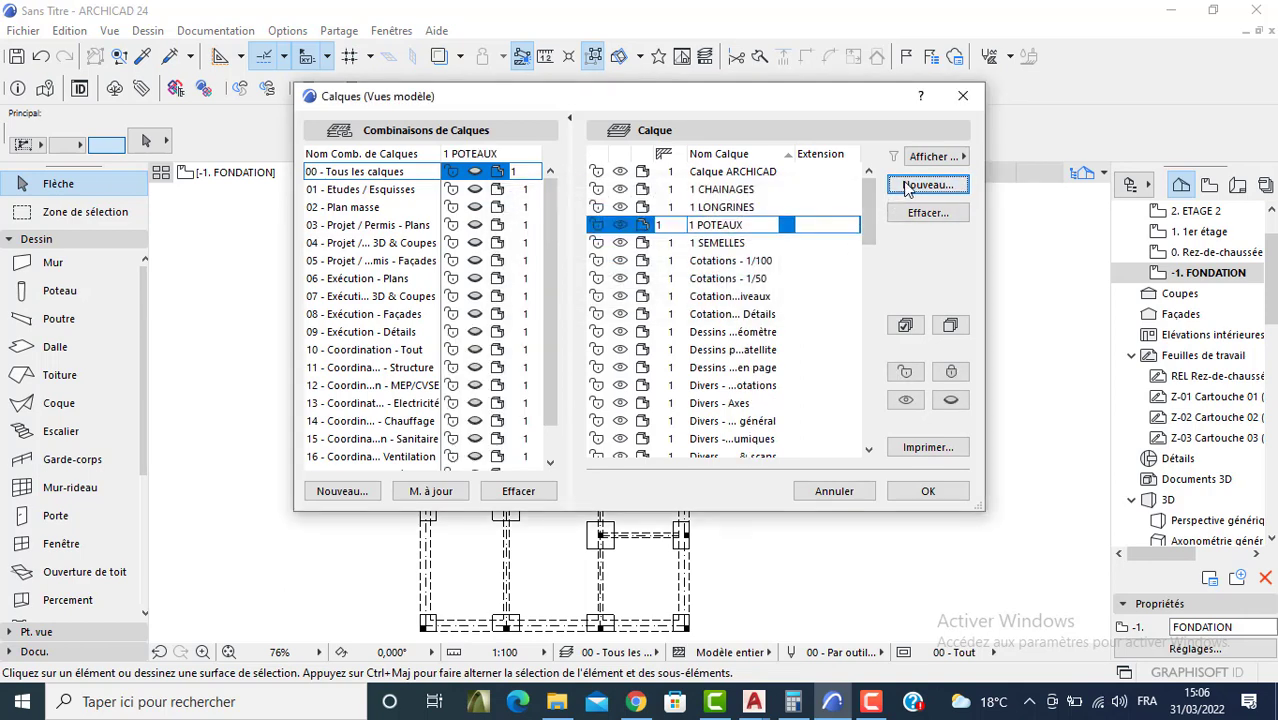
Step: Add the layers "1 BLOCAGE" and "1 DALLAGES", and accept the layer settings
left_click(927, 185)
type("1 BLOCAGE")
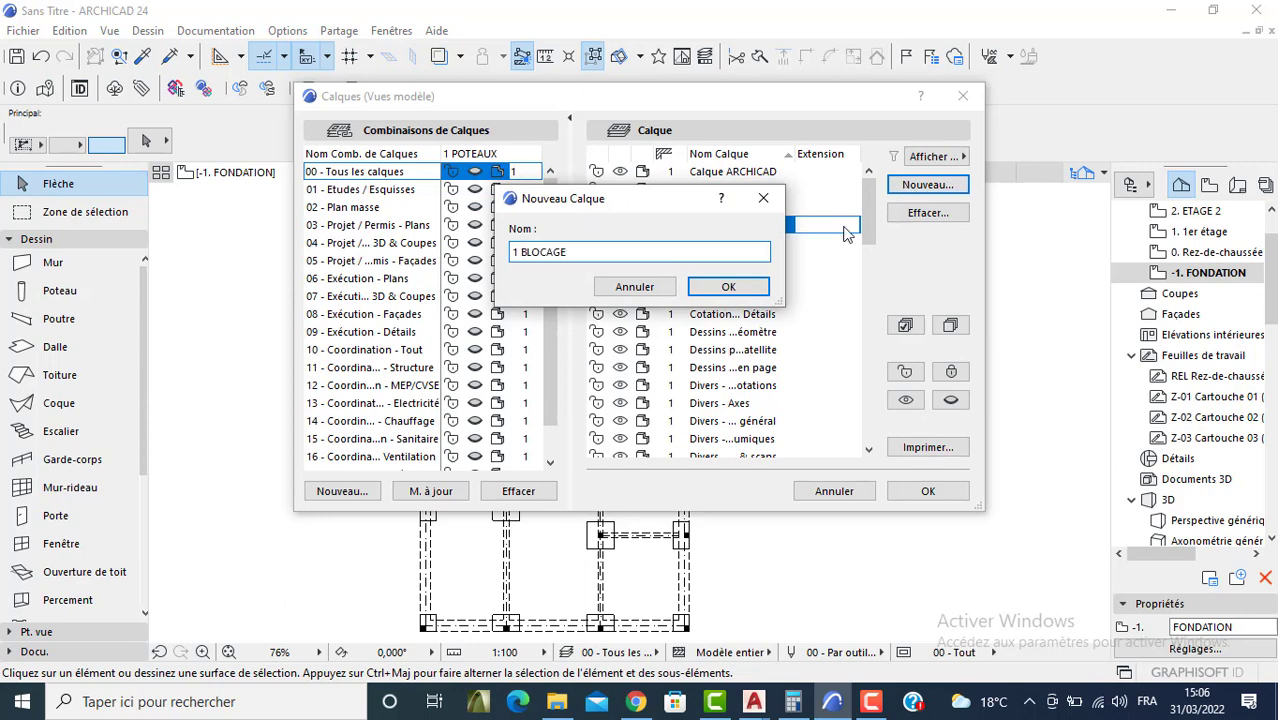
left_click(728, 287)
left_click(927, 185)
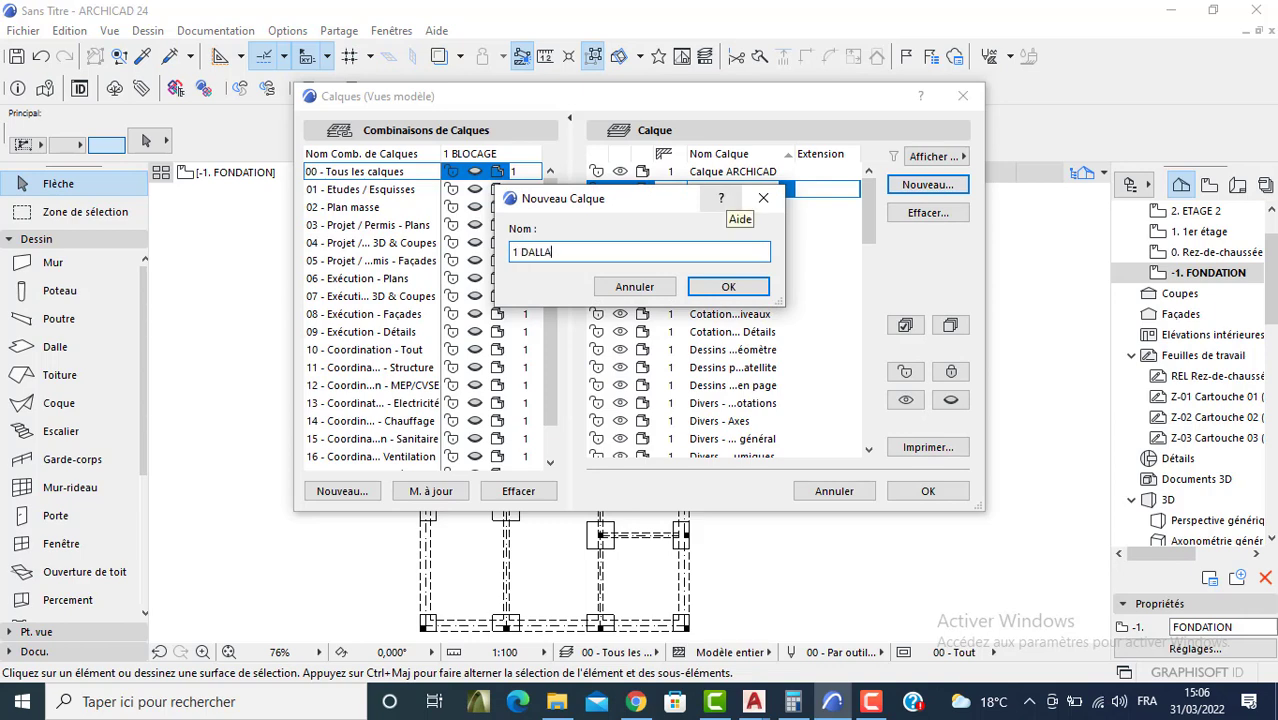
left_click(728, 287)
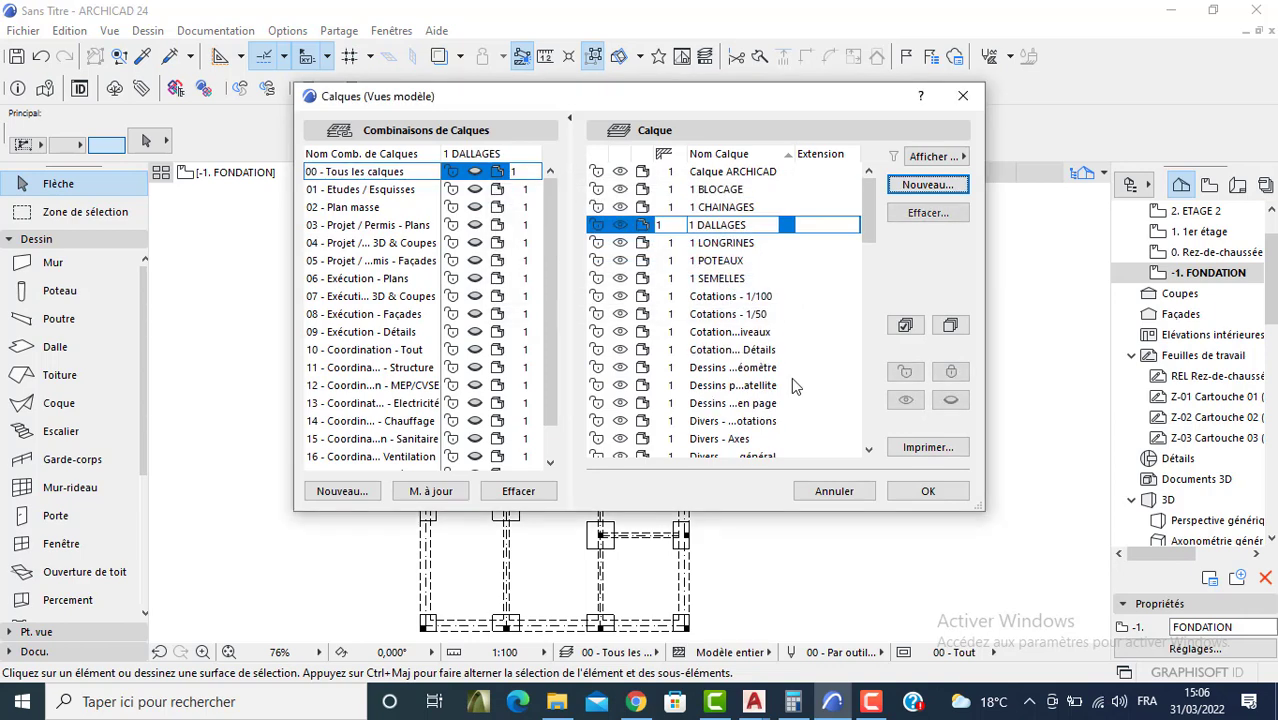
left_click(915, 491)
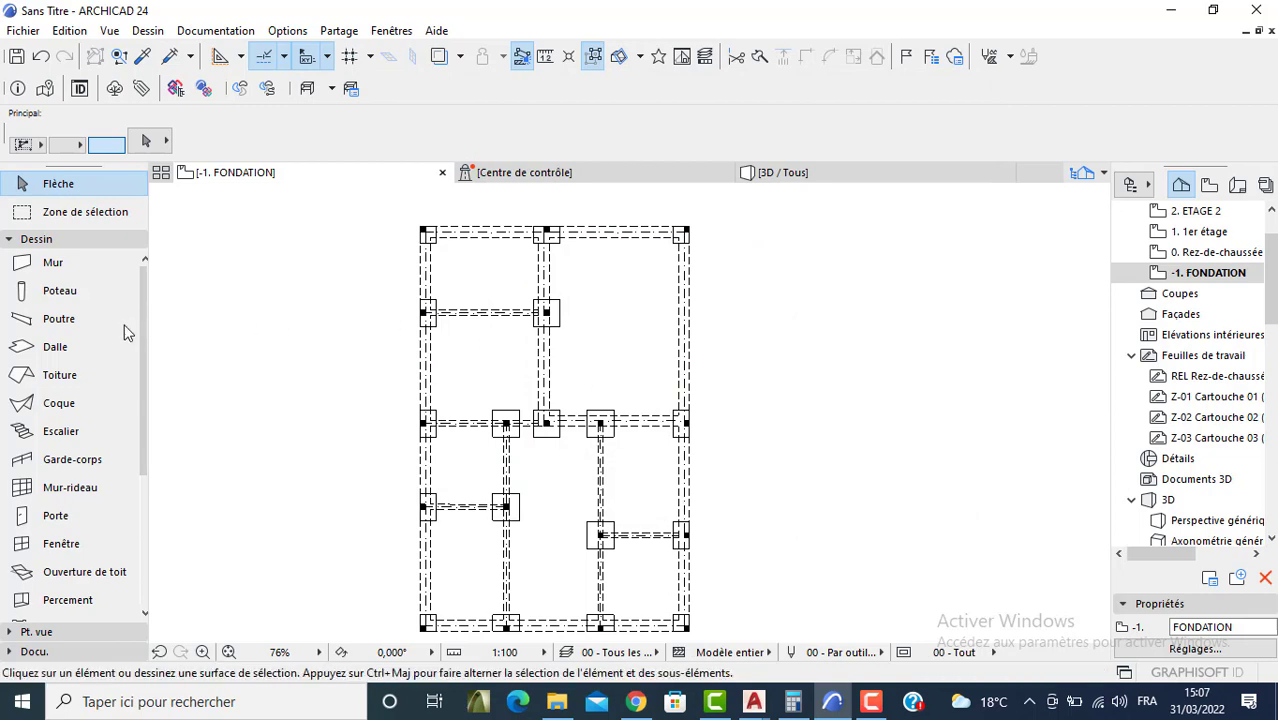
Step: Select all the footing slabs on the plan and assign them to the "1 SEMELLES" layer
left_click(79, 346)
double_click(86, 346)
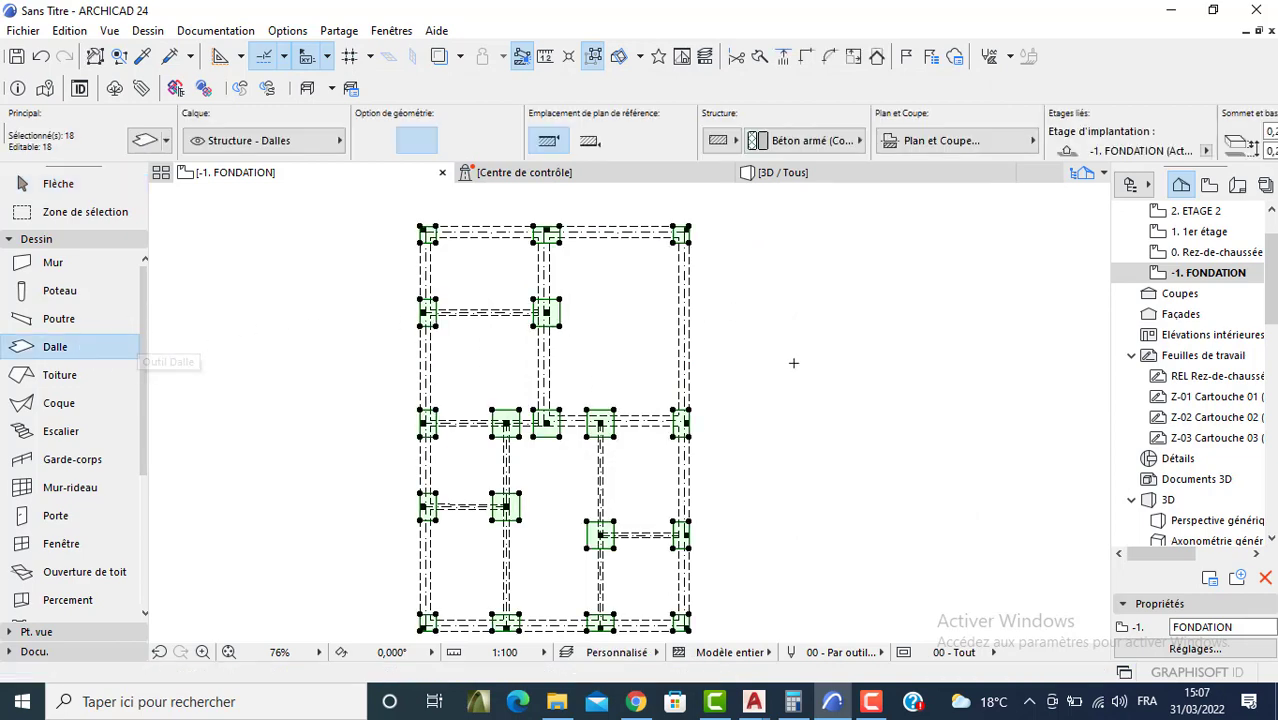
left_click(262, 140)
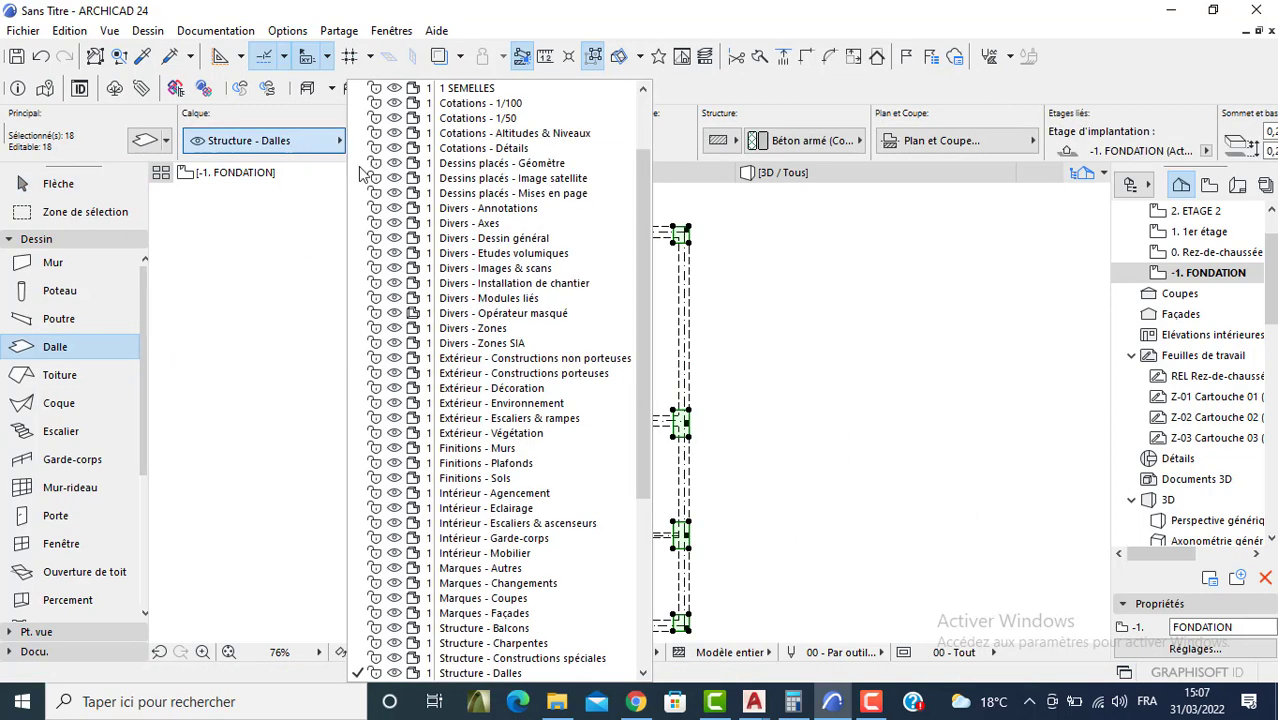
scroll(497, 108, "up", 2)
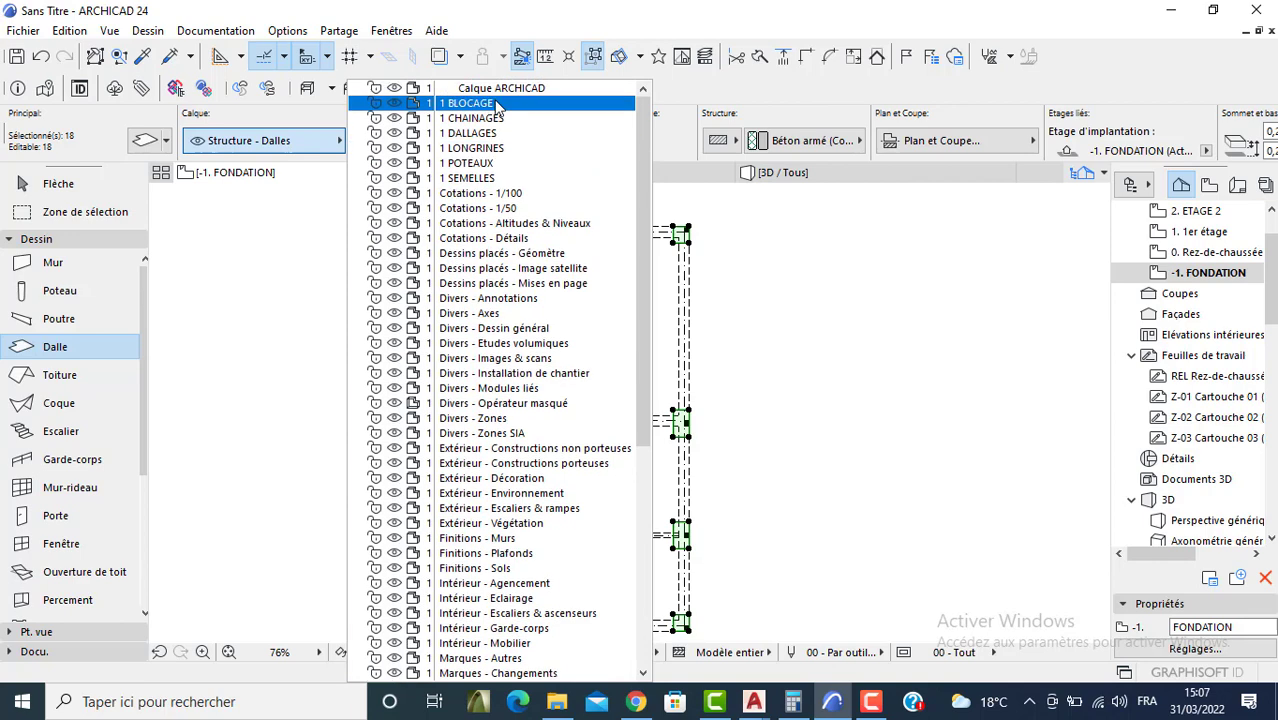
left_click(470, 178)
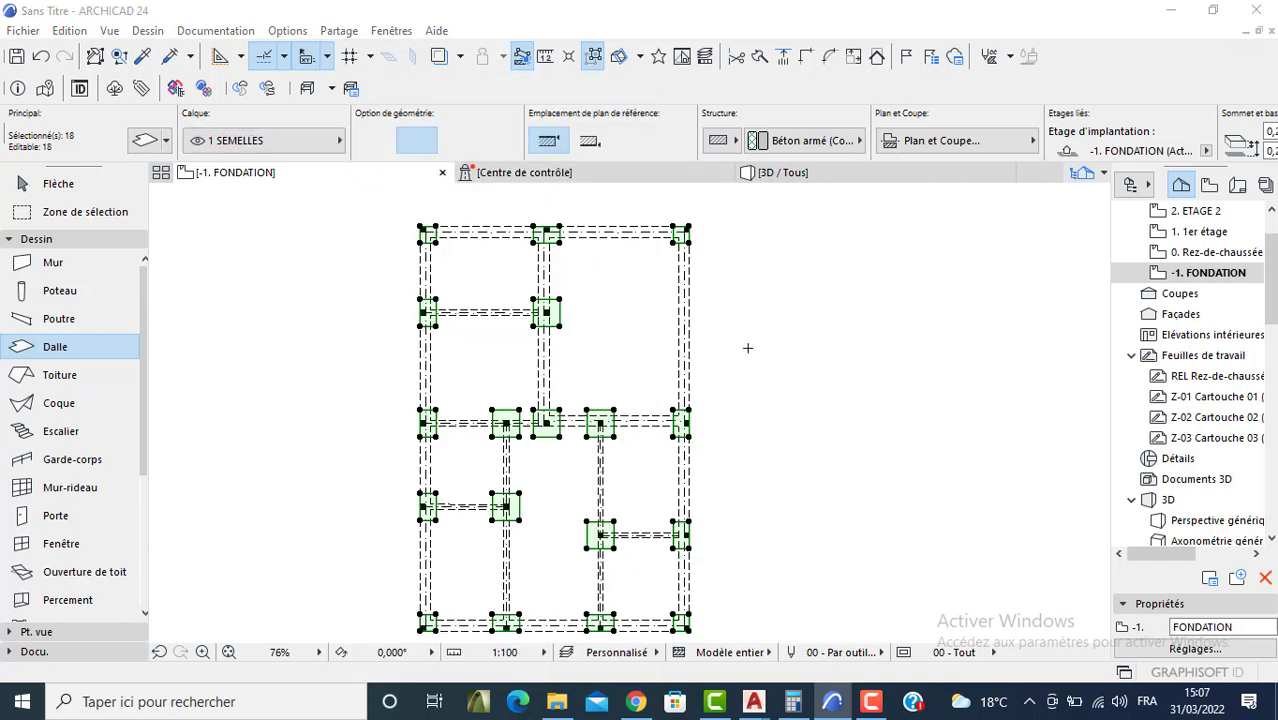
Step: Hide the "1 SEMELLES" layer in the layer settings and accept the change
key("ctrl+l")
scroll(678, 352, "up", 10)
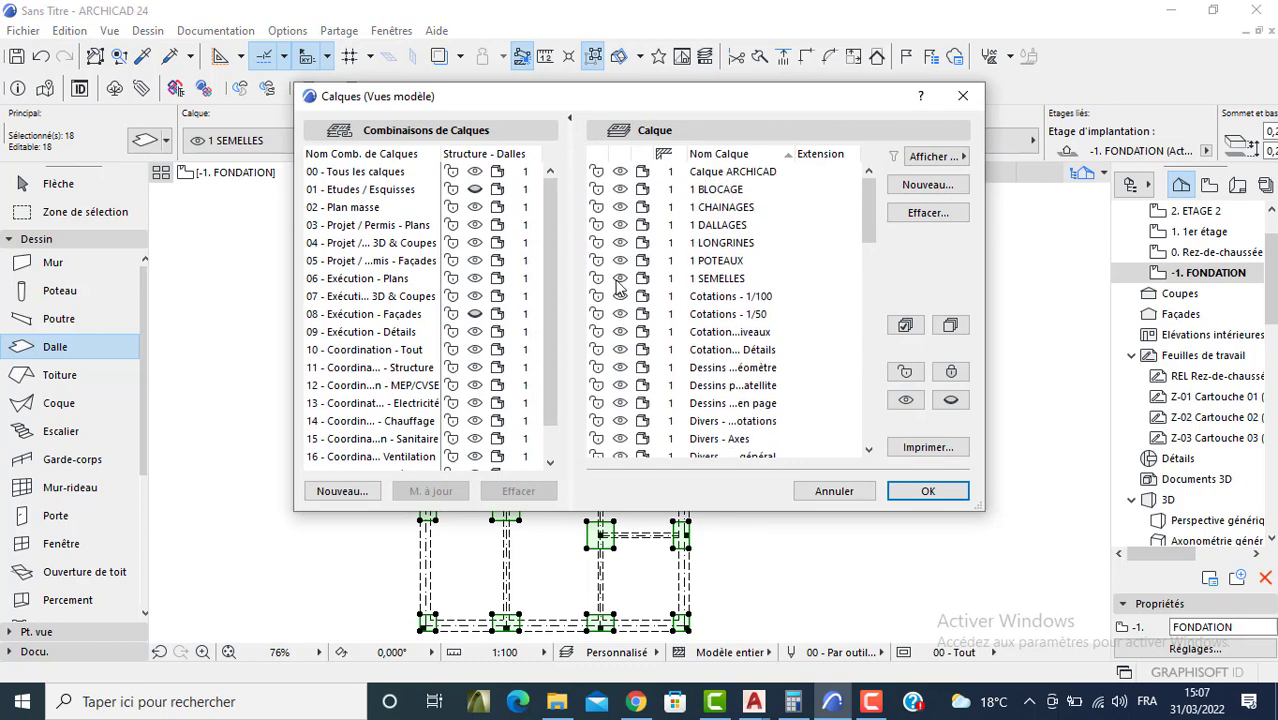
left_click(620, 280)
left_click(928, 491)
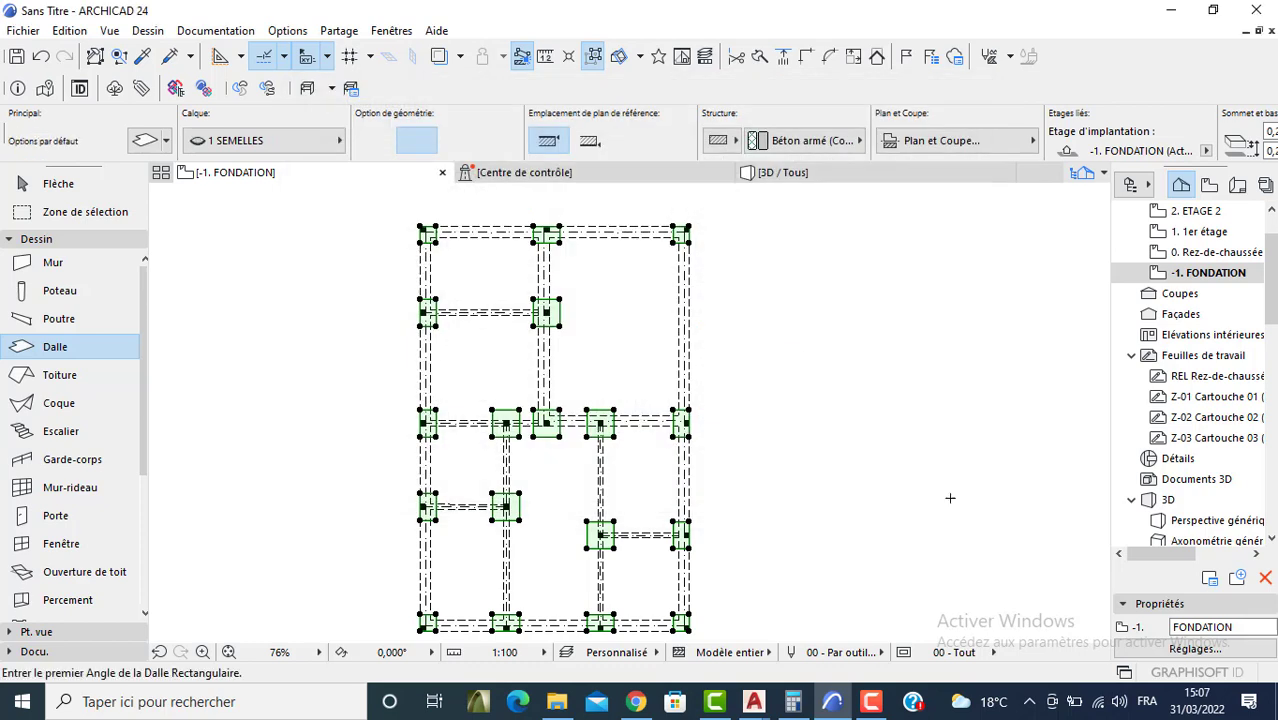
Step: Set the Slab tool's default surface overrides to "Pierre - Calcaire fin" for all faces
double_click(46, 354)
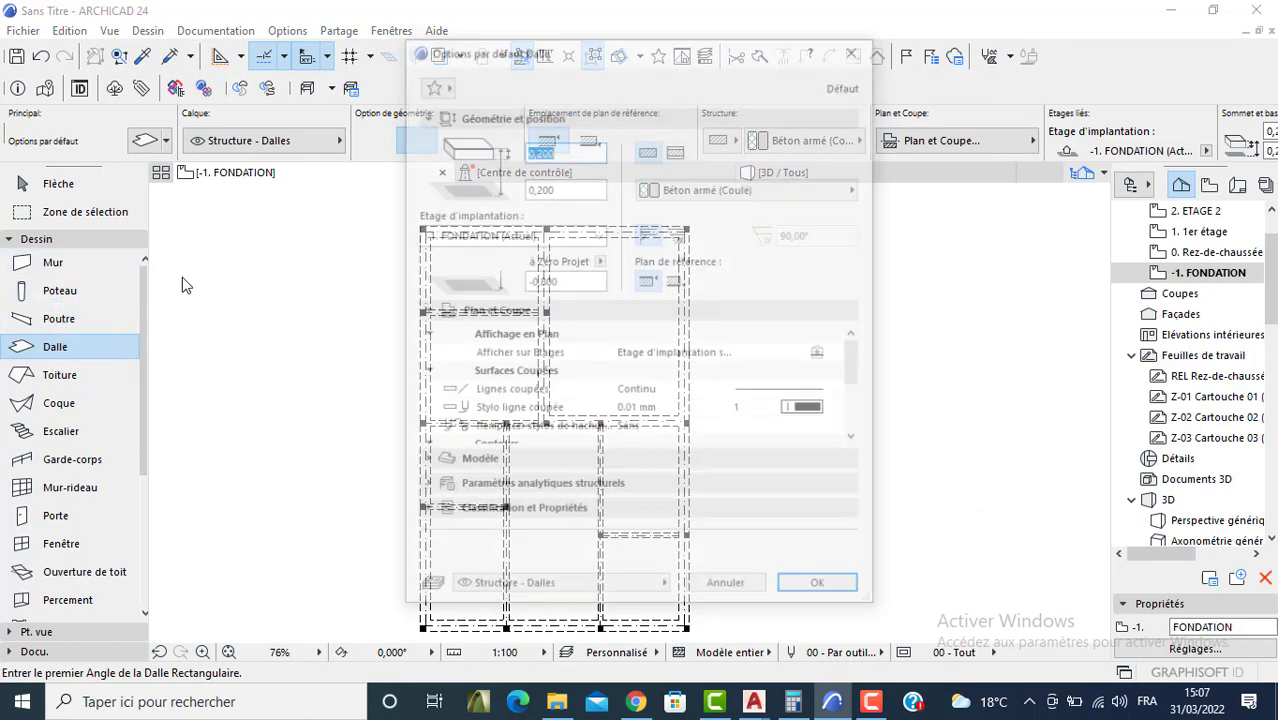
left_click(468, 466)
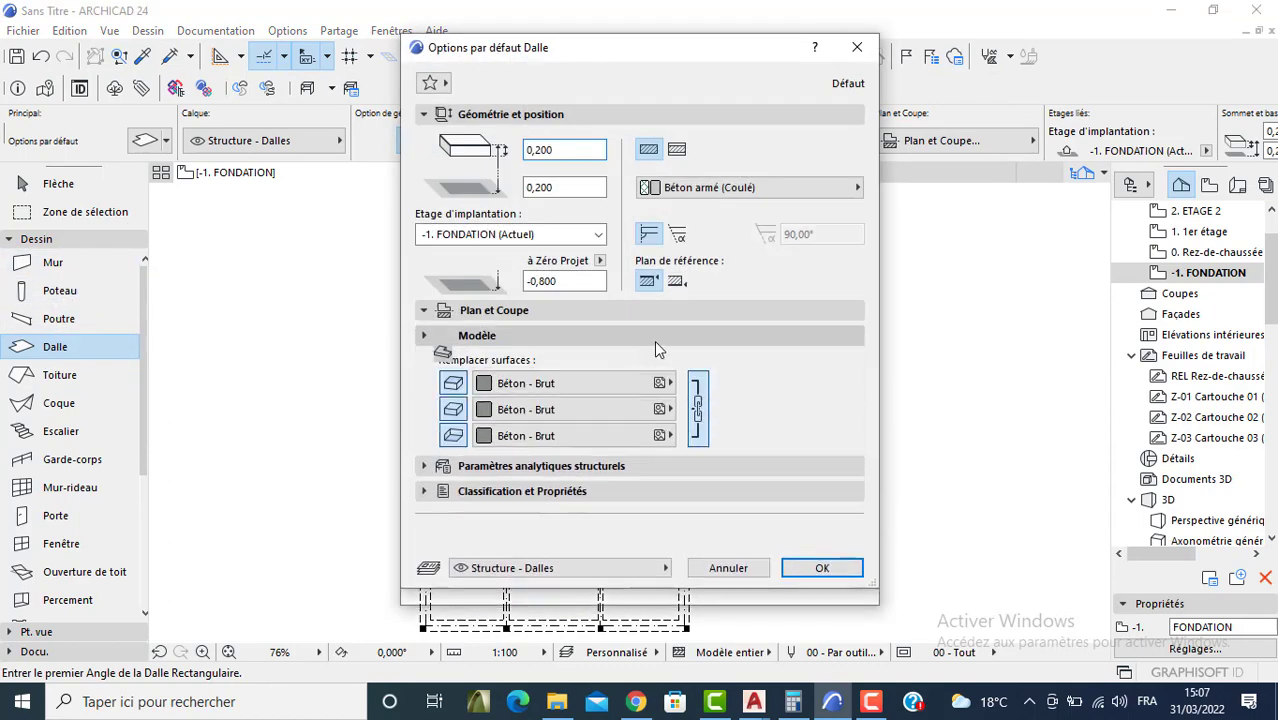
left_click(618, 383)
scroll(770, 385, "down", 2)
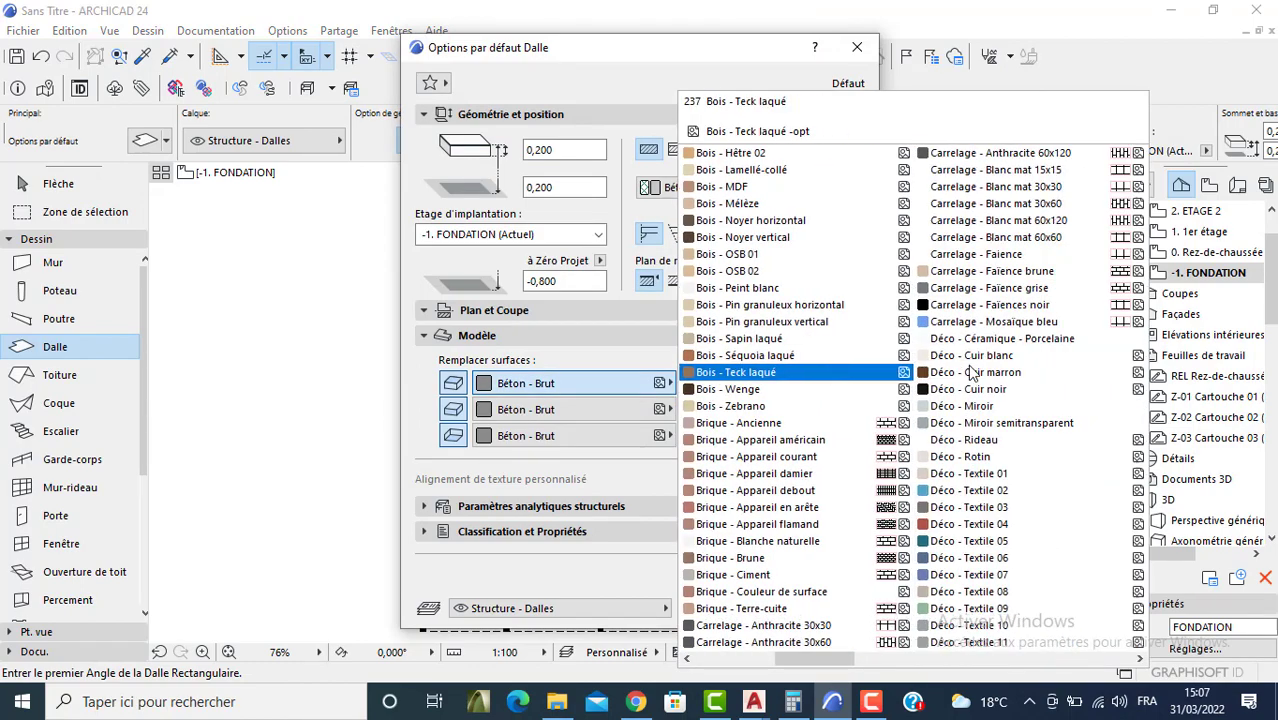
scroll(768, 390, "down", 2)
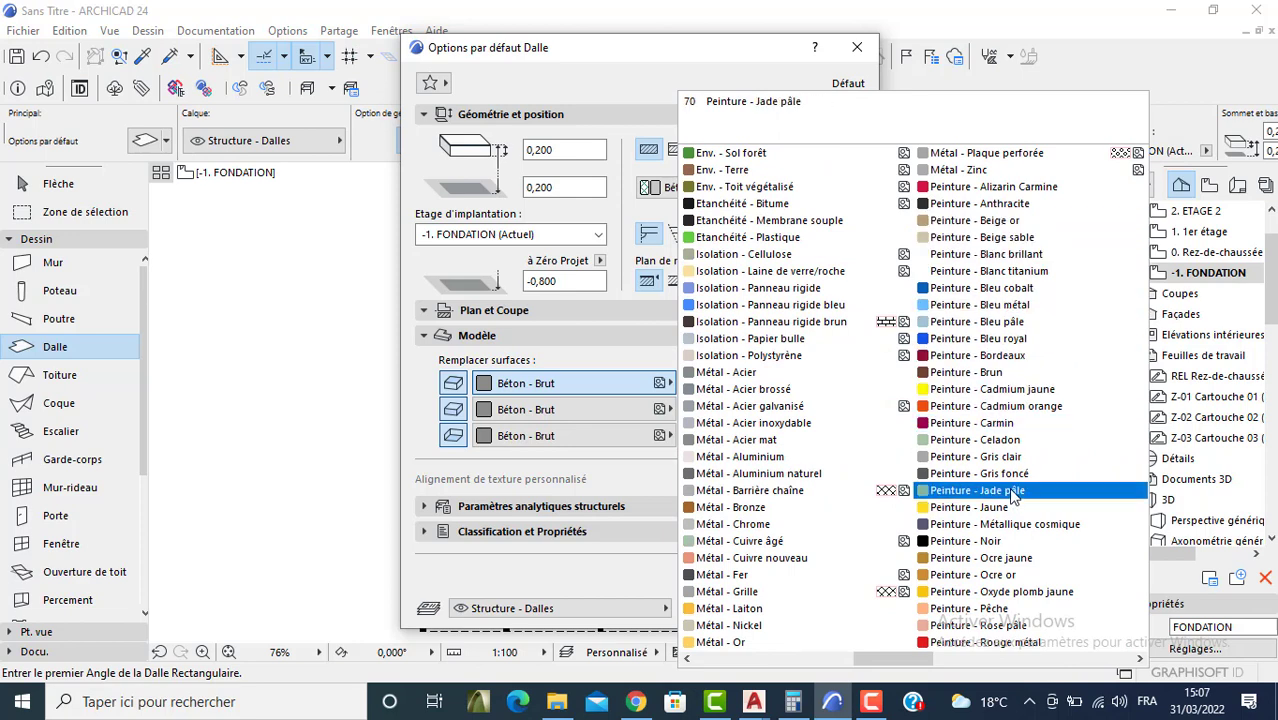
scroll(970, 468, "down", 2)
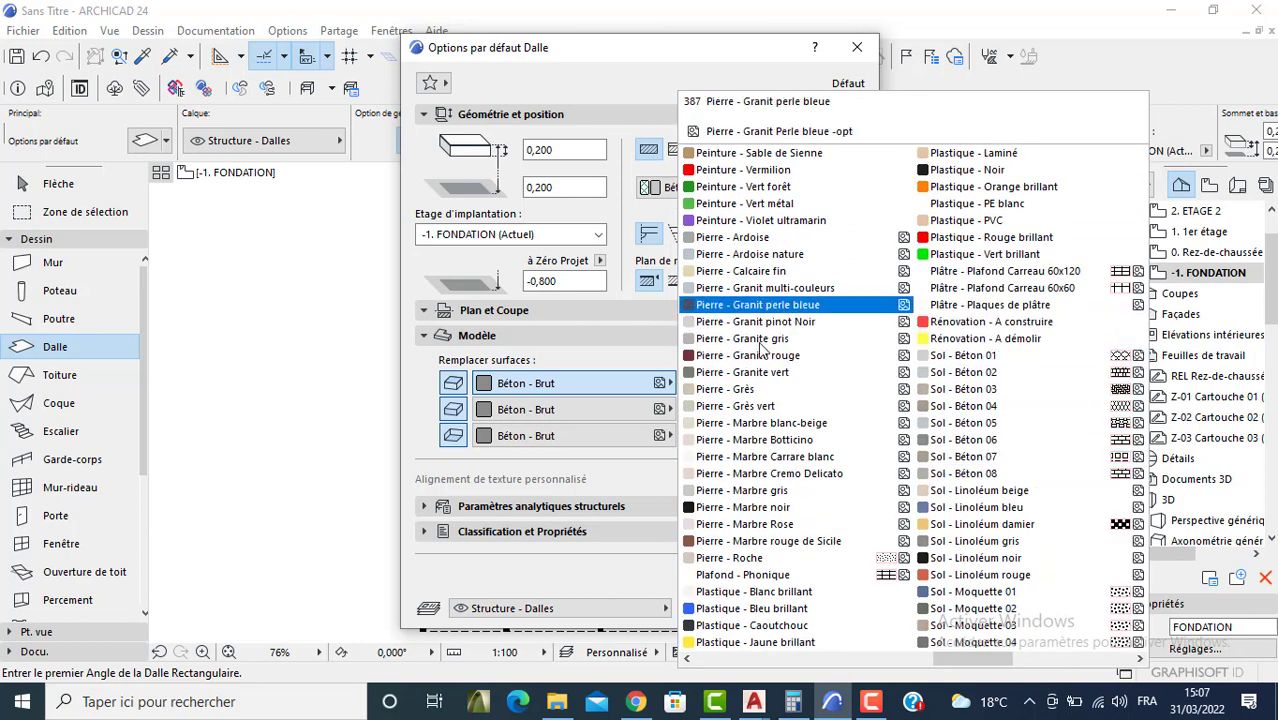
left_click(745, 271)
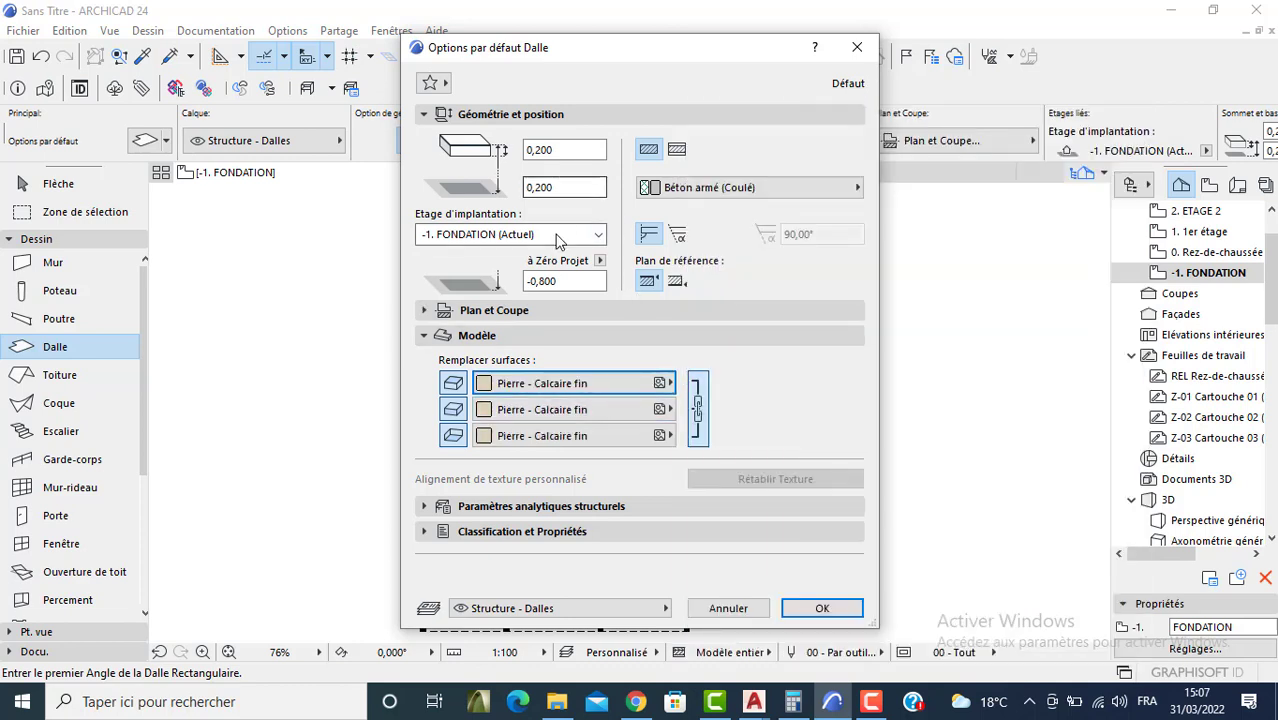
Step: Set the default slab elevation relative to project zero to 0,400 and accept the slab settings
double_click(541, 282)
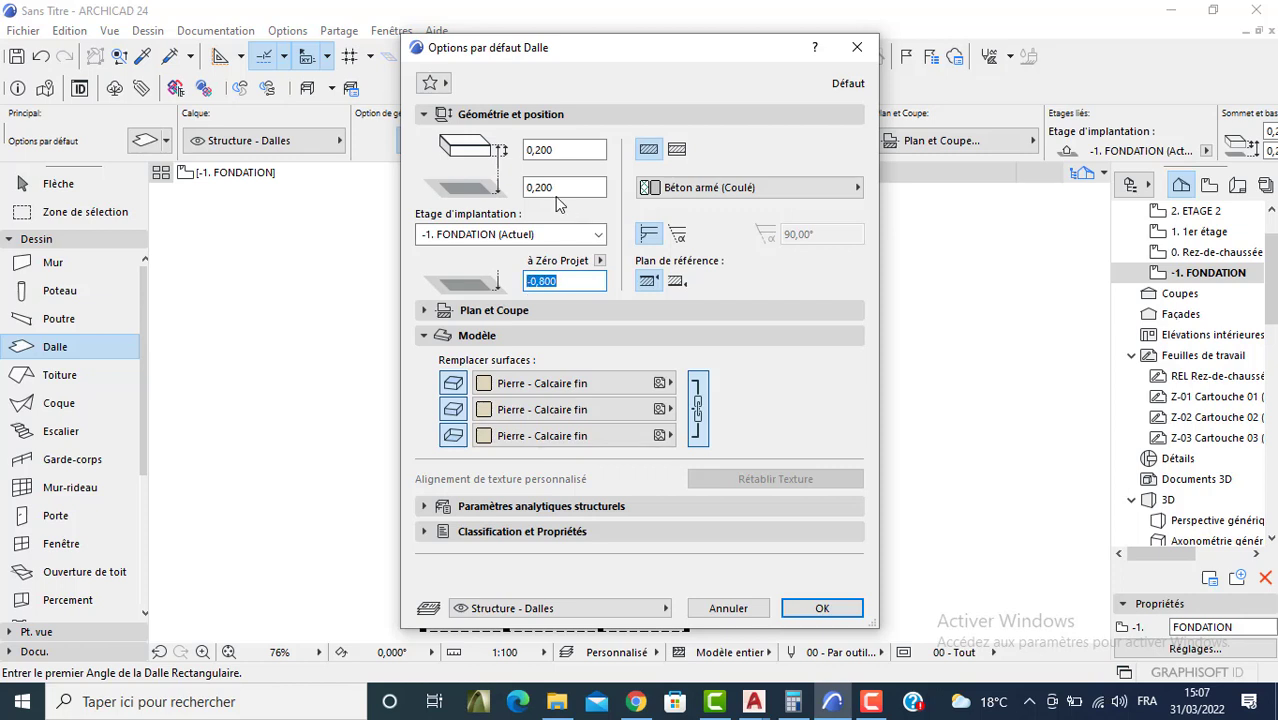
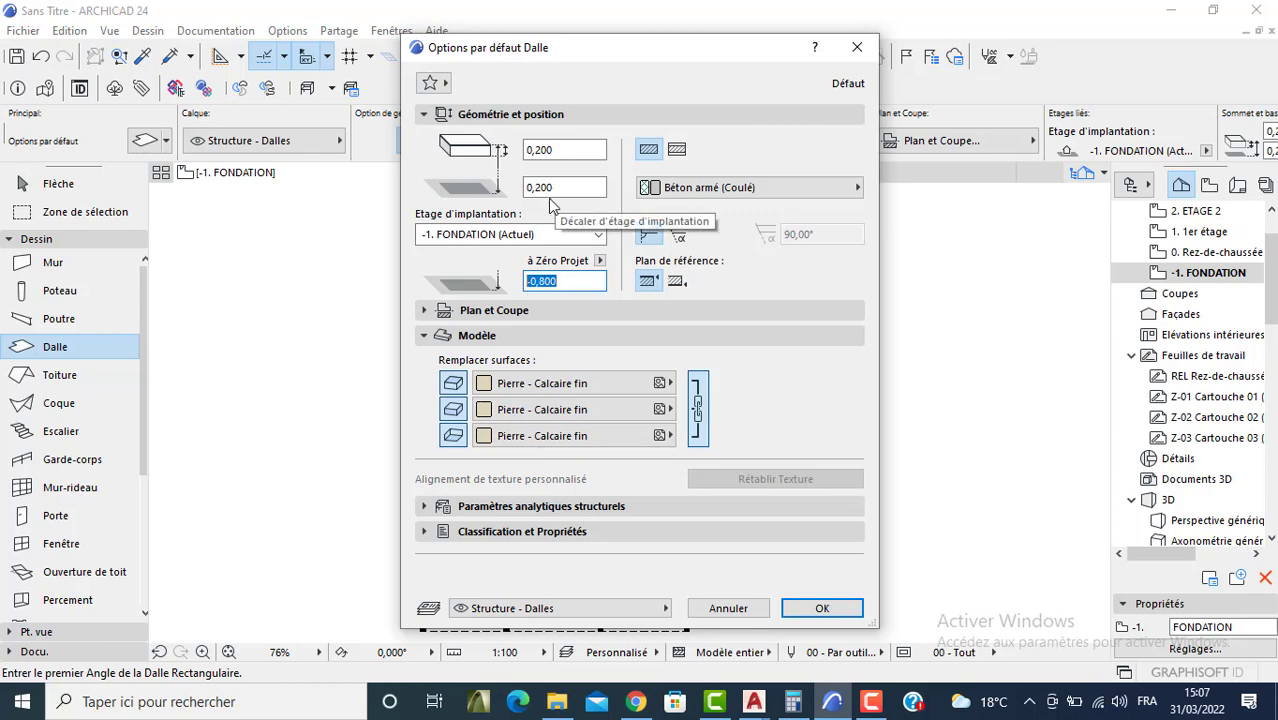
type("0,")
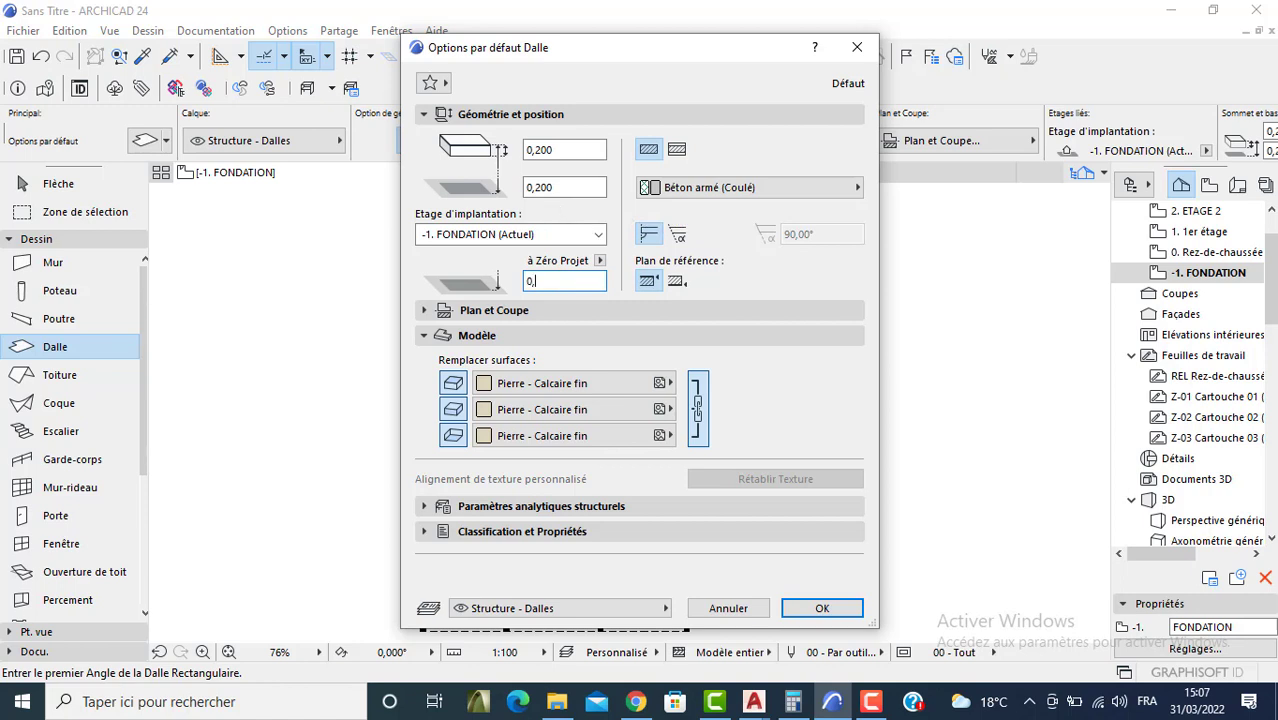
type("400")
key("Return")
Step: Fill all eight bays enclosed by the foundation beams with slabs using the Magic Wand
left_click(600, 316)
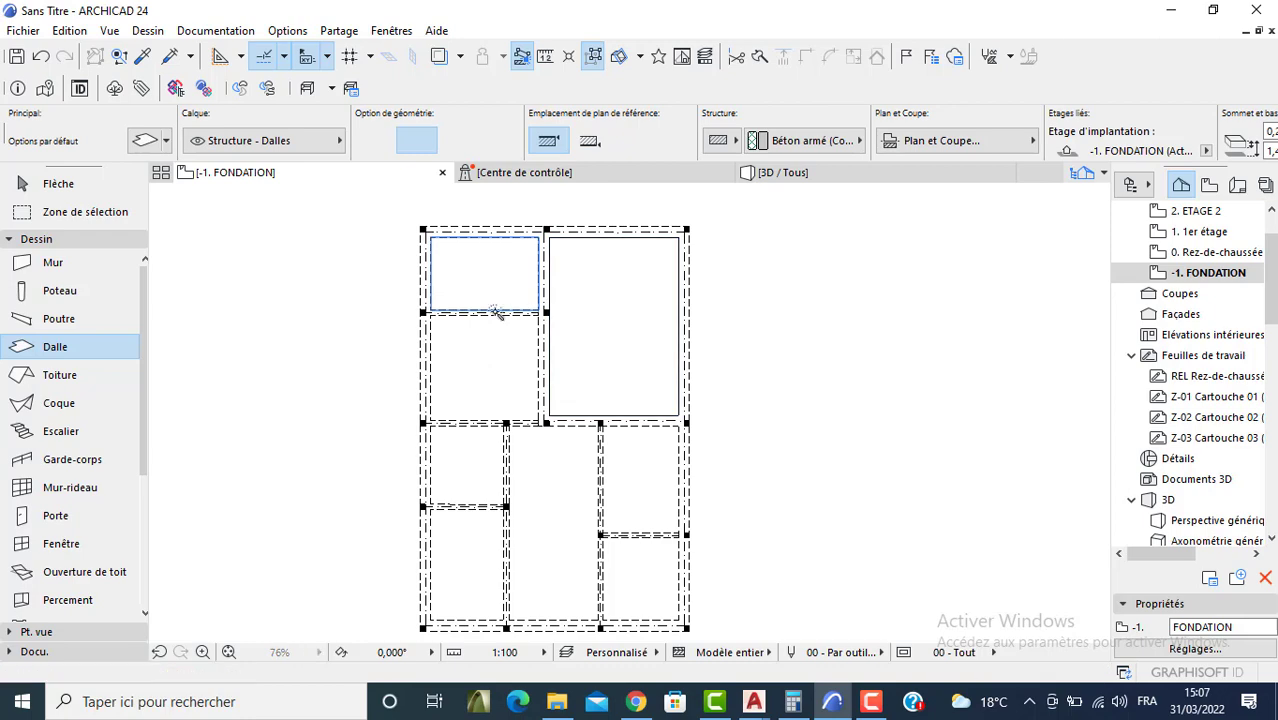
left_click(484, 272)
left_click(484, 366)
left_click(469, 549)
left_click(528, 528)
left_click(621, 497)
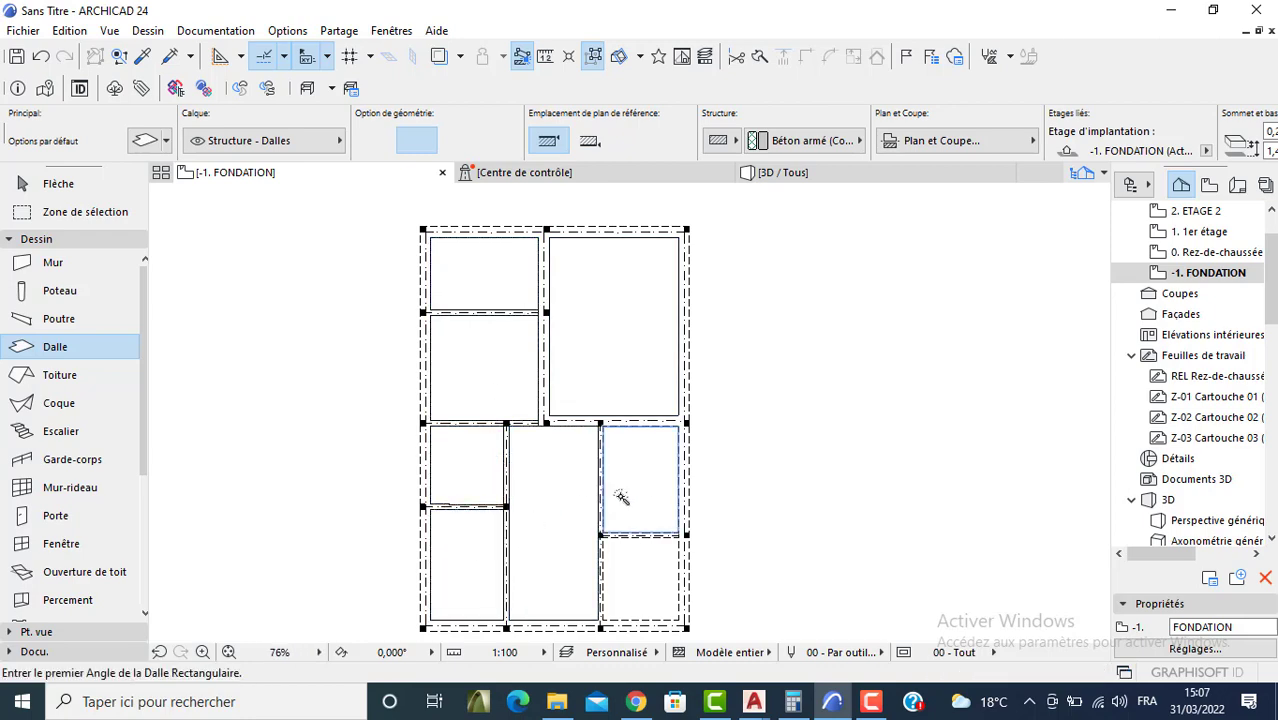
left_click(650, 571)
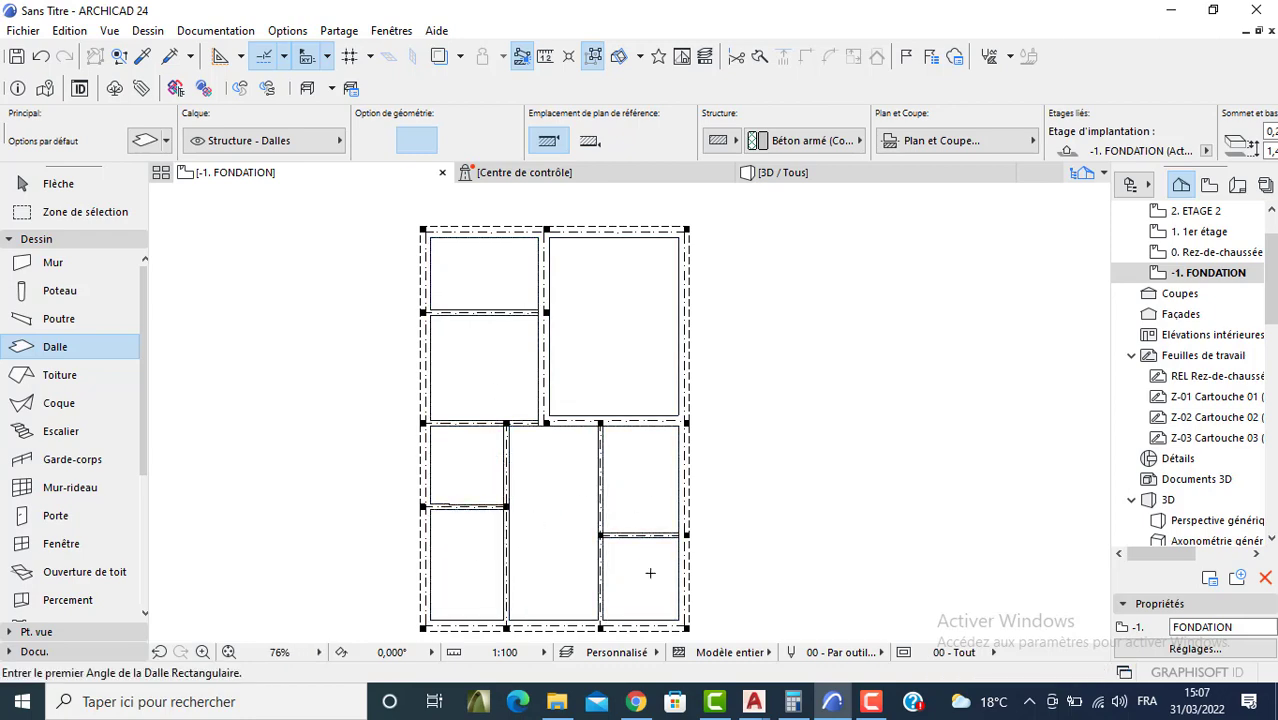
Step: Make the "1 SEMELLES" layer visible again, accept the layer settings, and leave the Slab tool
key("ctrl+l")
scroll(673, 349, "up", 8)
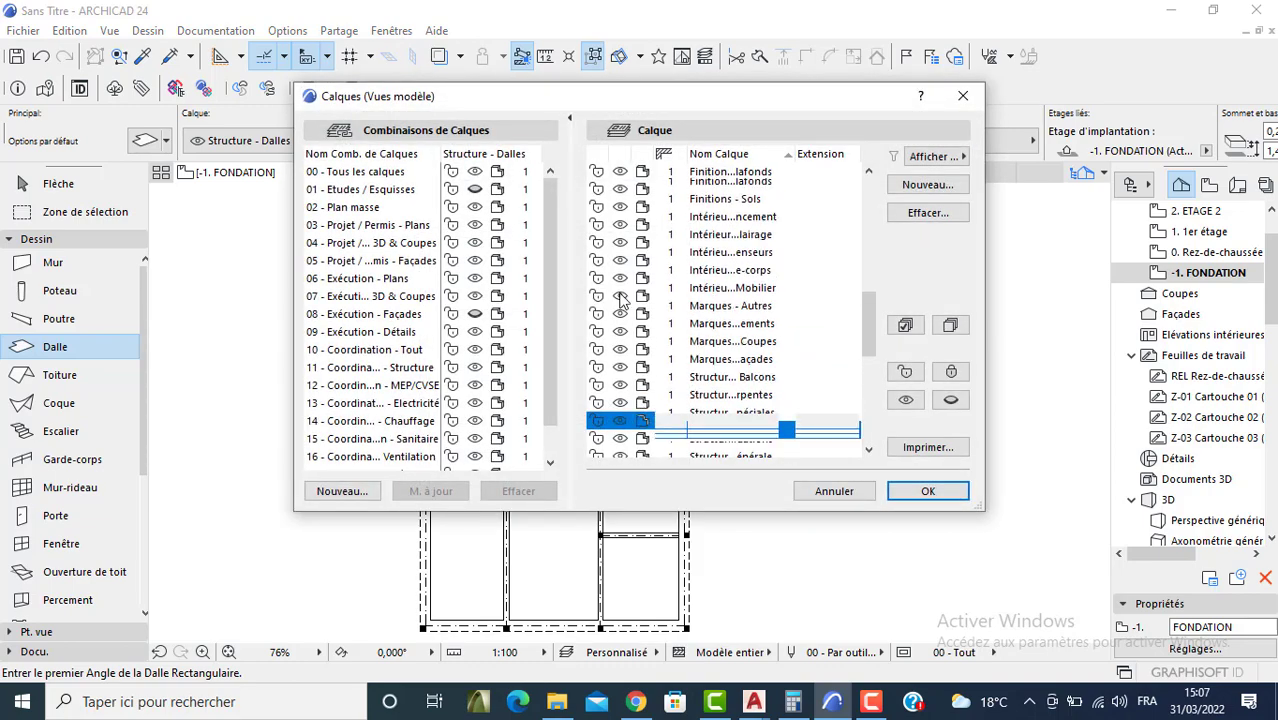
left_click(624, 284)
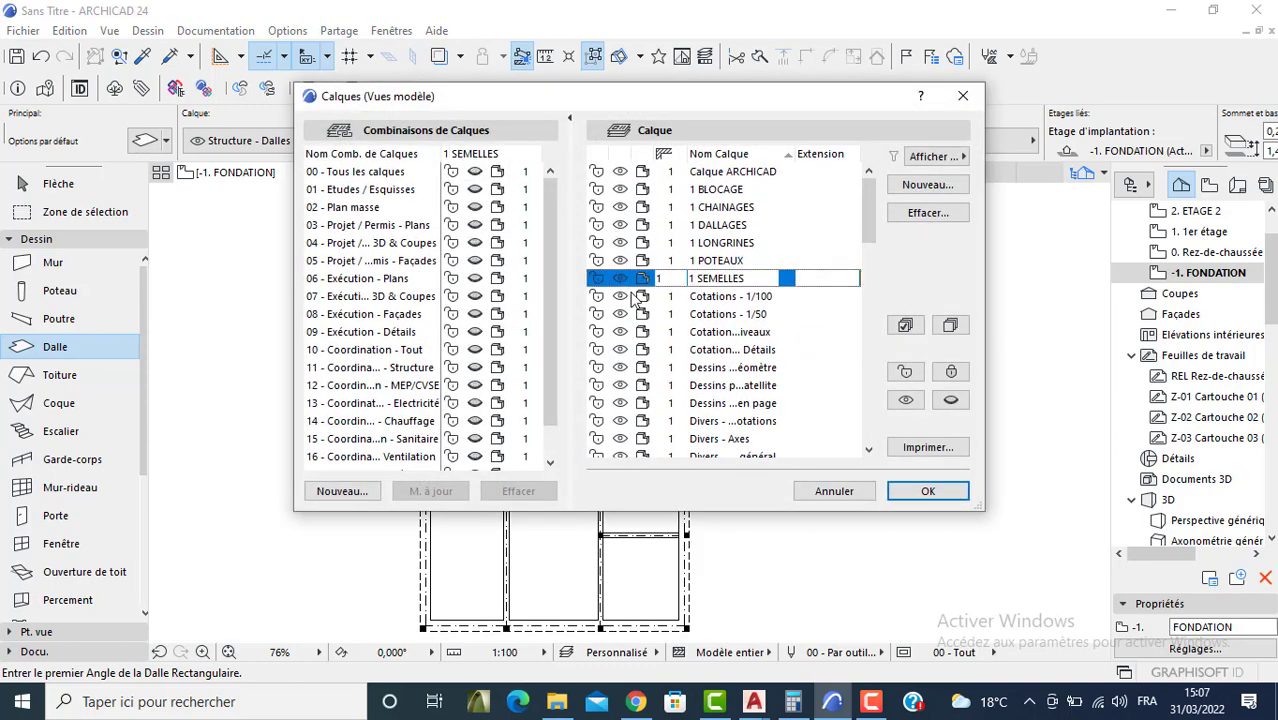
left_click(928, 491)
left_click(777, 451)
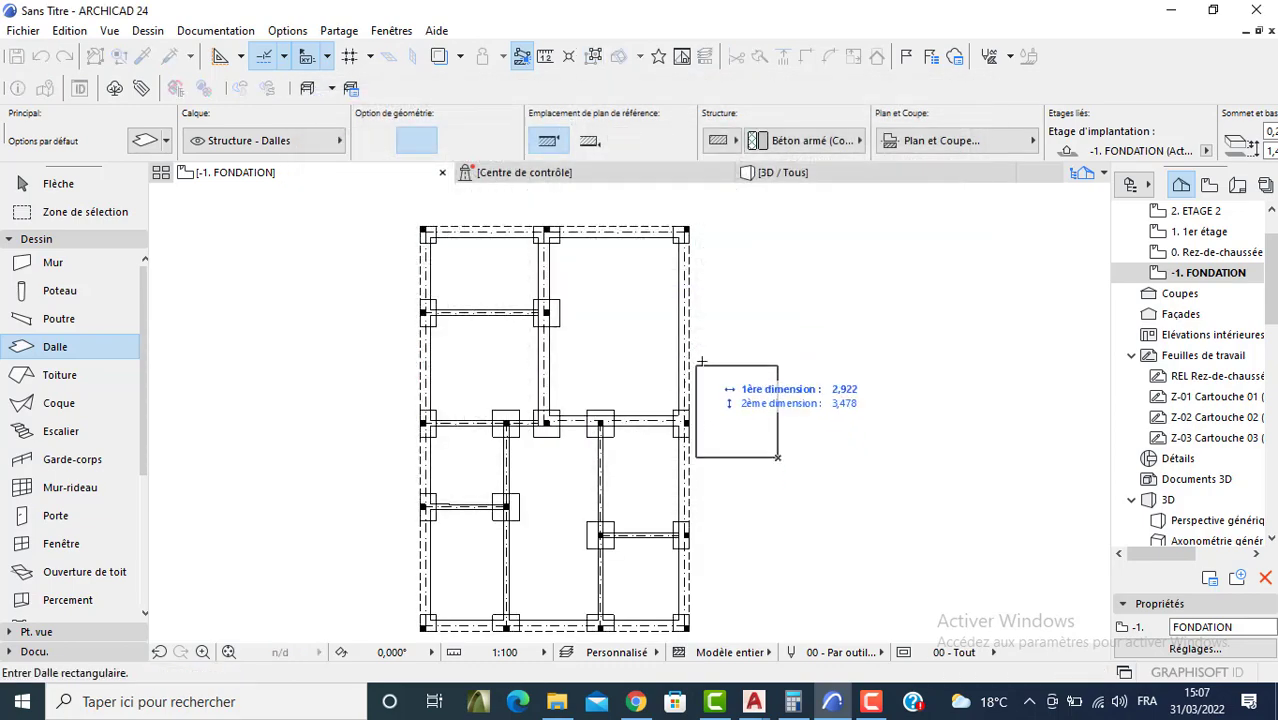
key("Escape")
key("Escape")
Step: Examine the new bay slabs, beams and footings in the 3D view, and return to the floor plan
left_click(588, 343)
left_click(476, 362)
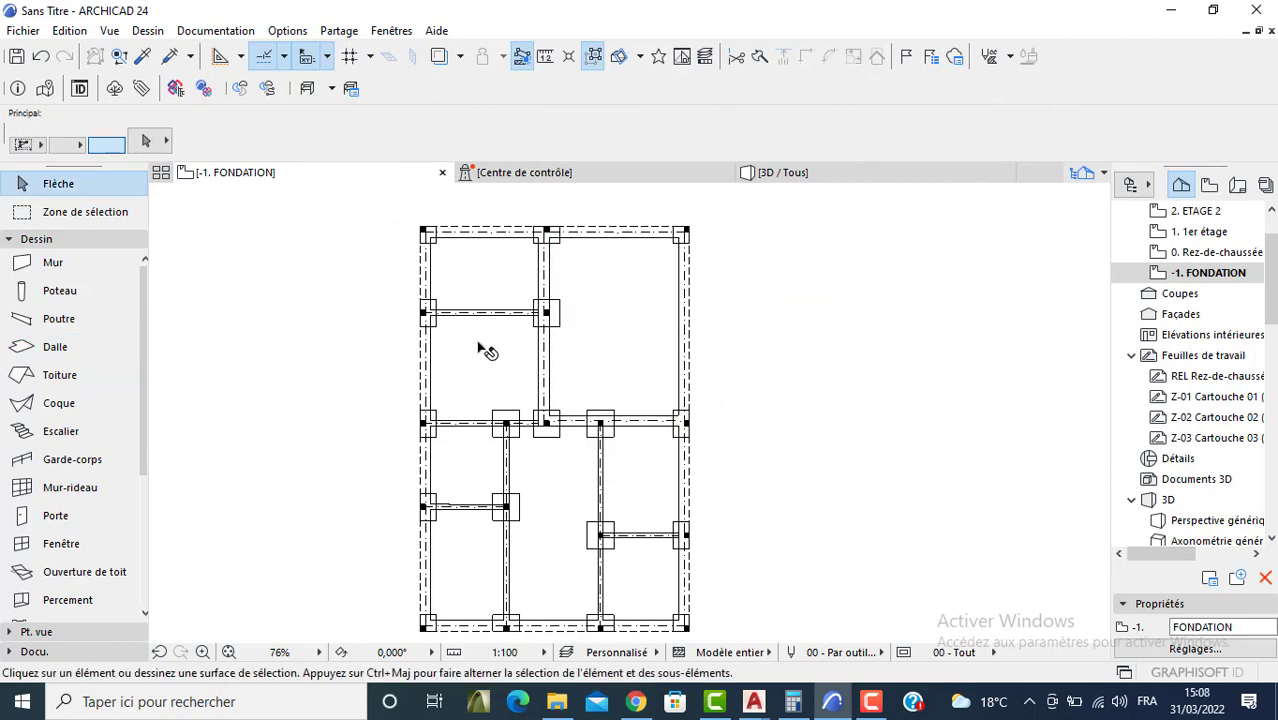
key("F3")
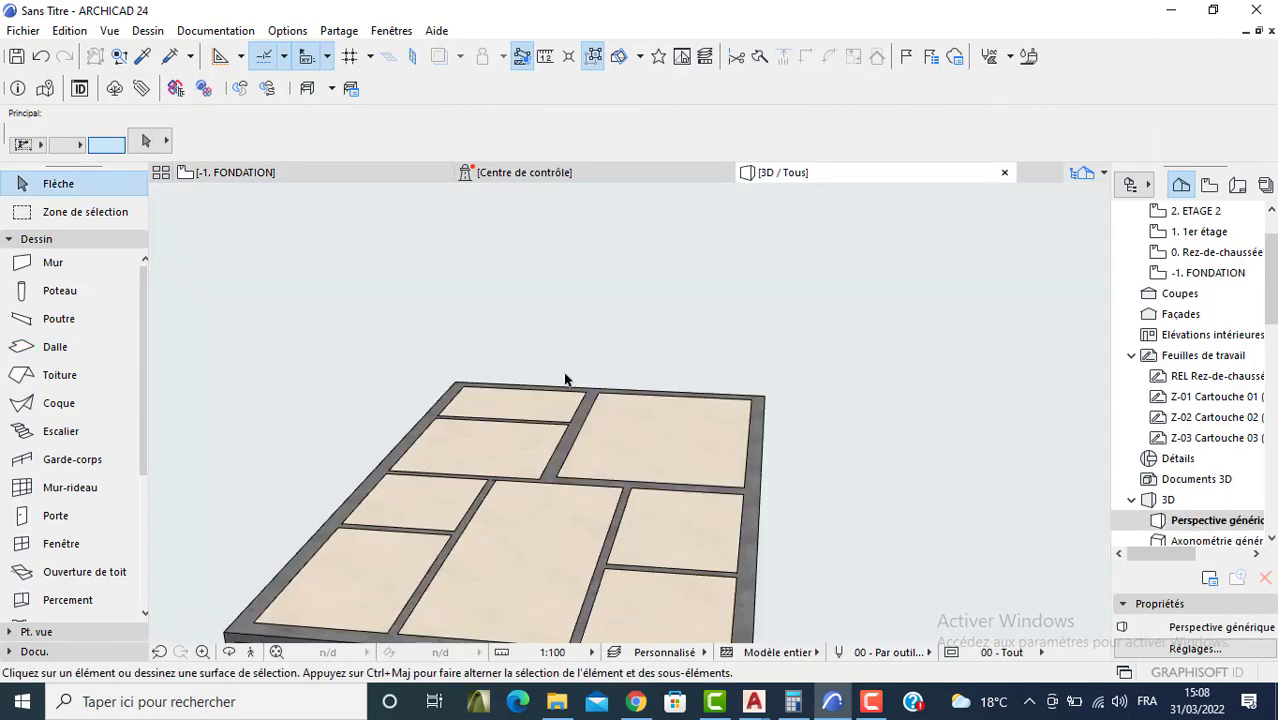
scroll(565, 378, "down", 2)
middle_click_drag(535, 468, 626, 514, "shift")
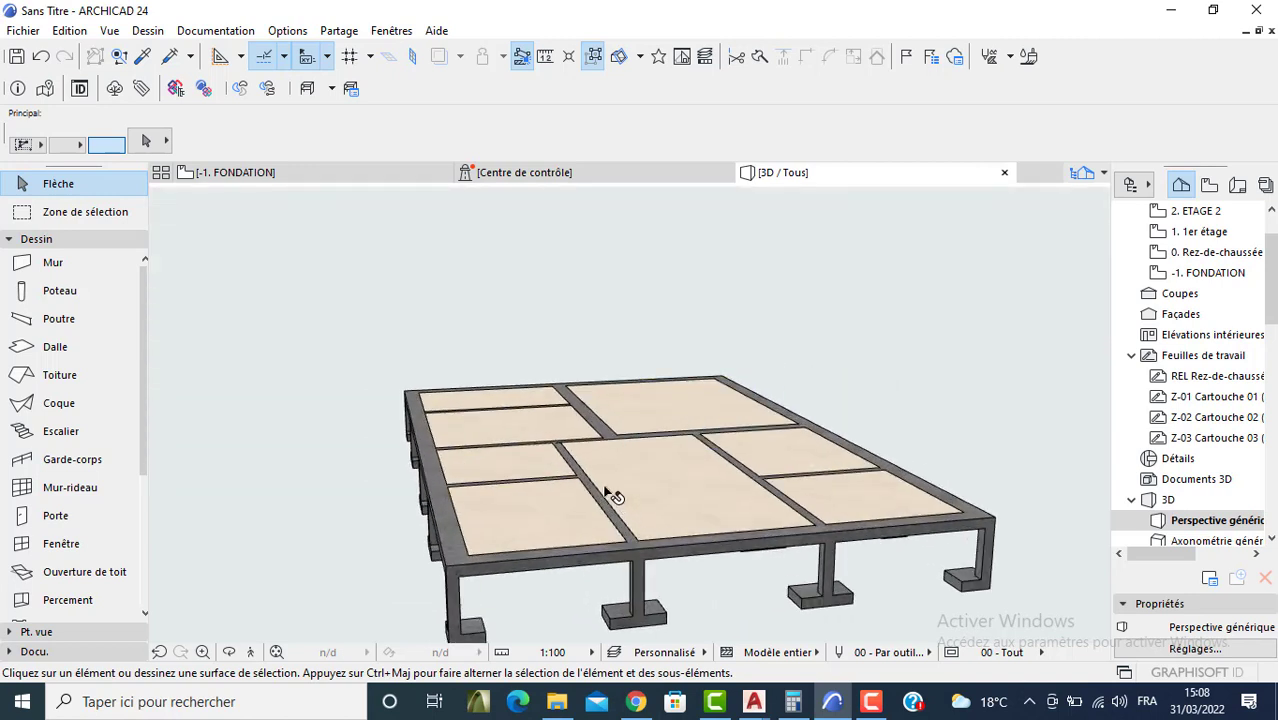
key("F2")
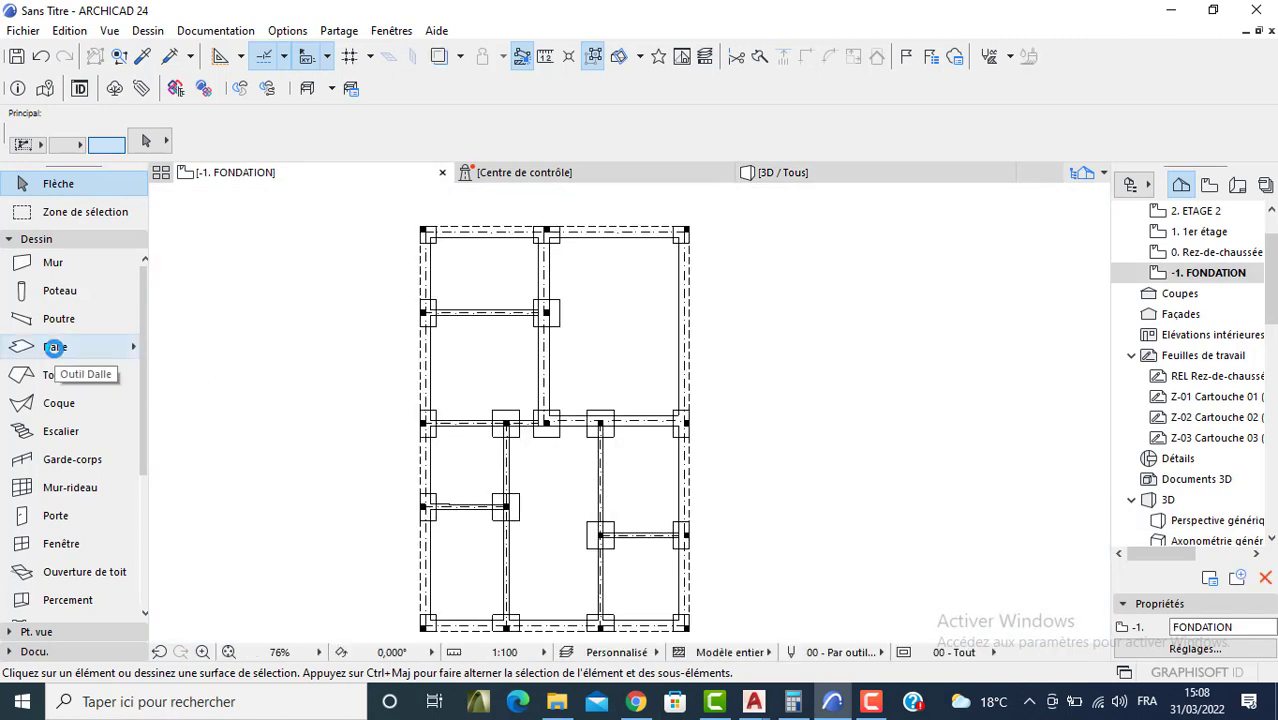
Step: Set the default slab elevation to project zero to 0,600 and its surface overrides to "Béton - Brut", and accept
left_click(53, 350)
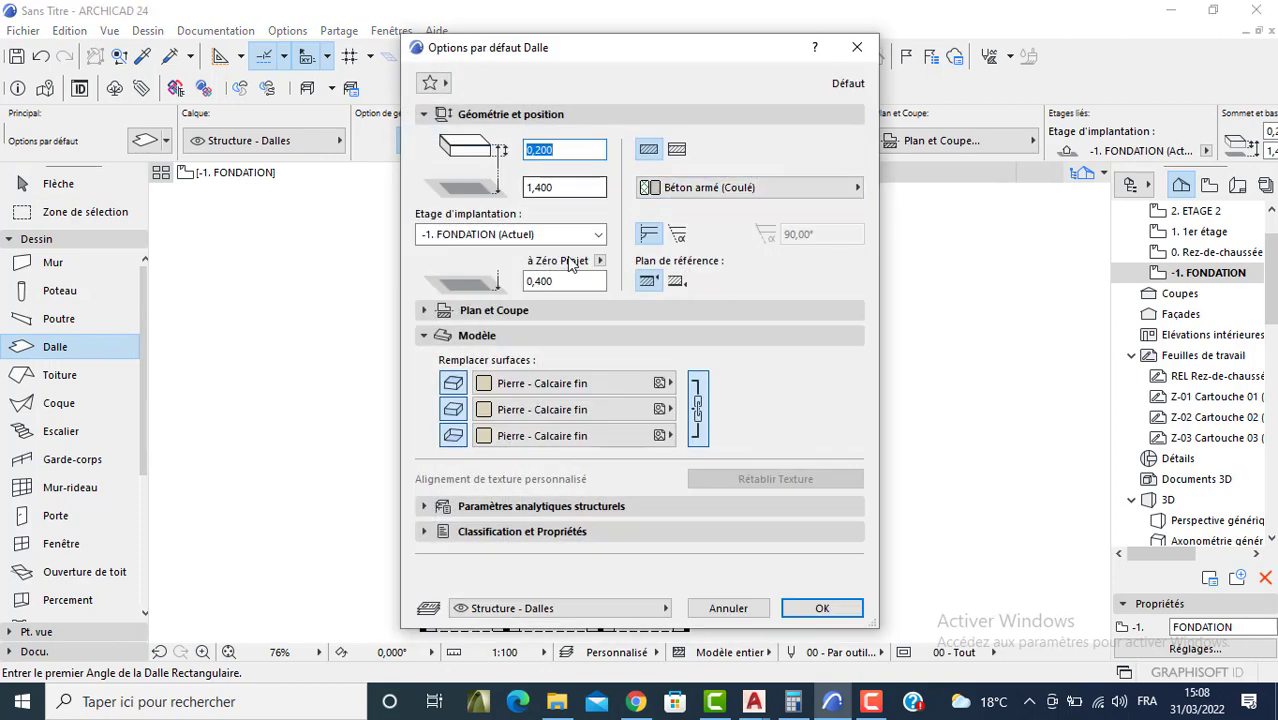
left_click_drag(554, 282, 538, 288)
type("6")
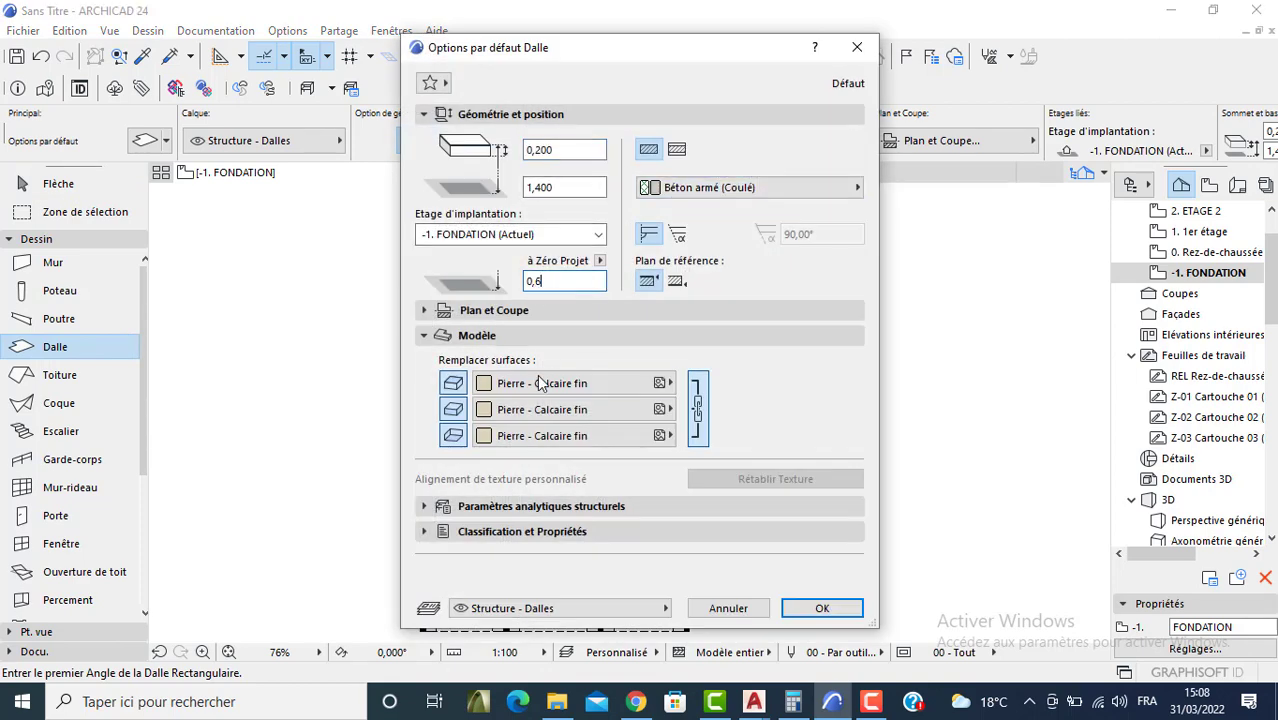
left_click(540, 380)
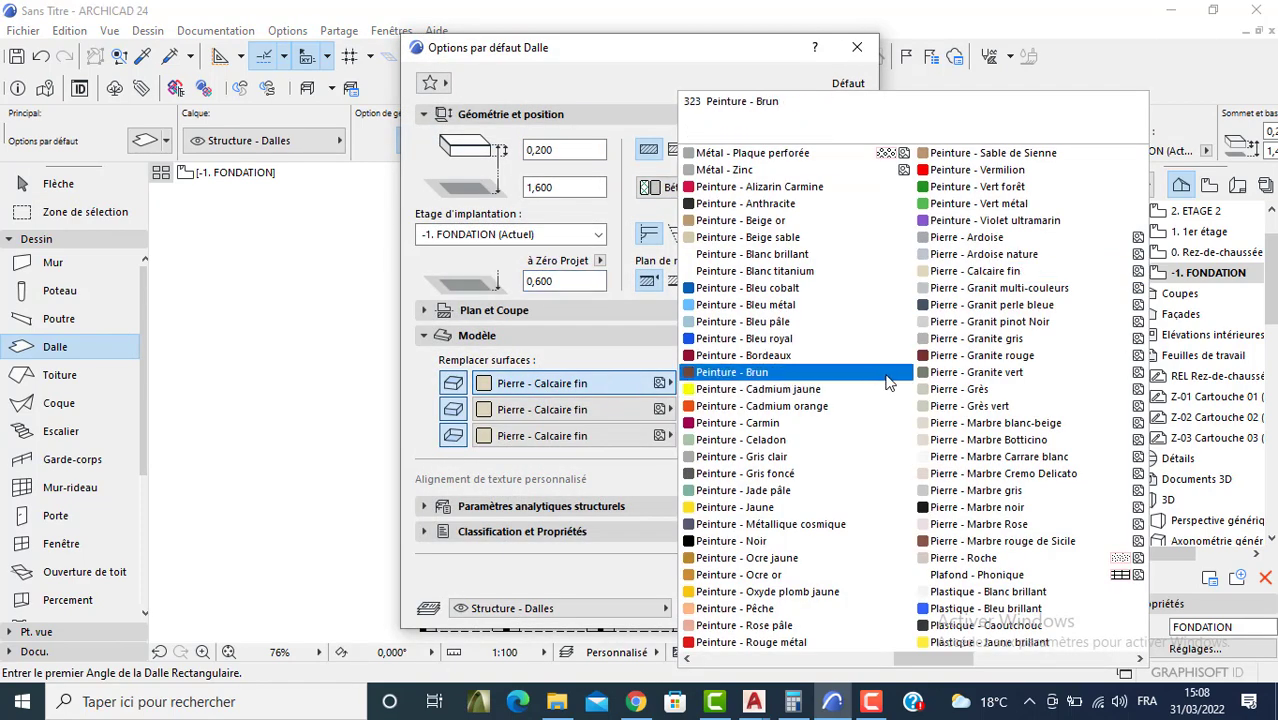
scroll(886, 376, "up", 5)
left_click(764, 325)
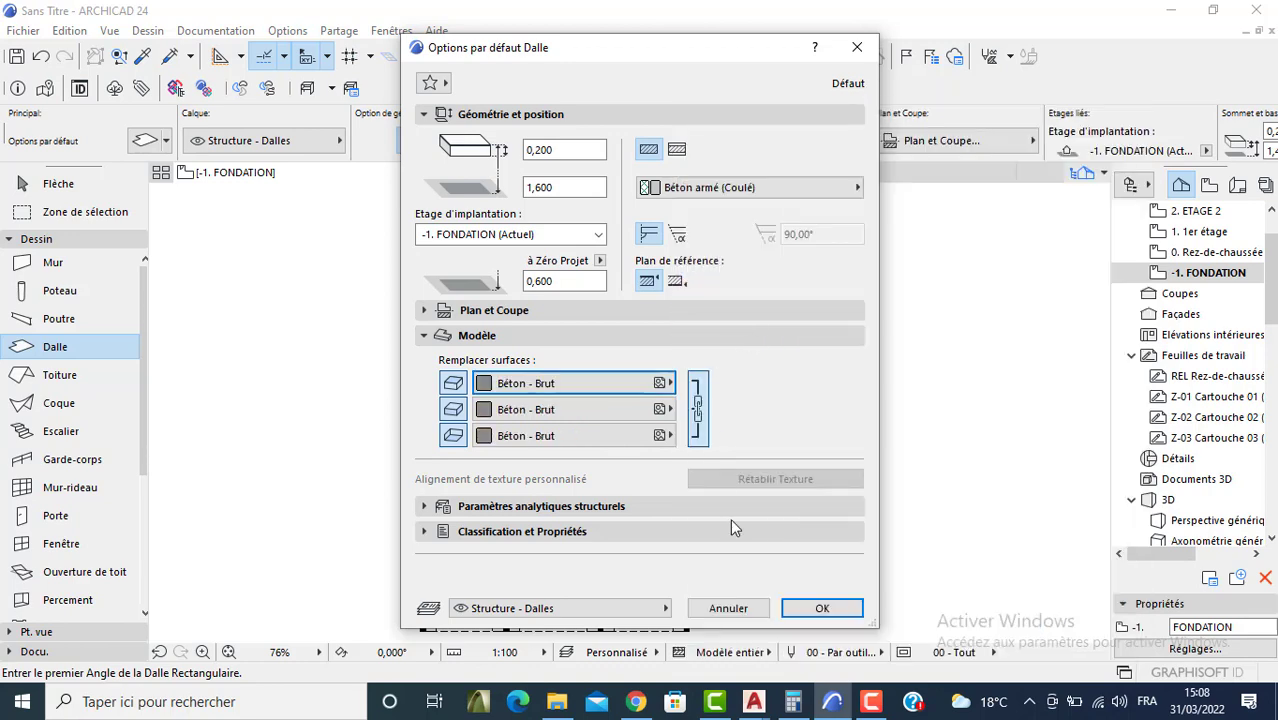
left_click(792, 610)
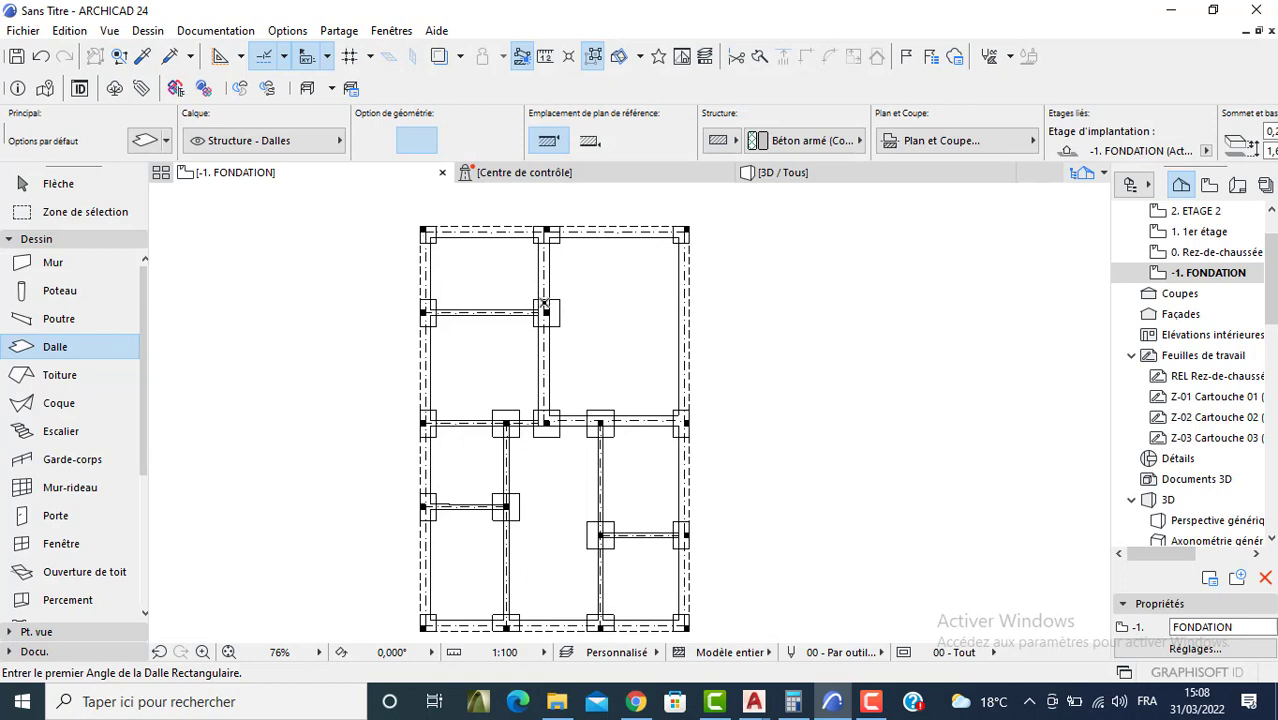
Step: Select all eight slabs between the foundation beams and assign them to the "1 BLOCAGE" layer
left_click(58, 183)
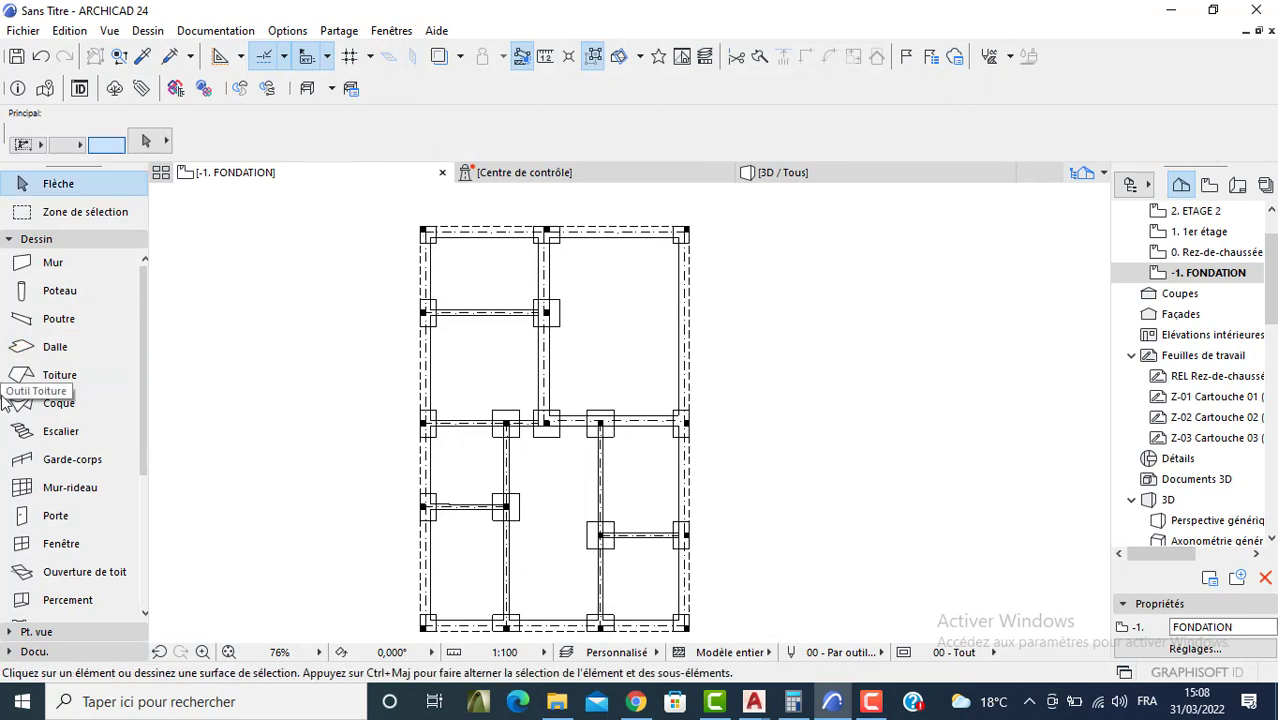
left_click(612, 362)
left_click(491, 372, "shift")
left_click(476, 462, "shift")
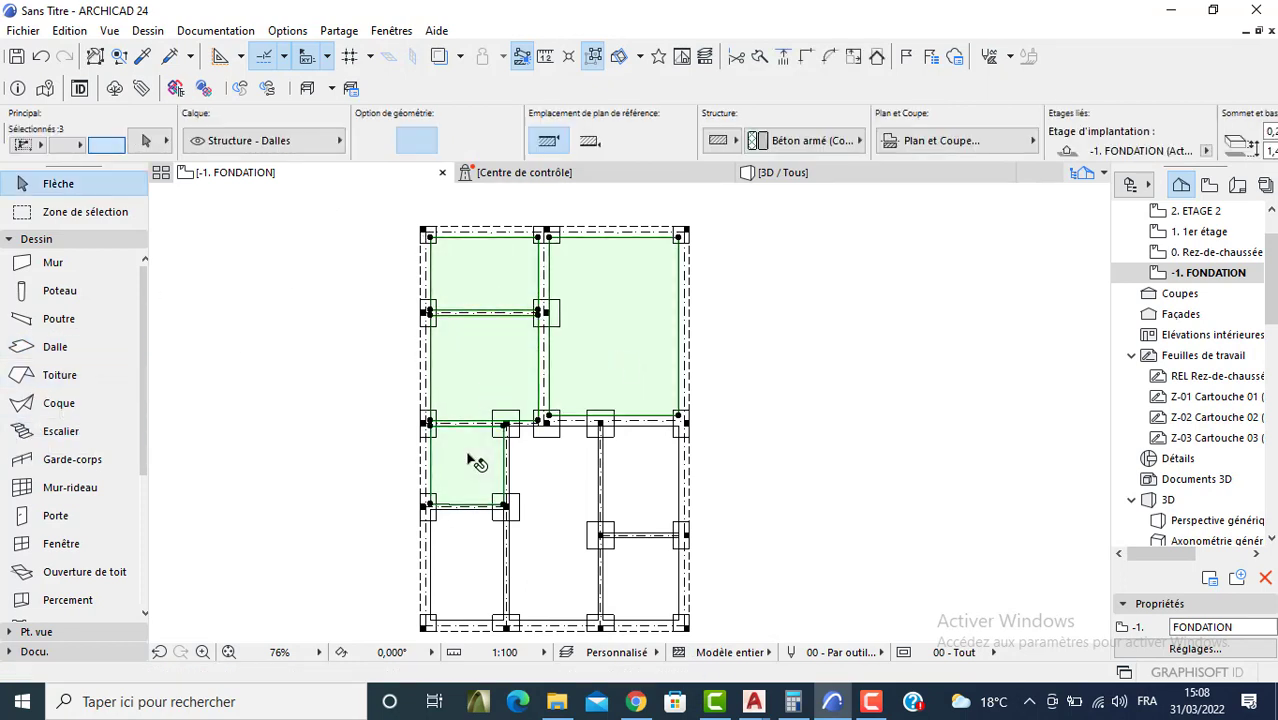
left_click(22, 701)
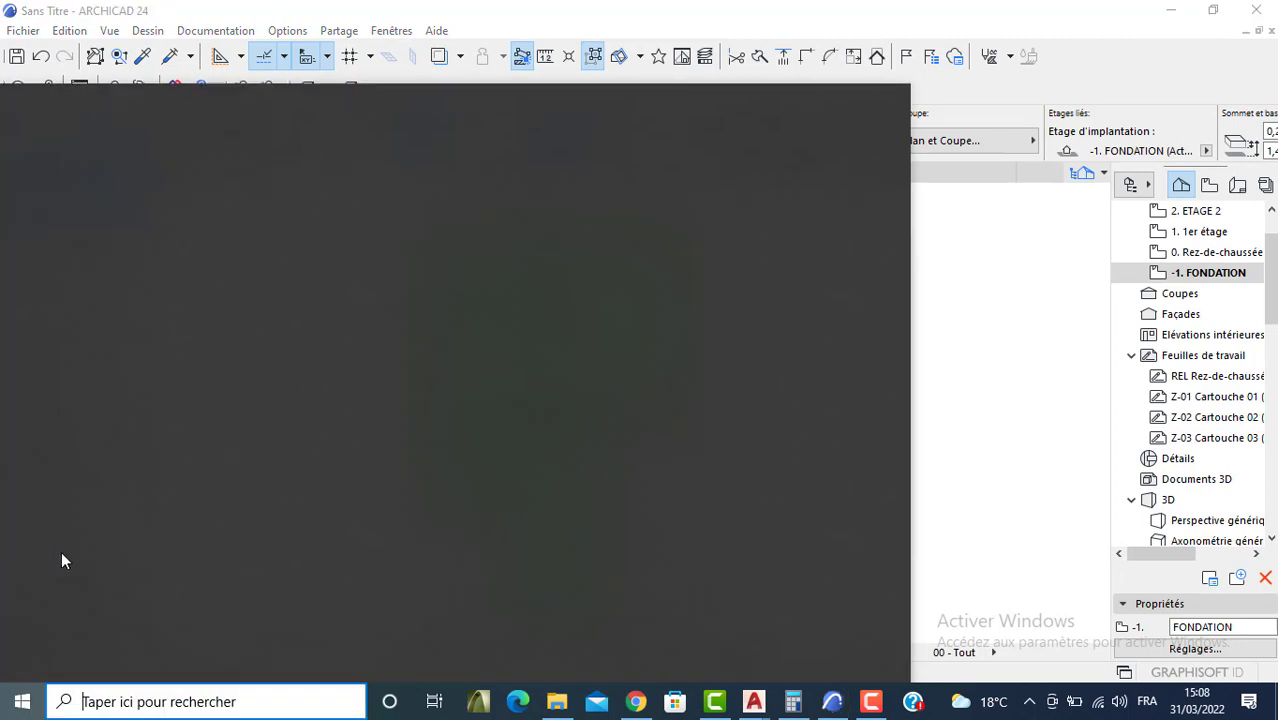
left_click(949, 427)
left_click(633, 579, "shift")
left_click(628, 491, "shift")
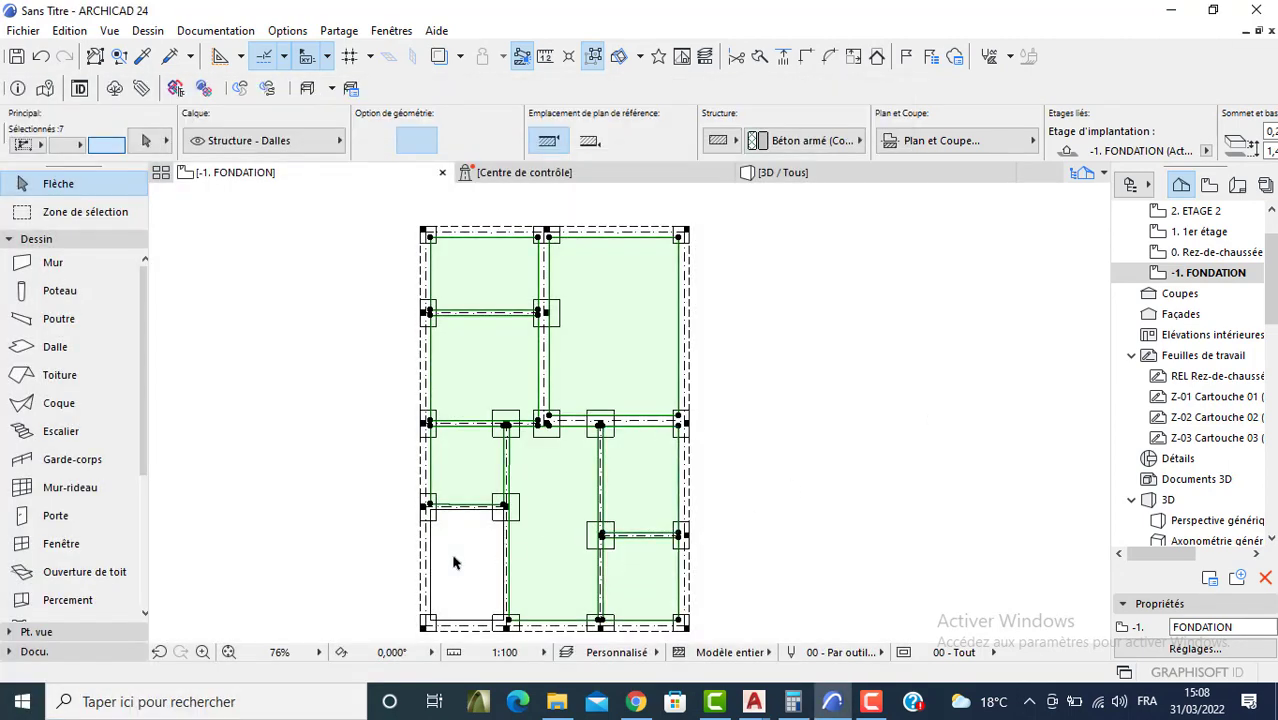
left_click(453, 563, "shift")
left_click(300, 141)
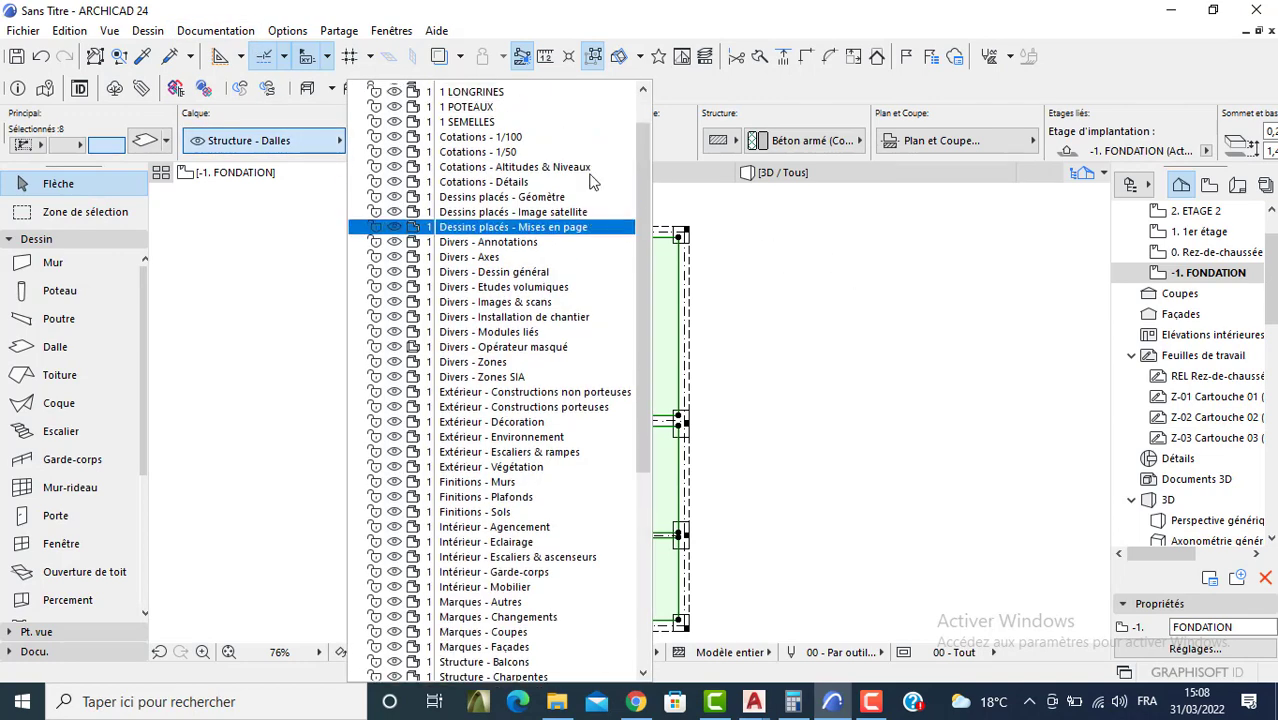
scroll(588, 170, "up", 2)
left_click(527, 104)
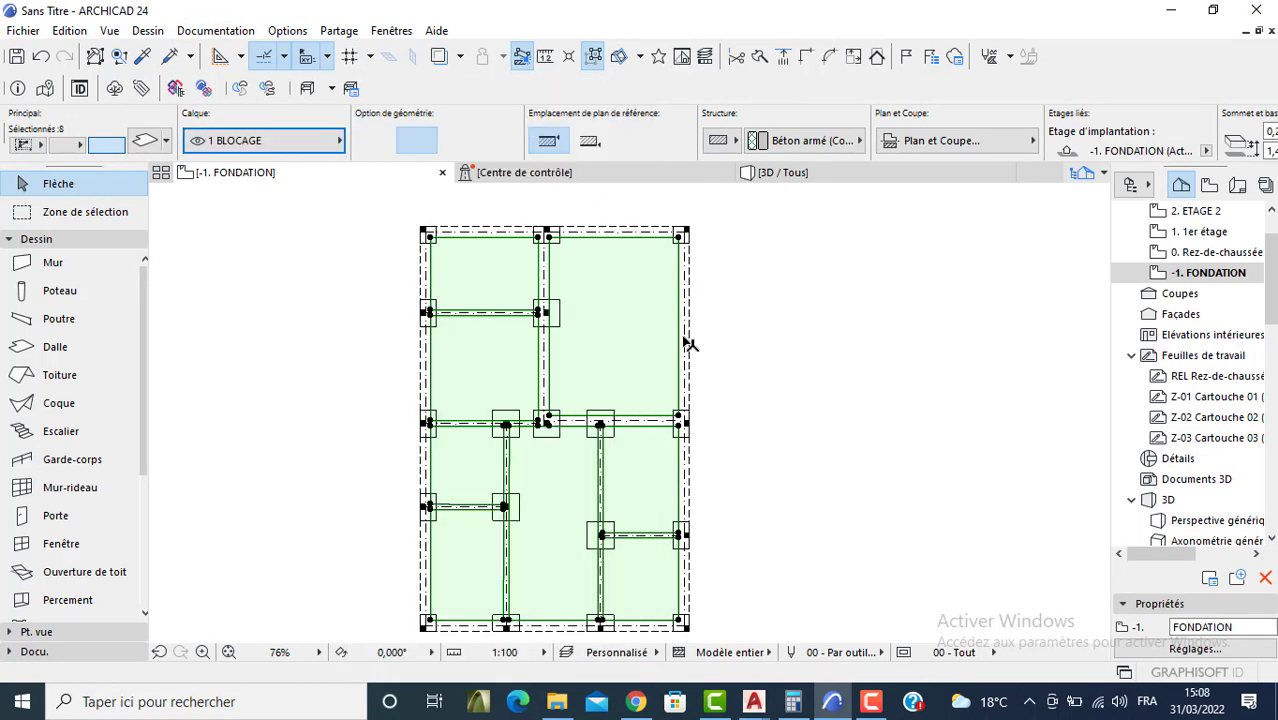
key("Escape")
Step: Draw a 10,000 by 15,000 rectangular slab over the whole foundation between its opposite outer corners
left_click(40, 347)
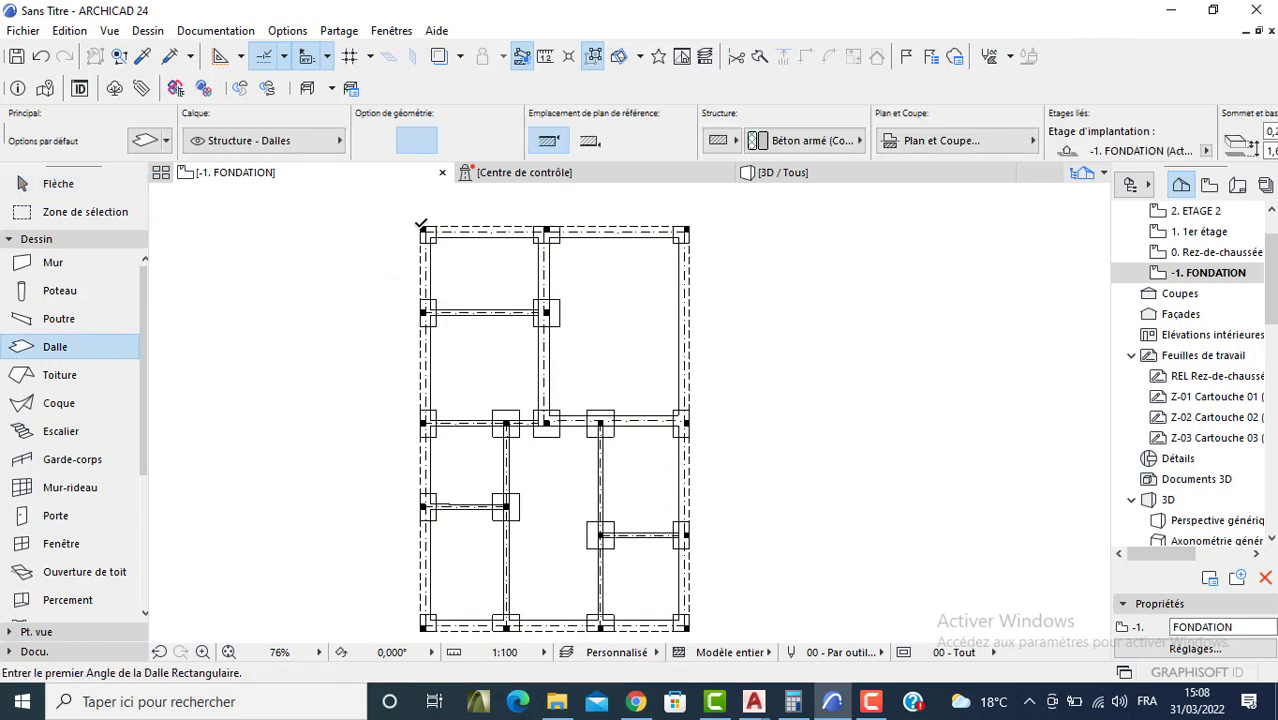
left_click(422, 229)
scroll(625, 365, "down", 2)
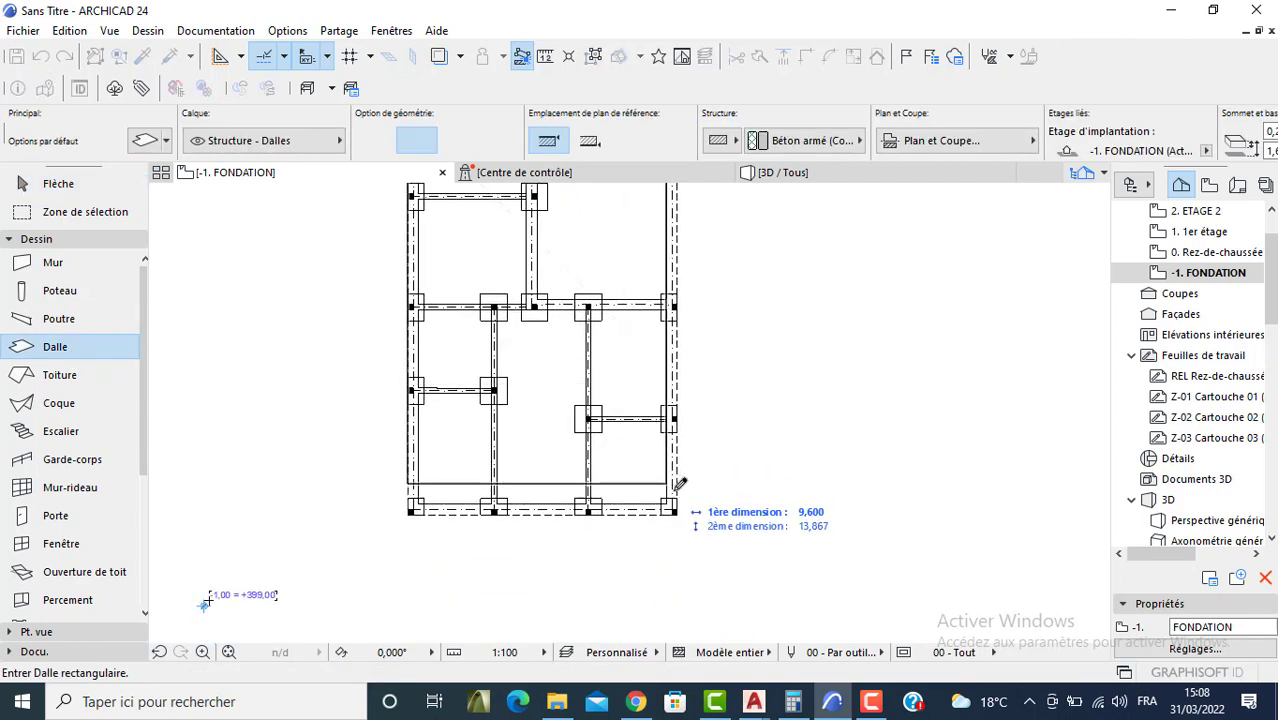
scroll(681, 511, "up", 3)
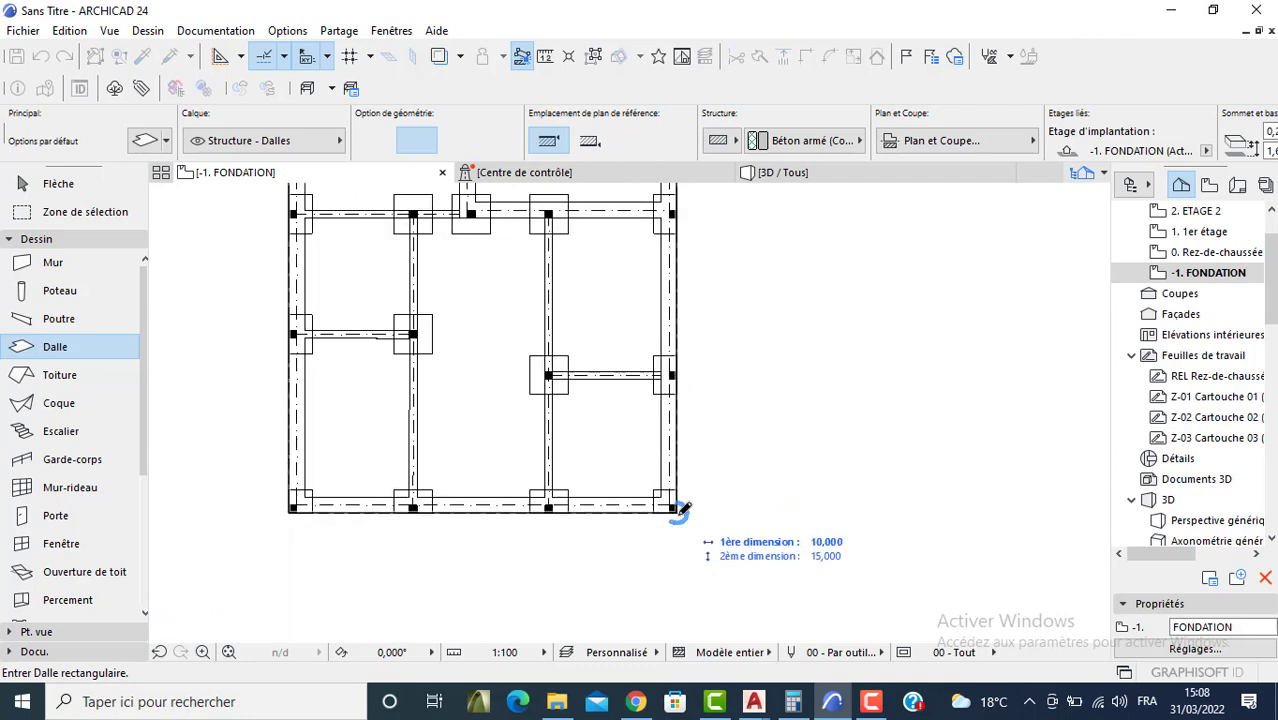
left_click(676, 510)
key("Escape")
Step: Assign the large rectangular slab covering the foundation to the "1 DALLAGES" layer, and deselect it
left_click(607, 432)
left_click(265, 142)
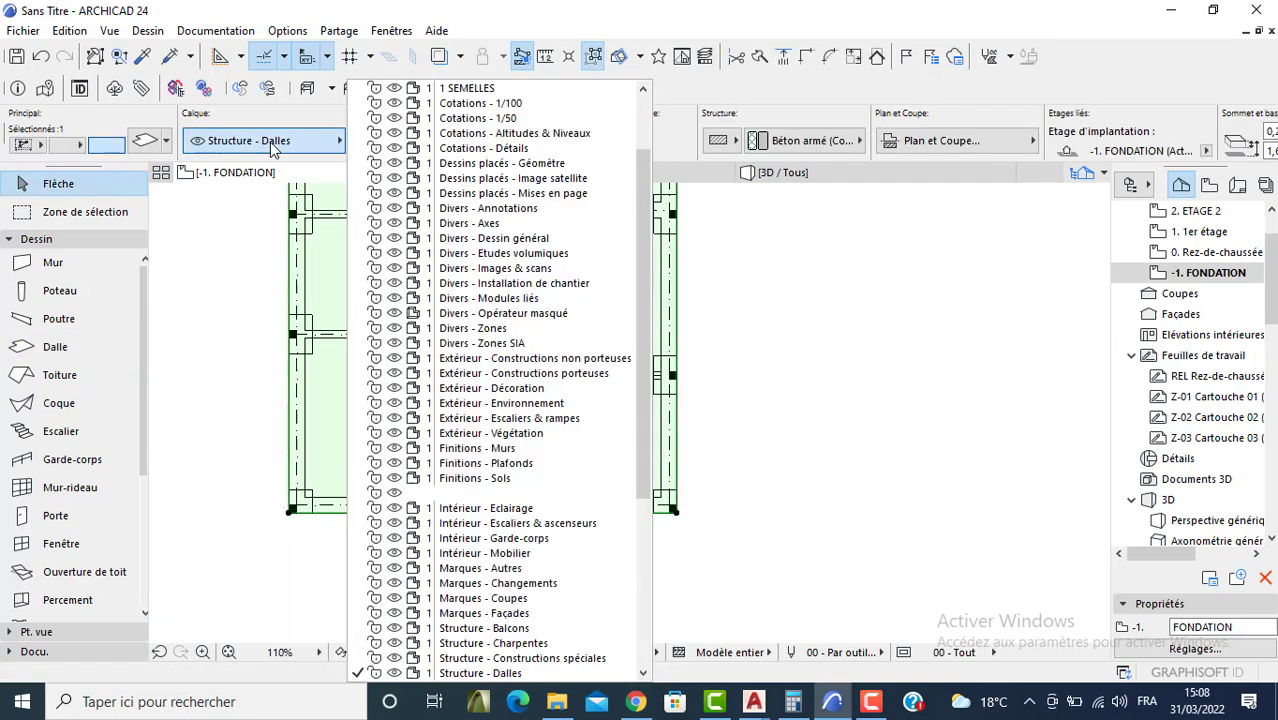
scroll(505, 155, "up", 2)
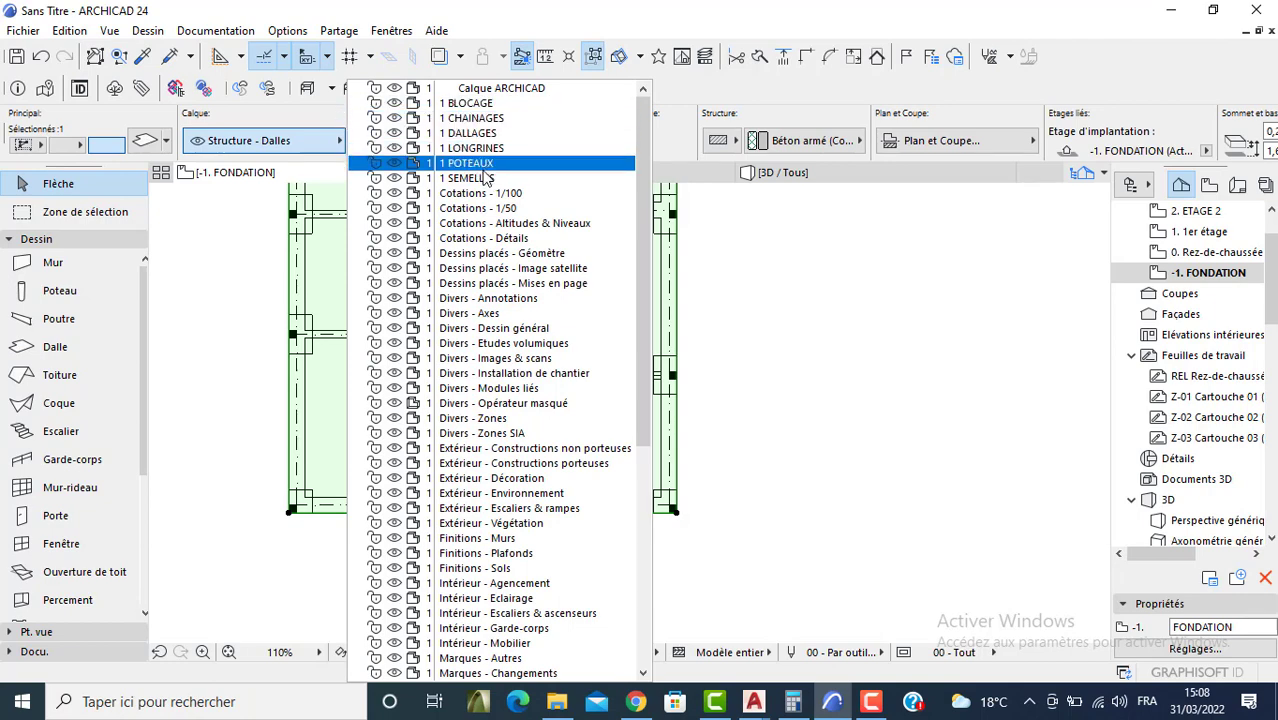
left_click(475, 133)
key("Escape")
Step: Examine the covering slab from above and below in the 3D view, and return to the floor plan
scroll(685, 236, "down", 3)
middle_click_drag(716, 305, 702, 456)
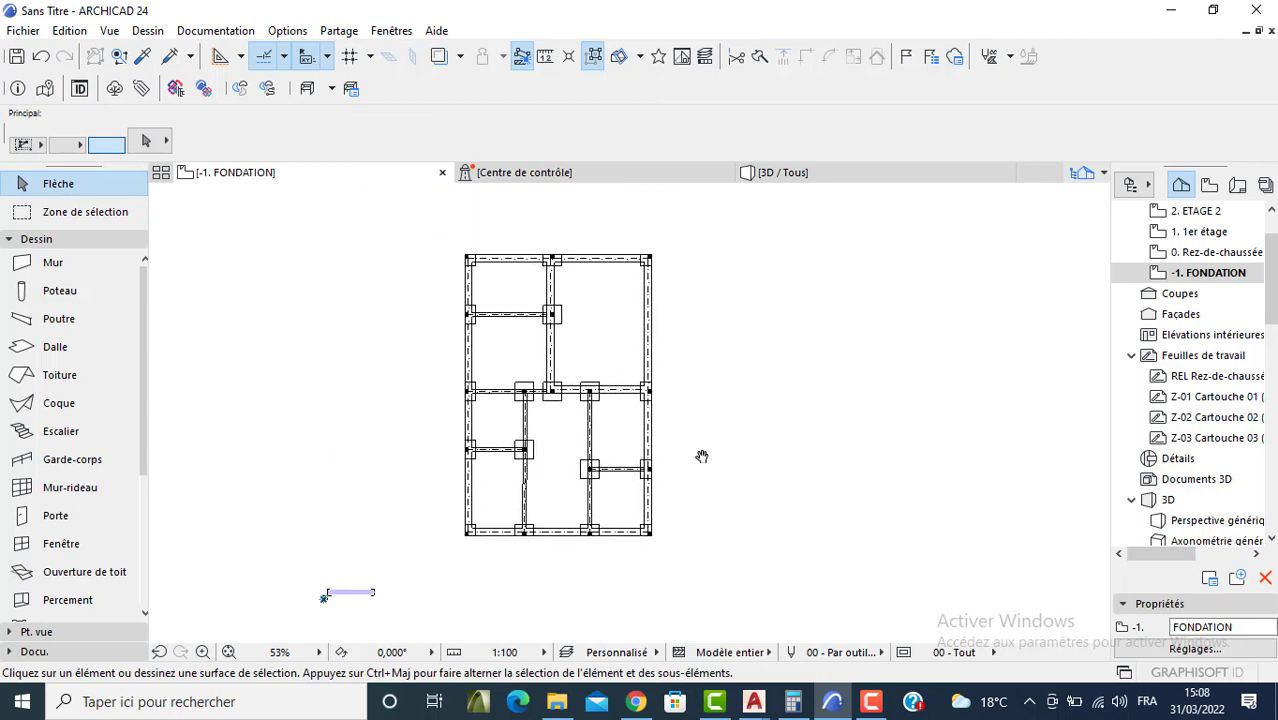
key("F3")
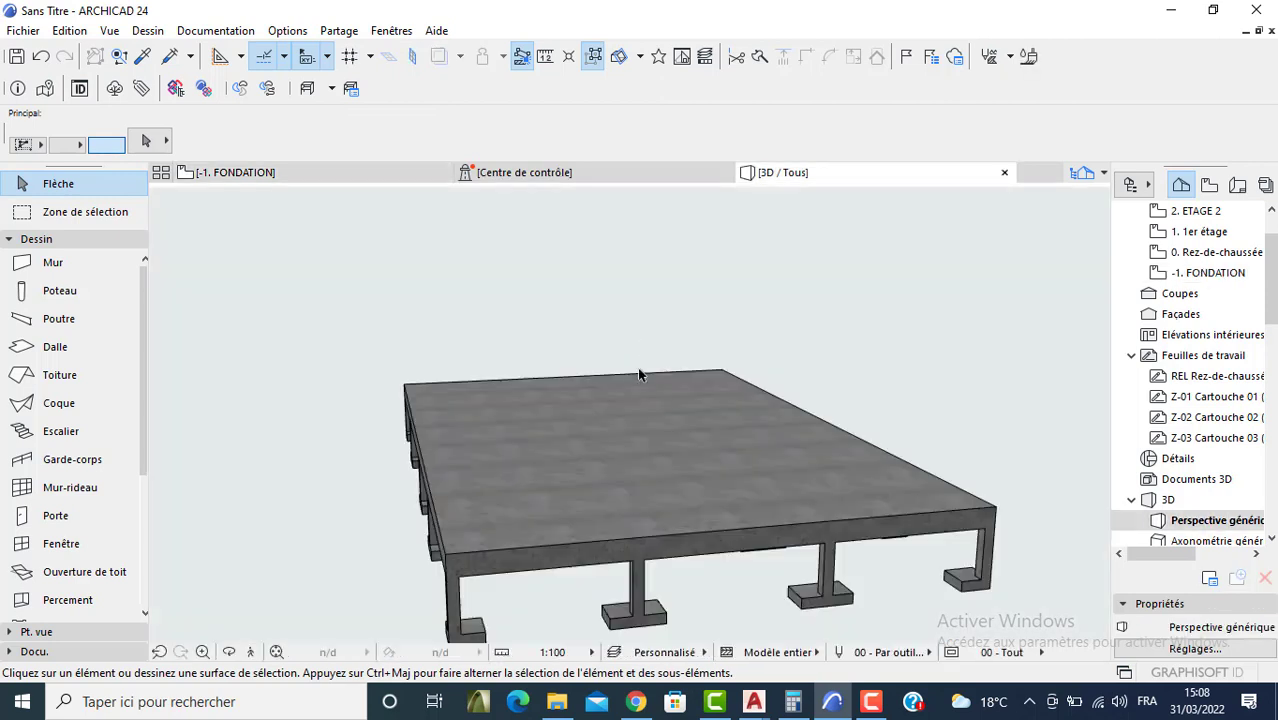
scroll(642, 373, "down", 2)
middle_click_drag(534, 485, 548, 455, "shift")
scroll(550, 455, "up", 4)
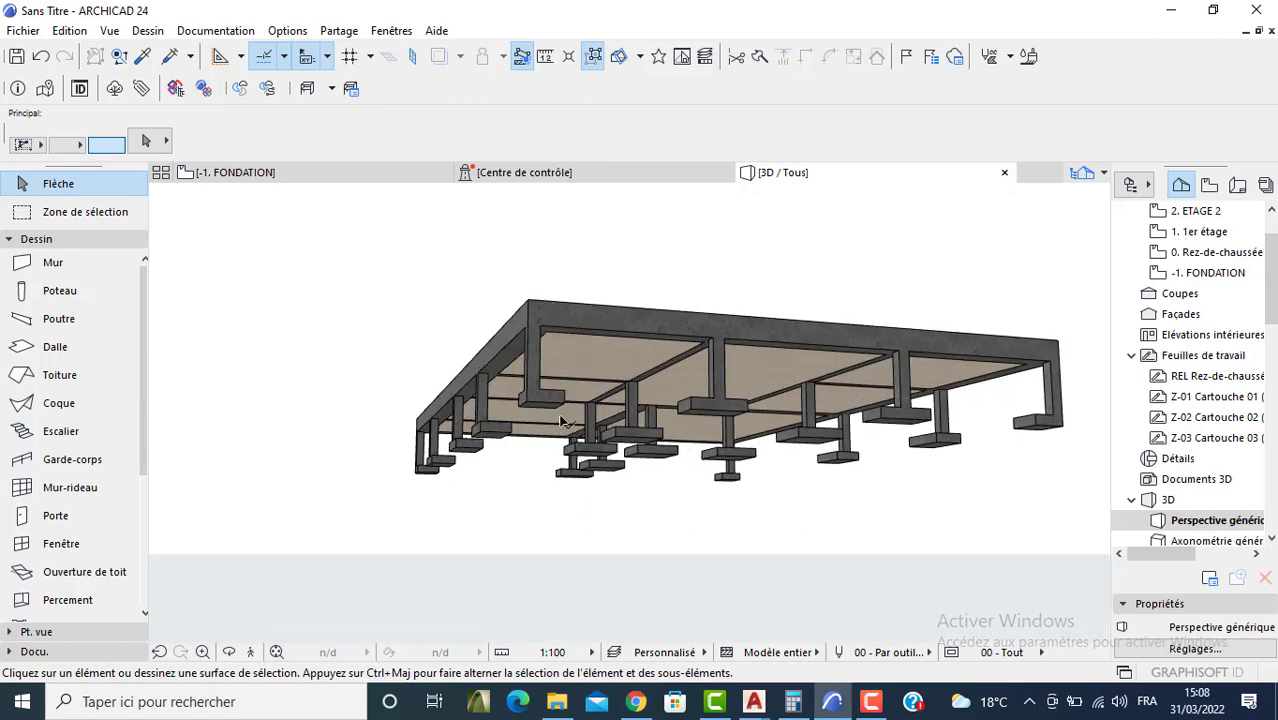
scroll(568, 381, "up", 2)
scroll(570, 375, "down", 2)
key("F2")
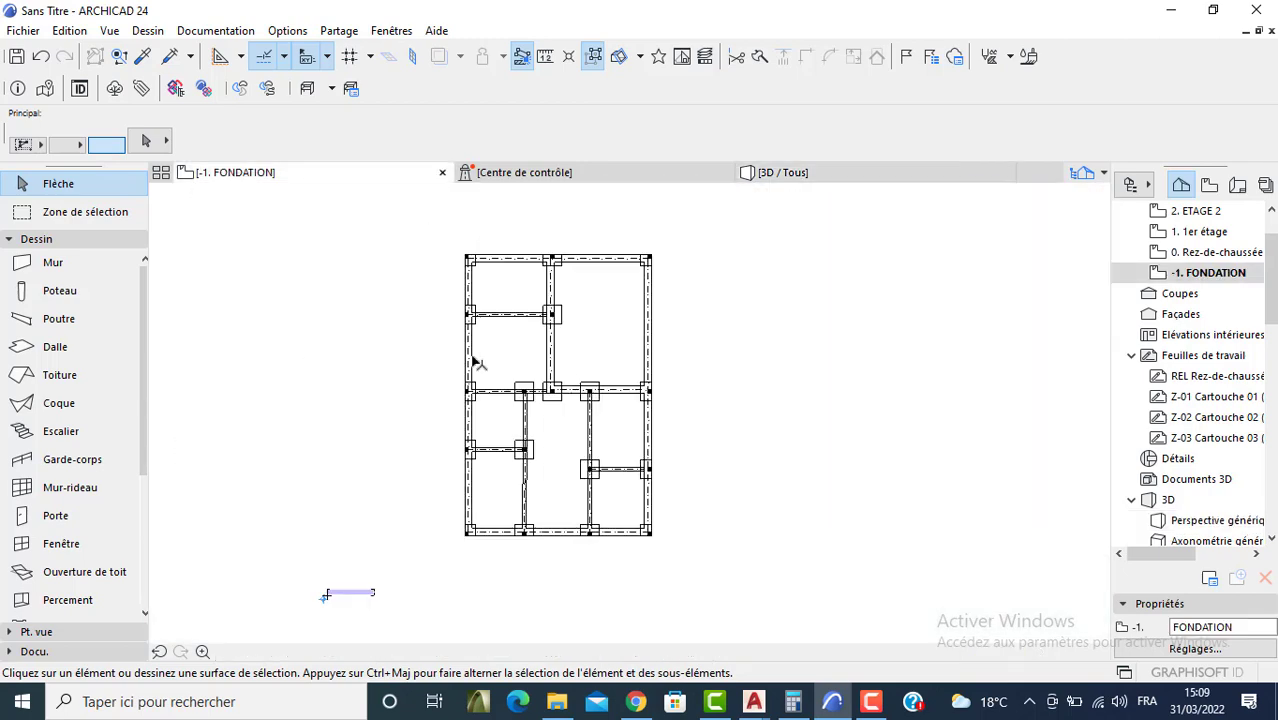
Step: Copy all columns of the FONDATION level and paste them in the same place on the Rez-de-chaussée level
double_click(50, 292)
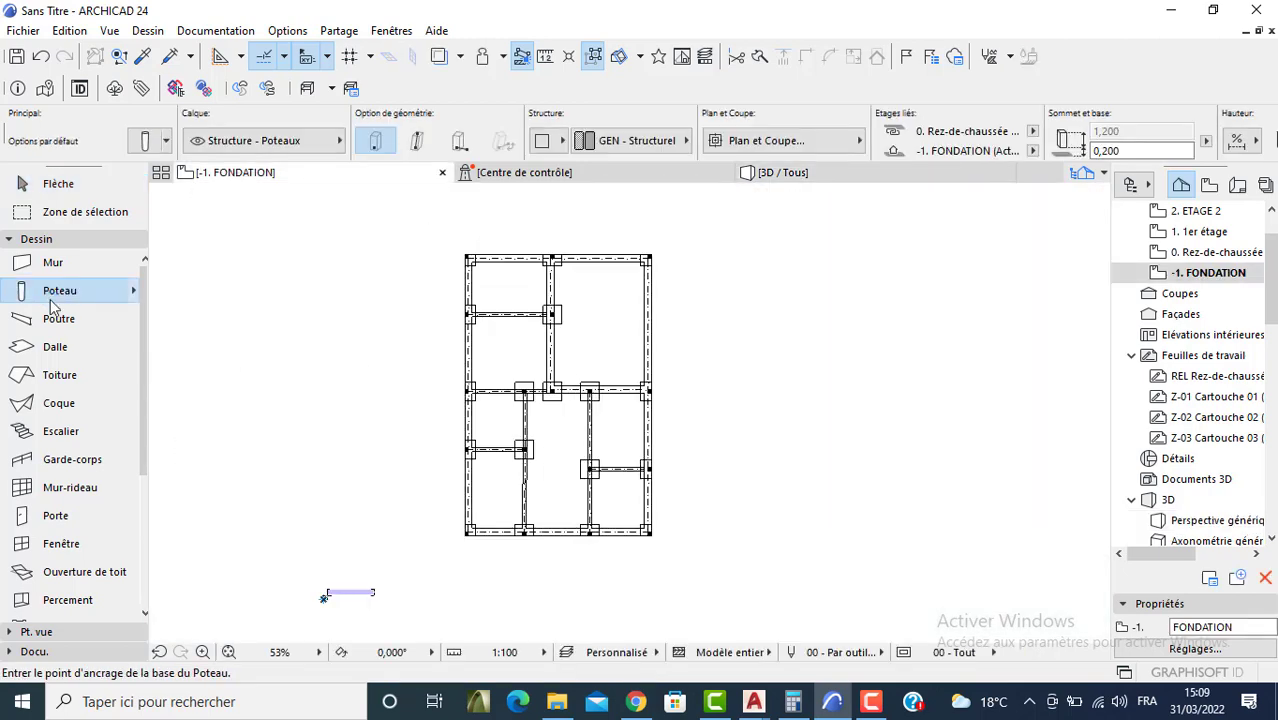
double_click(1190, 254)
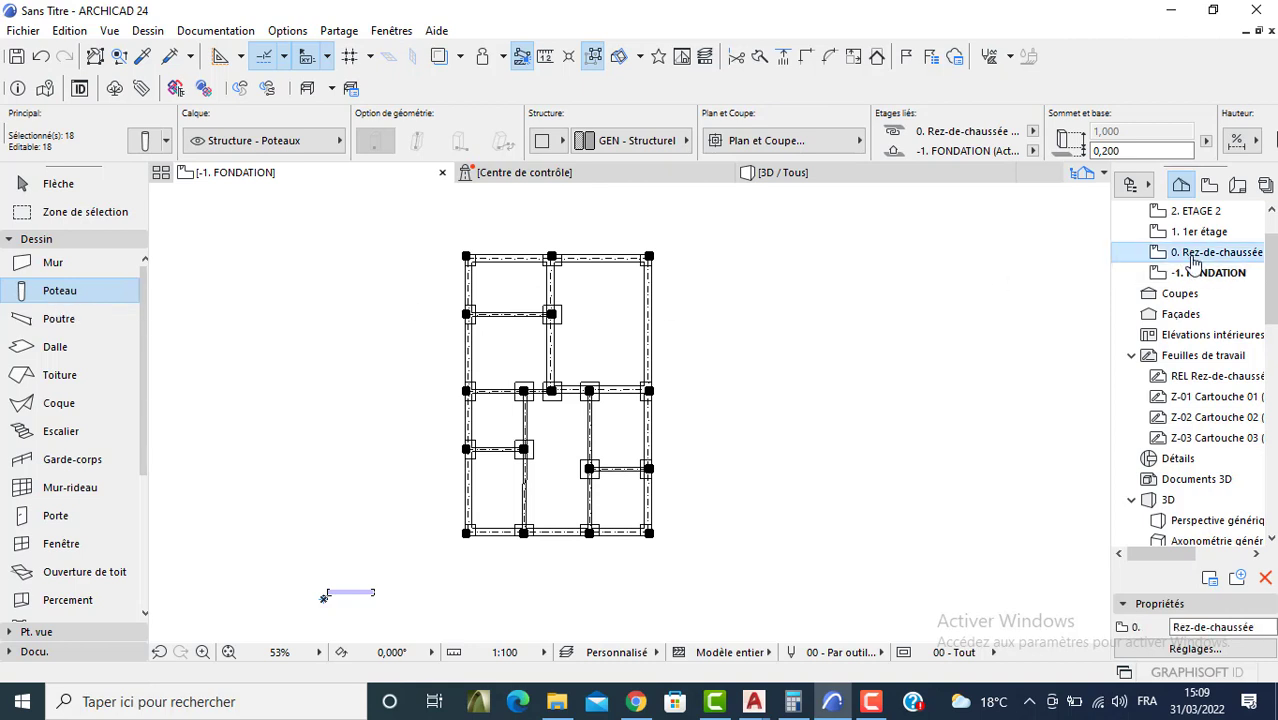
key("ctrl+v")
left_click(730, 376)
key("Escape")
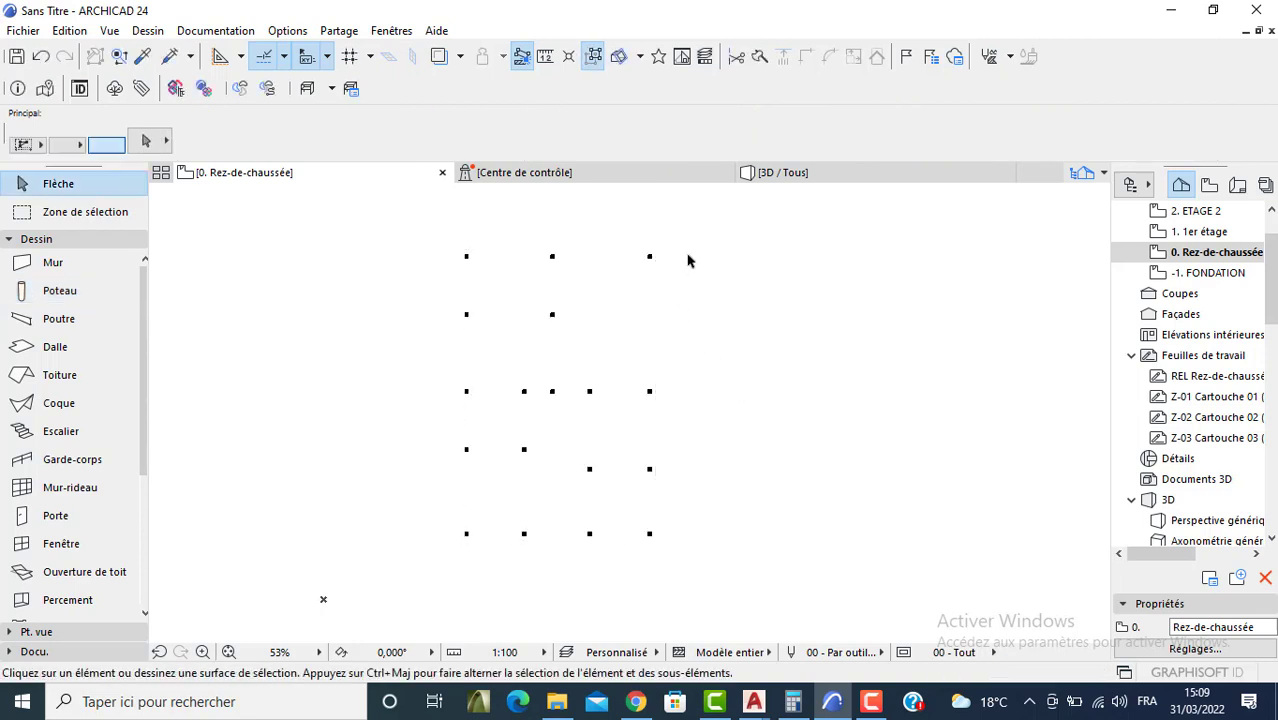
Step: Set the base offset of all Rez-de-chaussée columns to 0 and their top offset to -0,200, and accept
left_click_drag(678, 228, 442, 580)
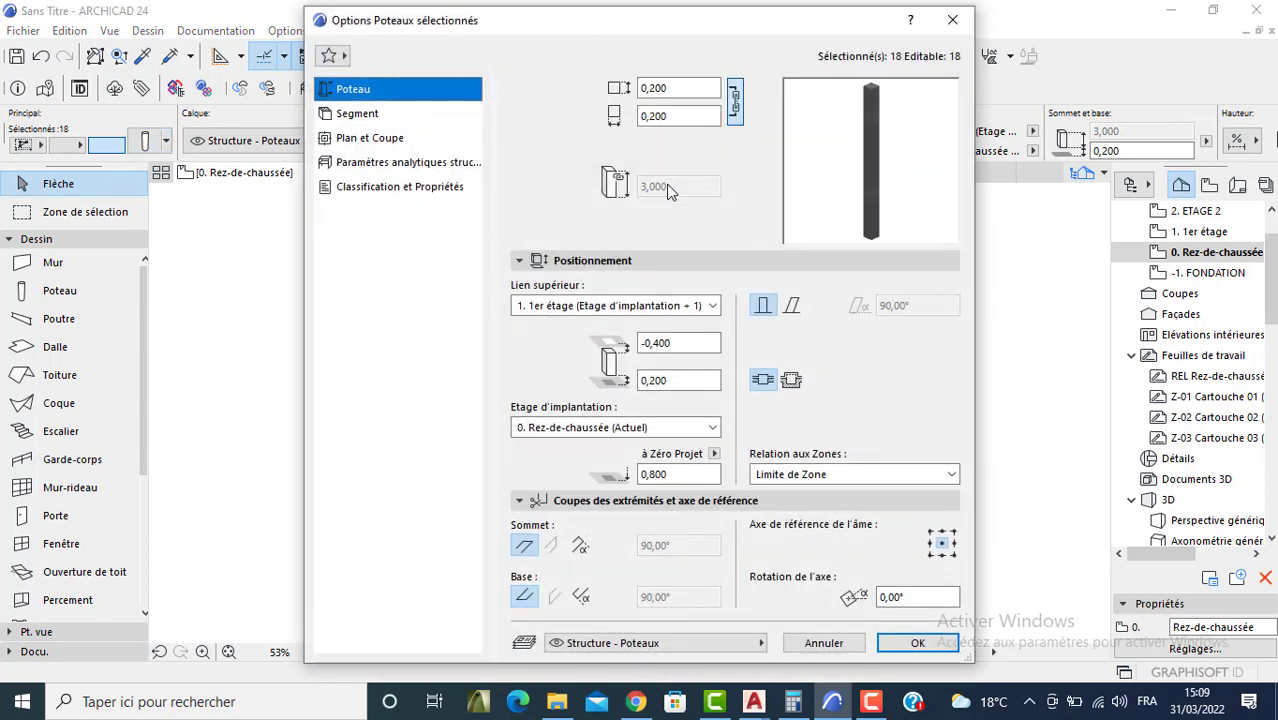
left_click_drag(673, 380, 617, 394)
type("0")
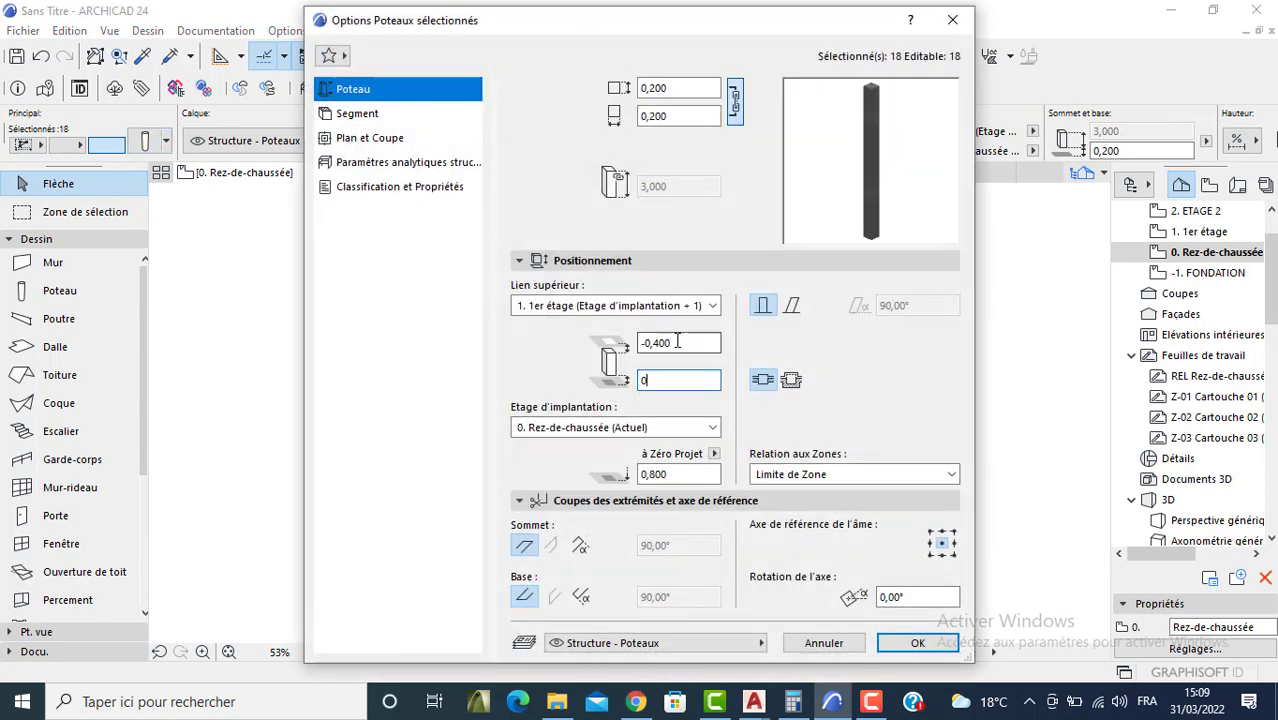
left_click_drag(715, 343, 657, 342)
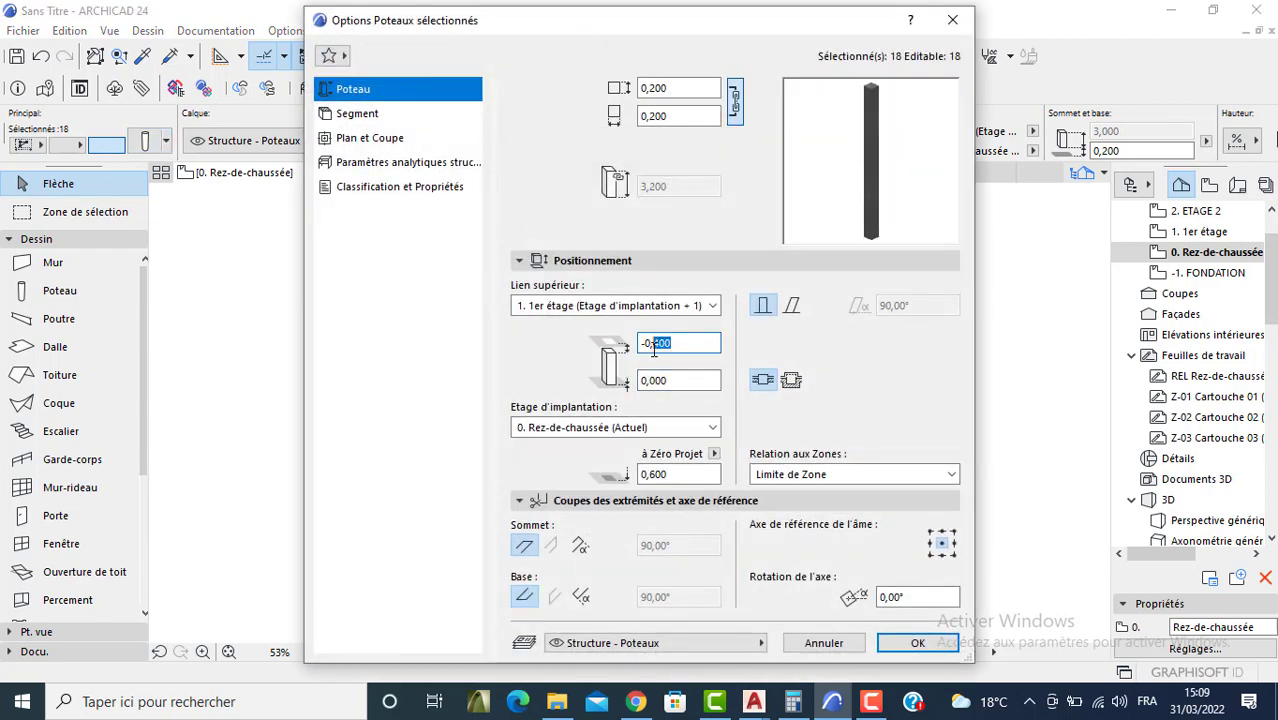
type("200")
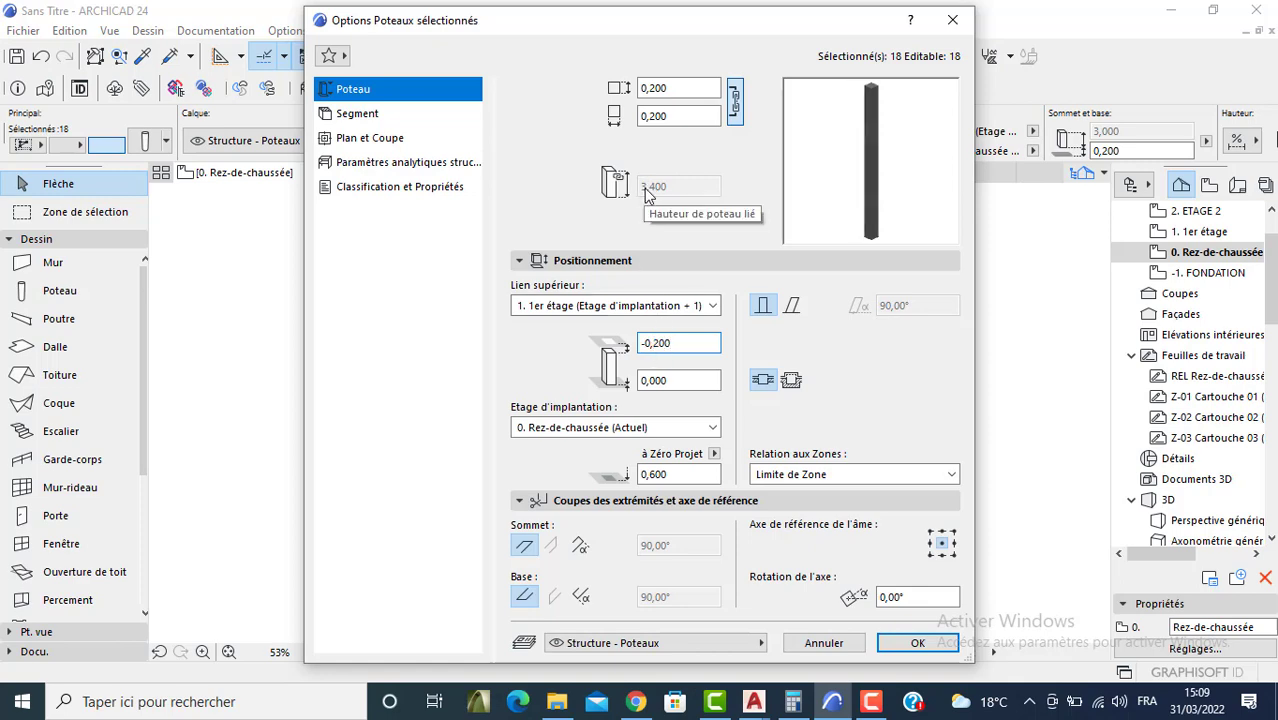
left_click(899, 645)
left_click(799, 402)
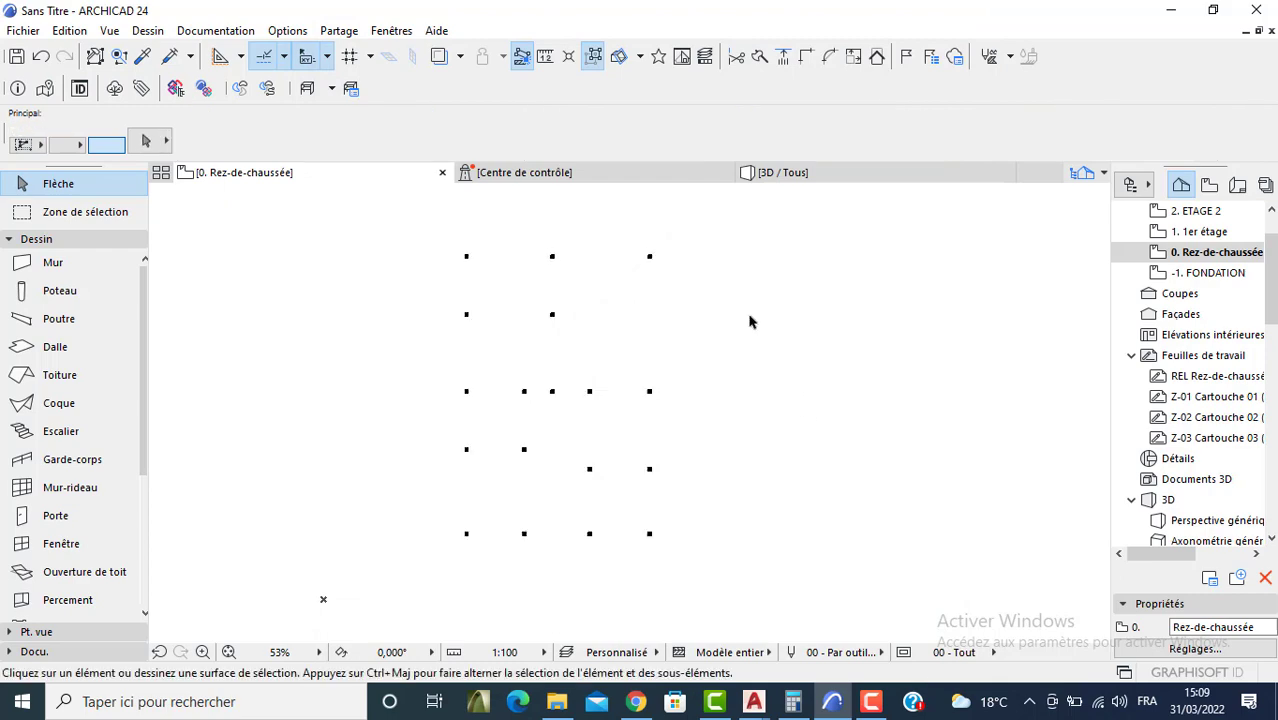
Step: Examine how the ground-floor columns, beams and footings line up in the 3D view, and return to the floor plan
left_click(780, 170)
middle_click_drag(804, 475, 676, 548, "shift")
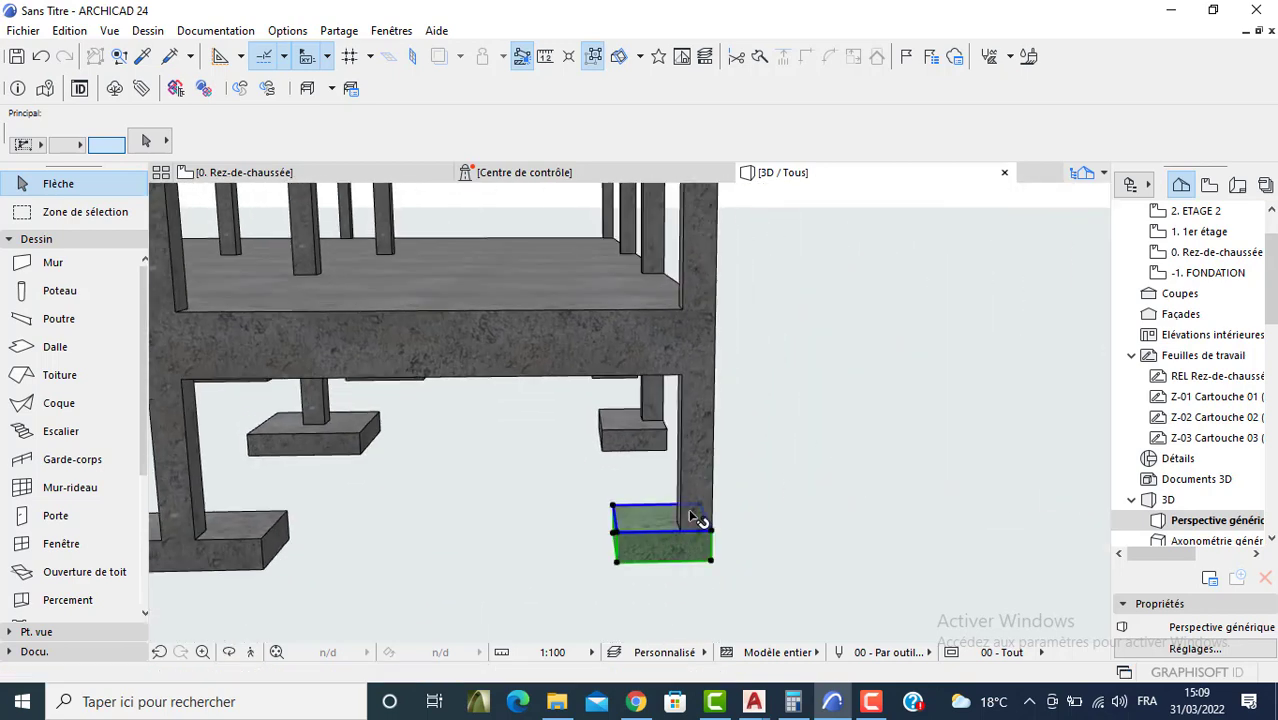
left_click(692, 500)
left_click(672, 325)
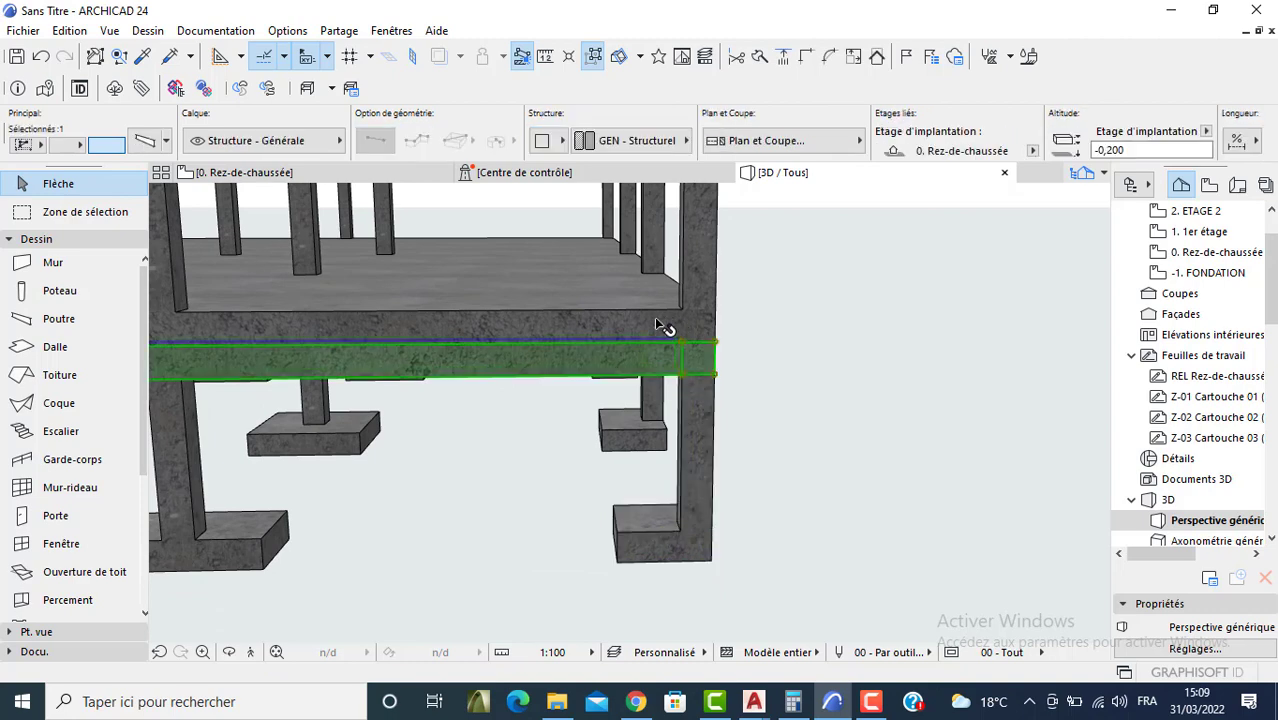
left_click(702, 255)
left_click(843, 318)
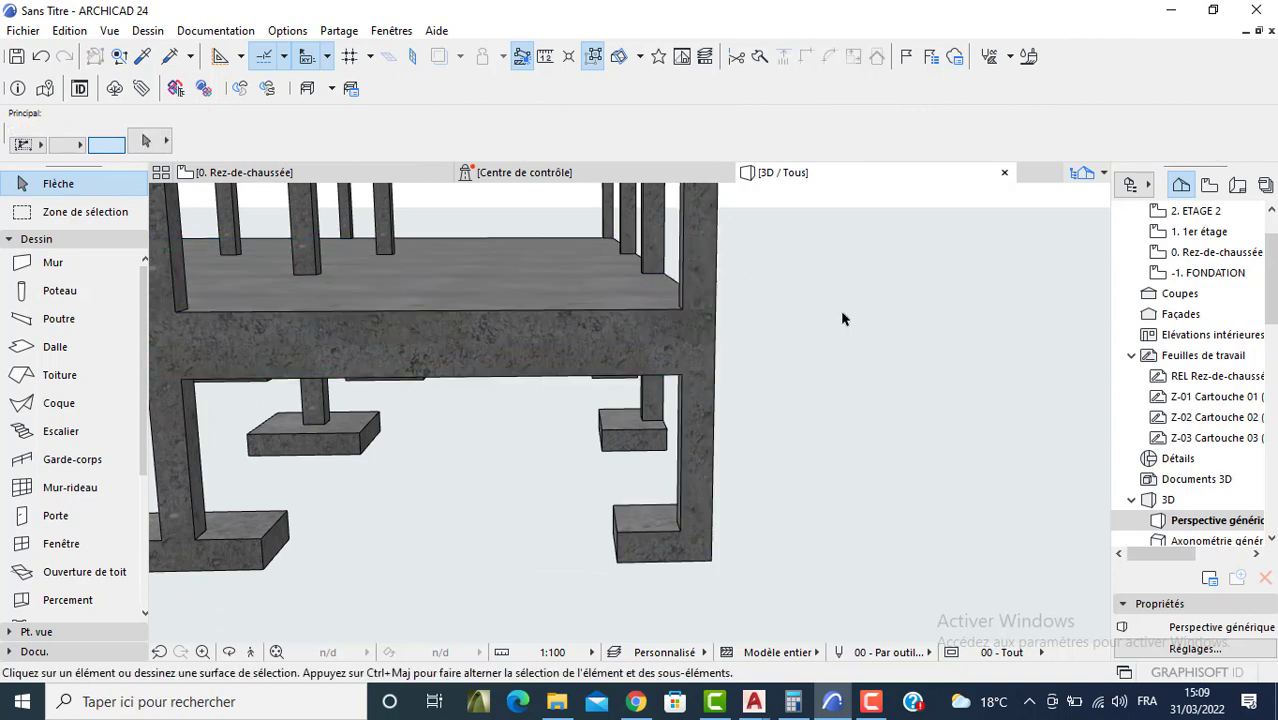
scroll(841, 325, "down", 3)
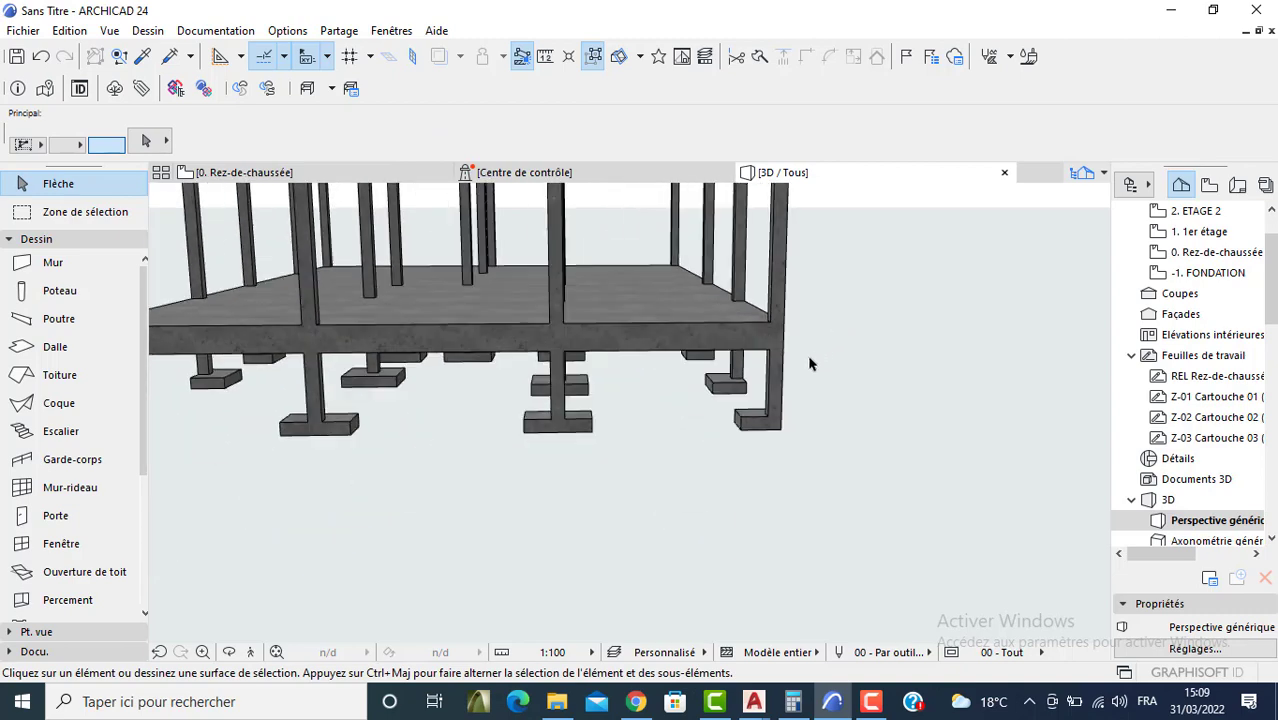
key("F2")
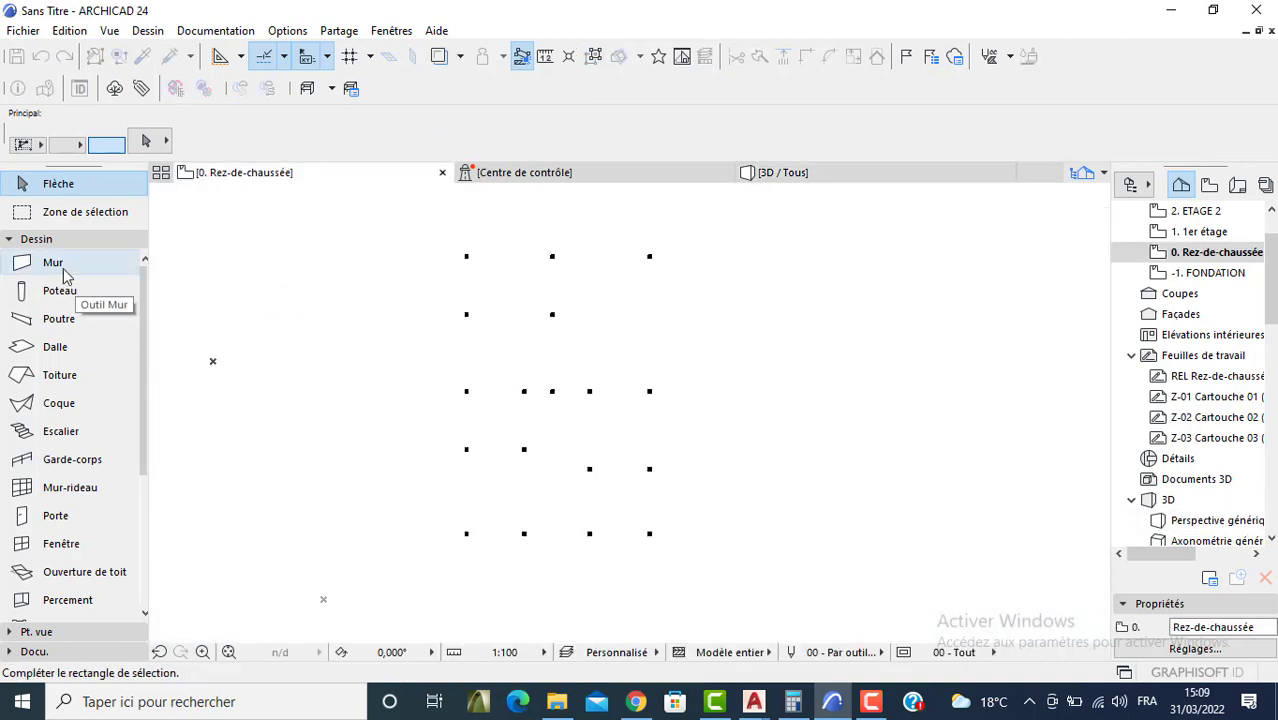
Step: Set the default wall's top offset to -0,200 and its base offset to 0 on the Rez-de-chaussée level
left_click(25, 262)
key("ctrl+t")
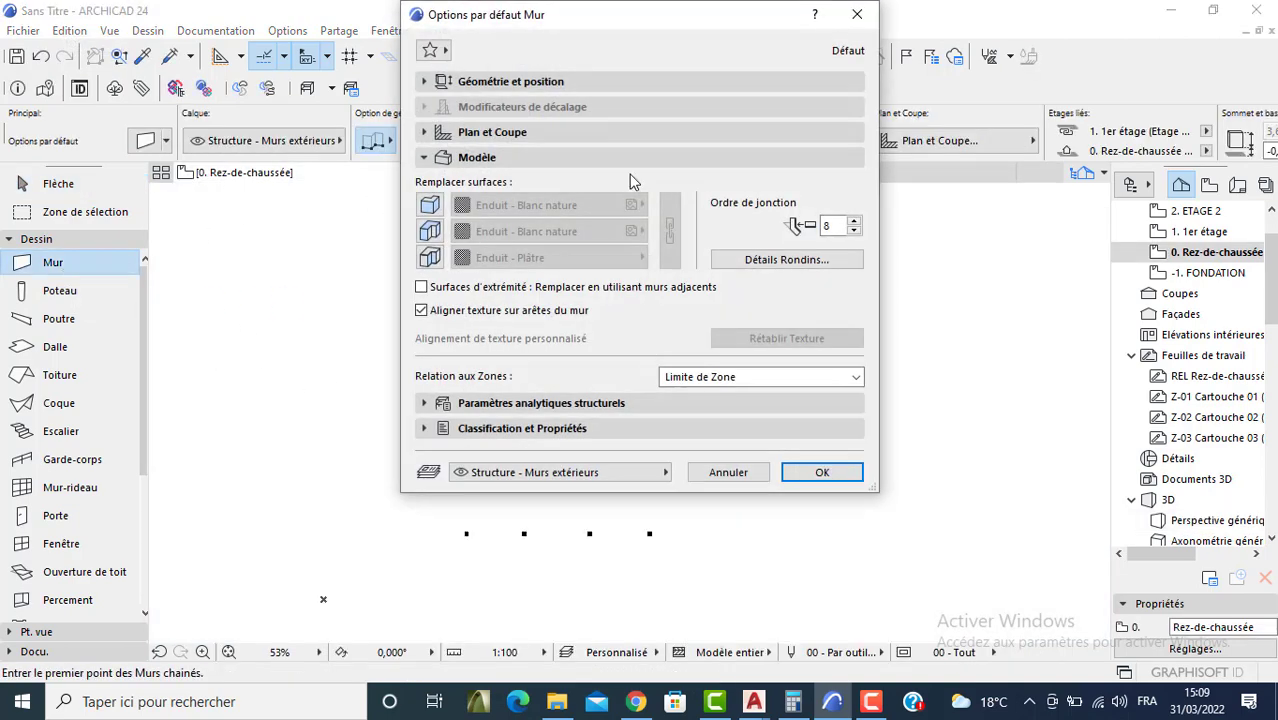
left_click(520, 83)
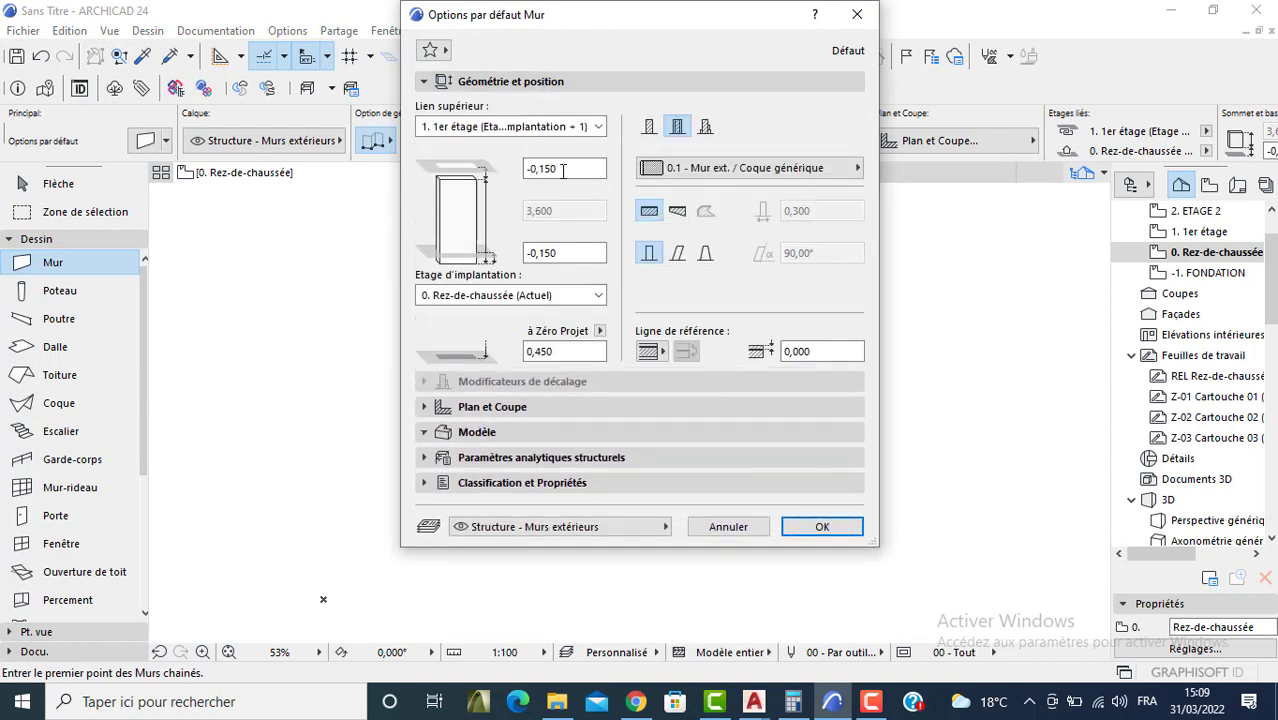
left_click_drag(563, 170, 539, 170)
type("2")
key("Tab")
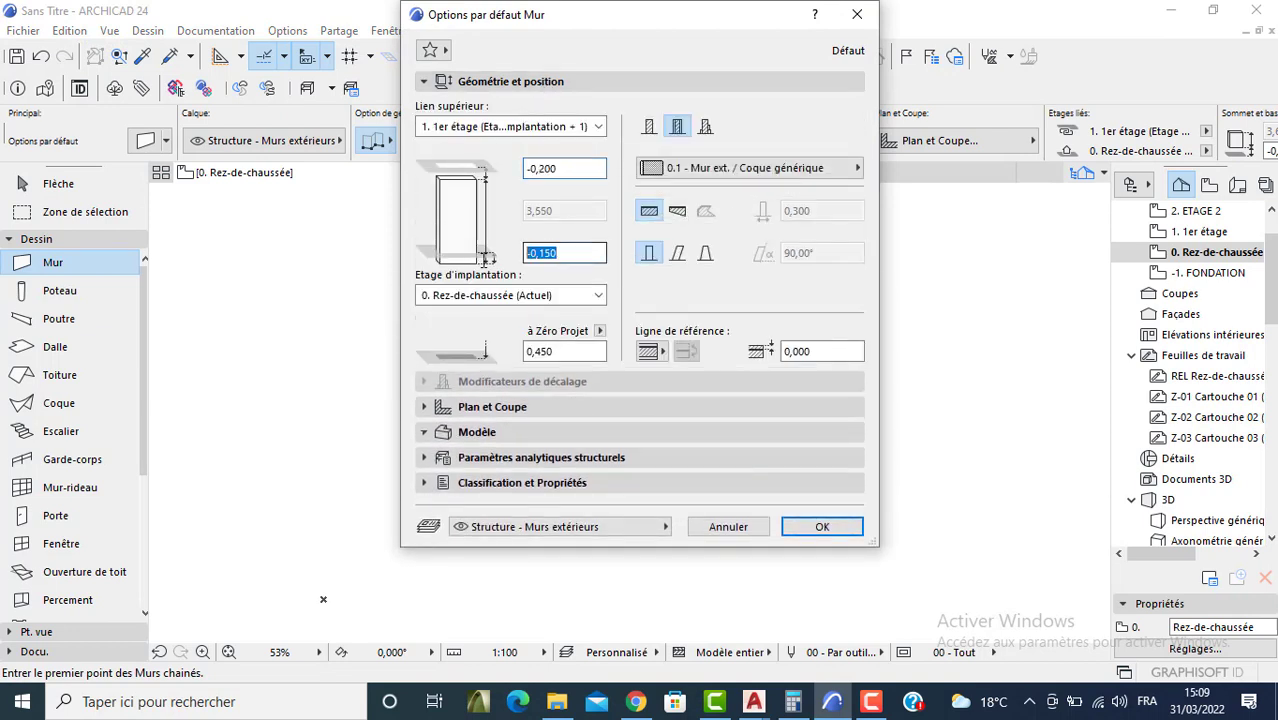
type("0")
key("Tab")
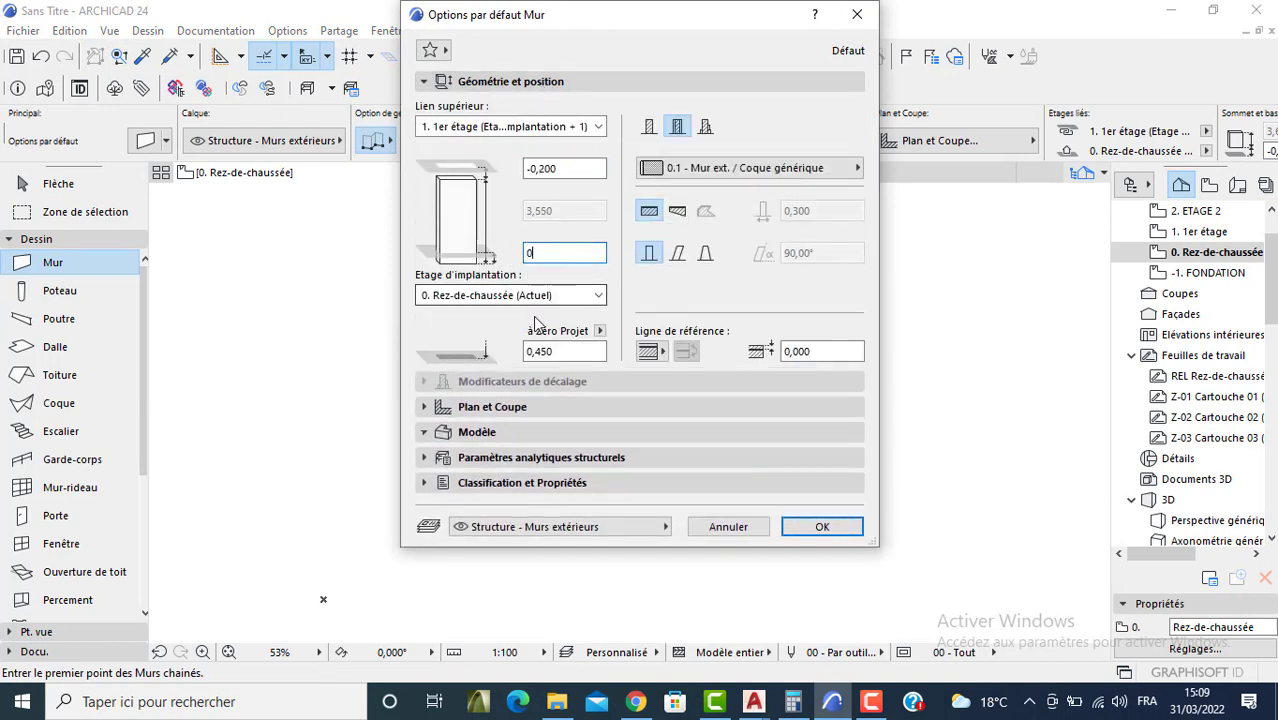
Step: Give the default wall a basic structure with a thickness of 0,2, link its surface overrides, and accept the settings
left_click(649, 126)
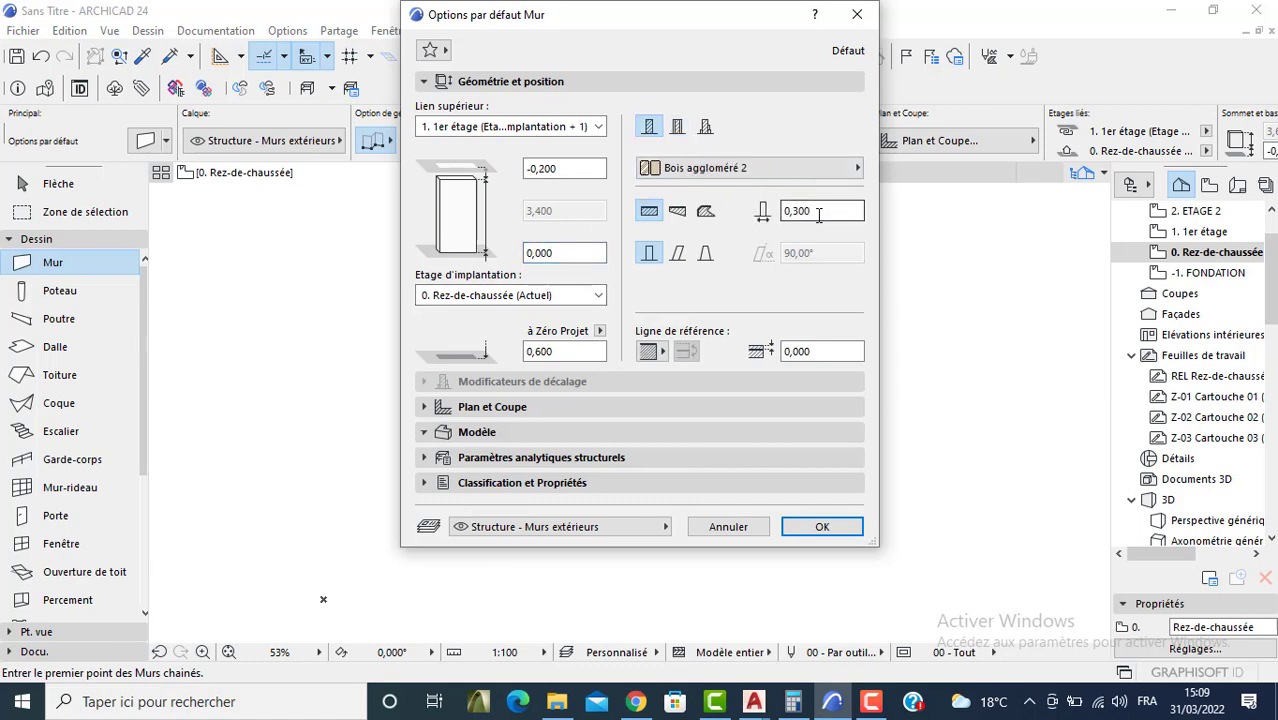
type("2")
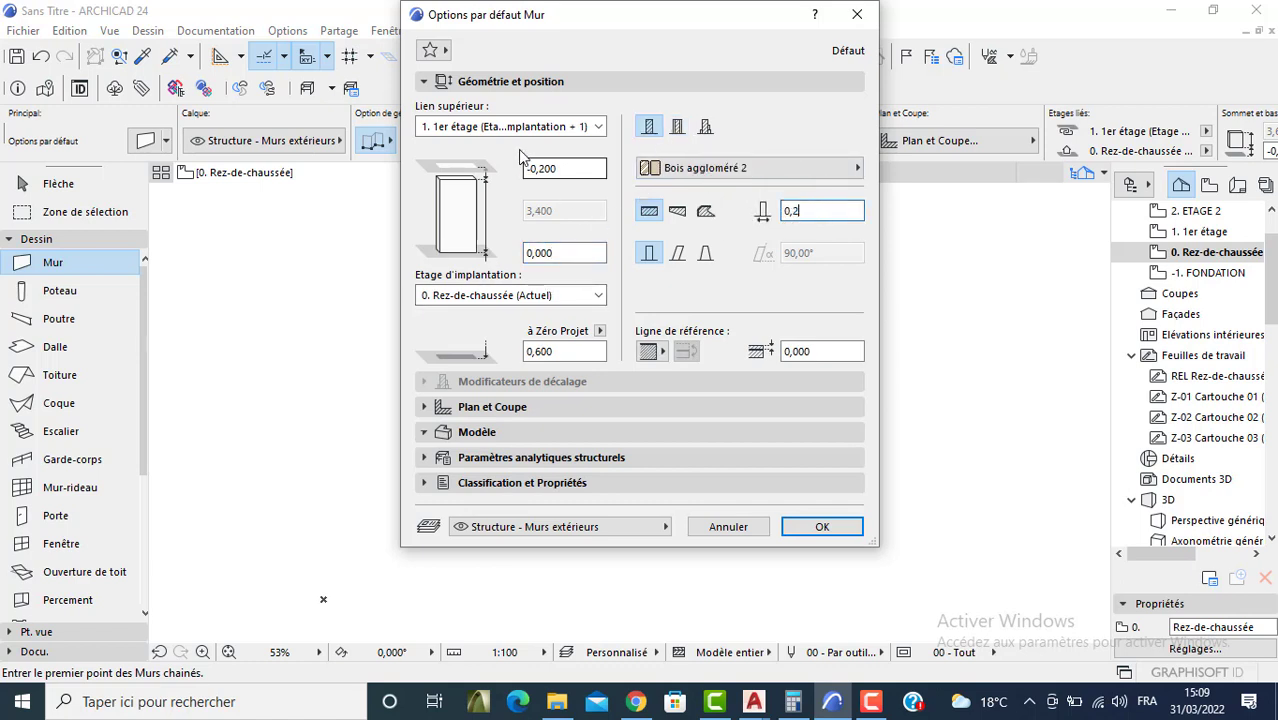
left_click(492, 434)
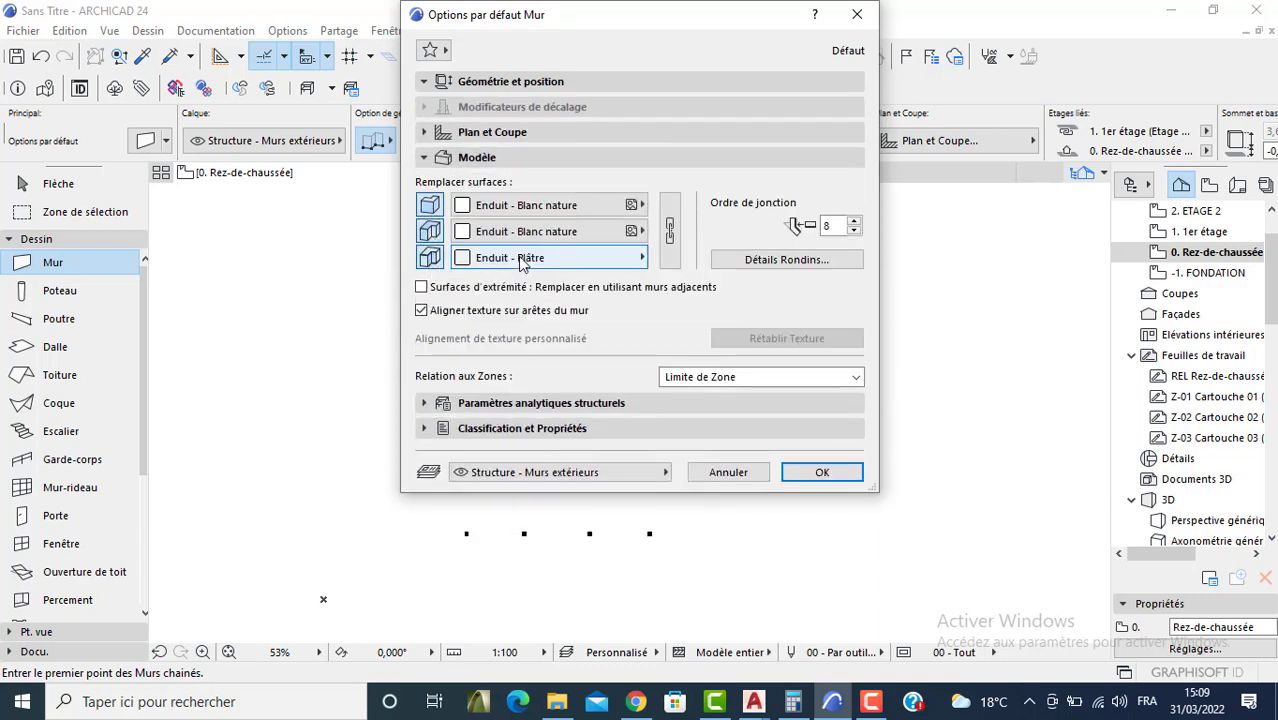
left_click(670, 230)
left_click(822, 472)
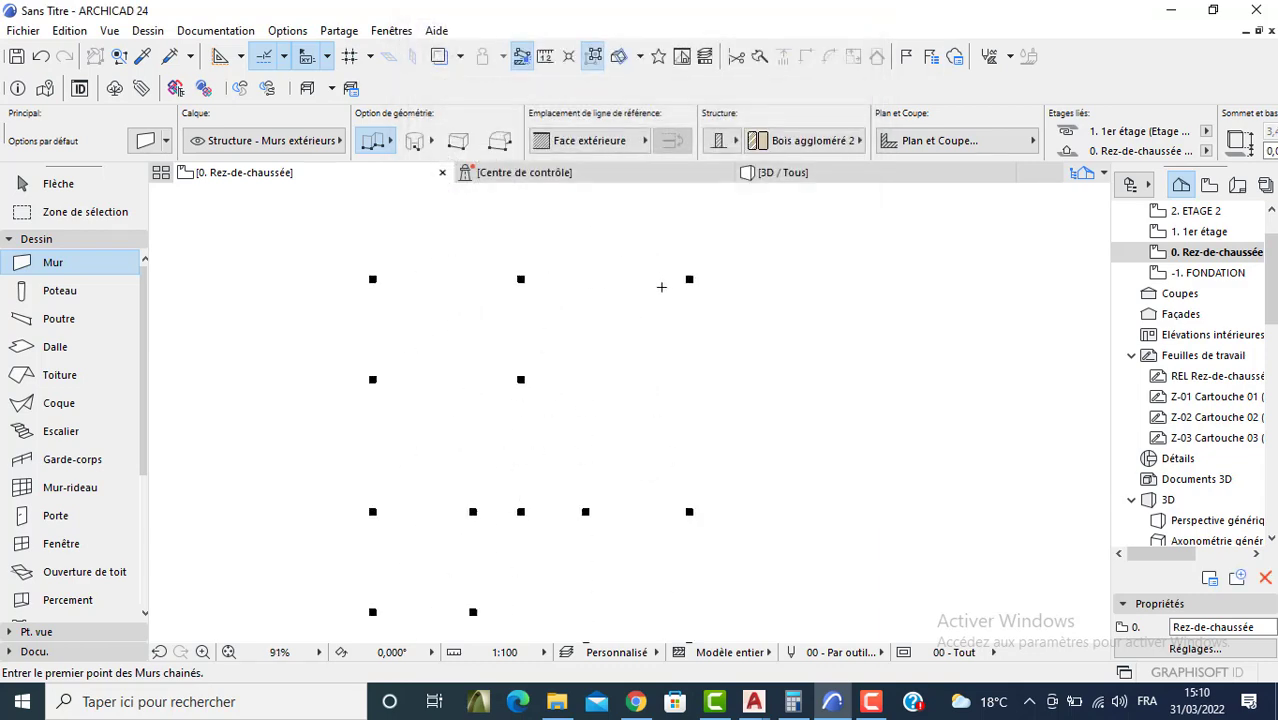
Step: Draw two exterior walls between the three columns of the uppermost row in plan, using single-wall geometry for the second
scroll(712, 257, "up", 5)
left_click(713, 266)
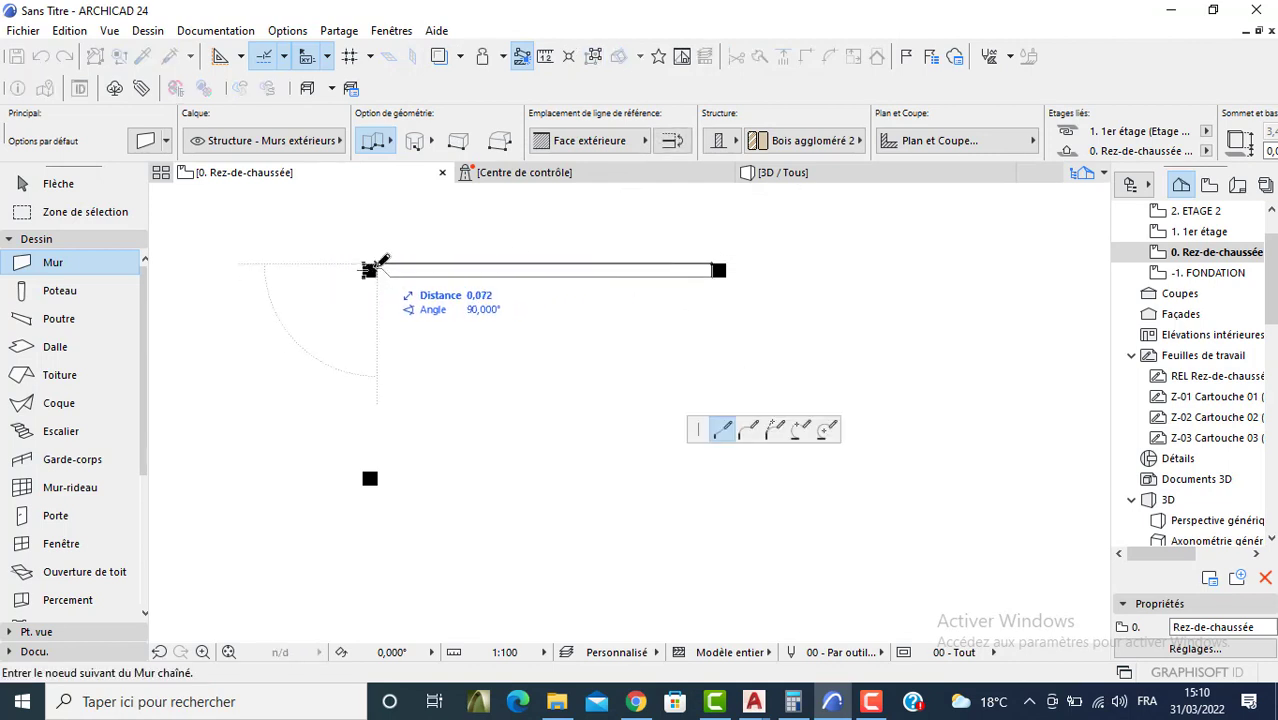
double_click(368, 268)
left_click(375, 140)
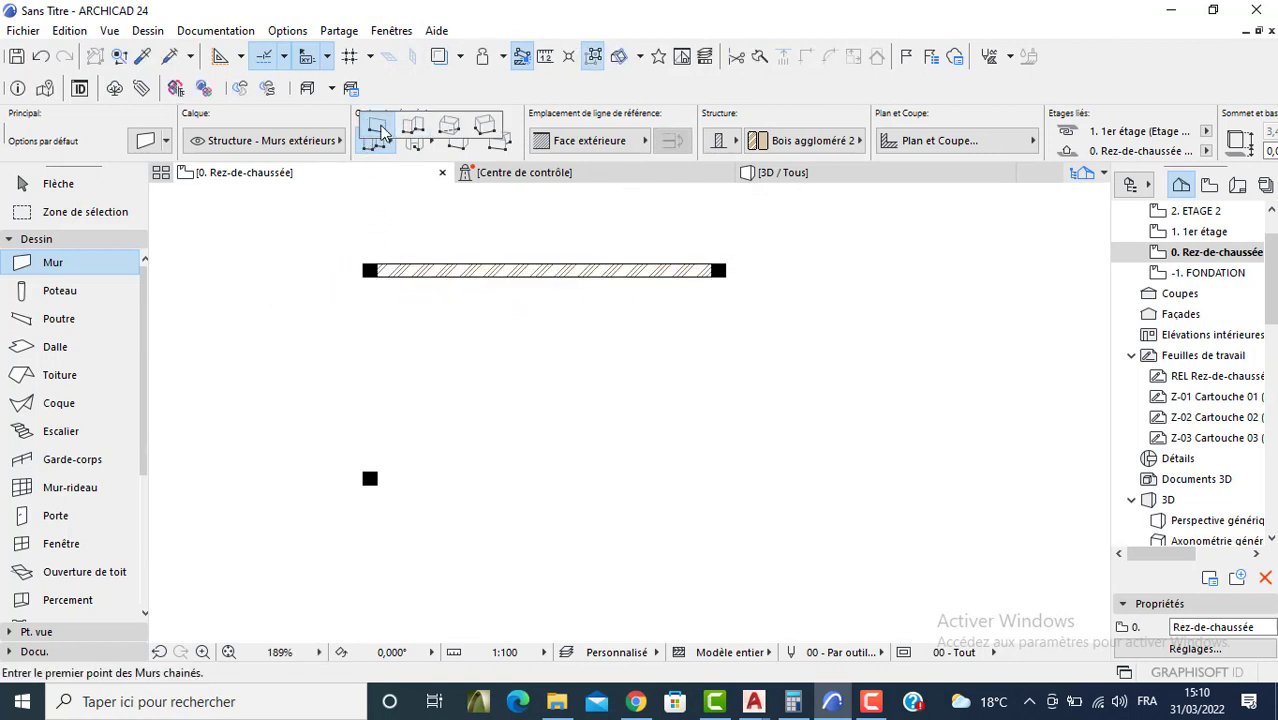
left_click(385, 140)
left_click(362, 263)
middle_click_drag(404, 285, 607, 286)
left_click(268, 264)
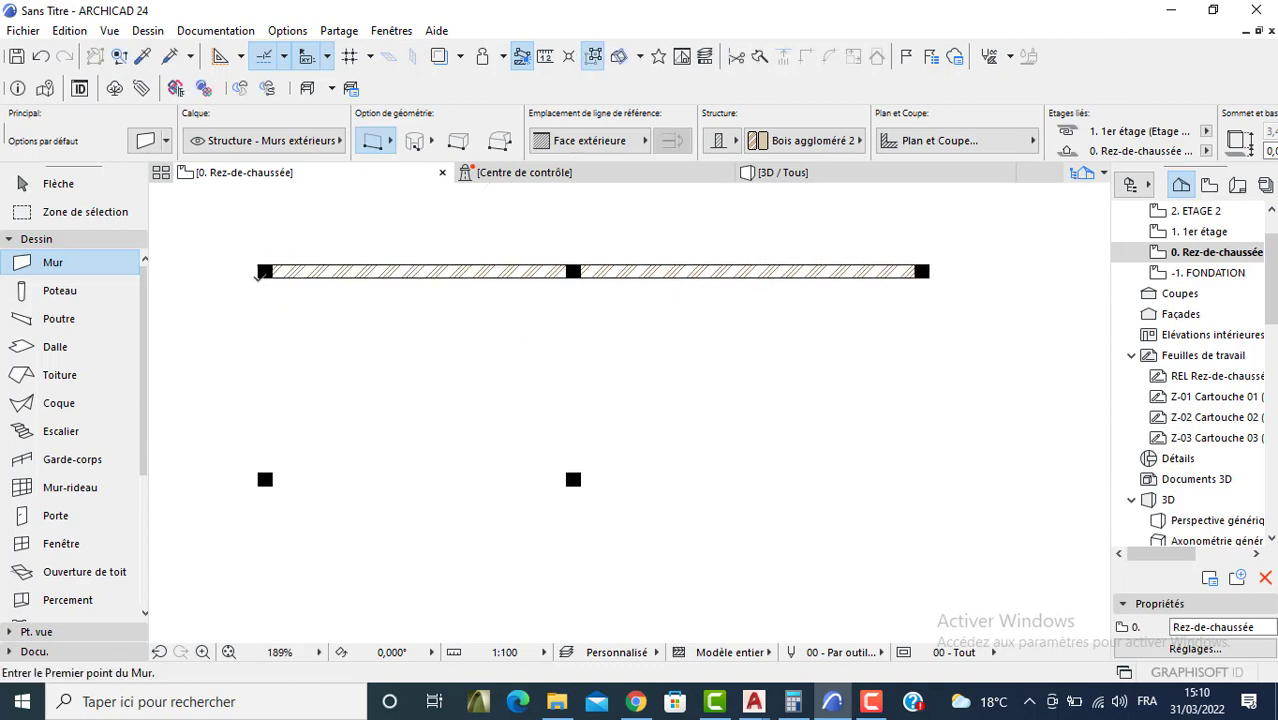
Step: Draw two single walls down the leftmost column line, from the corner column through the second column to the third
left_click(264, 271)
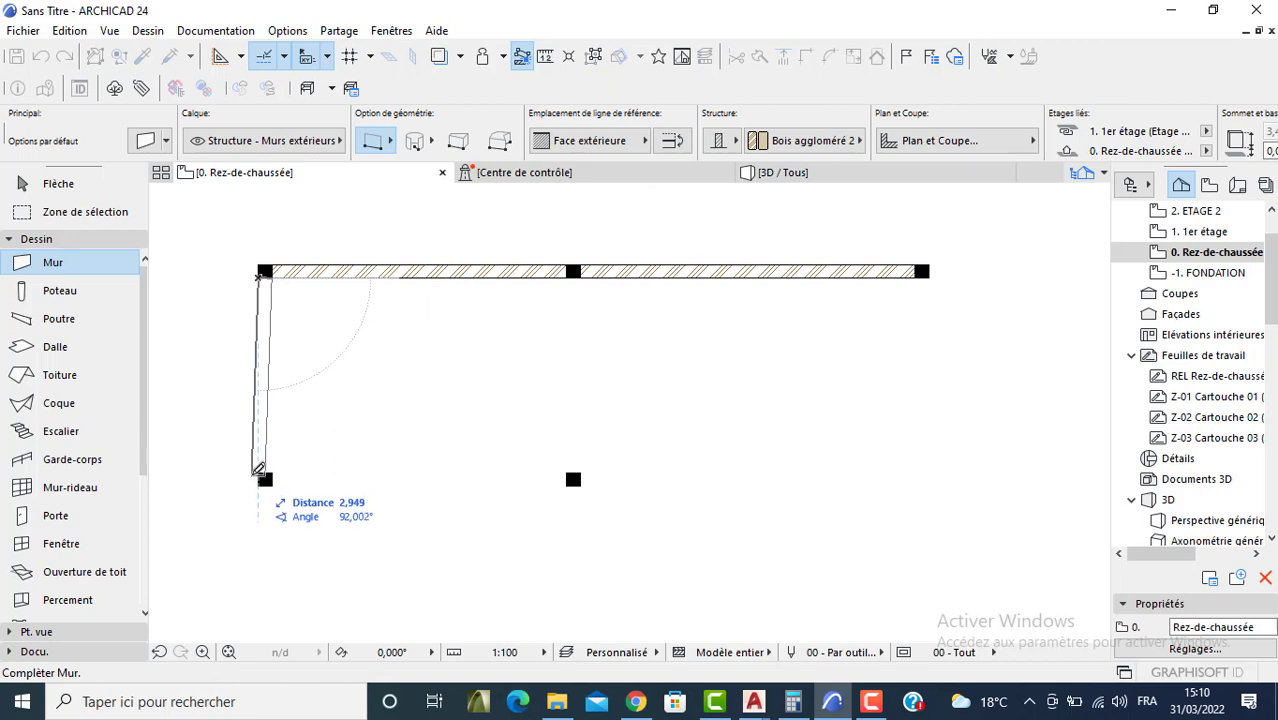
left_click(264, 479)
middle_click_drag(261, 512, 282, 358)
scroll(282, 358, "up", 1)
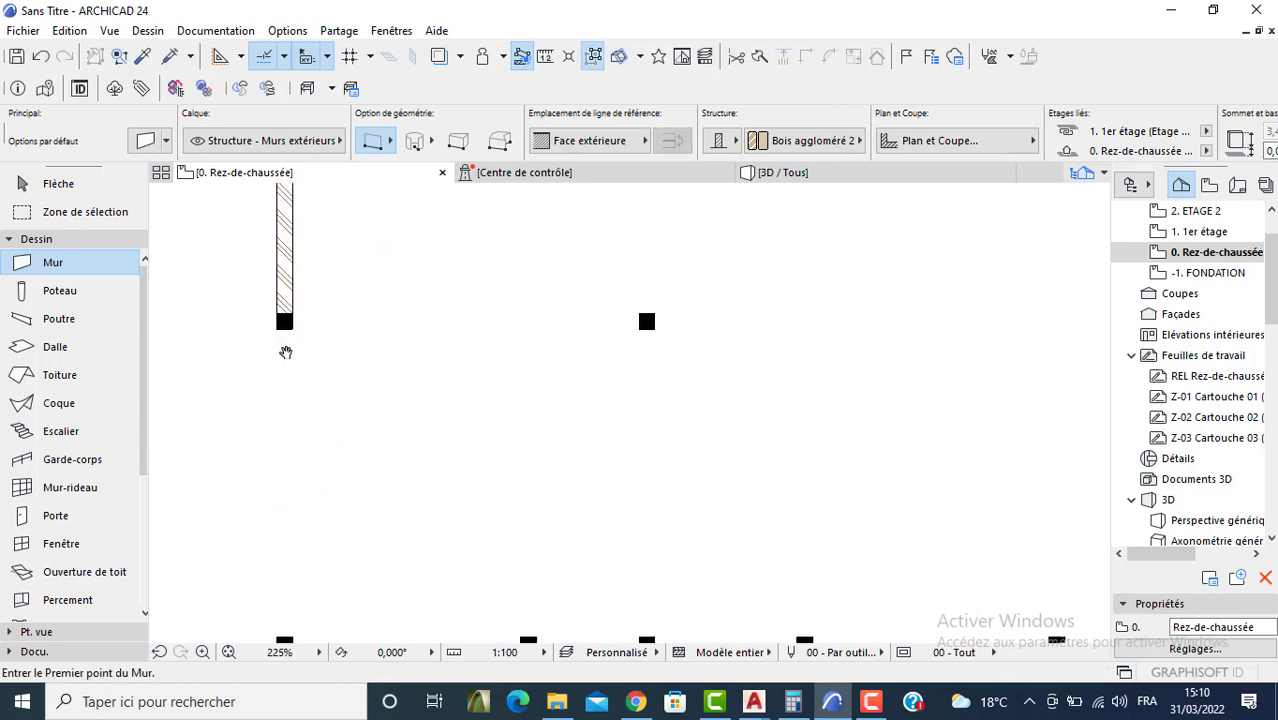
scroll(280, 344, "down", 3)
left_click(279, 335)
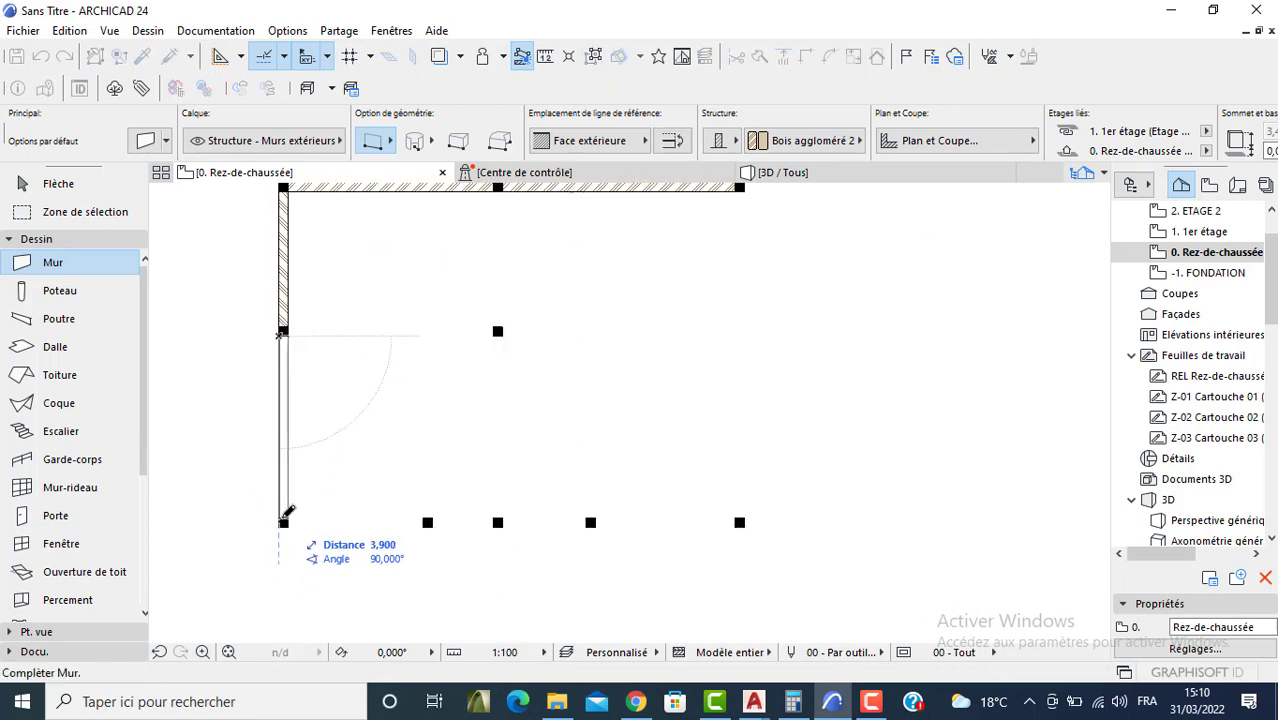
left_click(284, 521)
key("Escape")
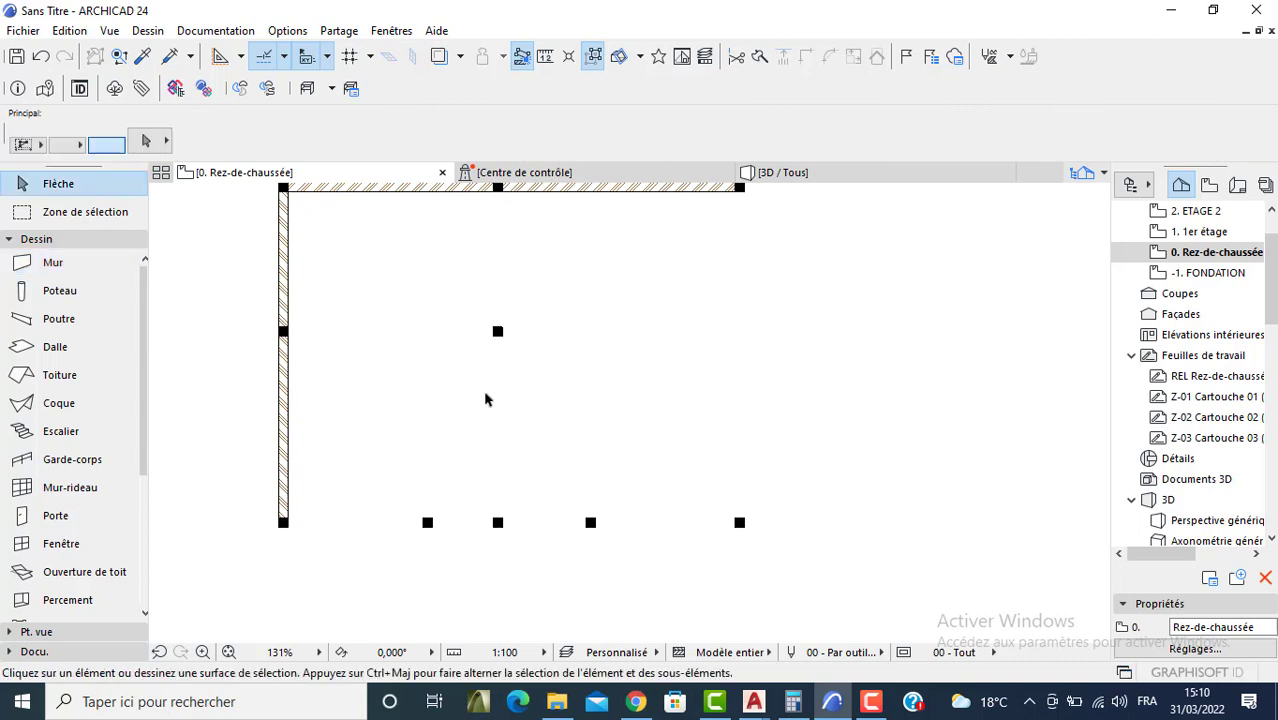
Step: Select all elements in the 3D view, open the Liste générale d'Eléments (CFC), and examine the layers listed for walls and columns
key("F3")
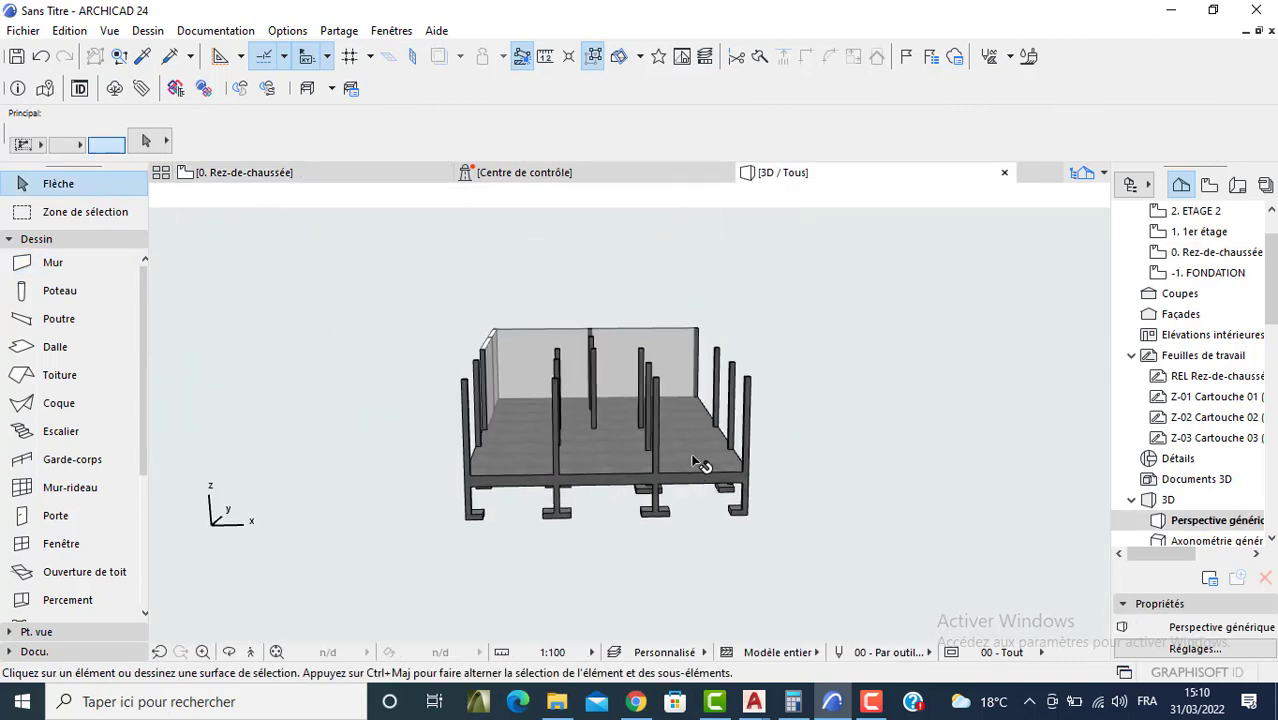
key("ctrl+a")
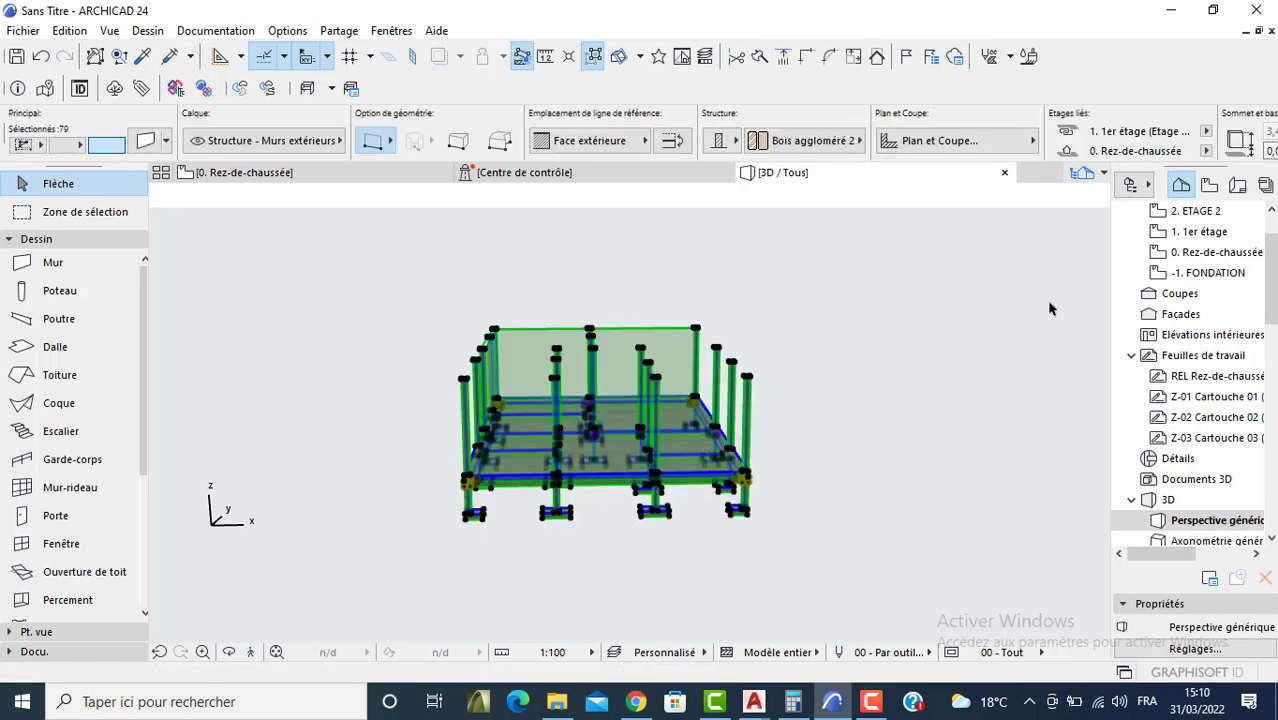
left_click_drag(1270, 296, 1272, 479)
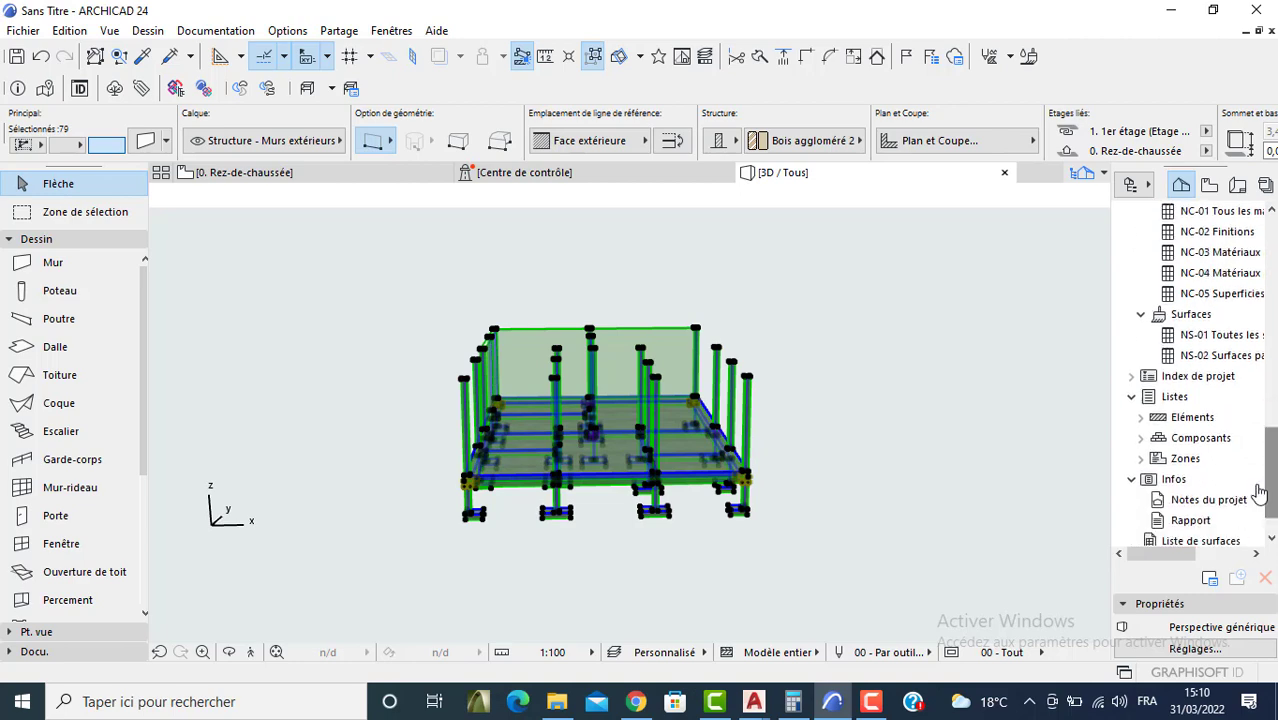
left_click(1141, 419)
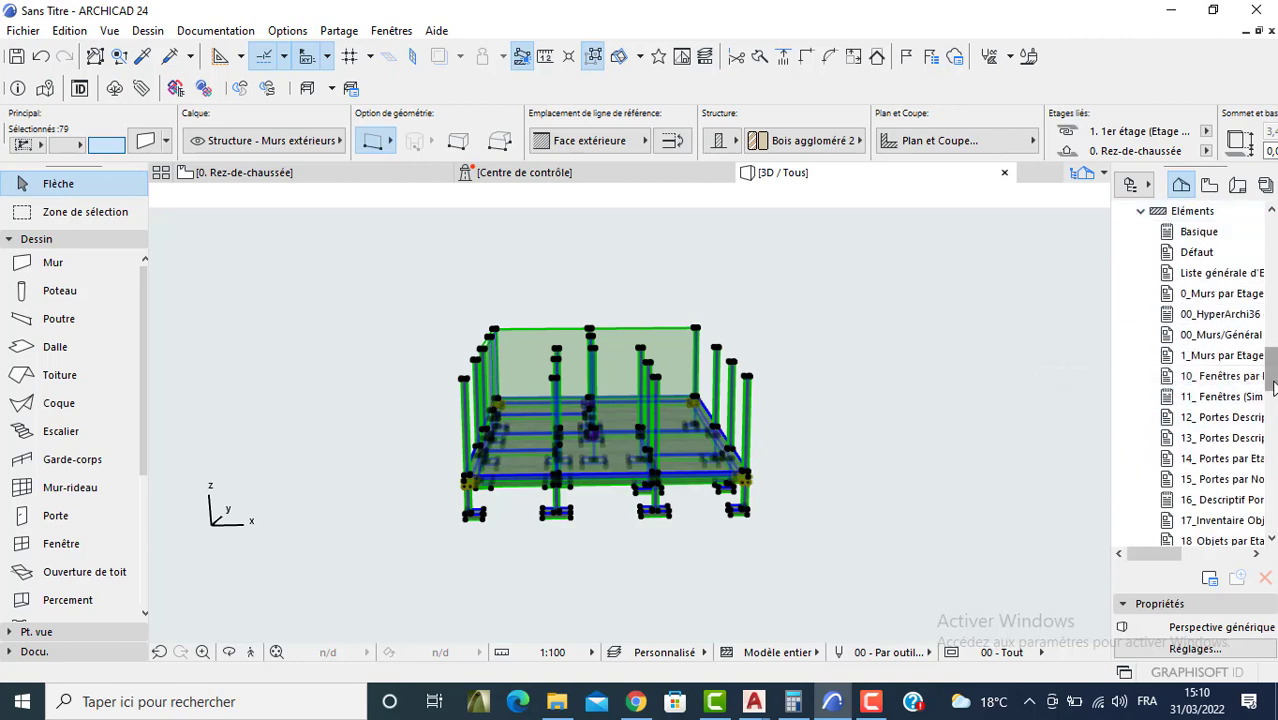
left_click_drag(1270, 397, 1270, 494)
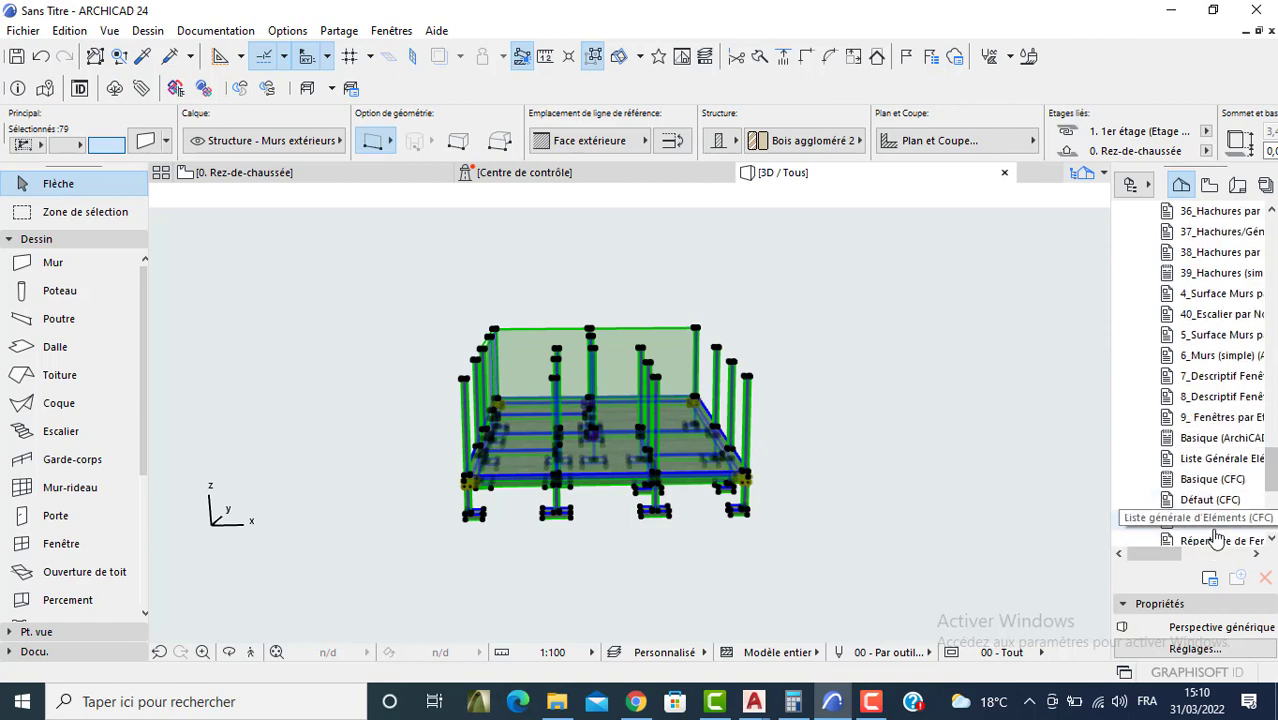
double_click(1216, 530)
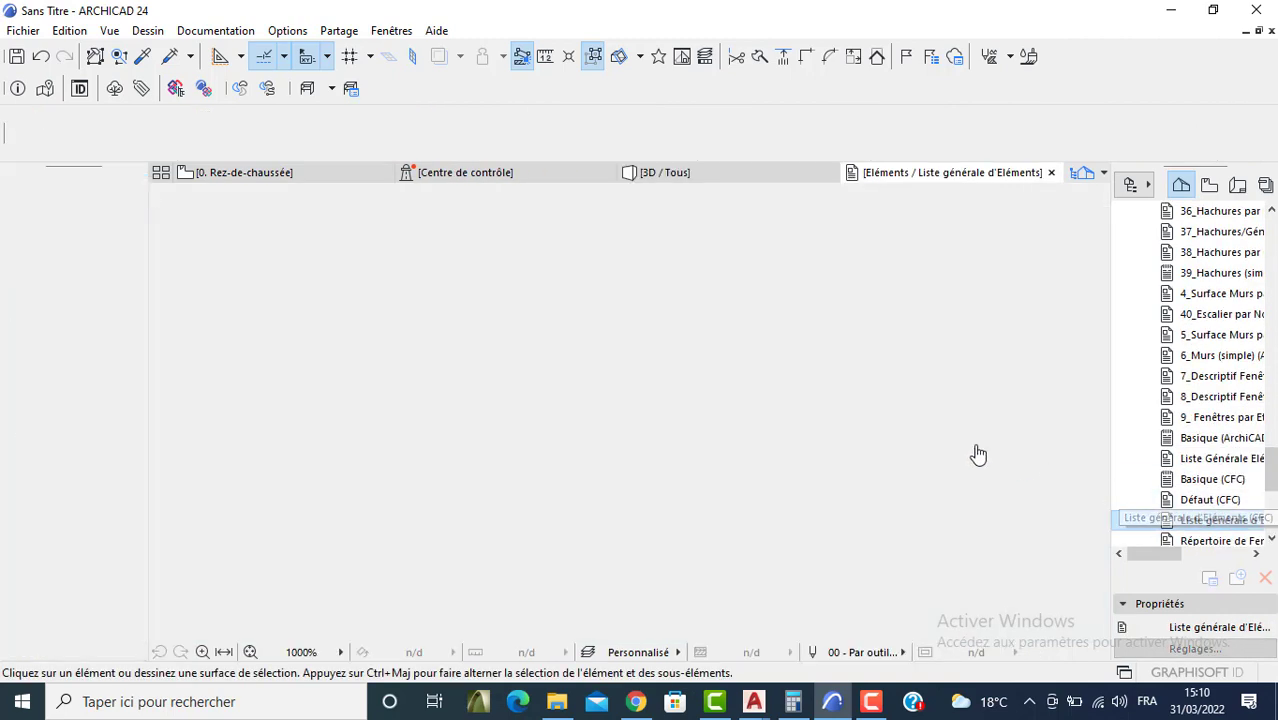
scroll(600, 295, "up", 3)
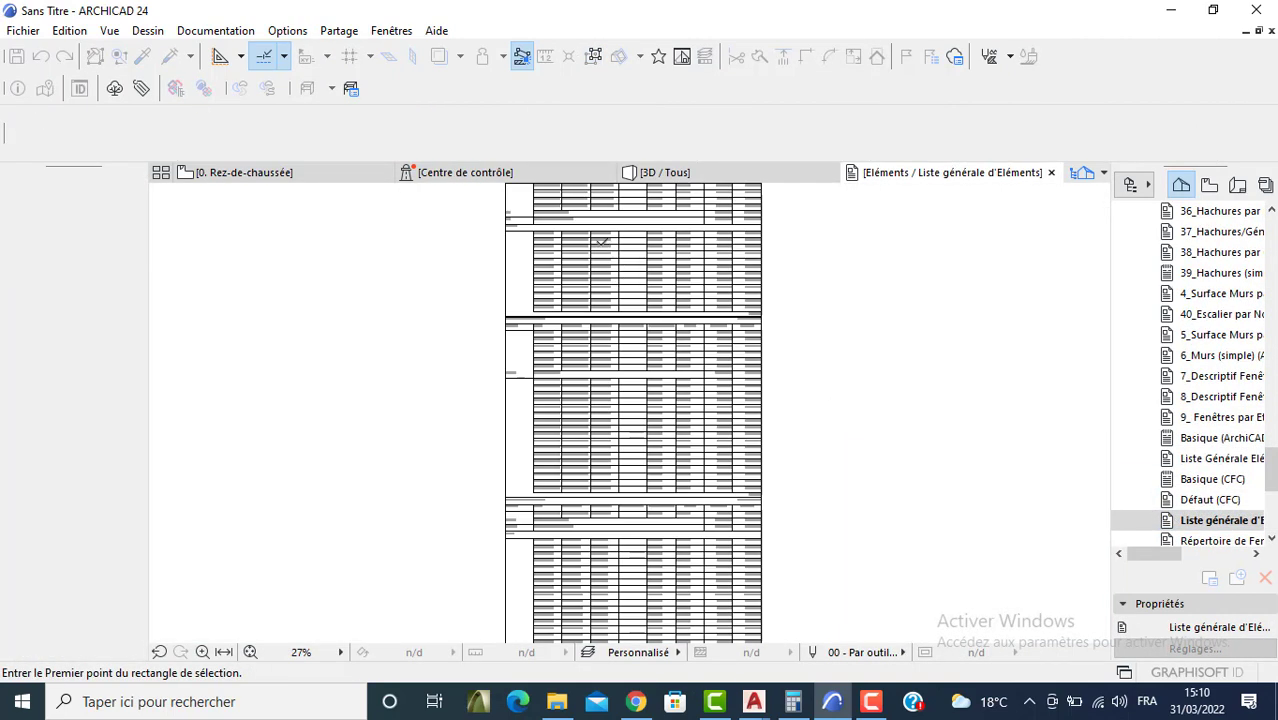
scroll(549, 309, "up", 5)
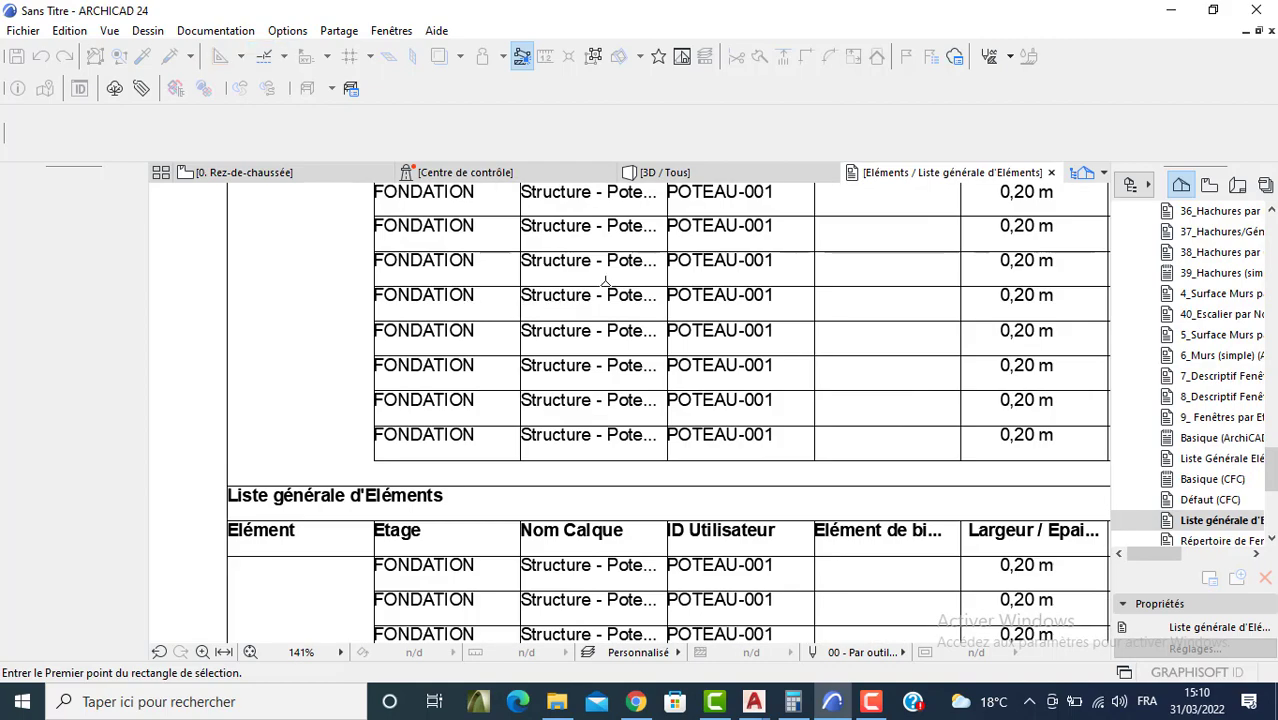
scroll(630, 293, "up", 8)
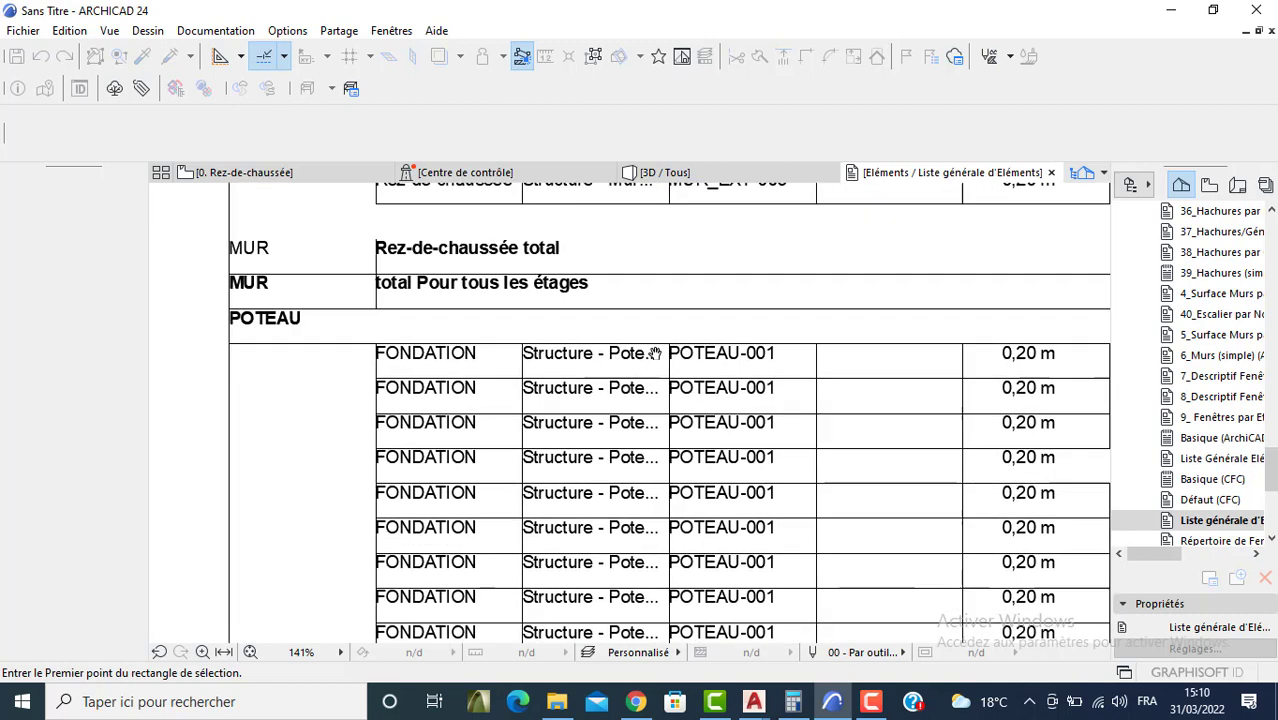
scroll(612, 305, "down", 1)
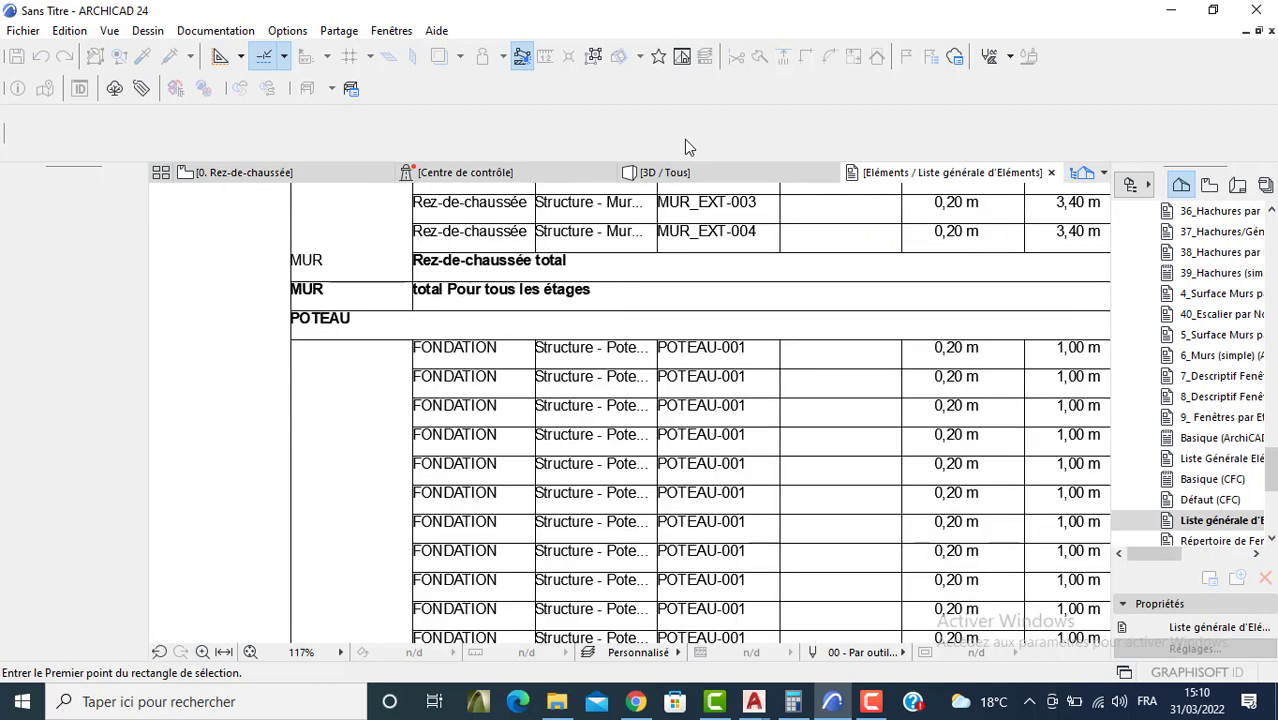
Step: Assign all columns of the Rez-de-chaussée level to the 1 POTEAUX layer
left_click(322, 178)
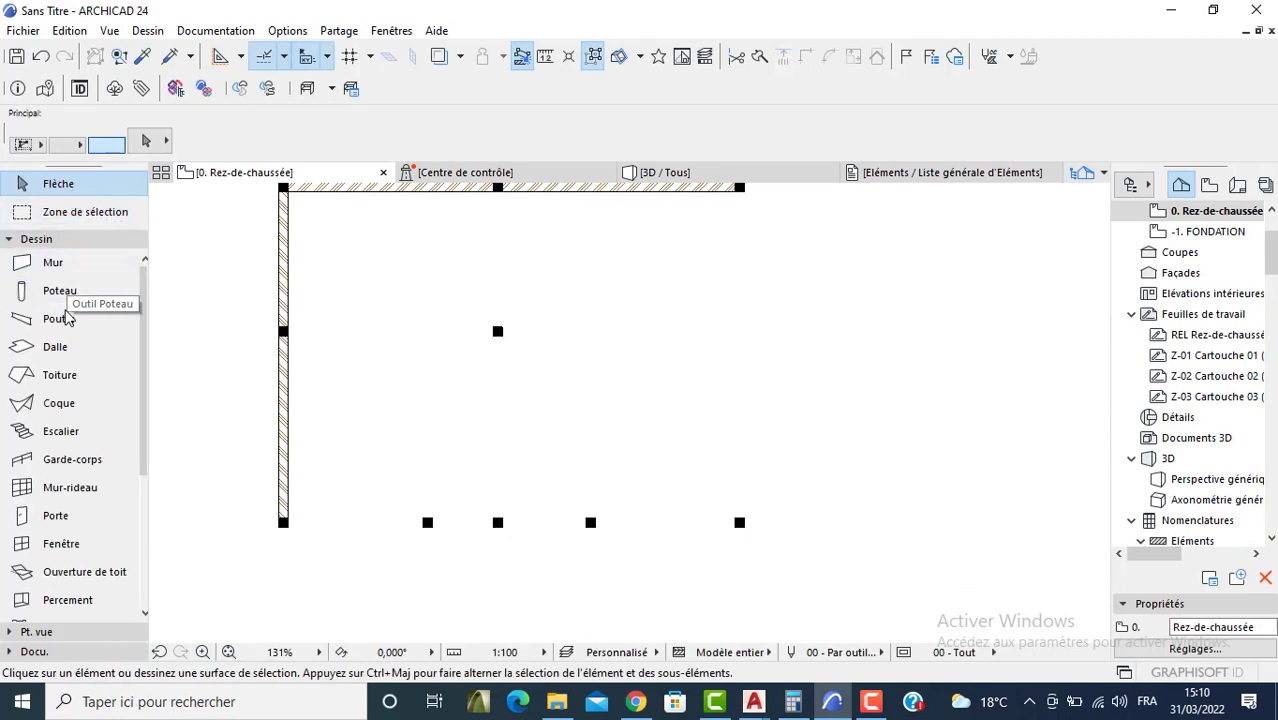
left_click(62, 292)
key("ctrl+a")
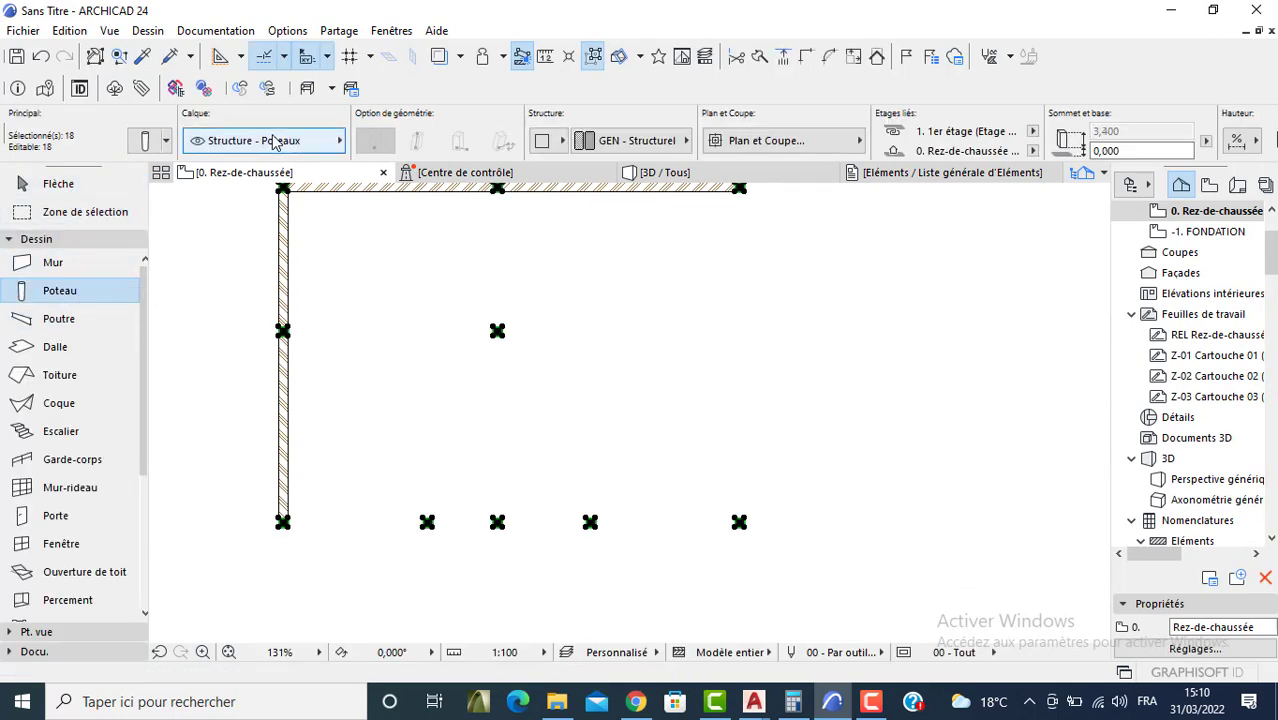
left_click(272, 141)
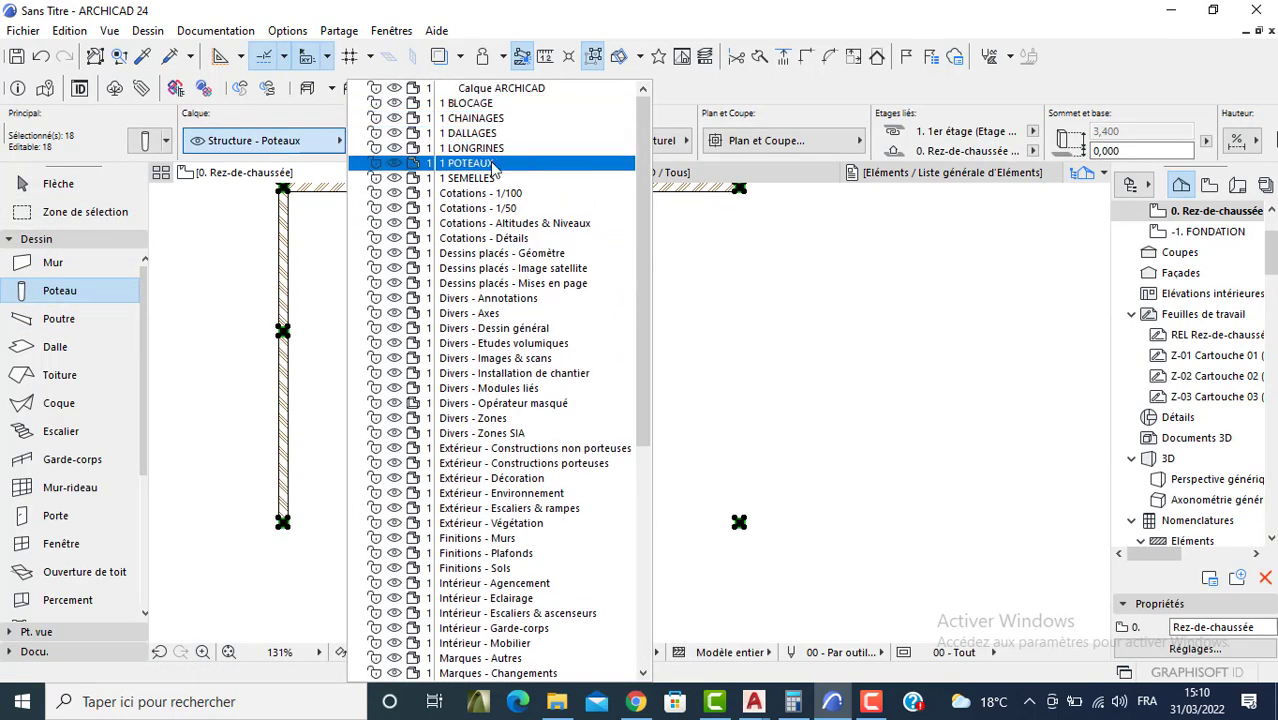
left_click(490, 163)
key("Escape")
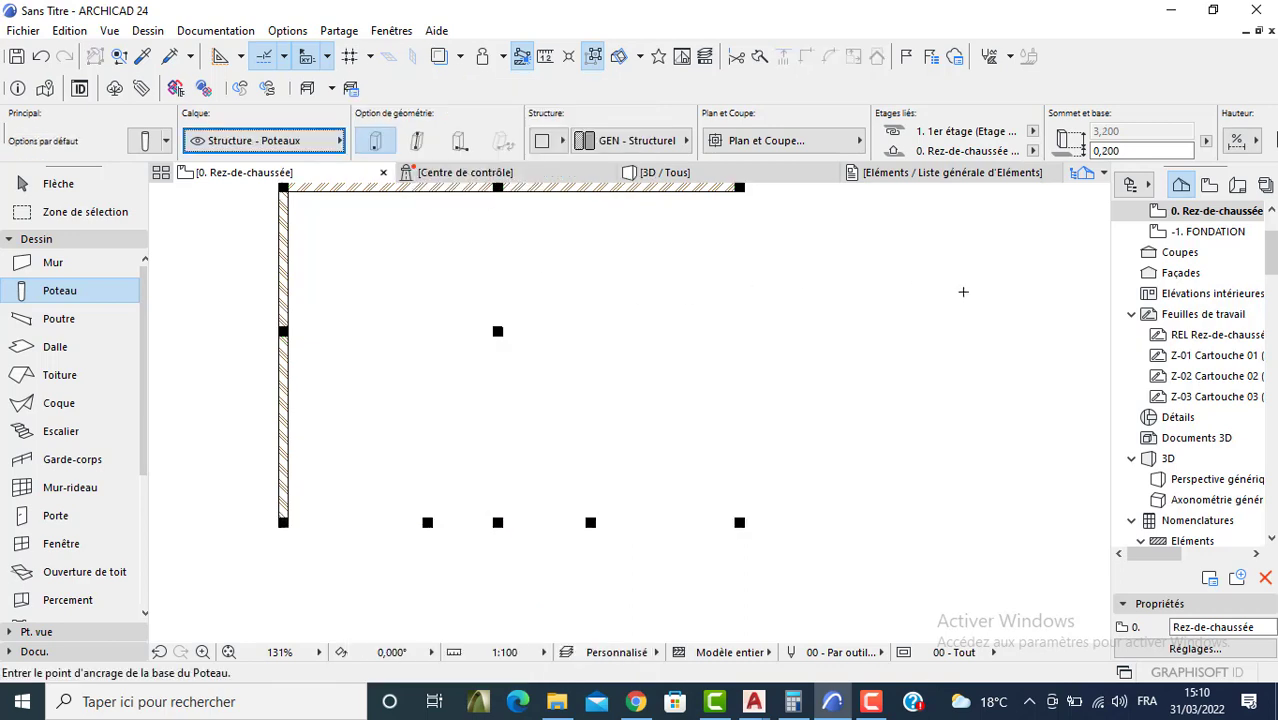
Step: Assign all columns of the FONDATION level to the 1 POTEAUX layer
left_click(1205, 231)
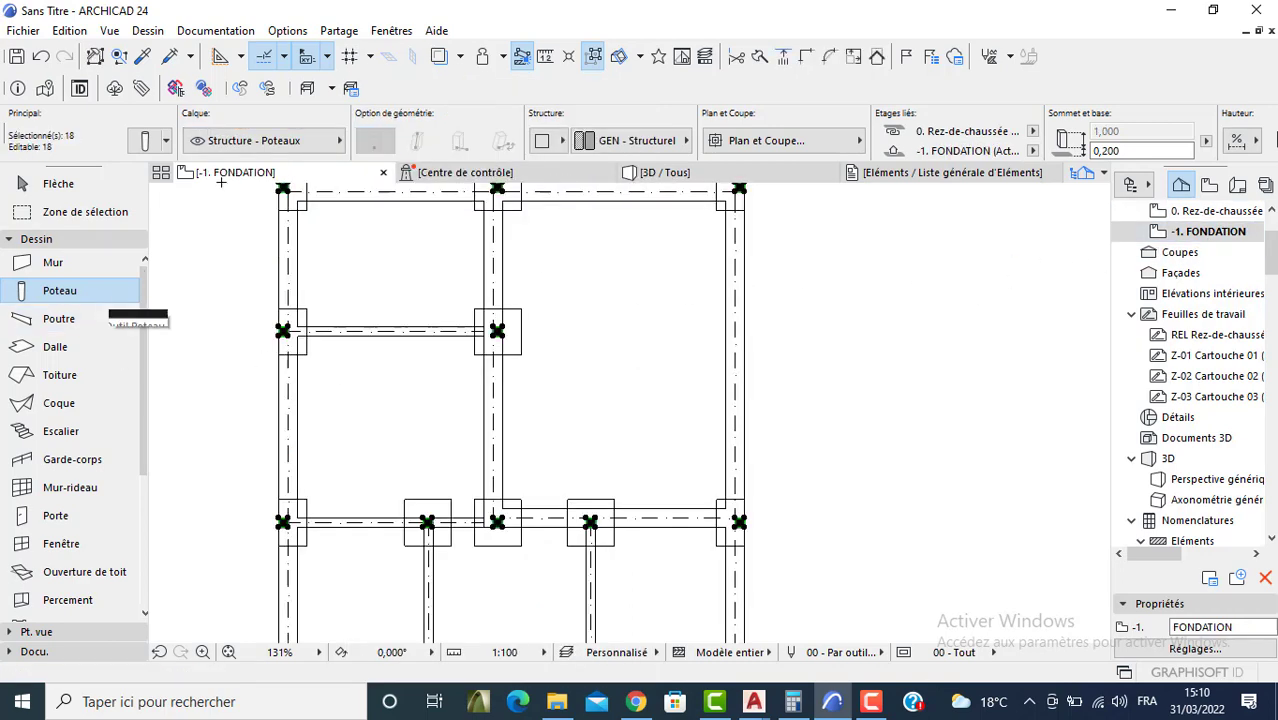
key("ctrl+a")
left_click(328, 148)
scroll(490, 300, "up", 15)
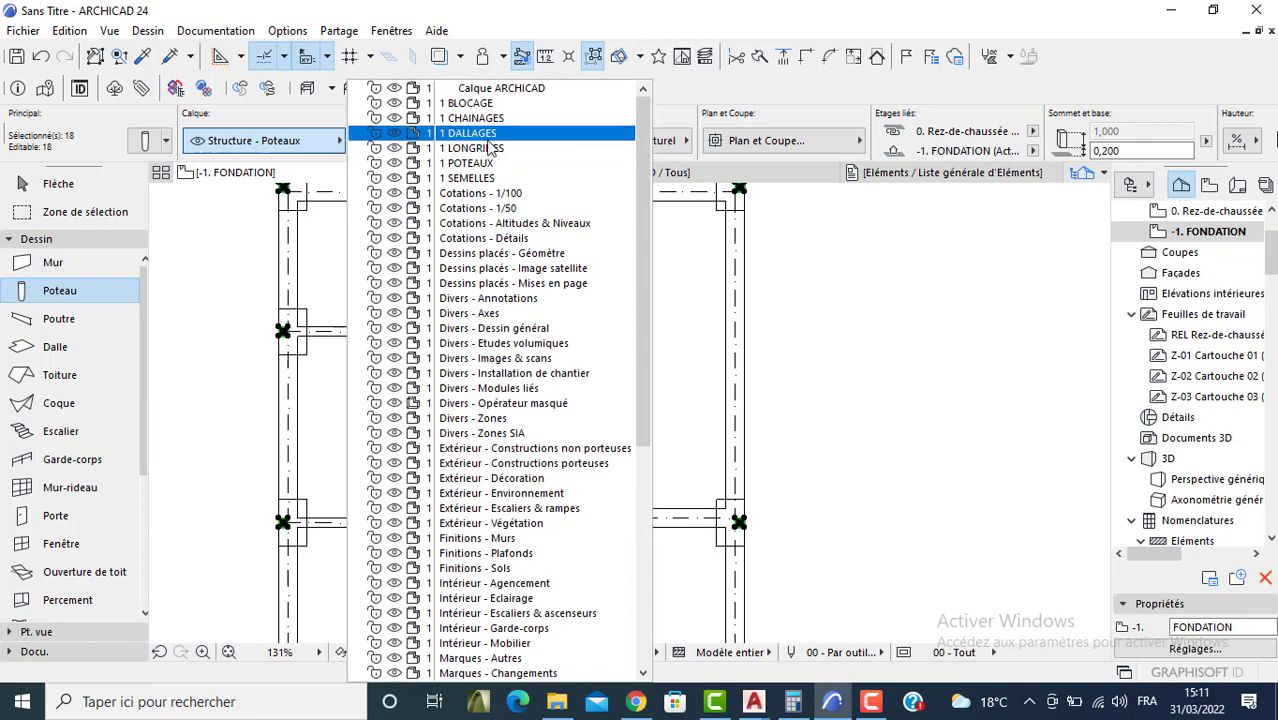
left_click(490, 163)
key("Escape")
key("Escape")
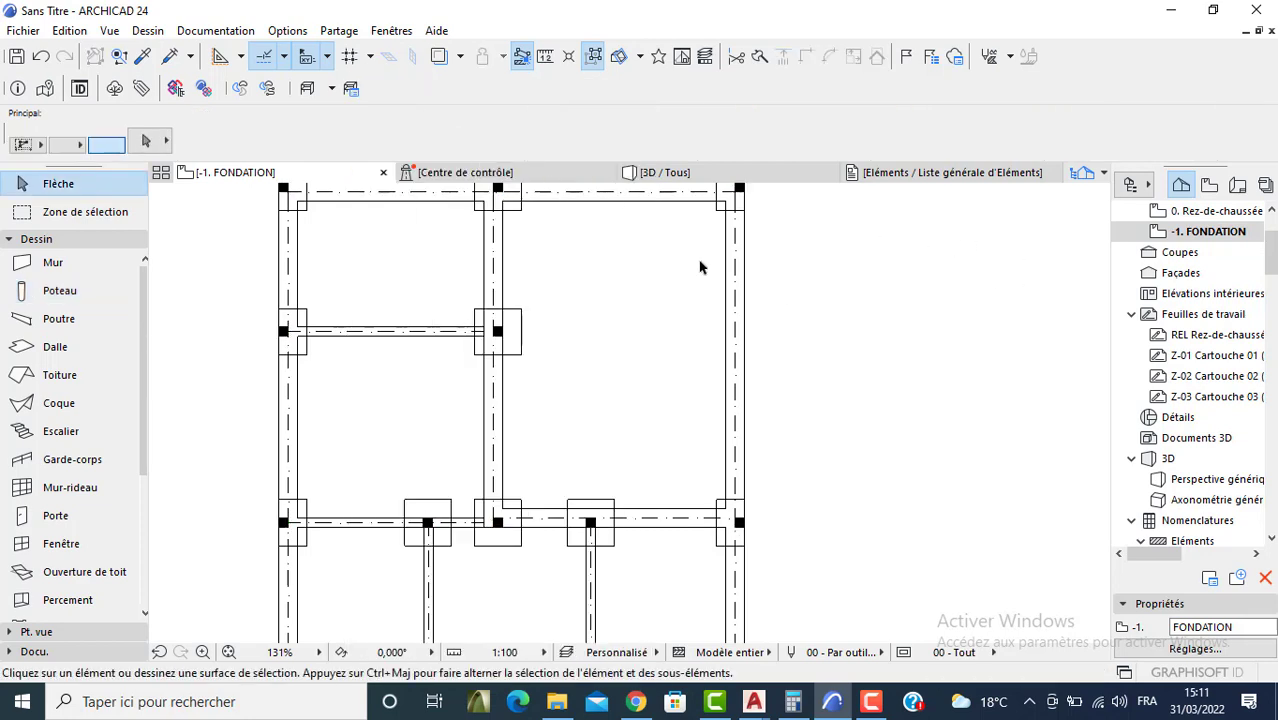
Step: Reselect all elements in 3D, reopen the Liste générale d'Eléments (CFC), and check the layer names and dimensions of the columns
left_click(752, 178)
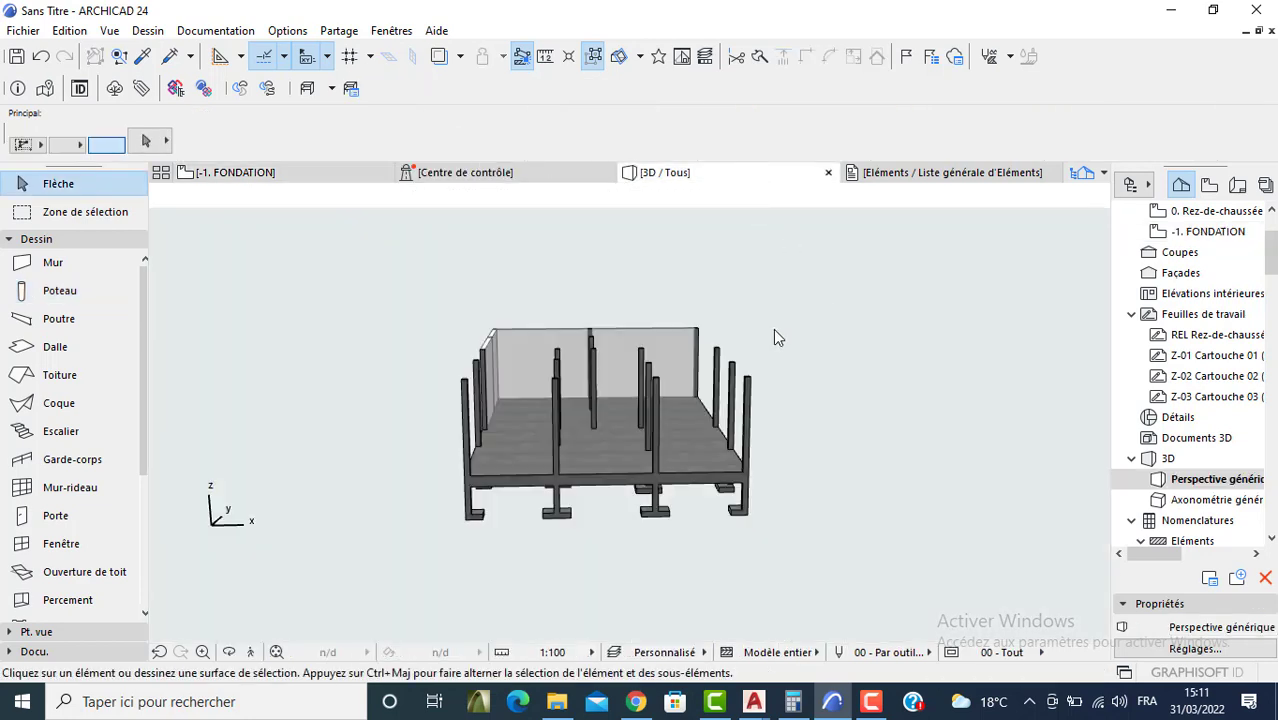
key("ctrl+a")
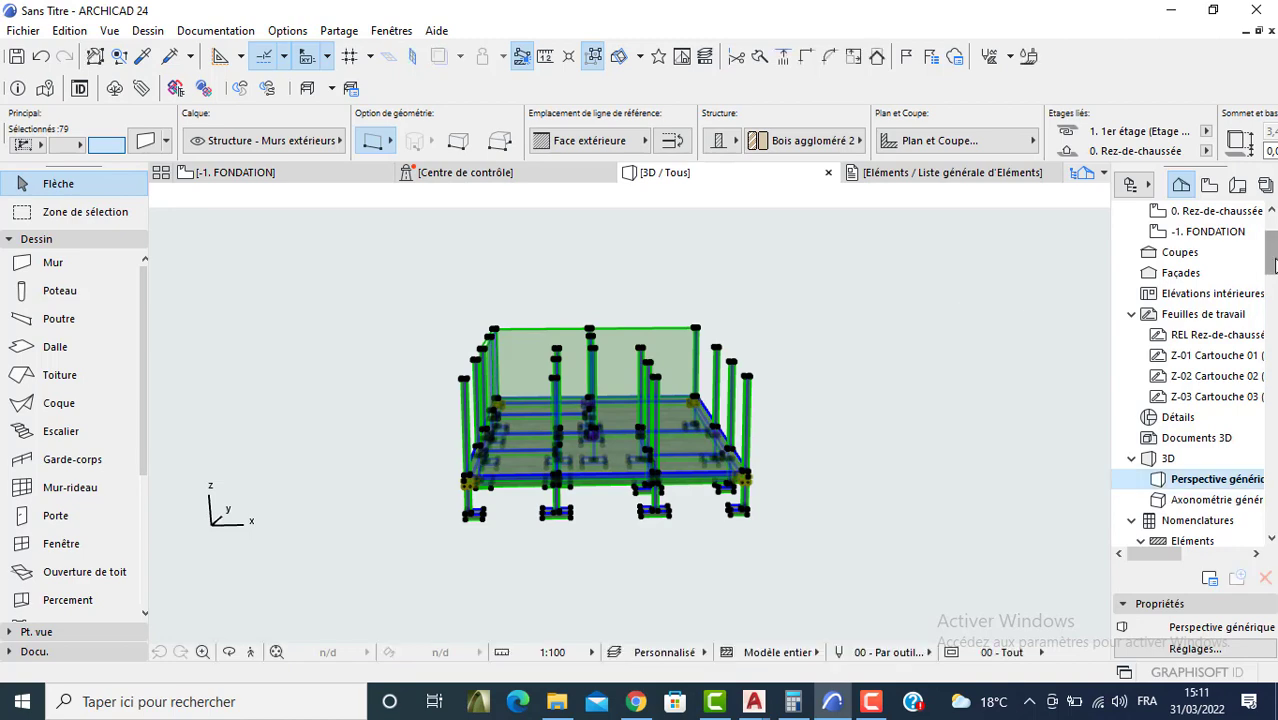
scroll(1240, 470, "down", 15)
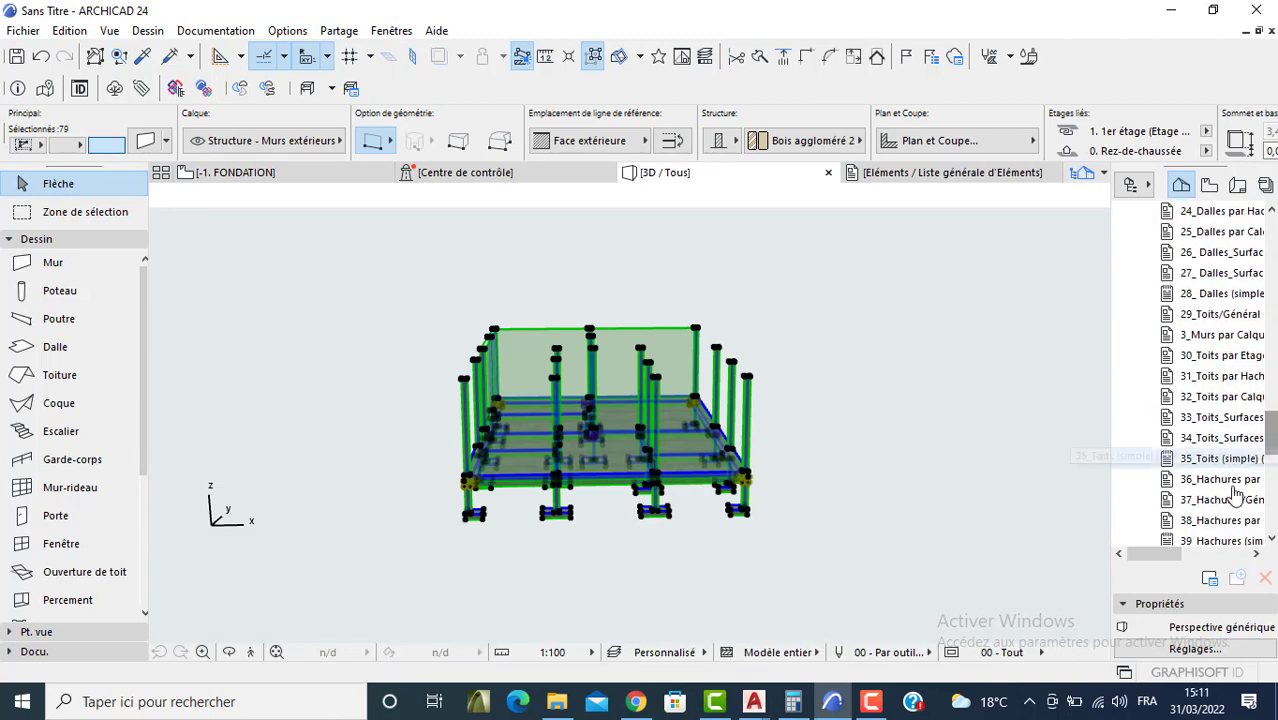
scroll(1237, 490, "down", 6)
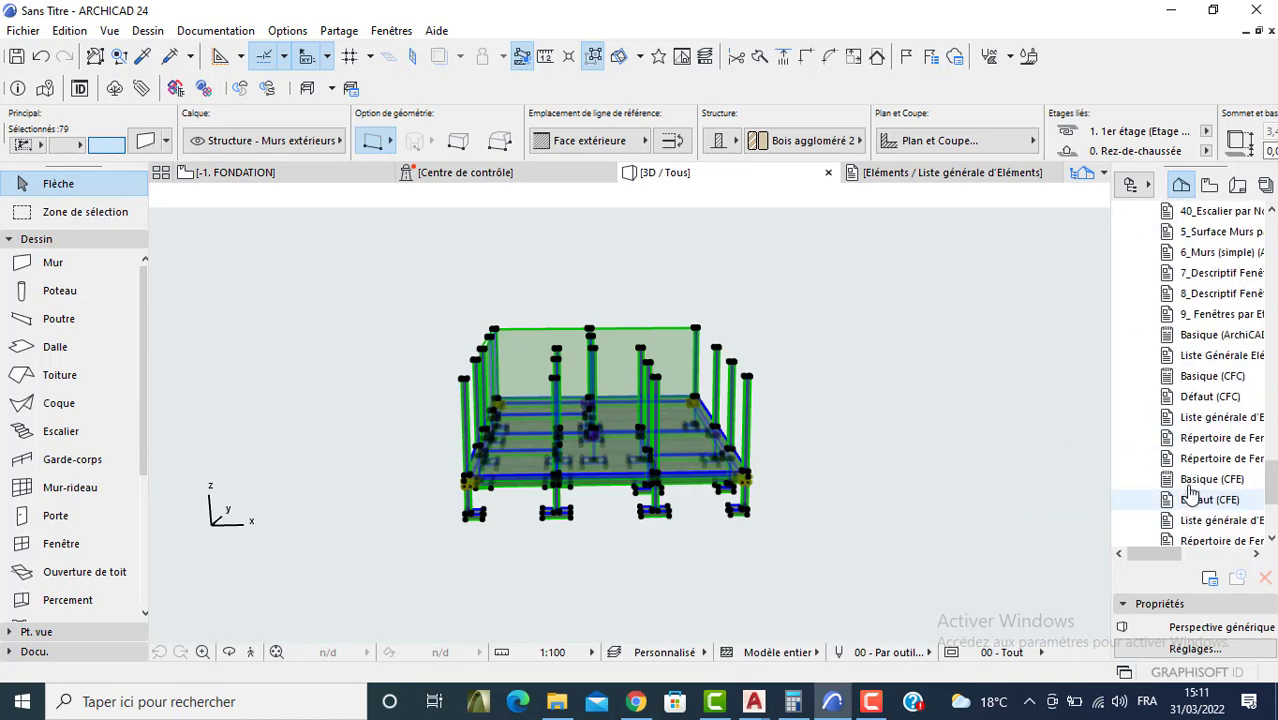
double_click(1200, 417)
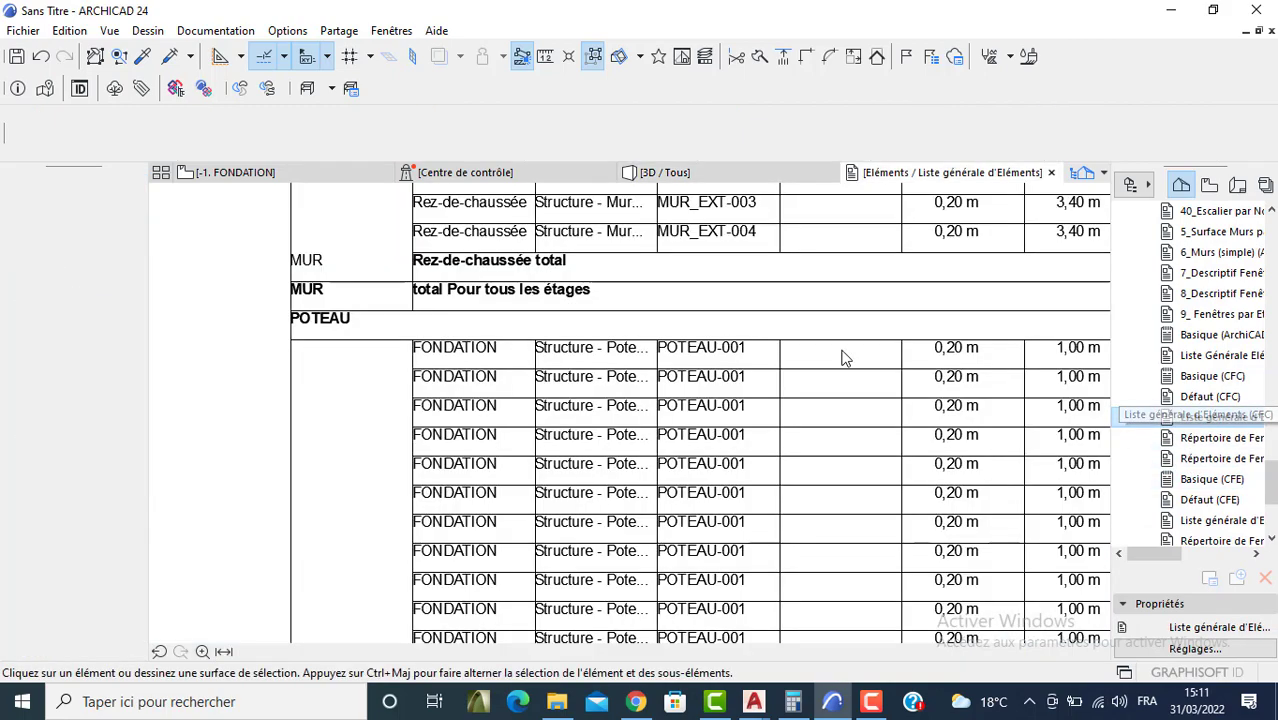
scroll(590, 256, "up", 4)
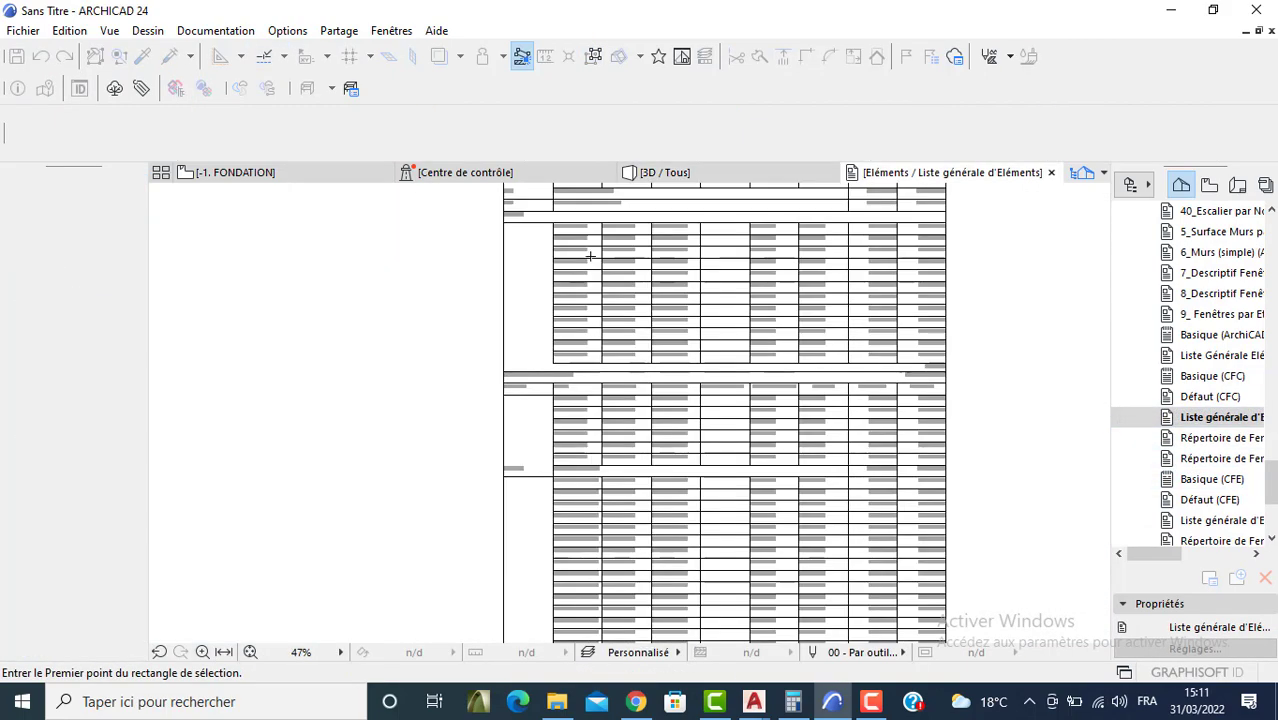
scroll(590, 256, "up", 5)
middle_click_drag(951, 298, 566, 302)
scroll(799, 233, "down", 2)
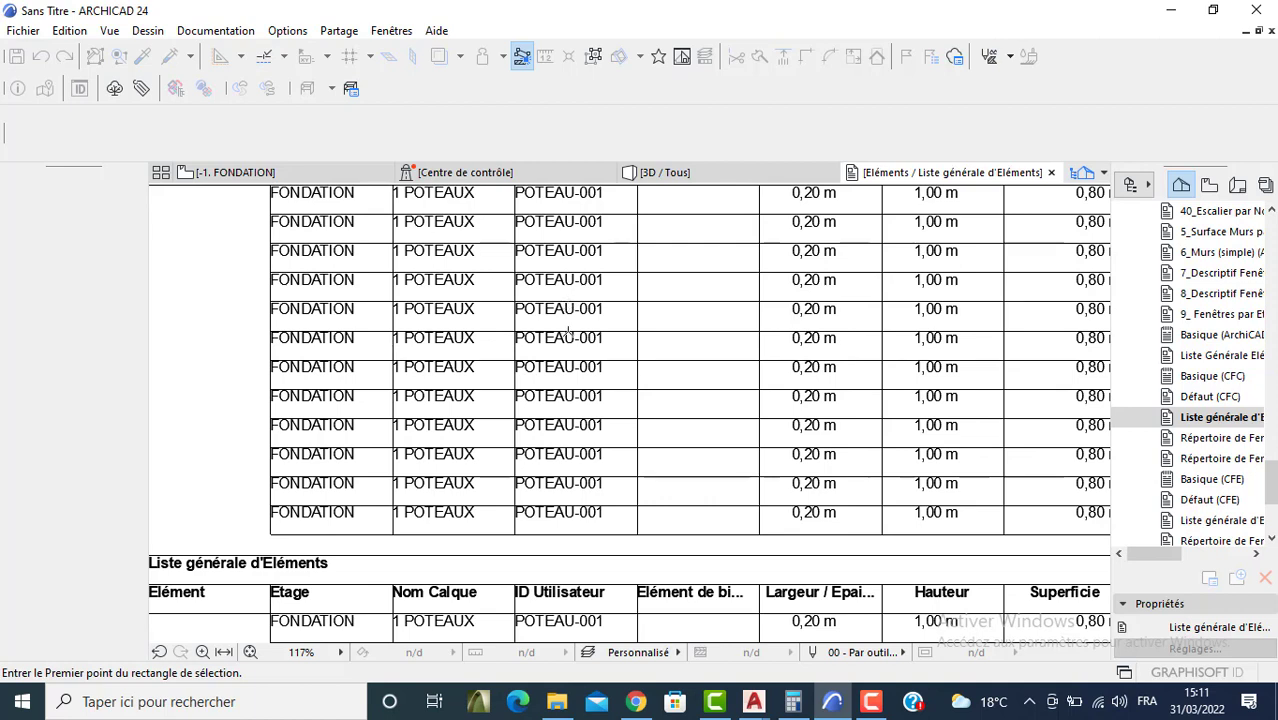
Step: Examine the height, surface and volume values of the FONDATION columns and their total in the Liste générale d'Eléments
scroll(568, 332, "down", 2)
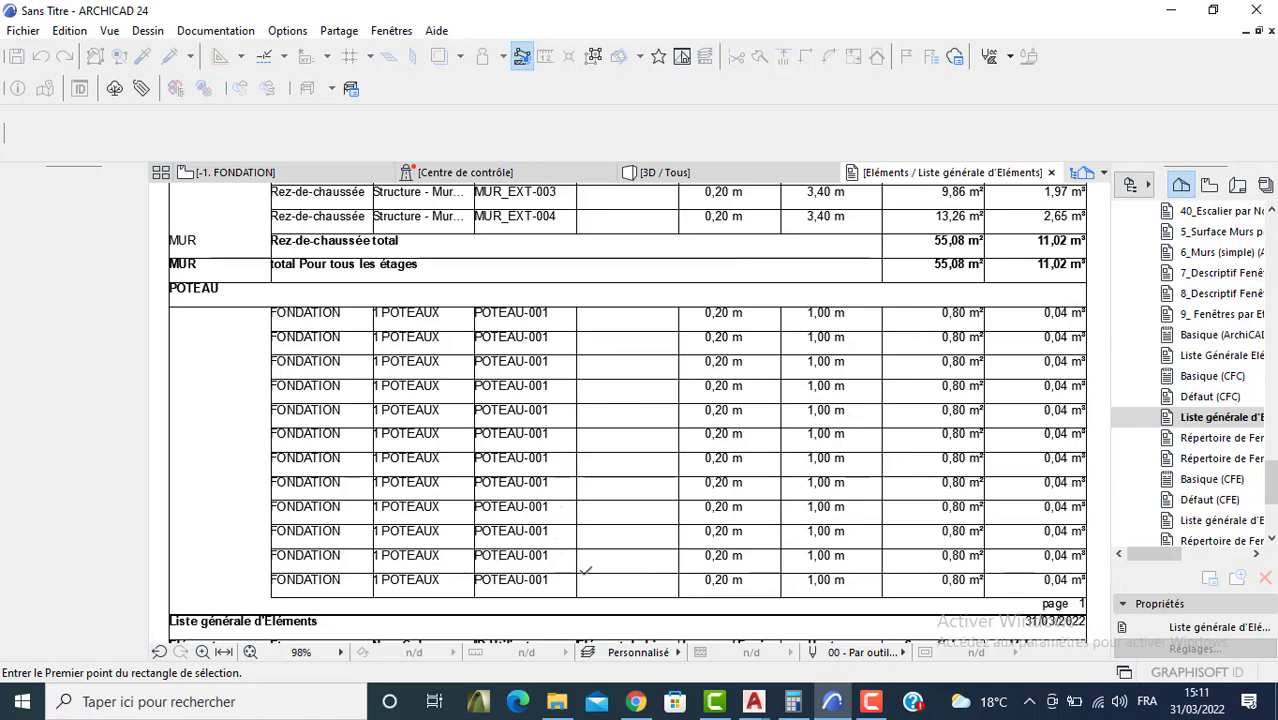
scroll(586, 570, "down", 5)
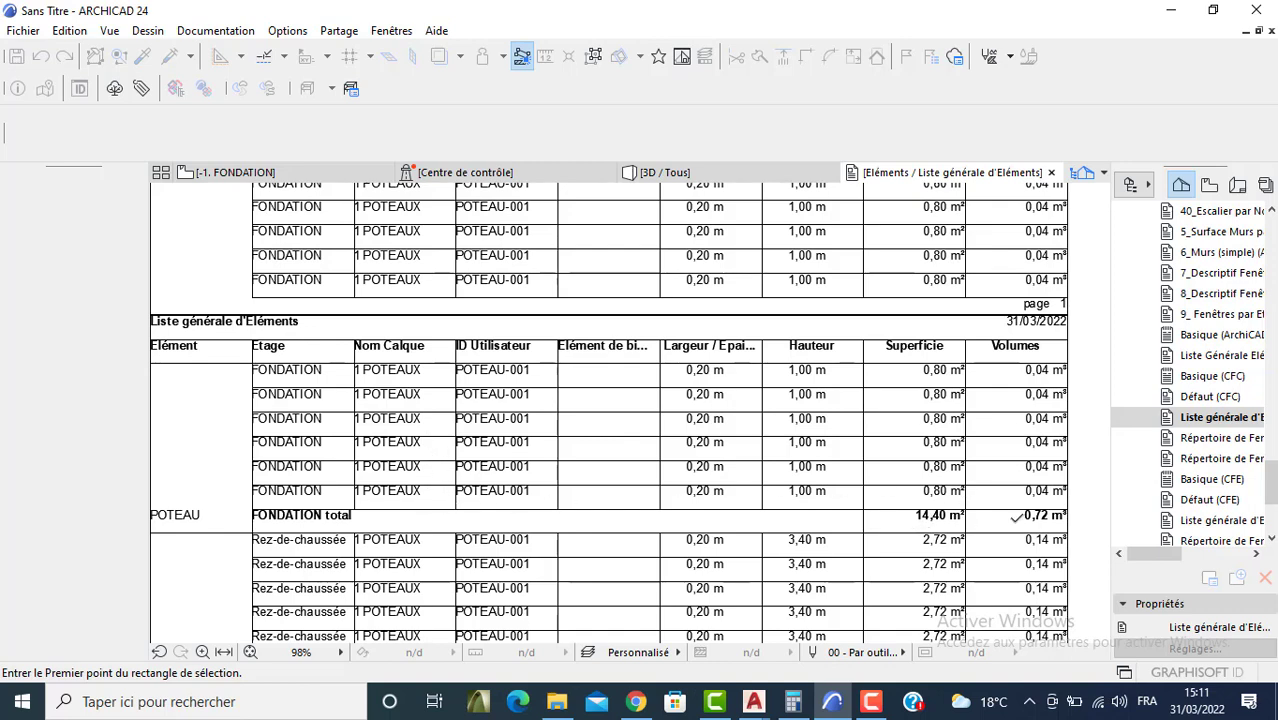
middle_click_drag(1016, 518, 917, 514)
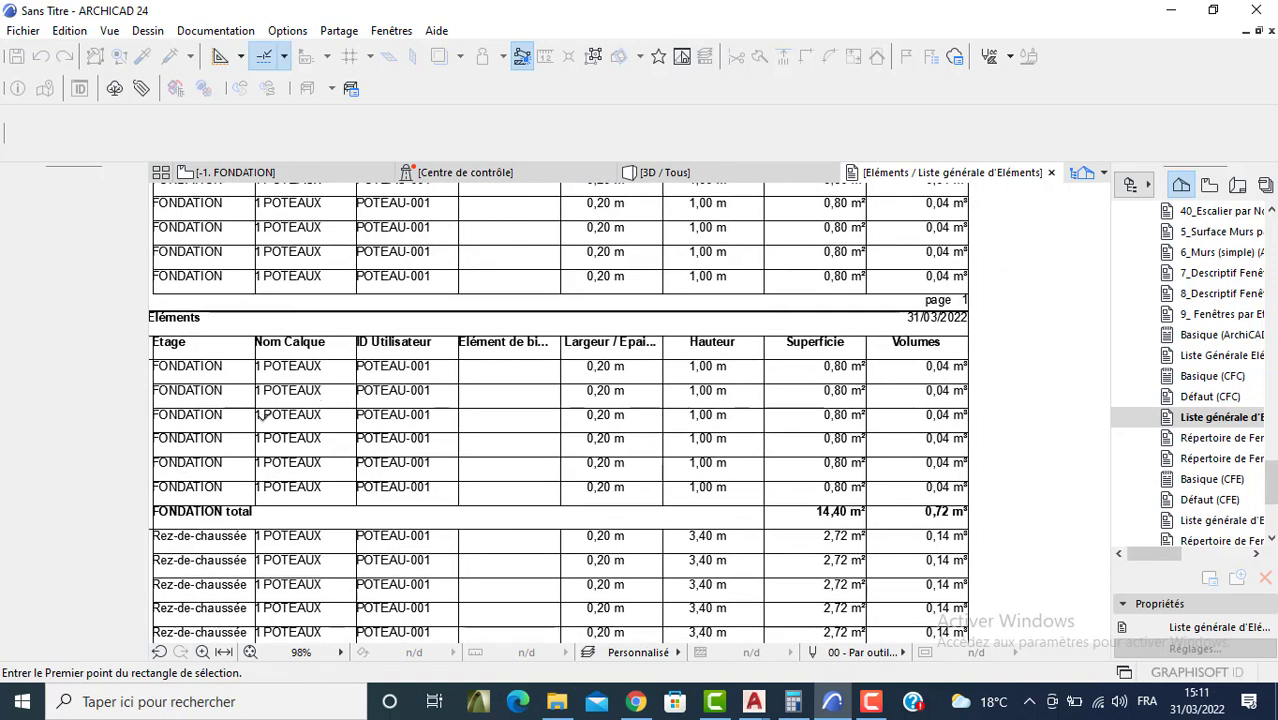
scroll(155, 368, "up", 2)
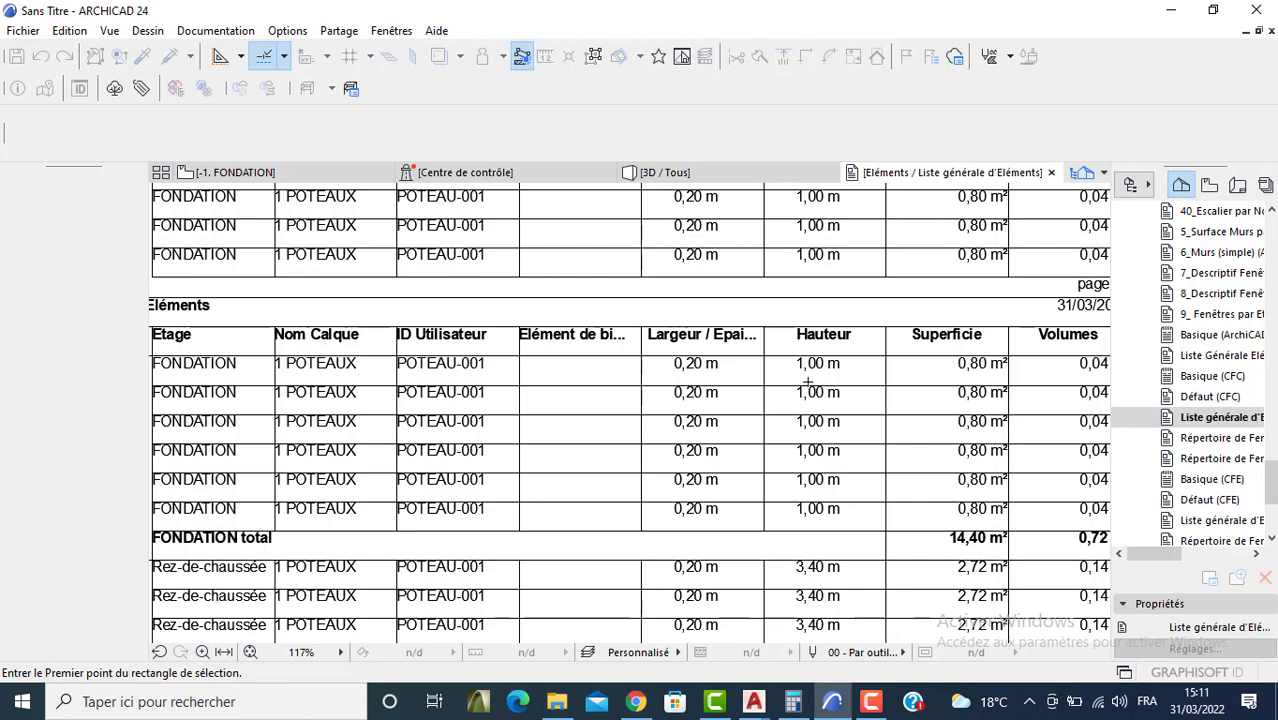
middle_click_drag(722, 362, 586, 334)
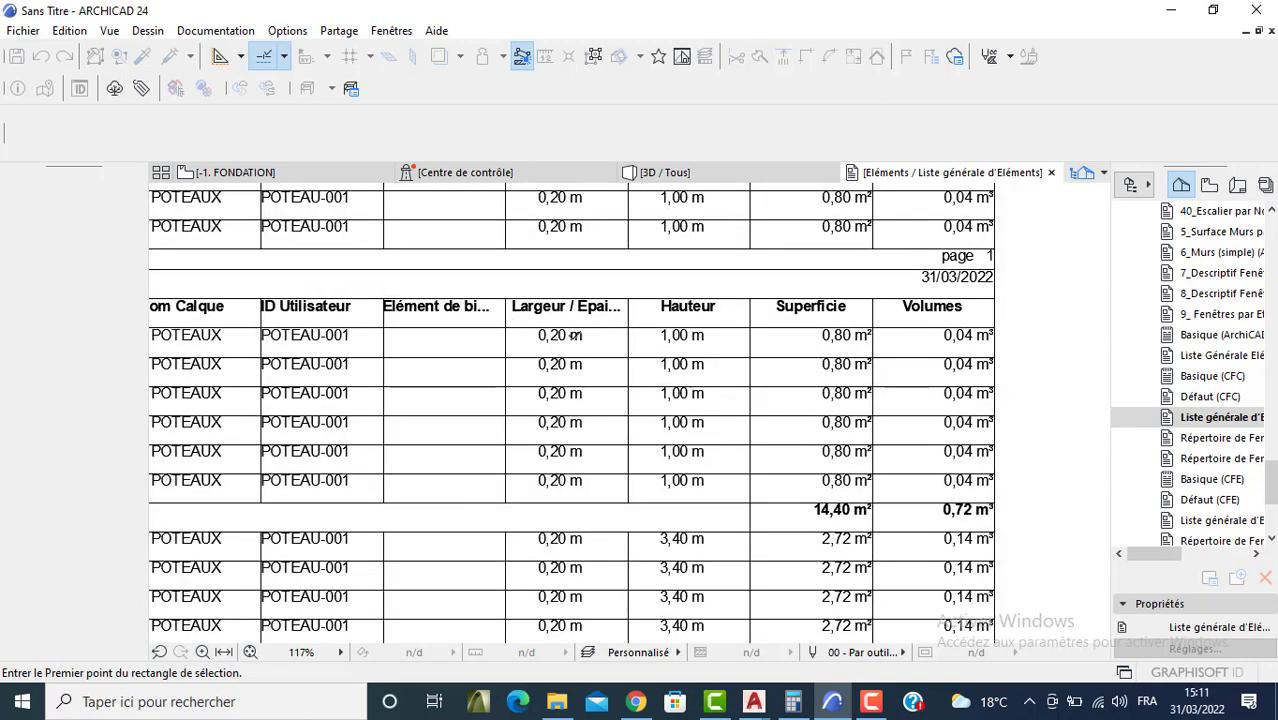
scroll(666, 340, "up", 2)
middle_click_drag(824, 371, 756, 350)
Step: Switch to the Windows calculator and compute one foundation column's volume as 0,2 × 0,2 × 1
left_click(200, 701)
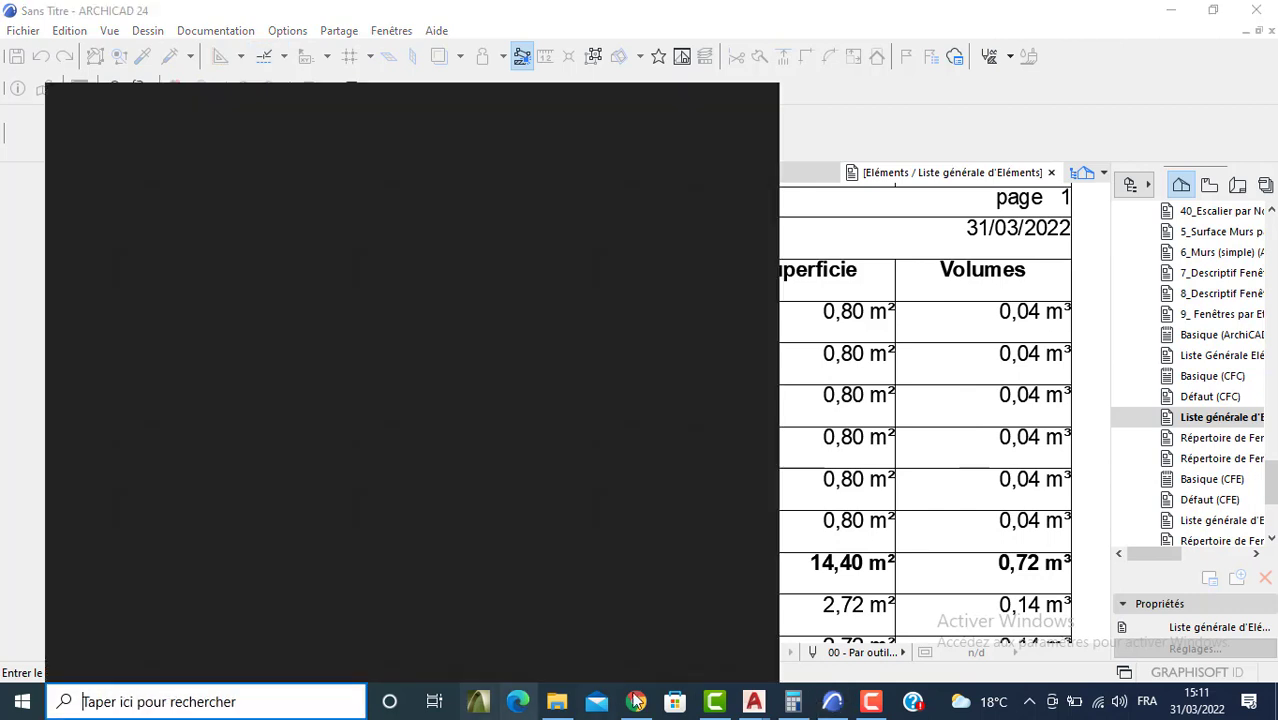
left_click(792, 701)
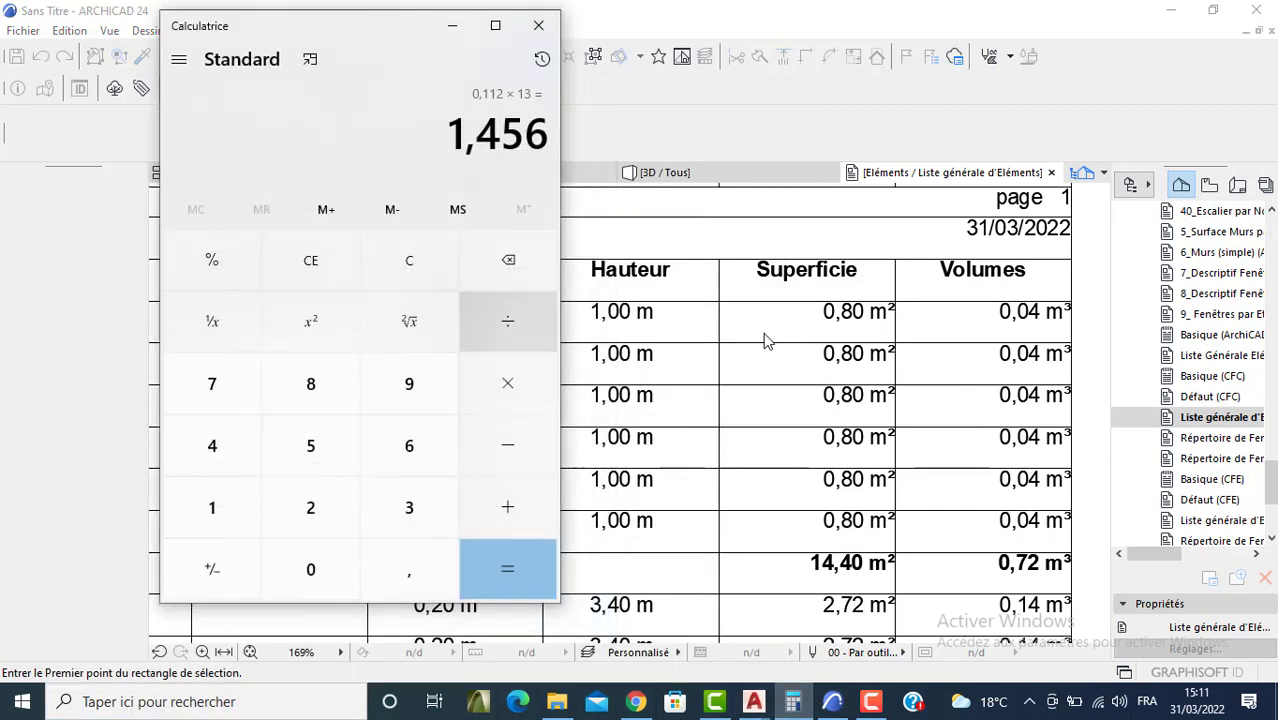
left_click(310, 569)
left_click(409, 569)
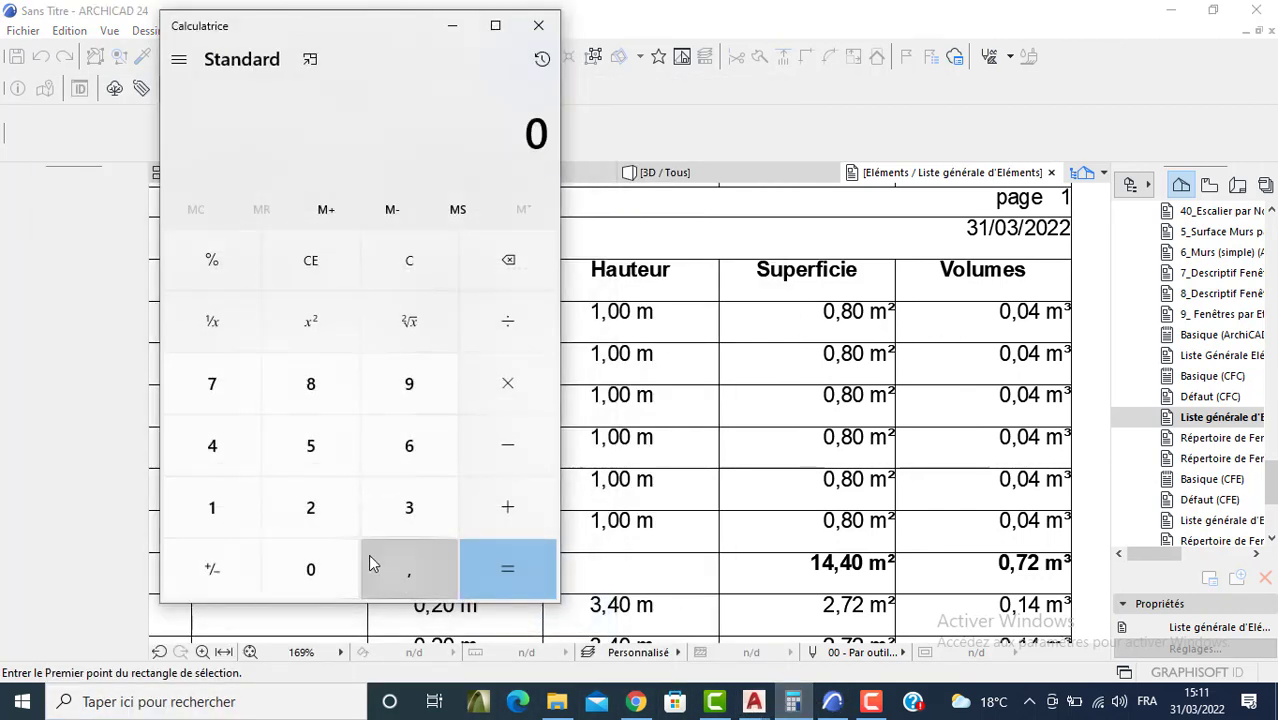
left_click(310, 507)
left_click(505, 384)
left_click(310, 569)
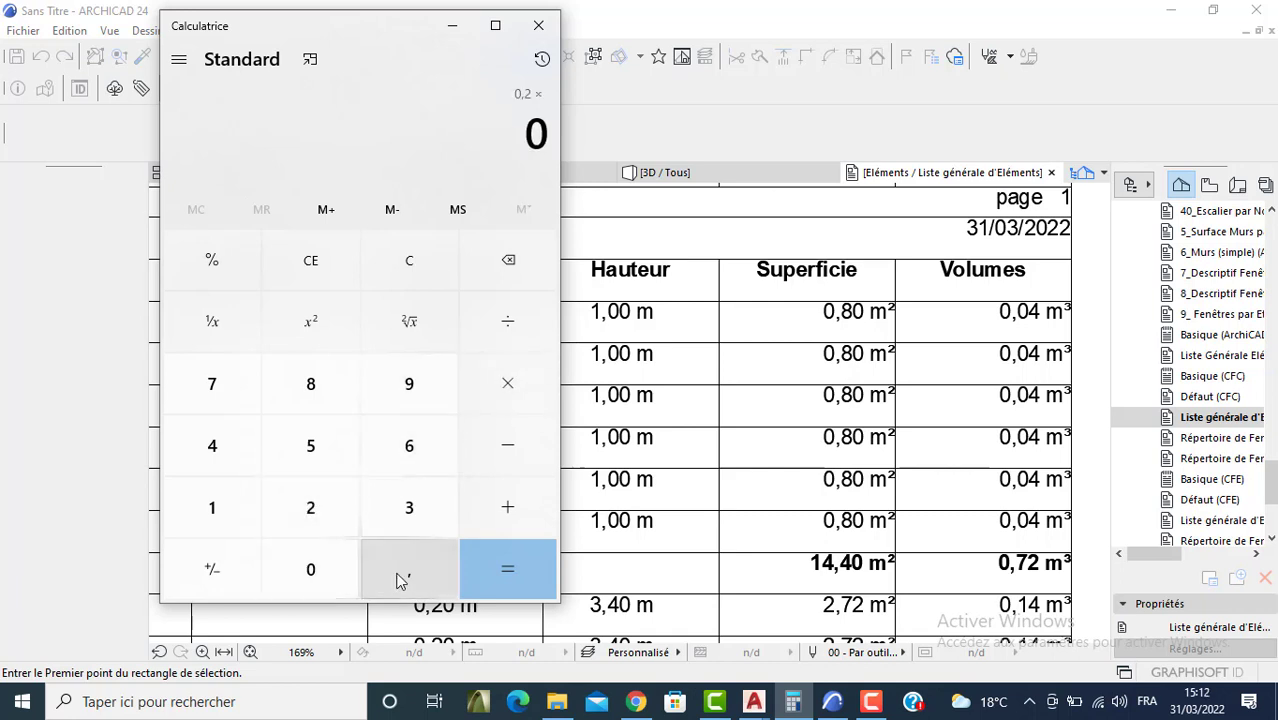
left_click(409, 569)
left_click(314, 508)
left_click(507, 384)
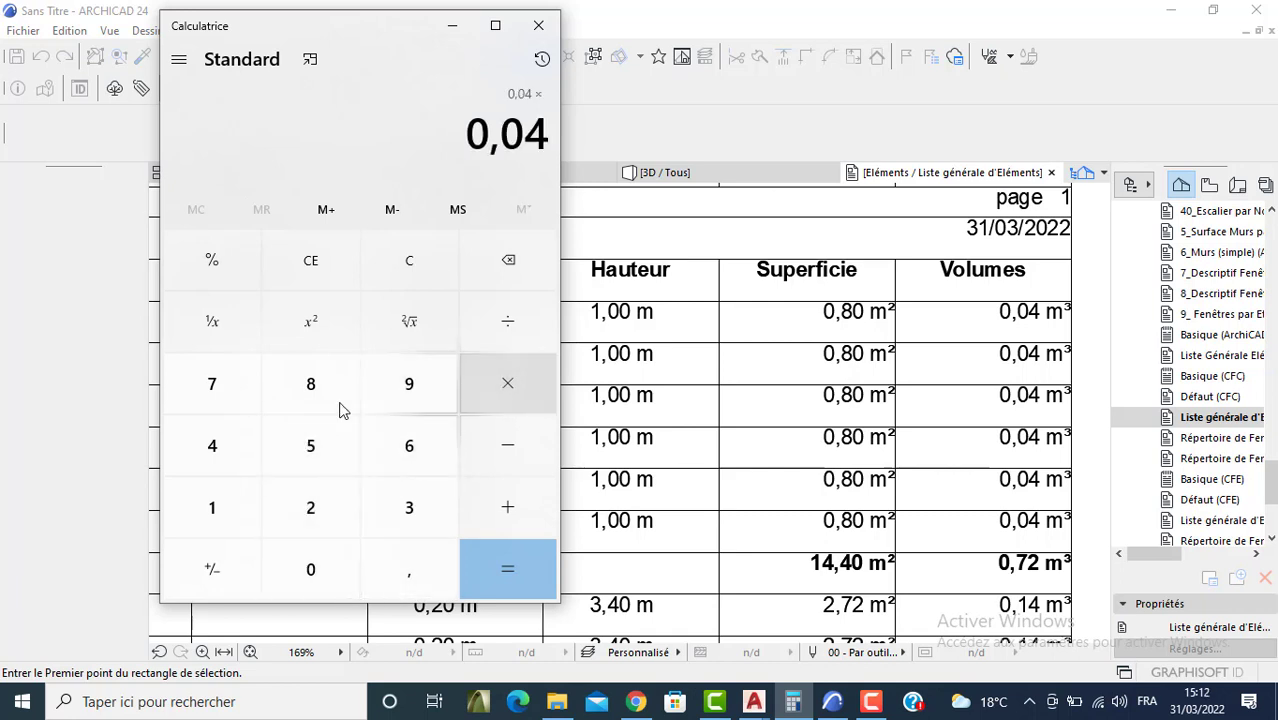
left_click(212, 507)
left_click(510, 572)
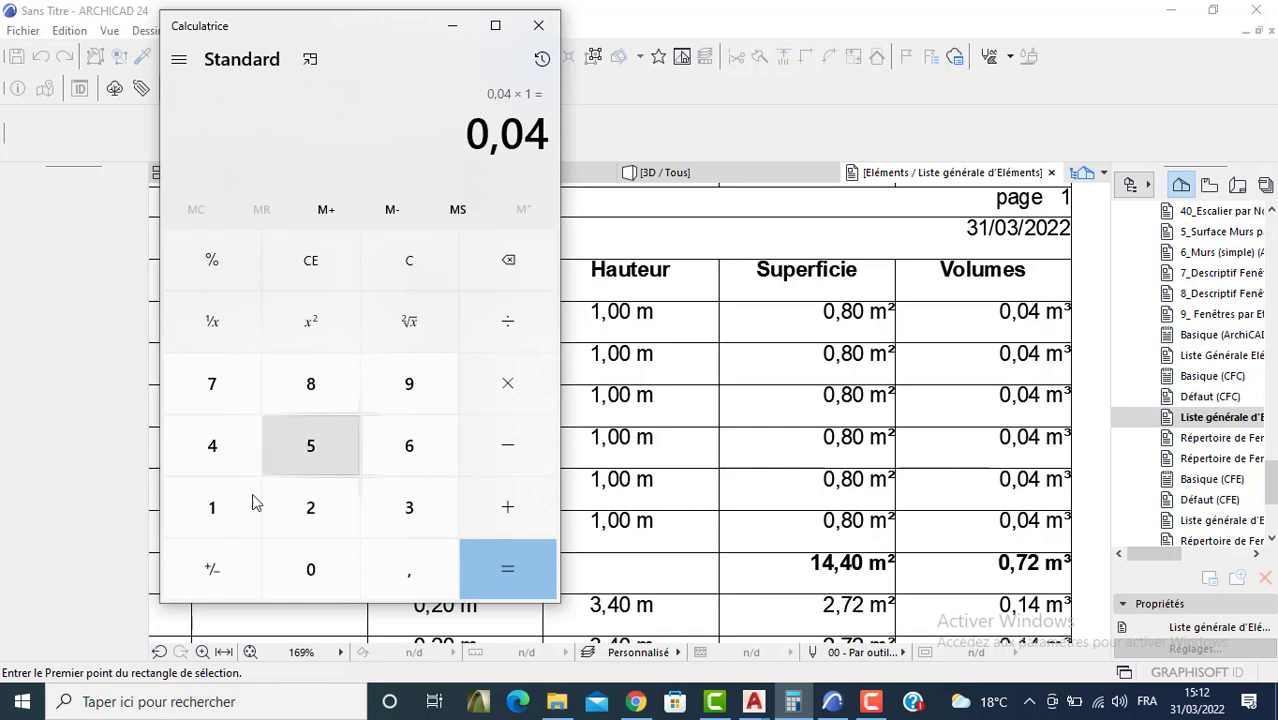
left_click(310, 569)
left_click(409, 569)
left_click(330, 522)
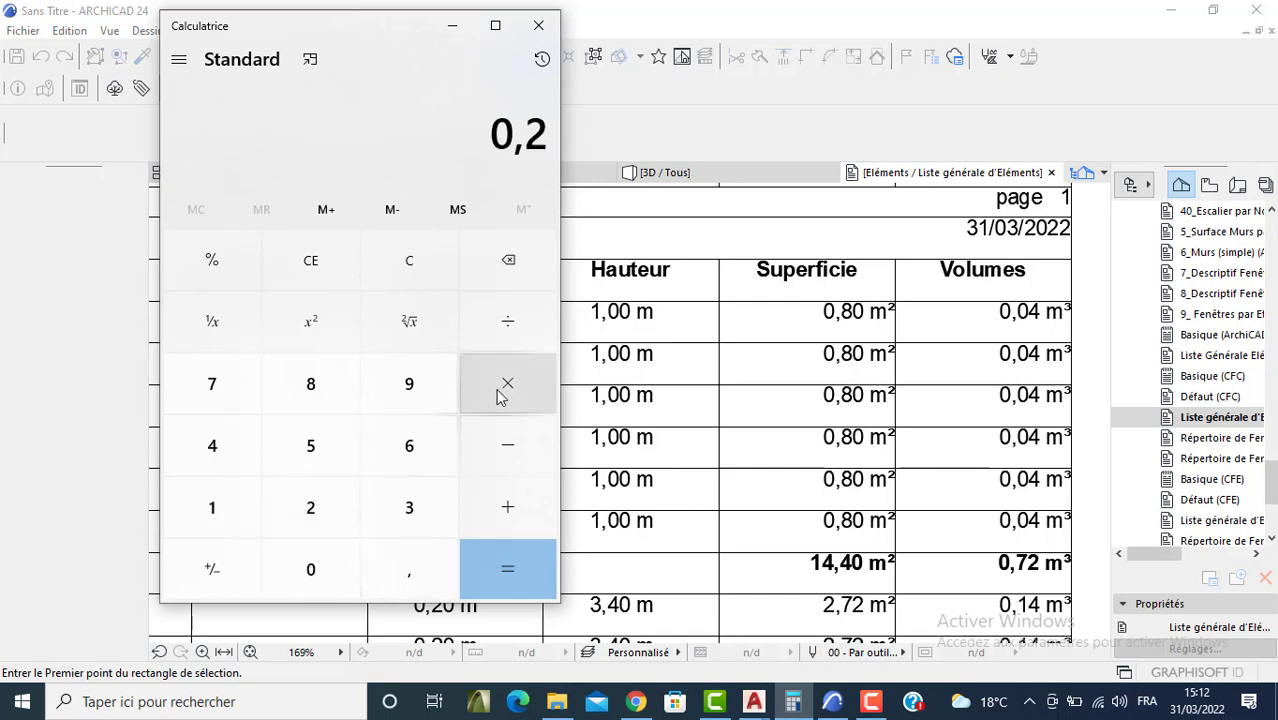
left_click(498, 390)
double_click(232, 515)
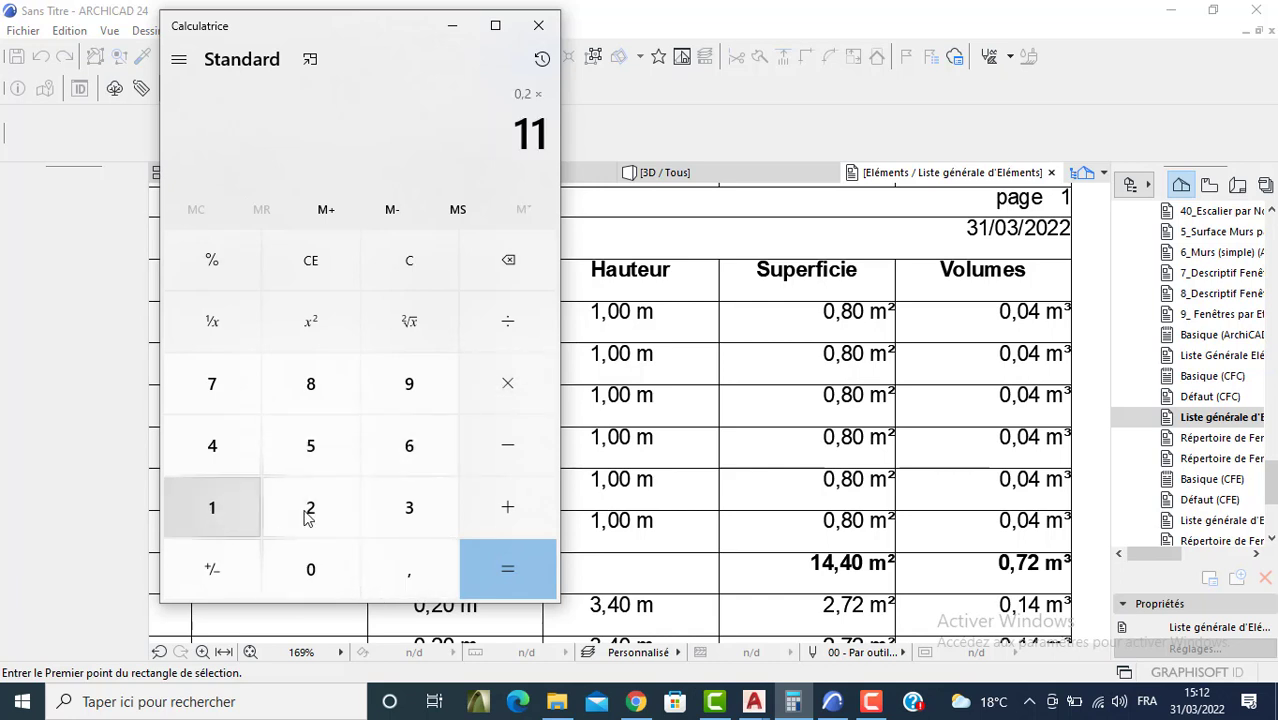
left_click(418, 273)
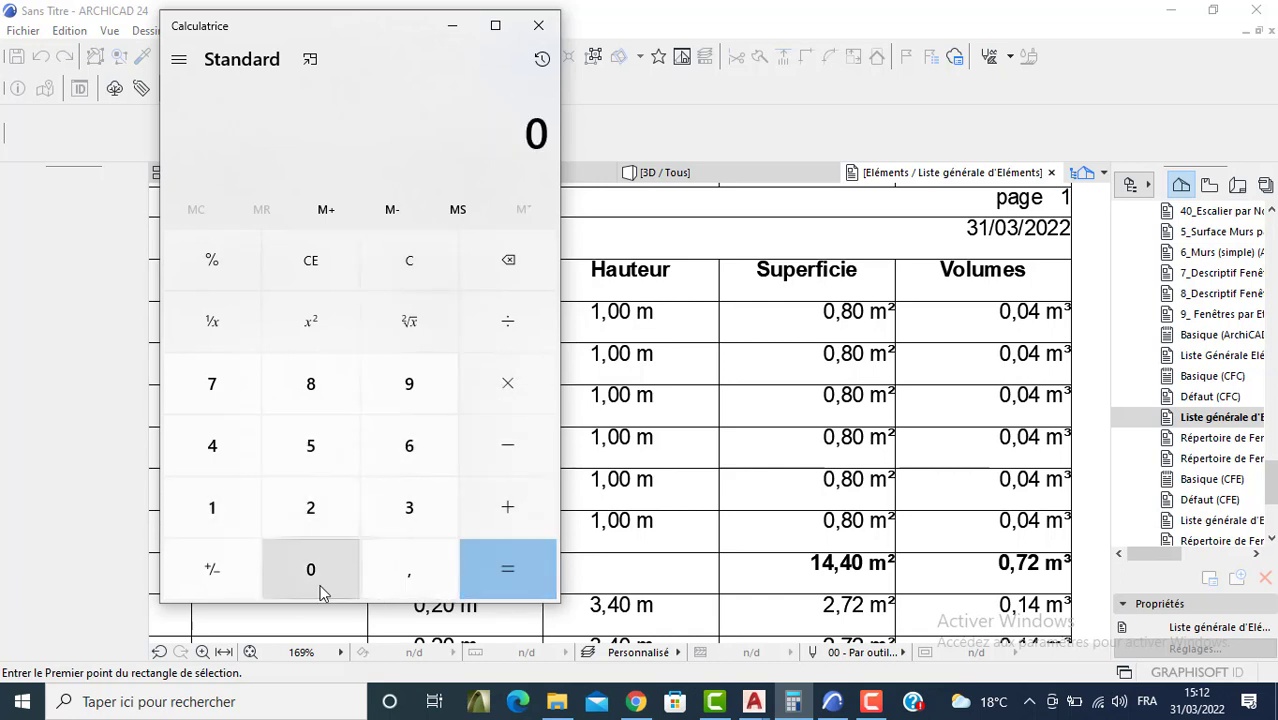
Step: Compute one foundation column's lateral surface as 0,2 × 1 × 4
left_click(409, 569)
left_click(310, 507)
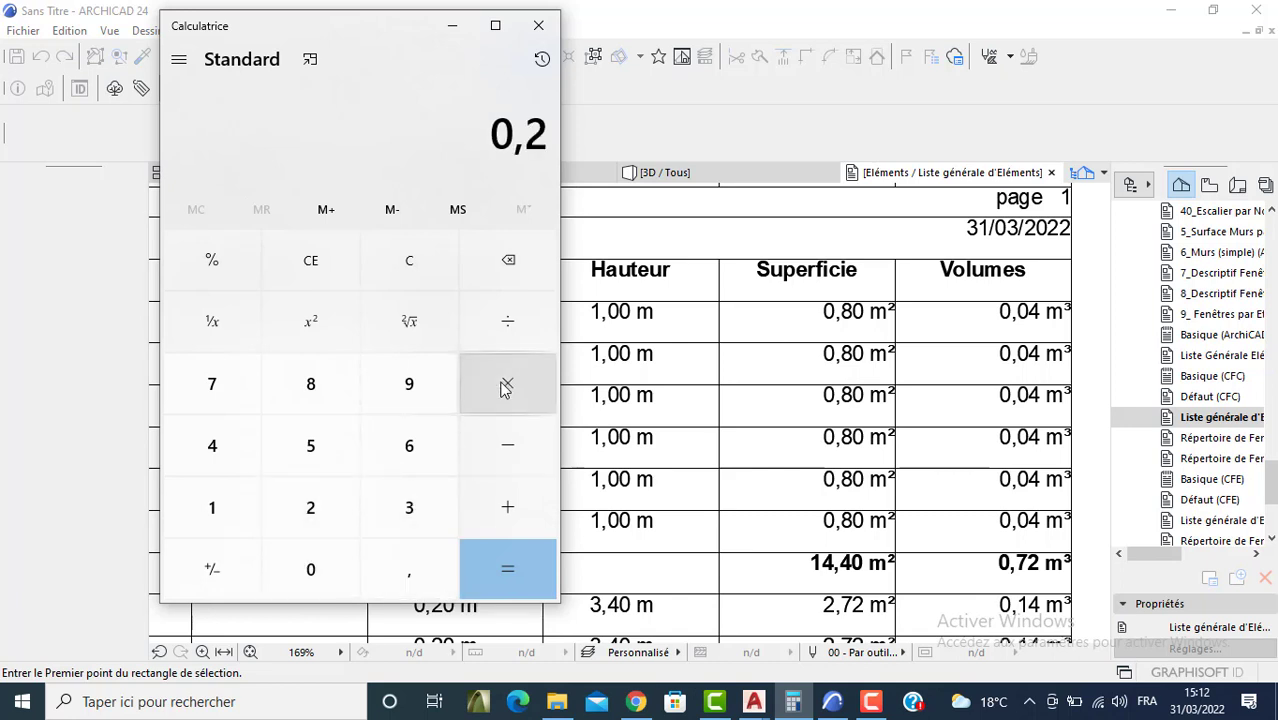
left_click(506, 390)
left_click(243, 515)
left_click(484, 585)
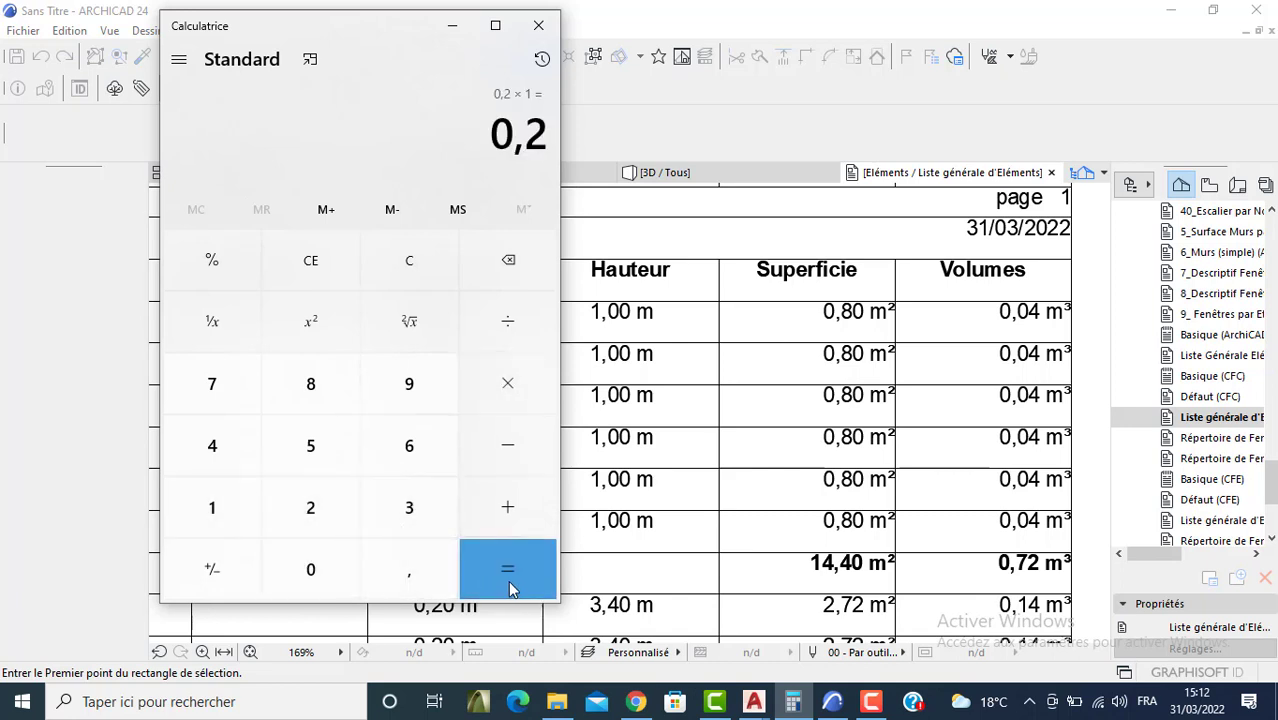
left_click(237, 449)
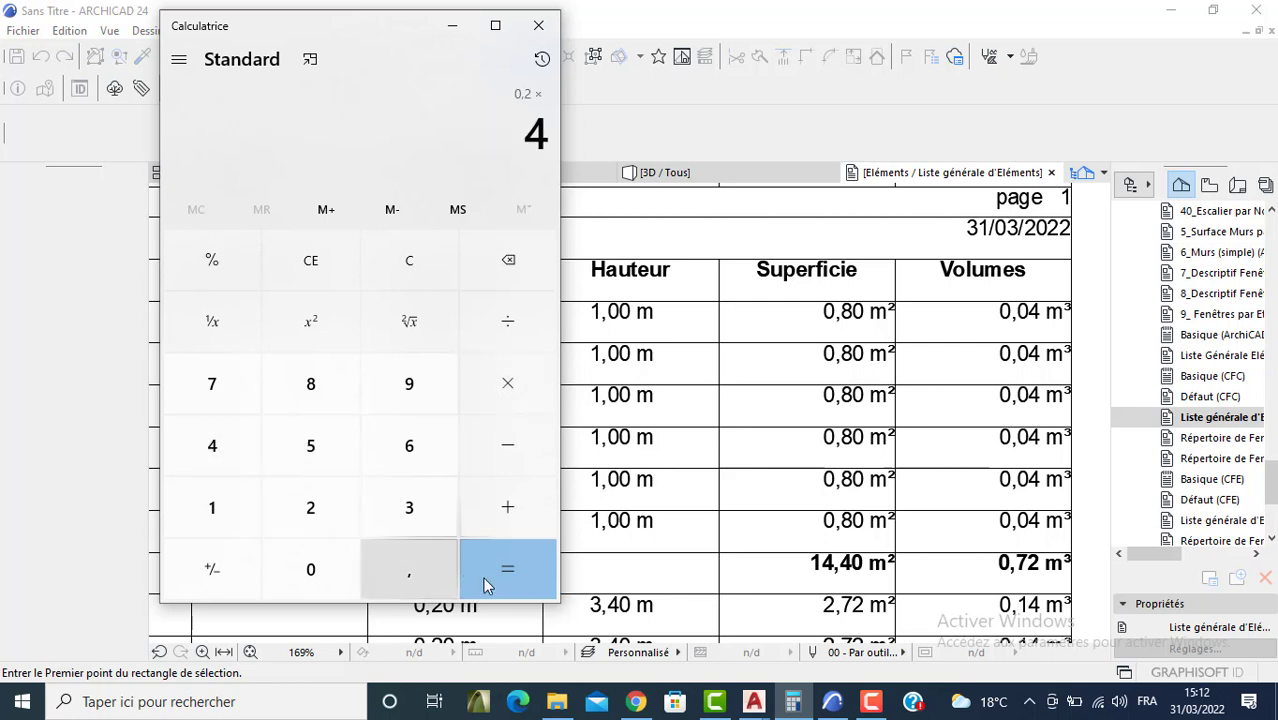
left_click(495, 570)
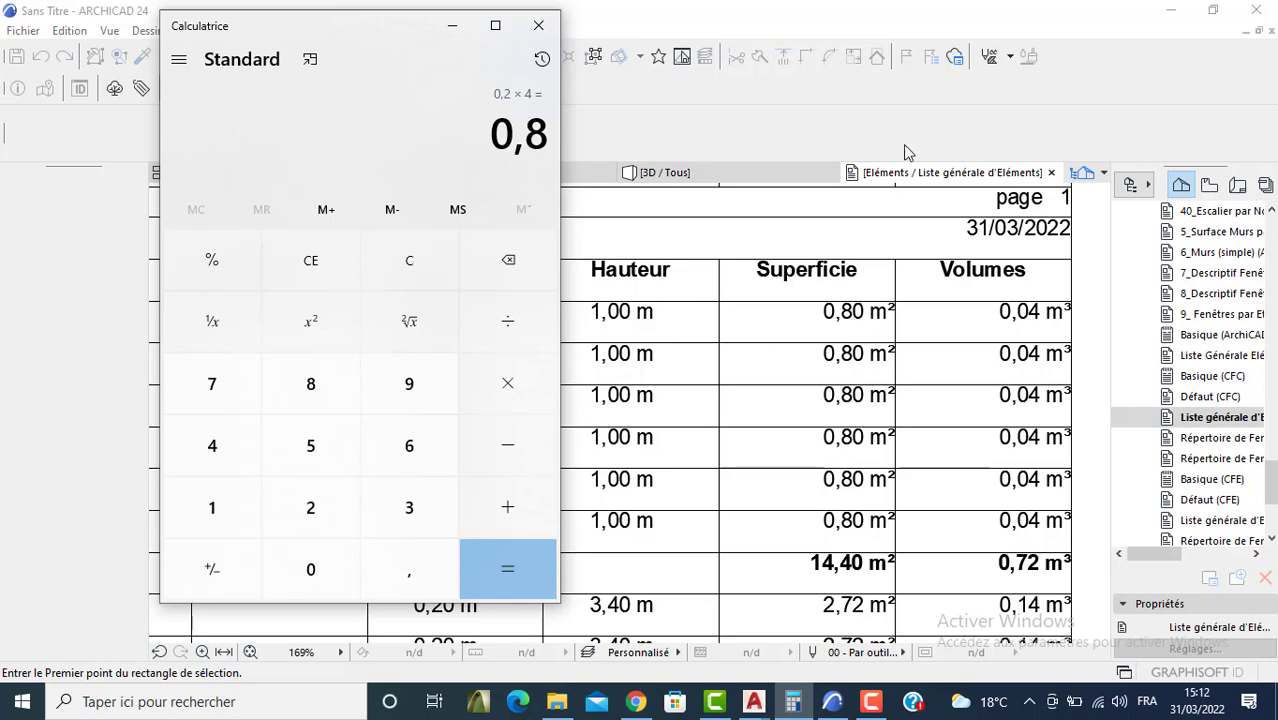
Step: Close the calculator and examine the Rez-de-chaussée column rows and the column totals in the element list
left_click(538, 25)
scroll(562, 345, "down", 5)
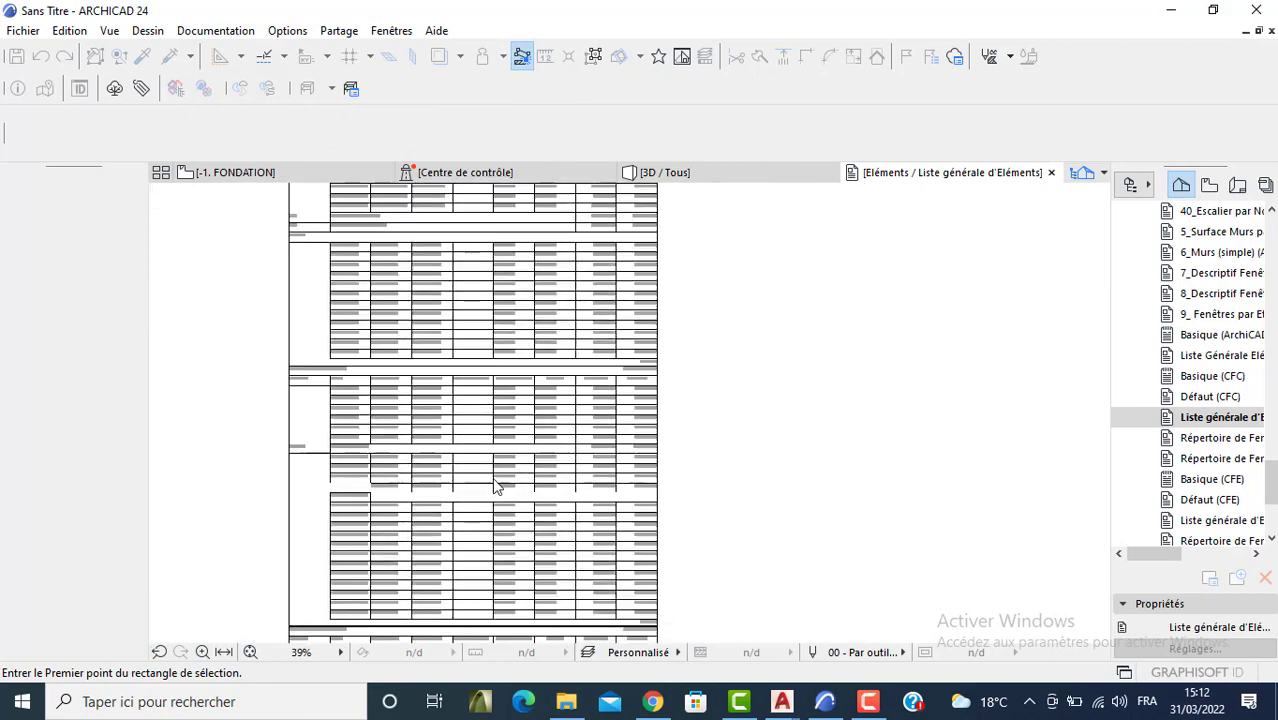
scroll(385, 486, "up", 5)
scroll(352, 545, "down", 3)
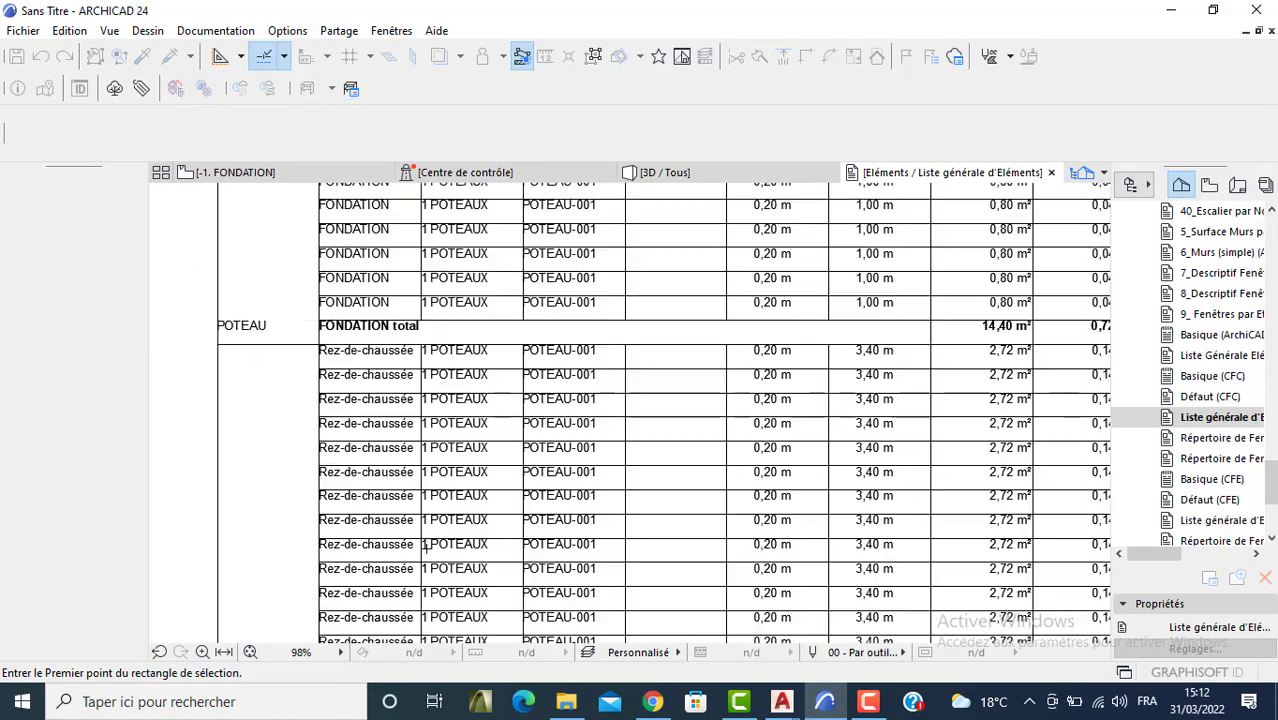
middle_click_drag(425, 501, 275, 295)
scroll(710, 405, "up", 1)
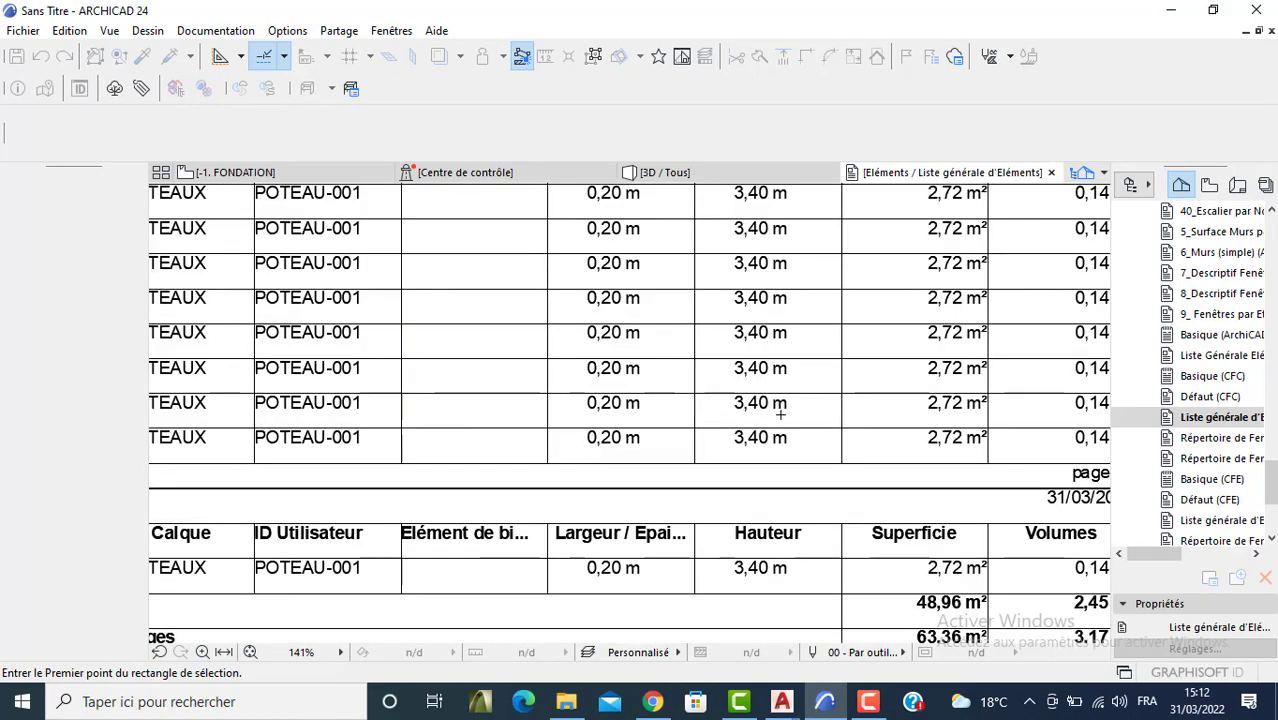
middle_click_drag(688, 461, 600, 296)
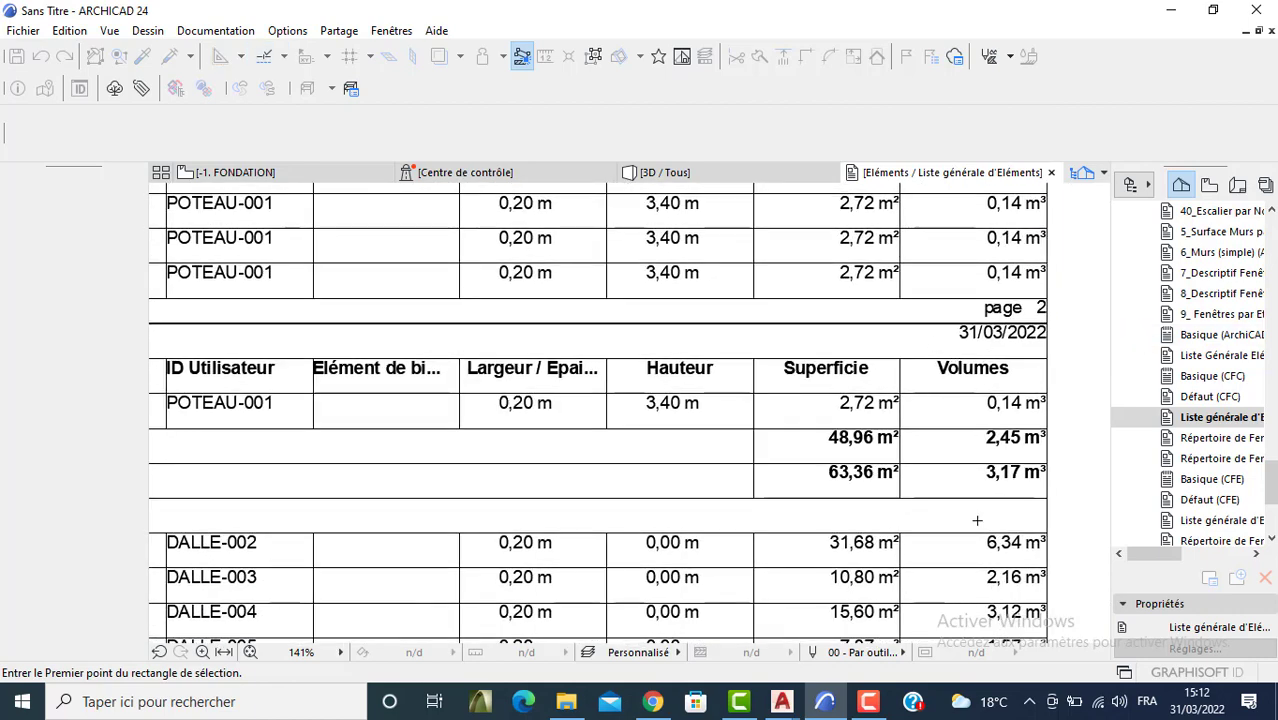
middle_click_drag(578, 520, 597, 278)
Step: Examine the slab rows on the 1 BLOCAGE, 1 DALLAGES and 1 SEMELLES layers, including their thickness, surfaces and volumes
scroll(346, 480, "down", 1)
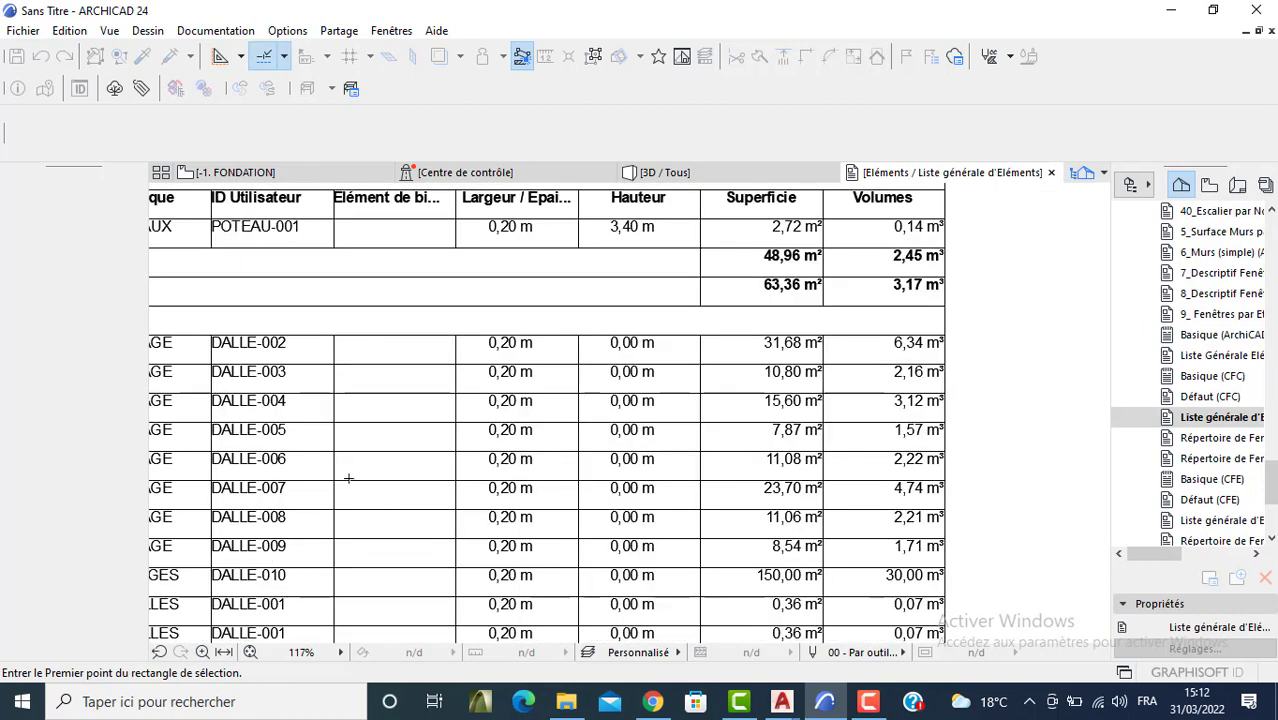
middle_click_drag(230, 580, 438, 372)
scroll(357, 482, "up", 1)
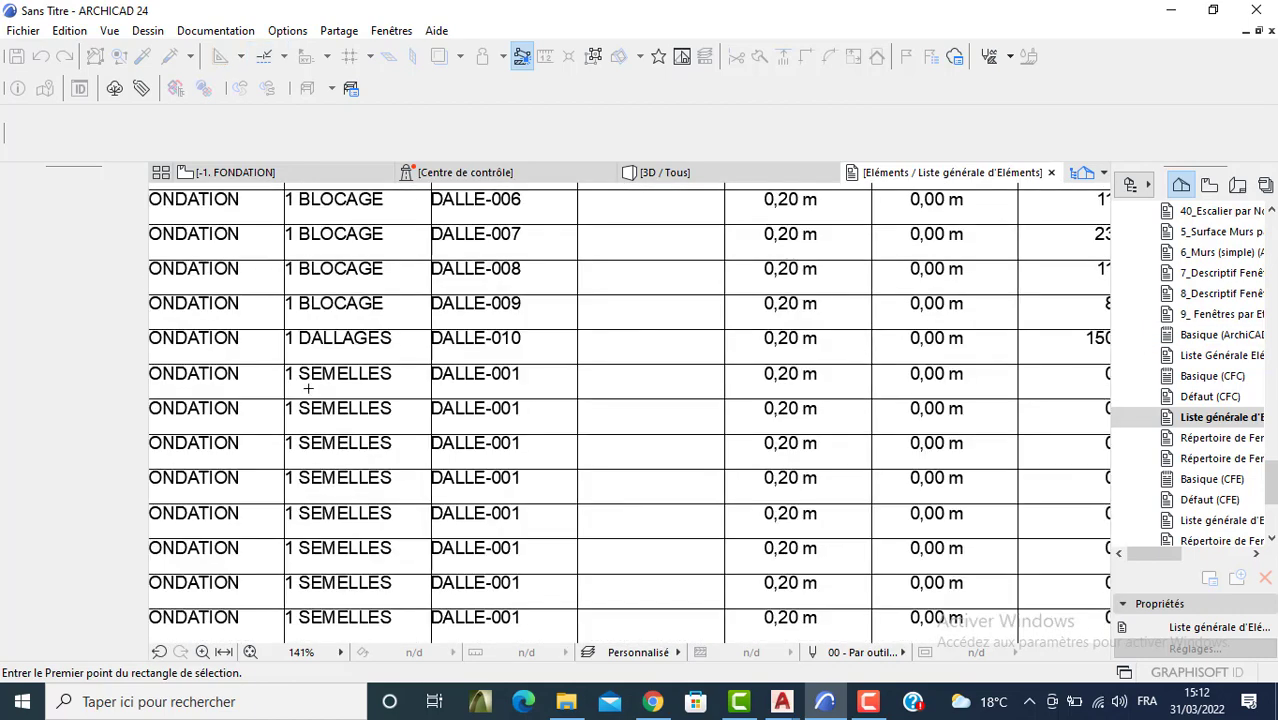
middle_click_drag(334, 345, 158, 440)
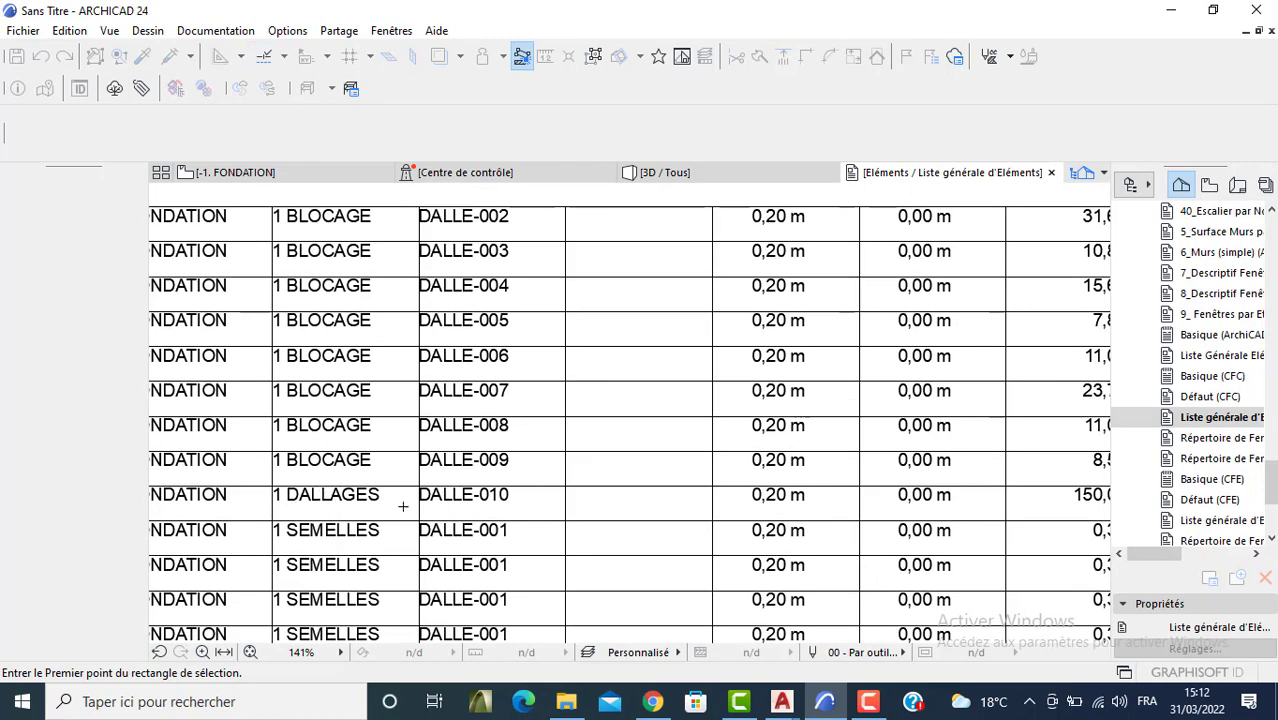
middle_click_drag(420, 500, 303, 481)
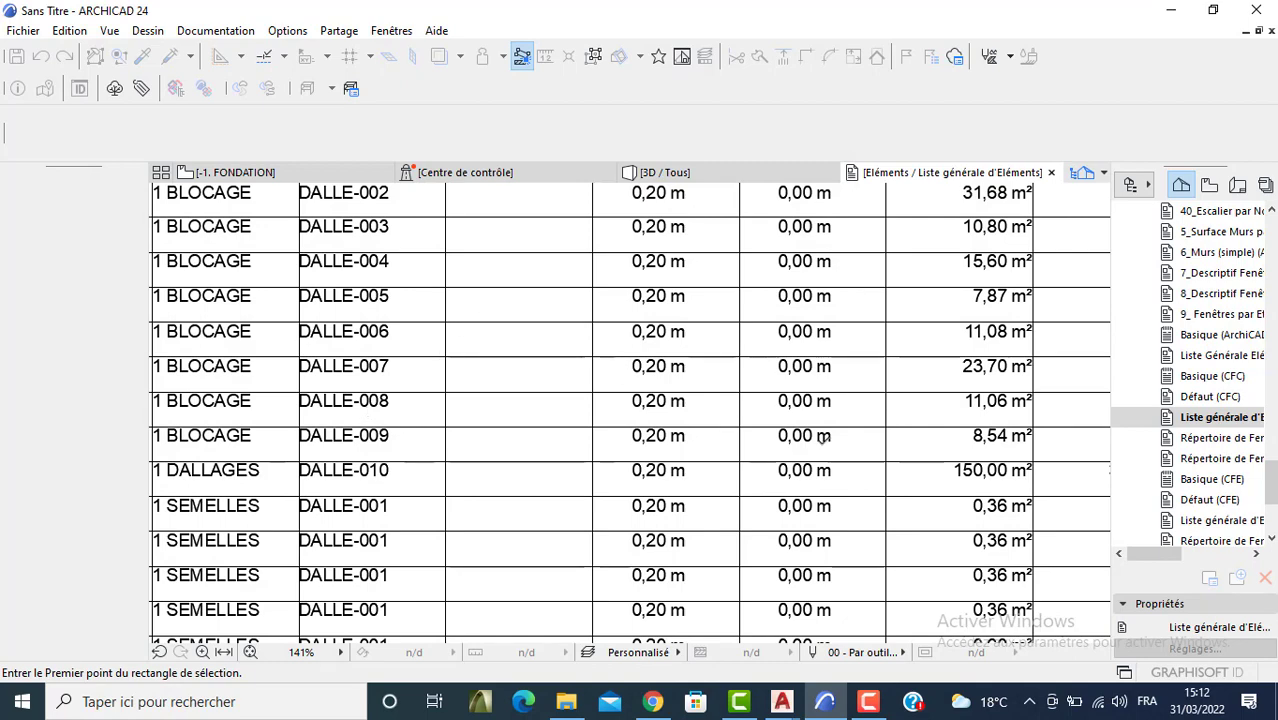
middle_click_drag(795, 443, 539, 422)
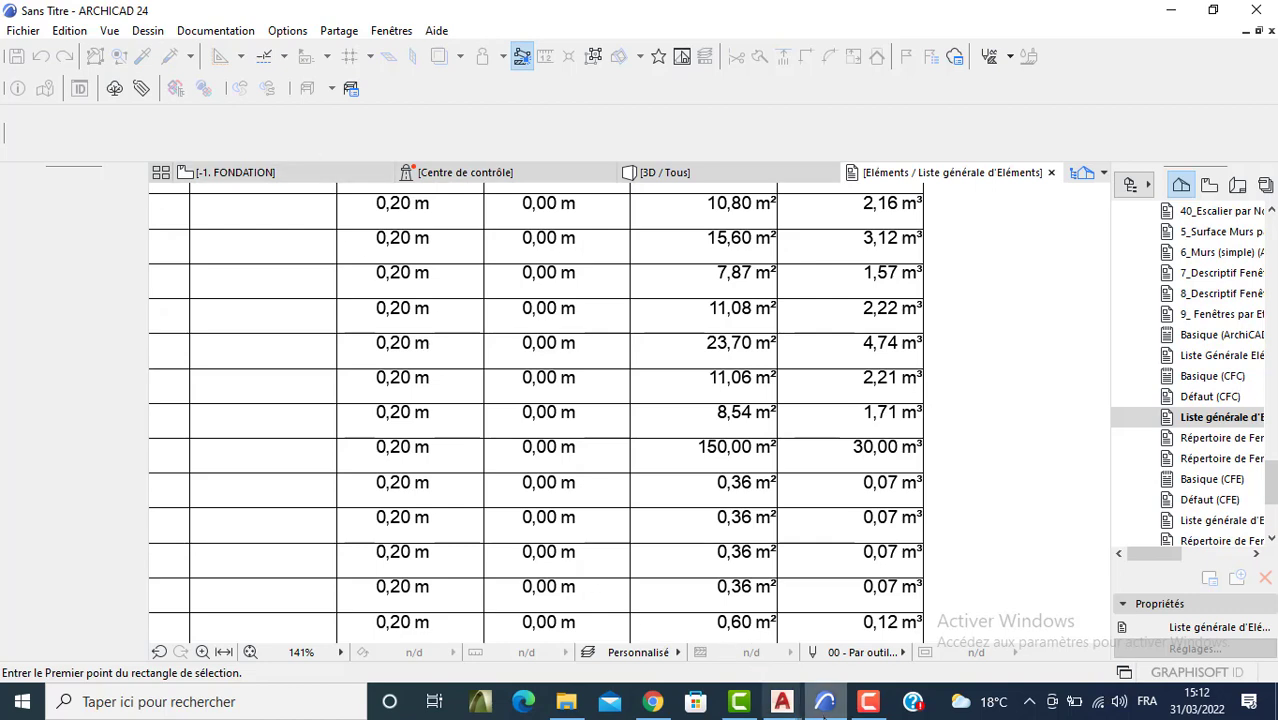
Step: Reopen the Windows calculator and compute the surface of the 1 DALLAGES slab as 15 × 10
left_click(310, 706)
type("CAL")
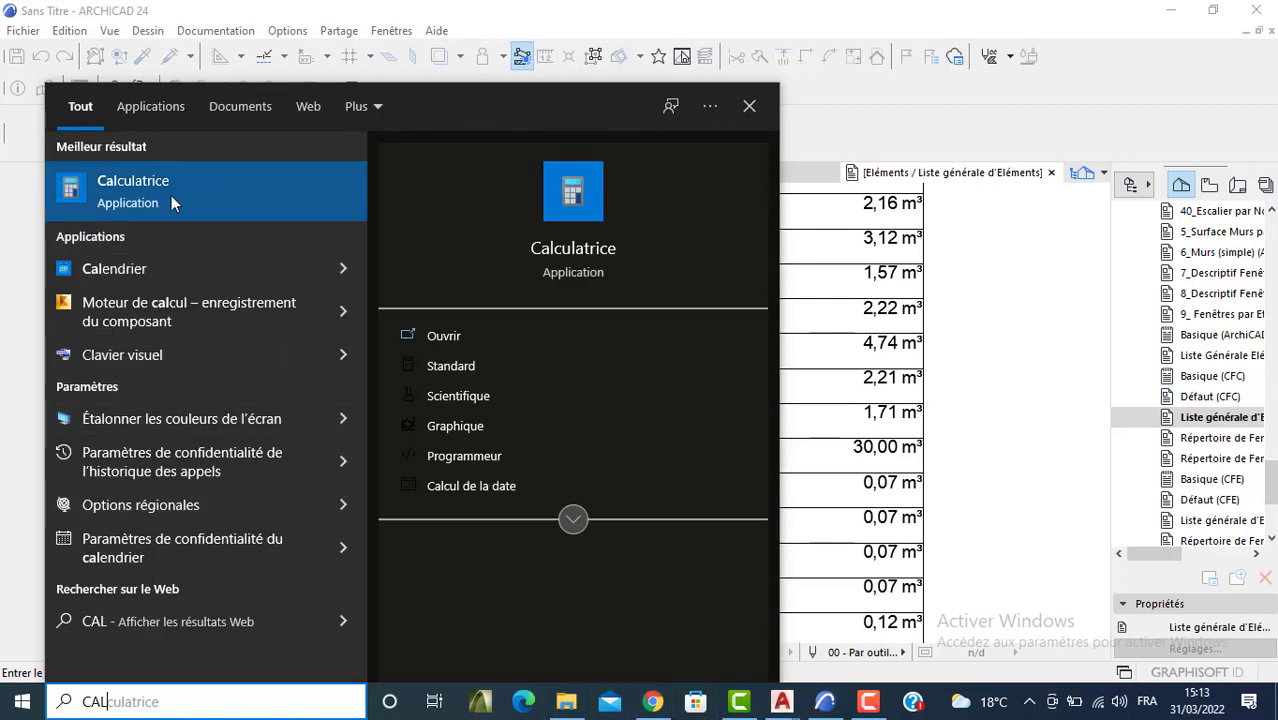
left_click(171, 195)
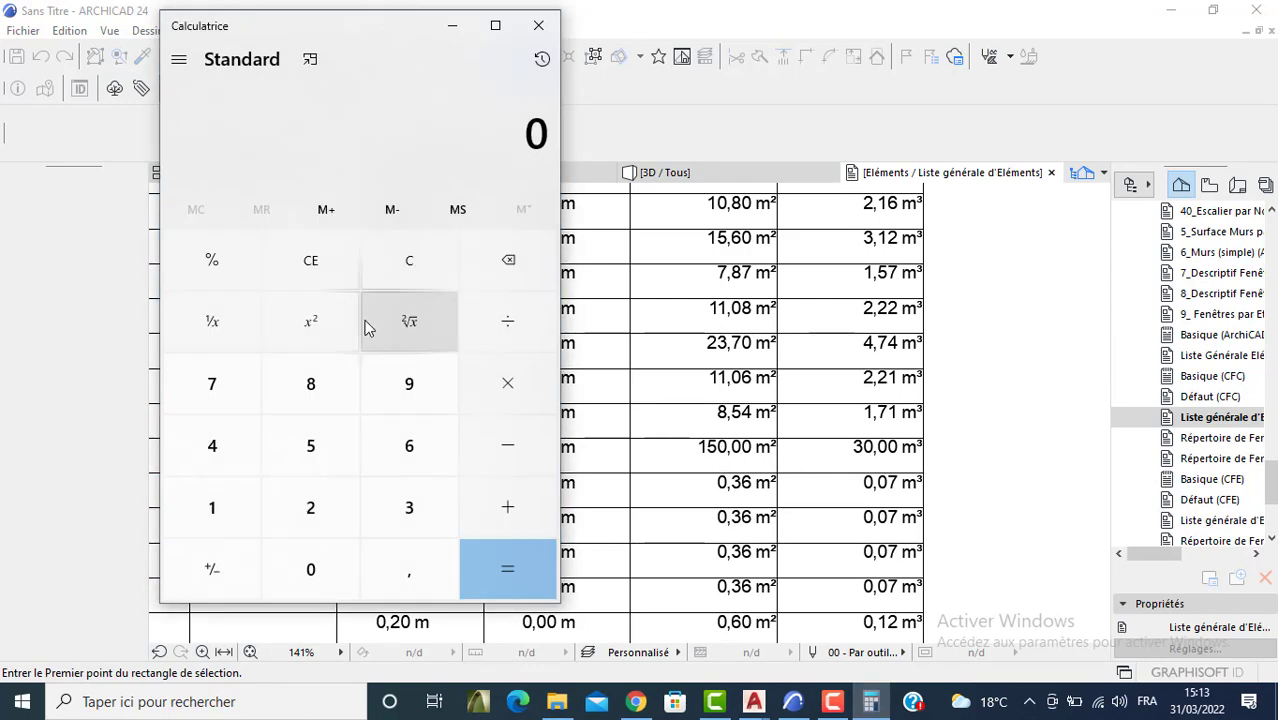
left_click(240, 515)
left_click(322, 458)
left_click(505, 386)
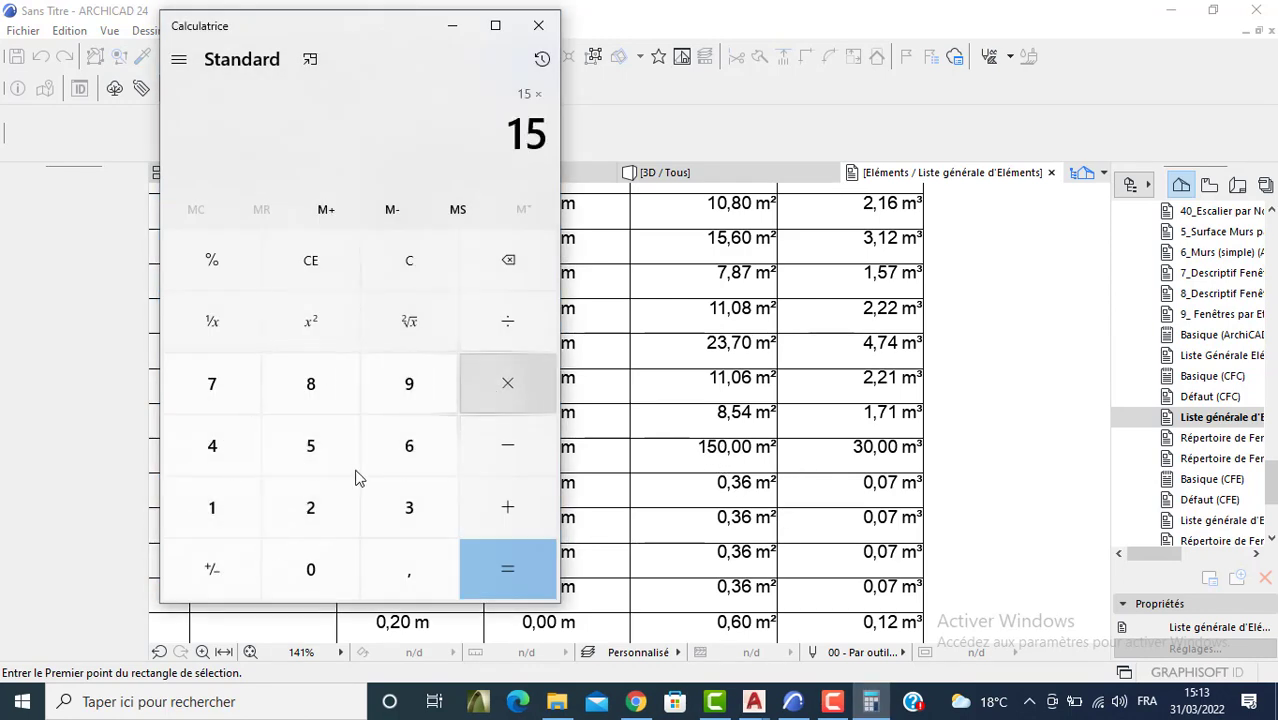
left_click(212, 508)
left_click(312, 570)
left_click(505, 570)
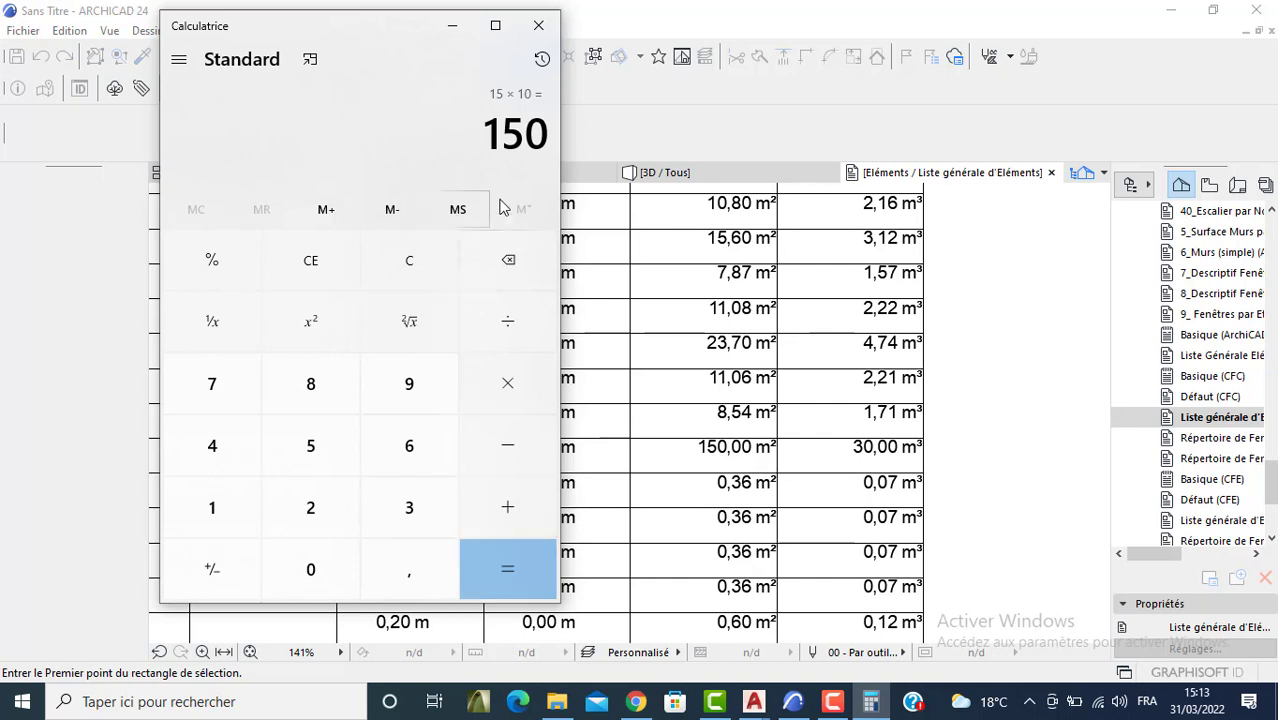
Step: Multiply the computed slab surface by the 0,2 thickness to get the slab's volume
left_click(510, 398)
left_click(335, 590)
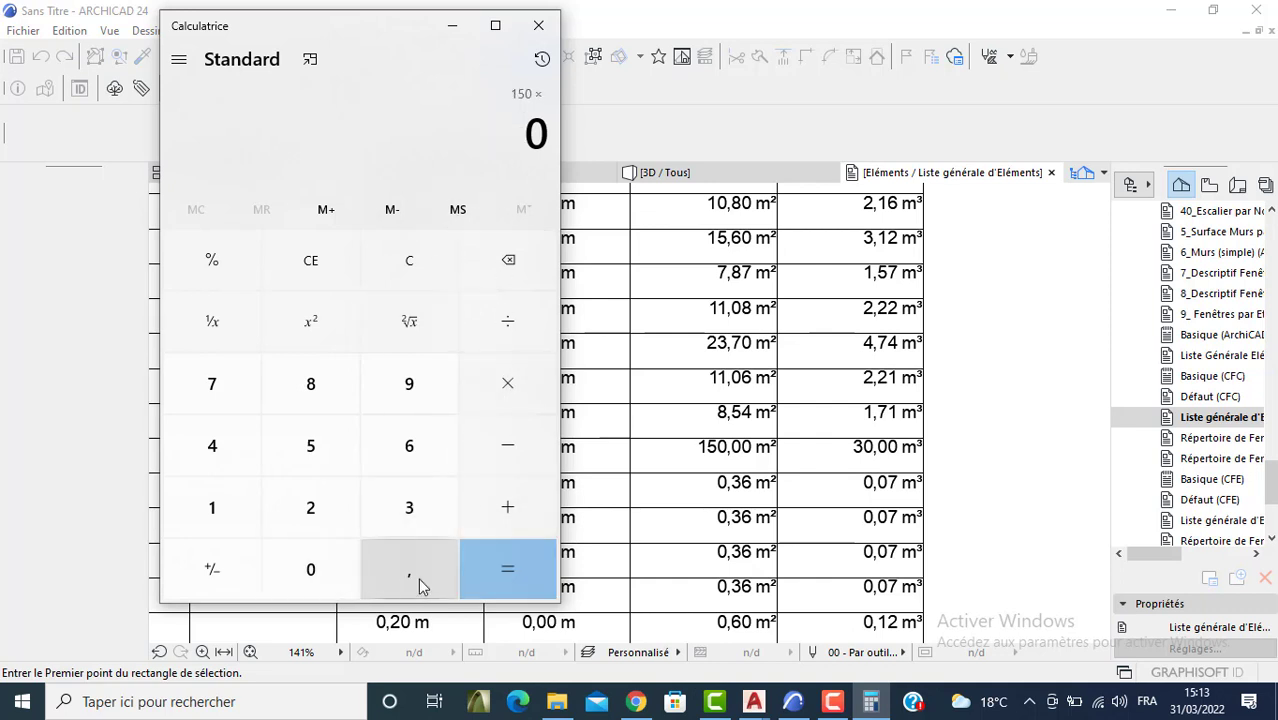
left_click(395, 575)
left_click(318, 512)
left_click(508, 560)
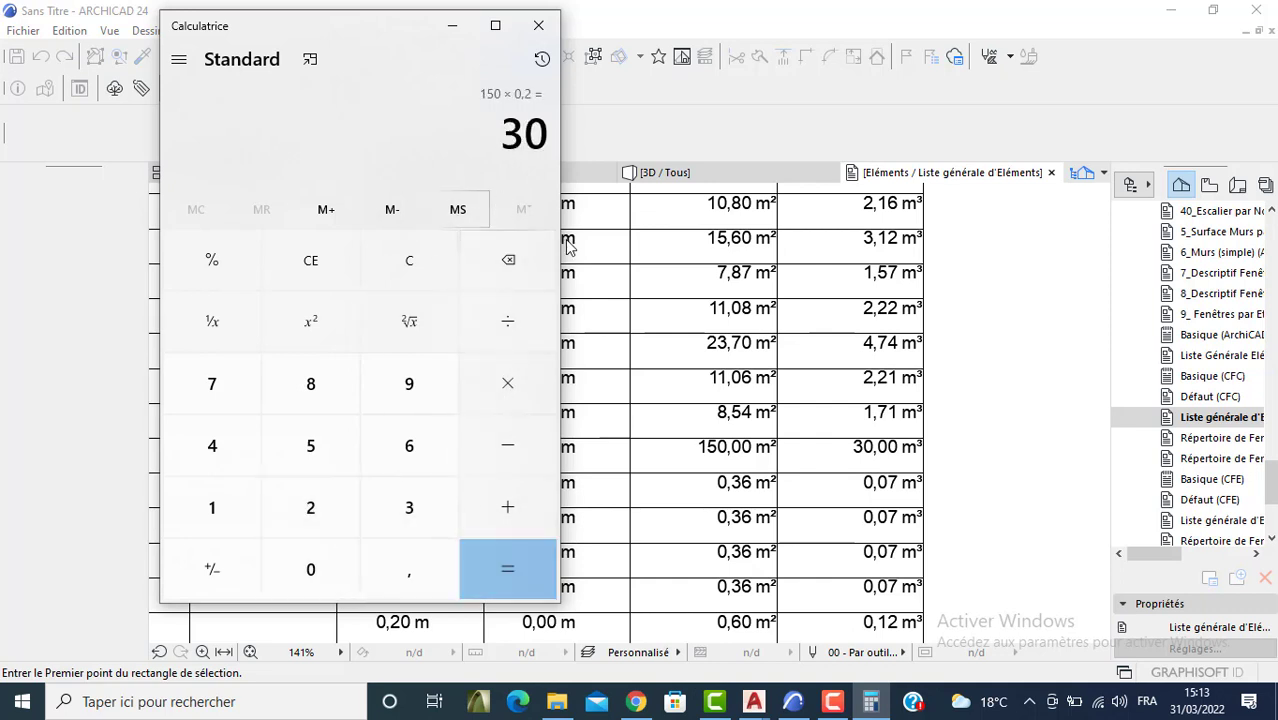
Step: Save the general element list to the desktop (Bureau) as a PDF file named PLAN PROJET
left_click(897, 462)
scroll(804, 447, "left", 5)
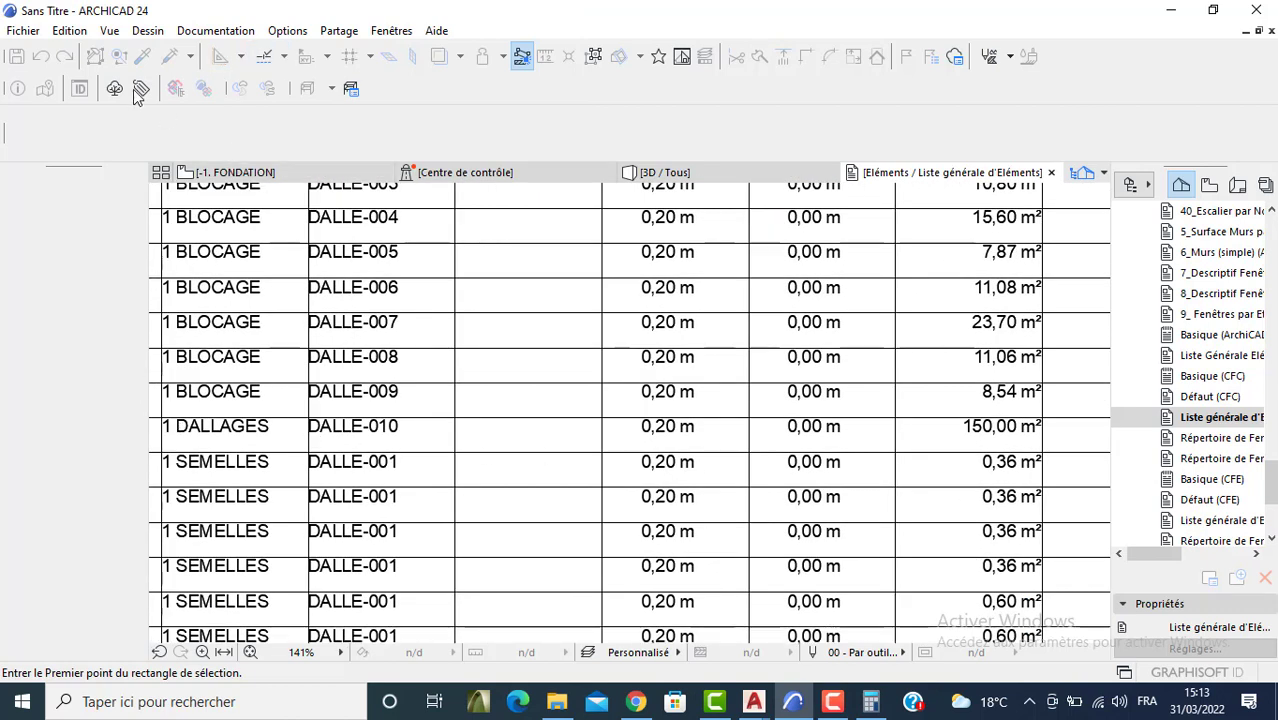
left_click(23, 30)
left_click(86, 178)
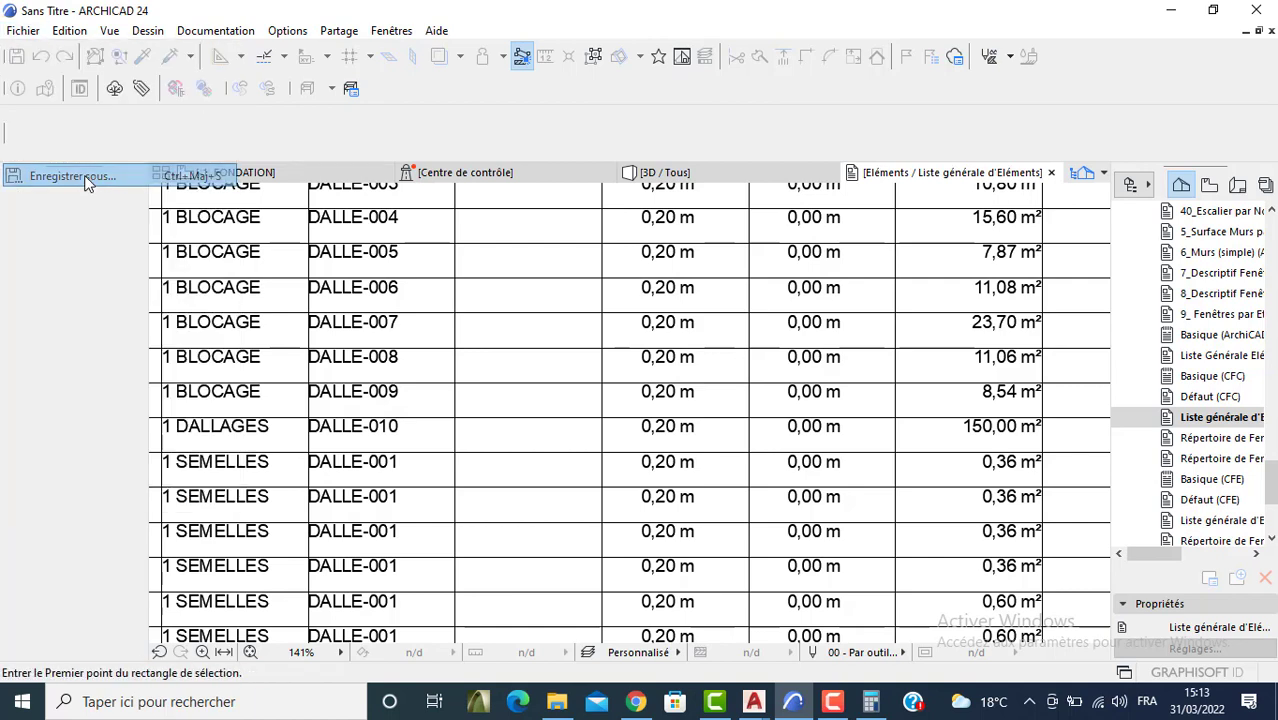
left_click(617, 476)
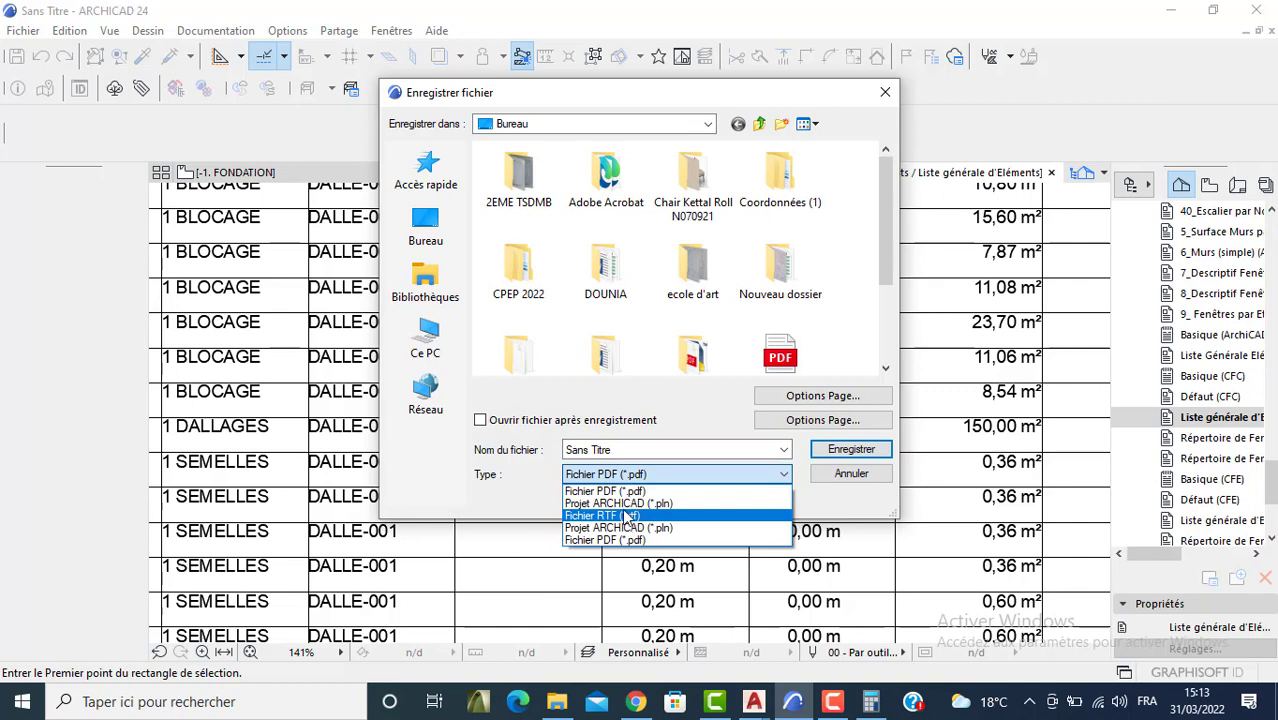
left_click(605, 491)
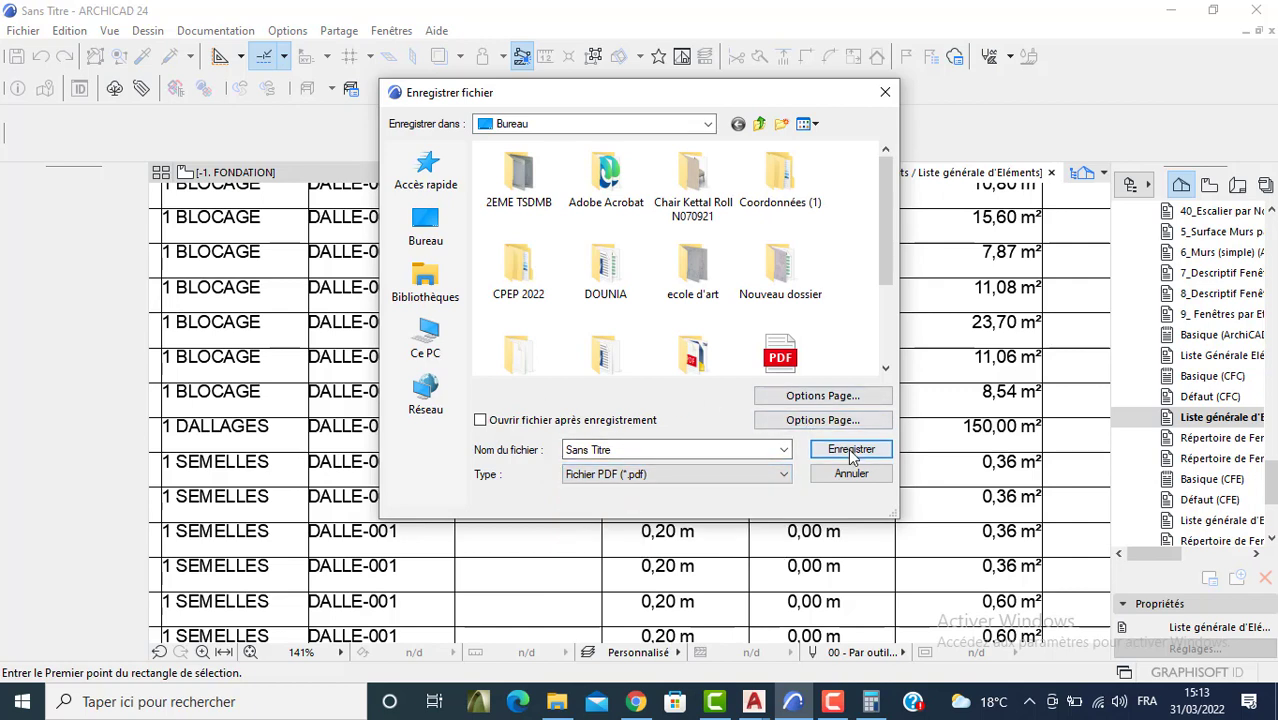
left_click_drag(625, 450, 566, 450)
type("PL")
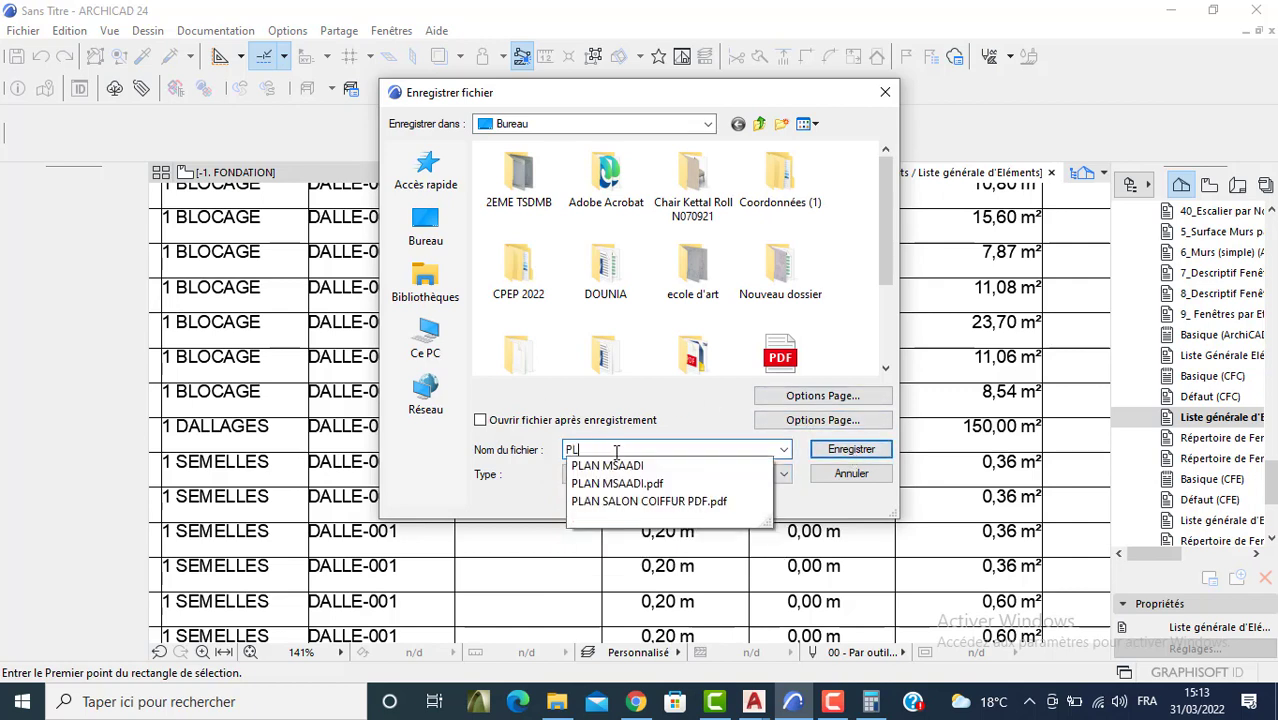
type("AN PROJET")
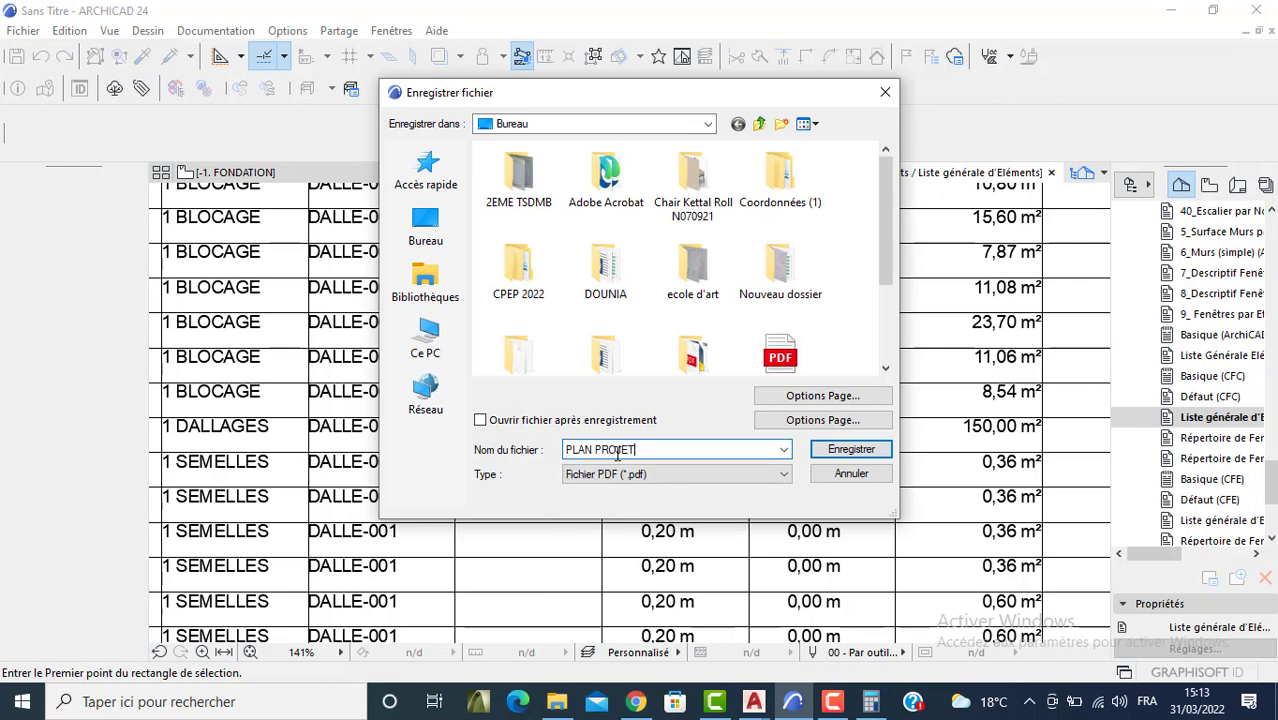
key("Return")
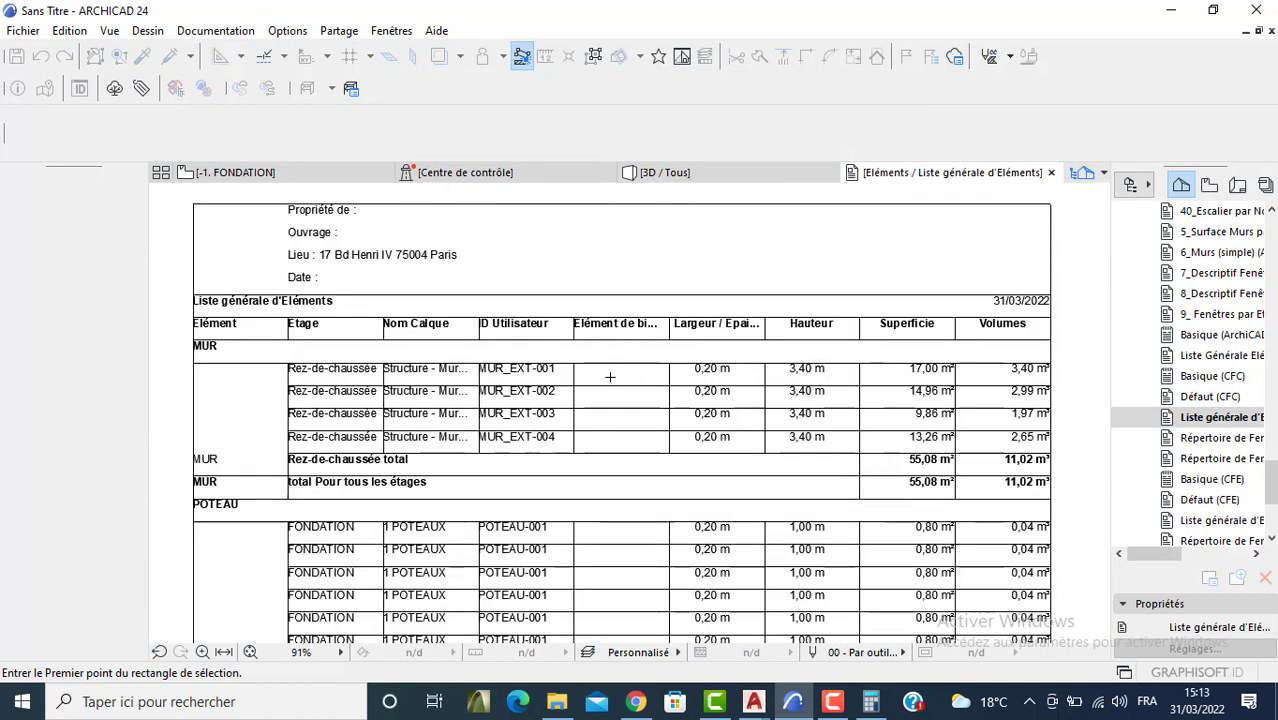
Step: Minimize the open windows to reach the desktop and open PLAN PROJET.pdf to check the exported list
left_click(1176, 14)
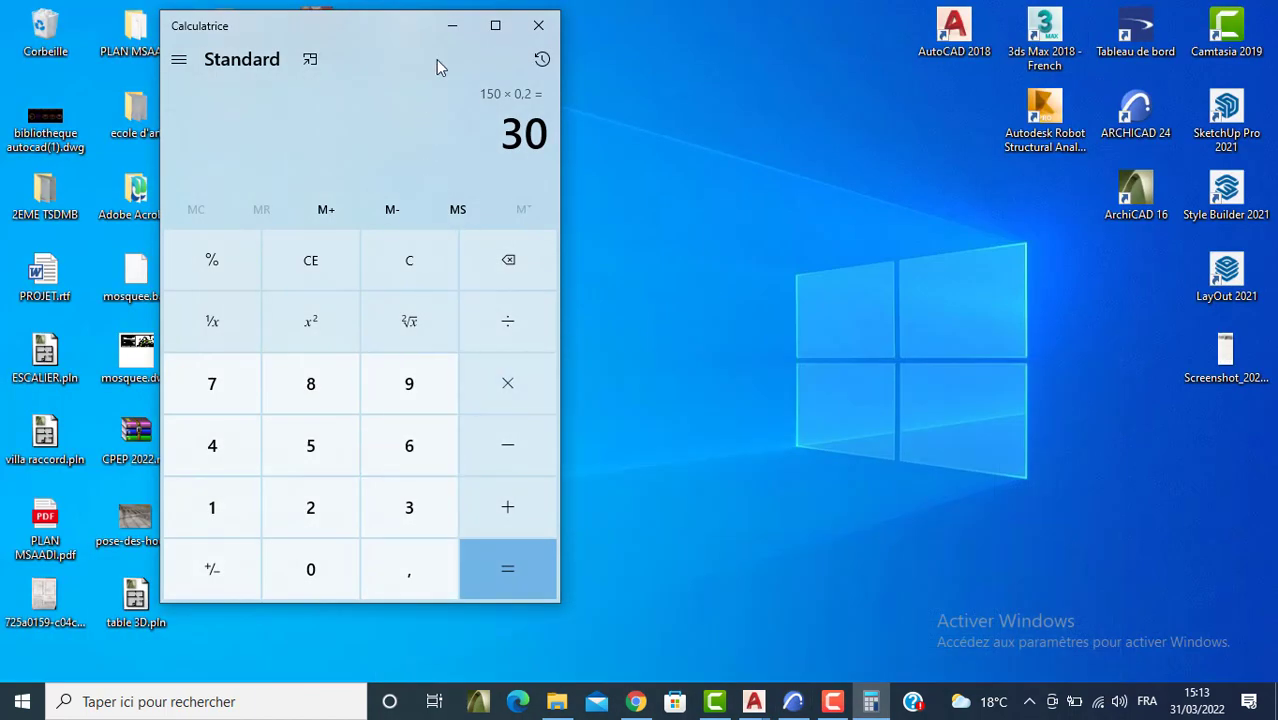
left_click(448, 23)
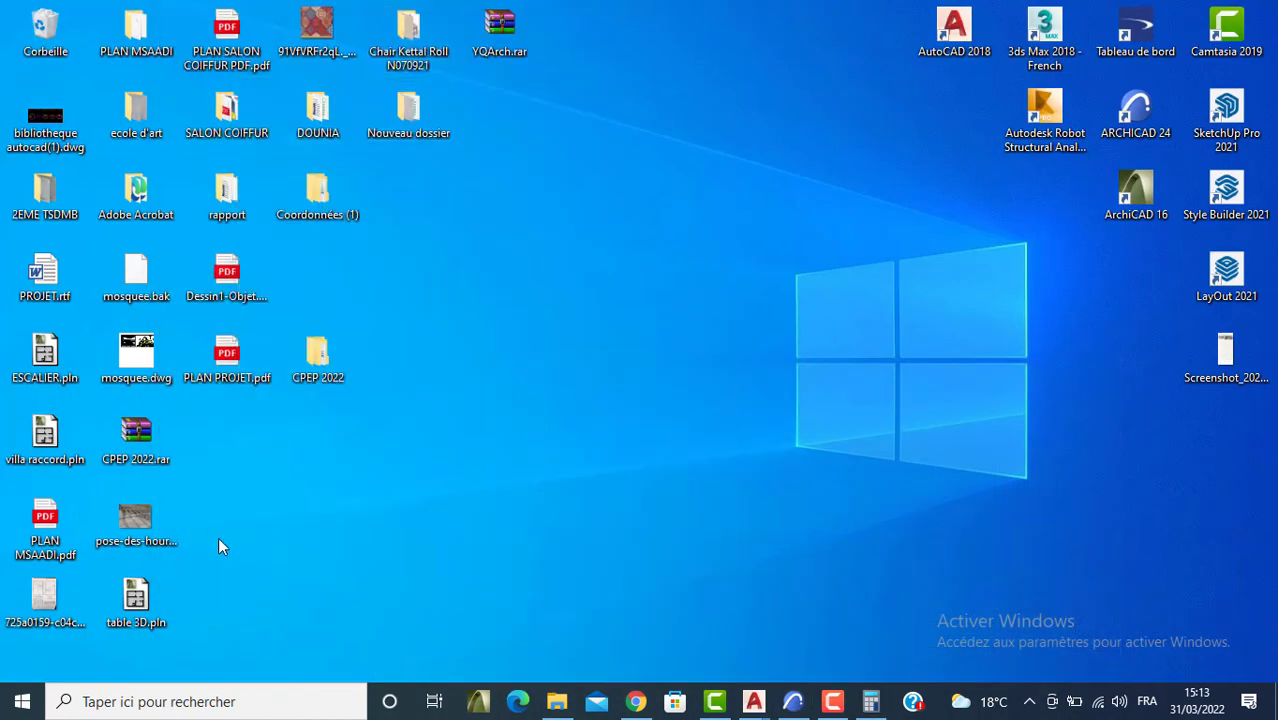
left_click(252, 378)
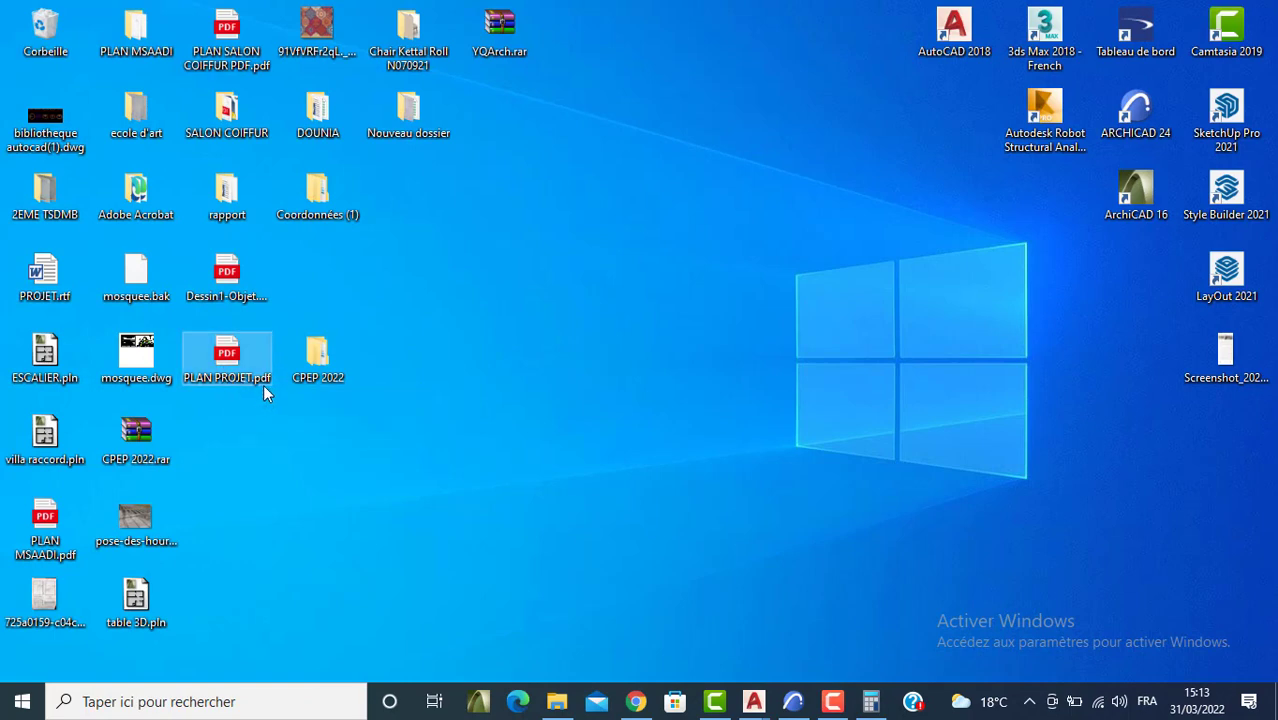
double_click(264, 386)
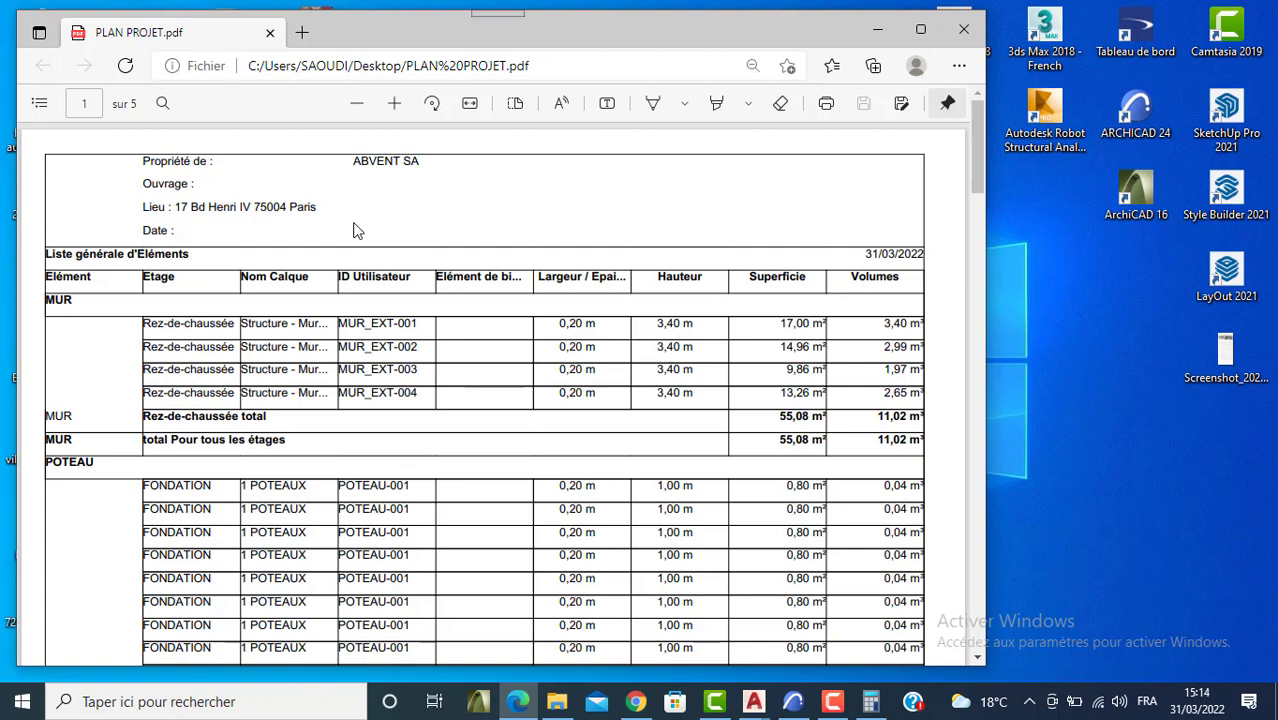
Step: Switch back to ARCHICAD and display the 0. Rez-de-chaussée floor plan to view its columns and walls
left_click(796, 694)
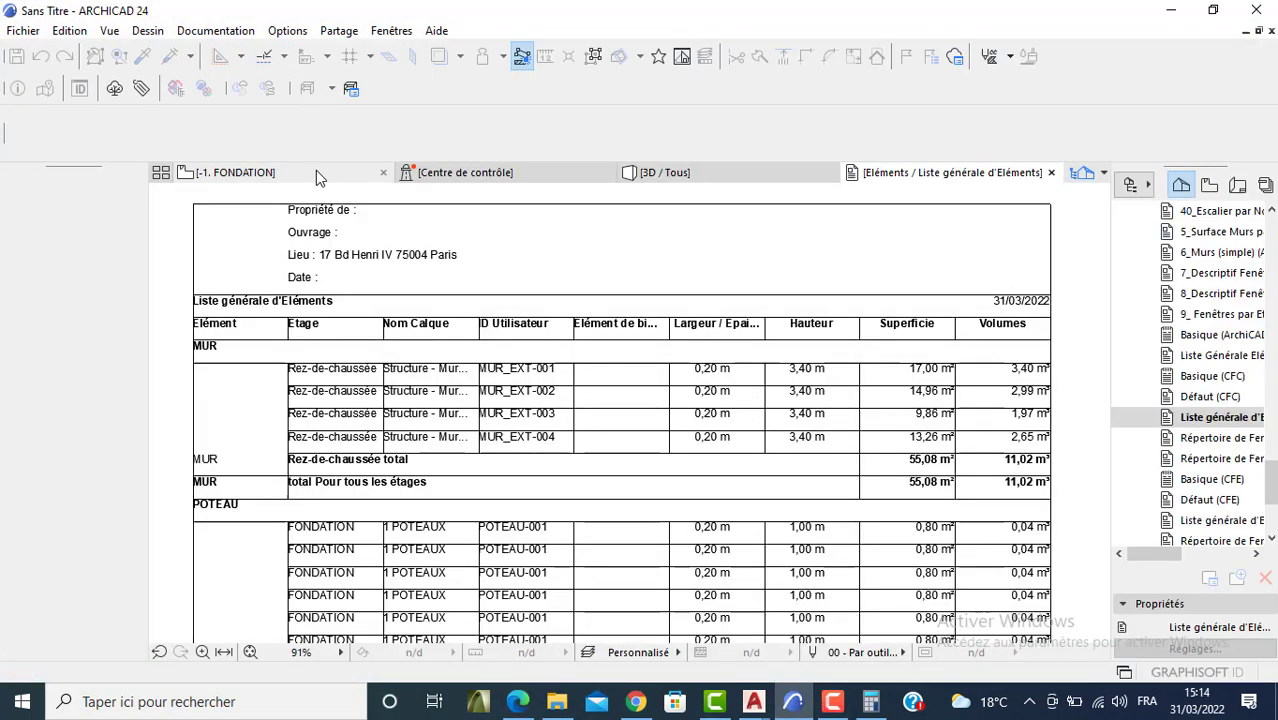
left_click(316, 170)
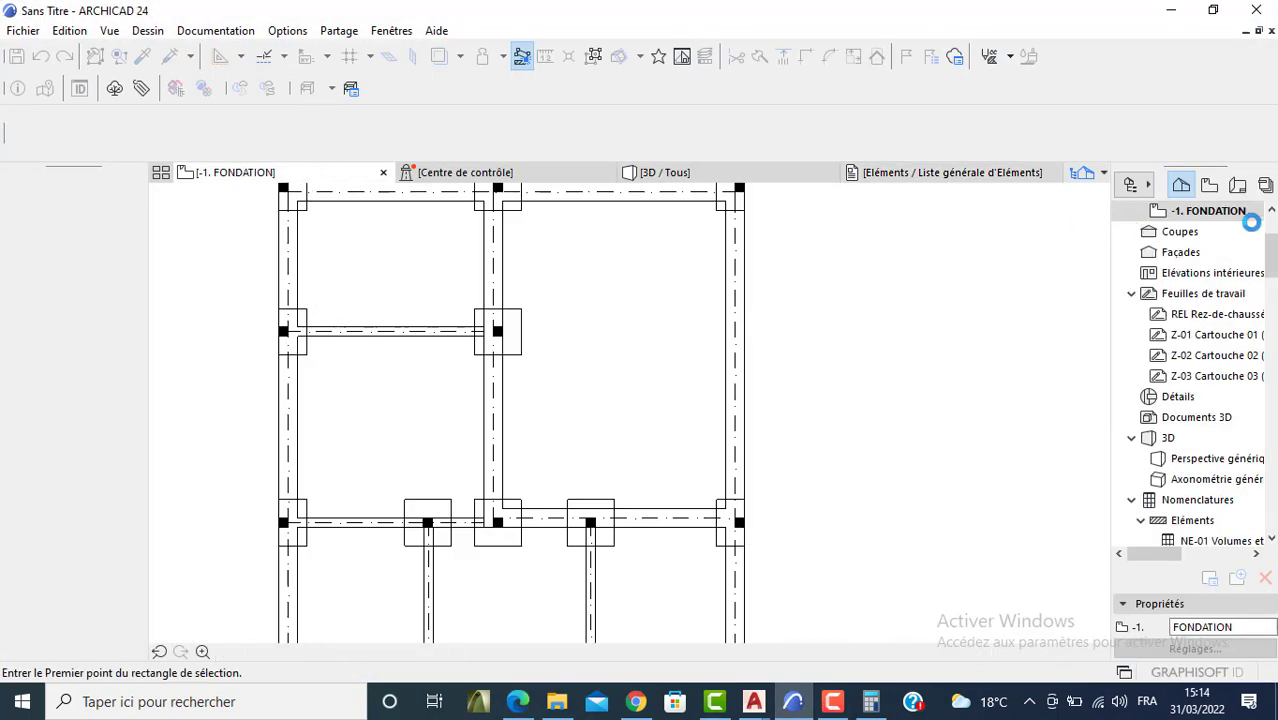
scroll(1245, 225, "up", 2)
left_click(1185, 314)
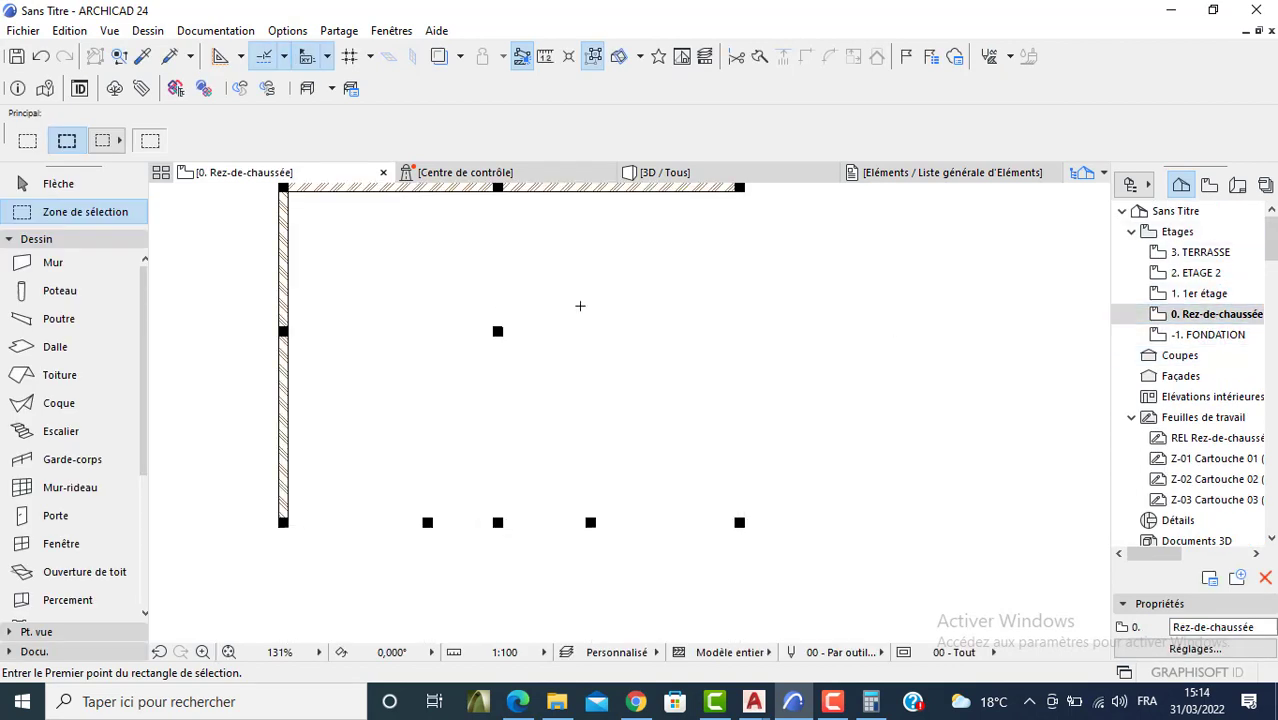
scroll(390, 445, "down", 5)
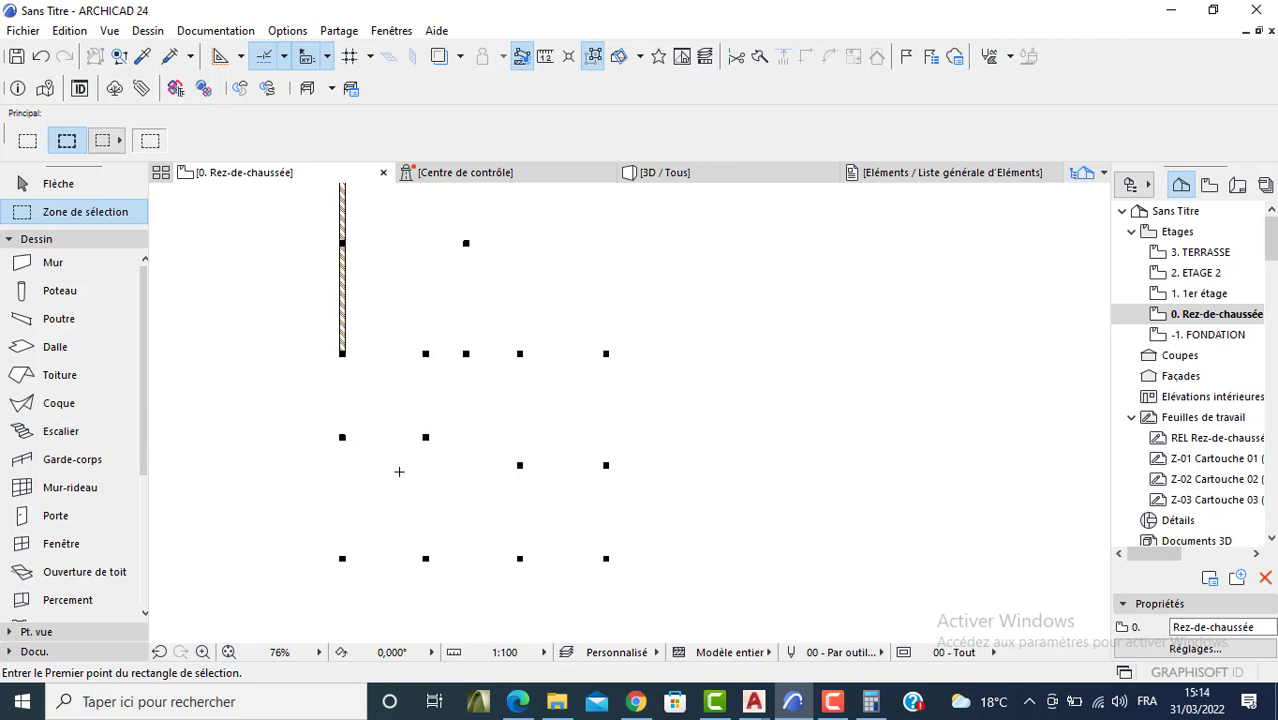
left_click(834, 705)
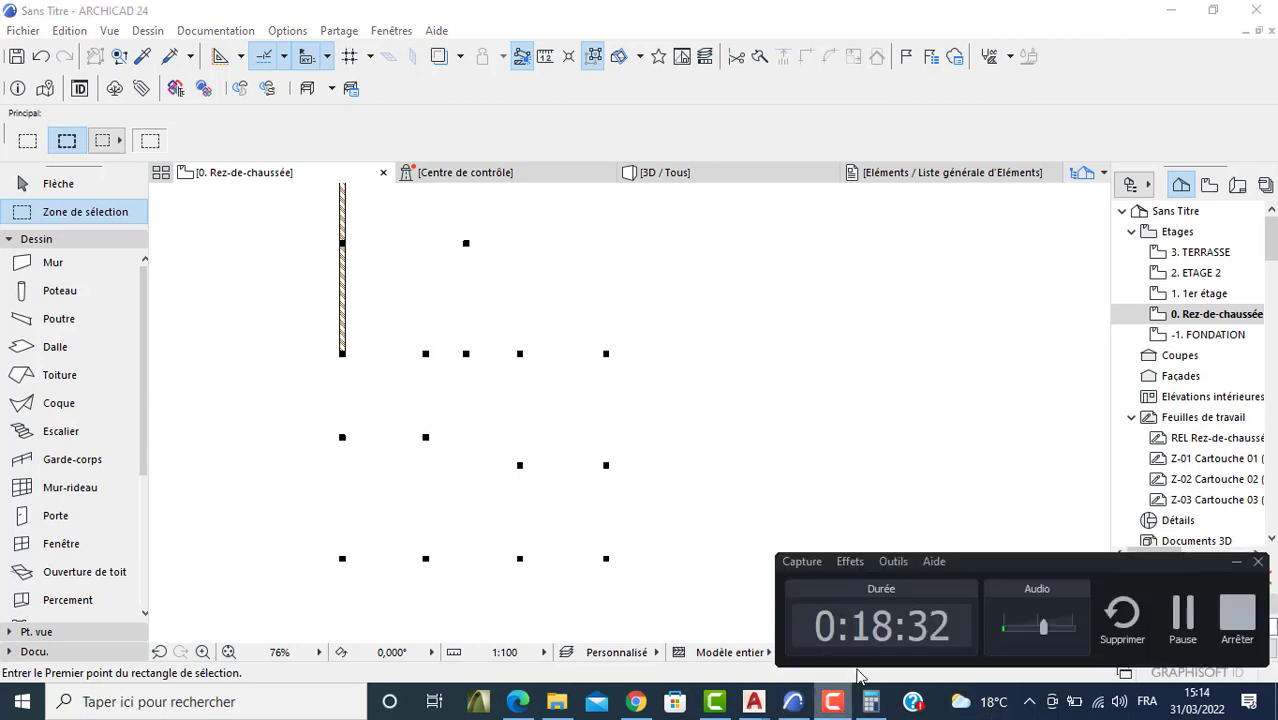